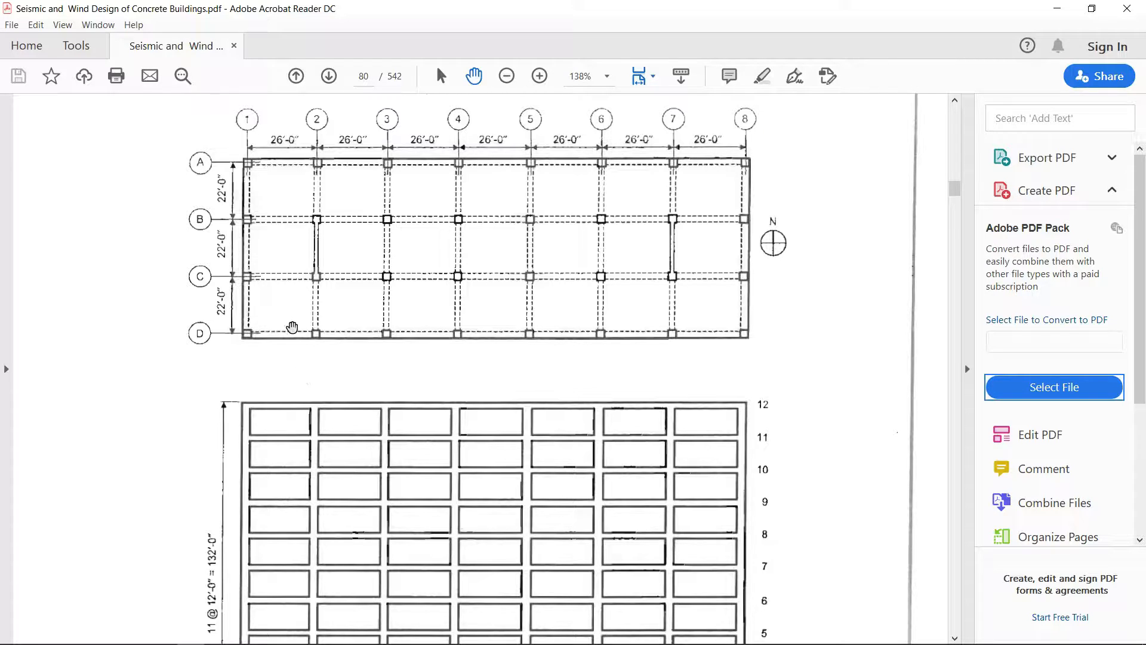
Review the example building's typical plan, elevation and service loads on page 80 of the PDF.
scroll(384, 401, down, 5)
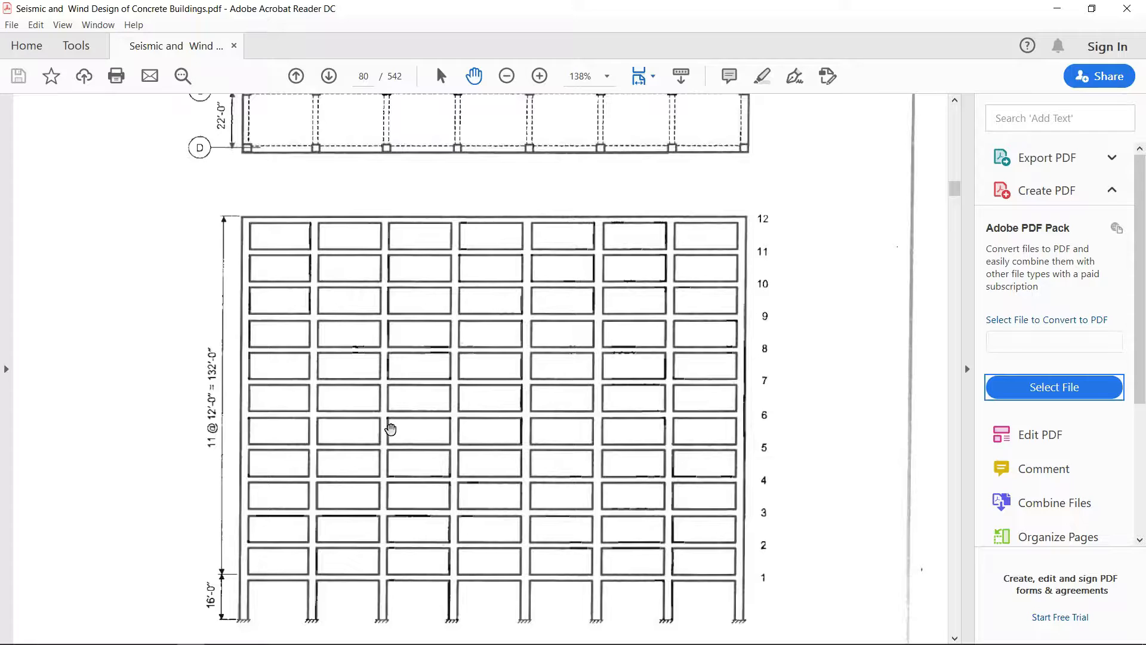
scroll(392, 428, down, 4)
scroll(355, 468, down, 7)
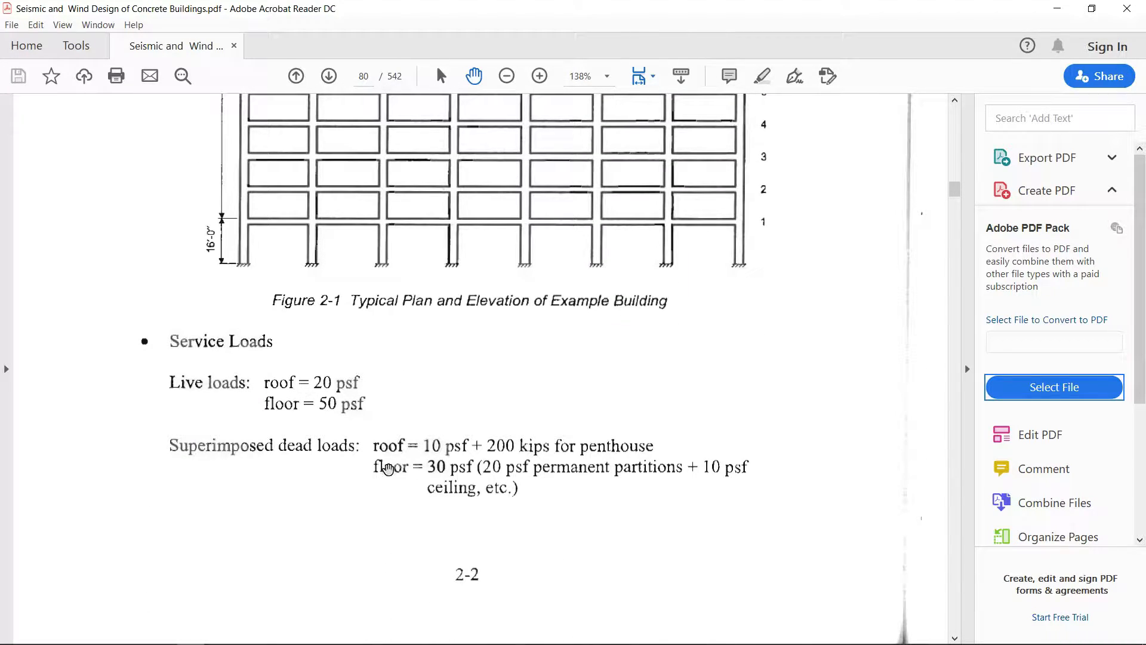
scroll(384, 467, down, 1)
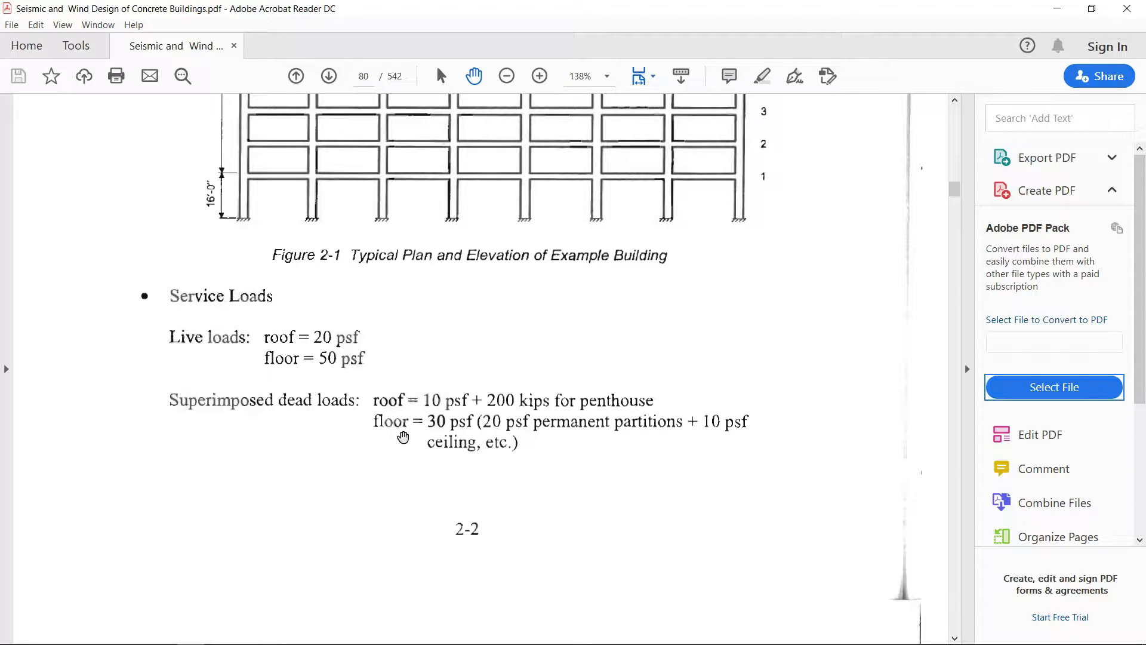
scroll(547, 486, down, 6)
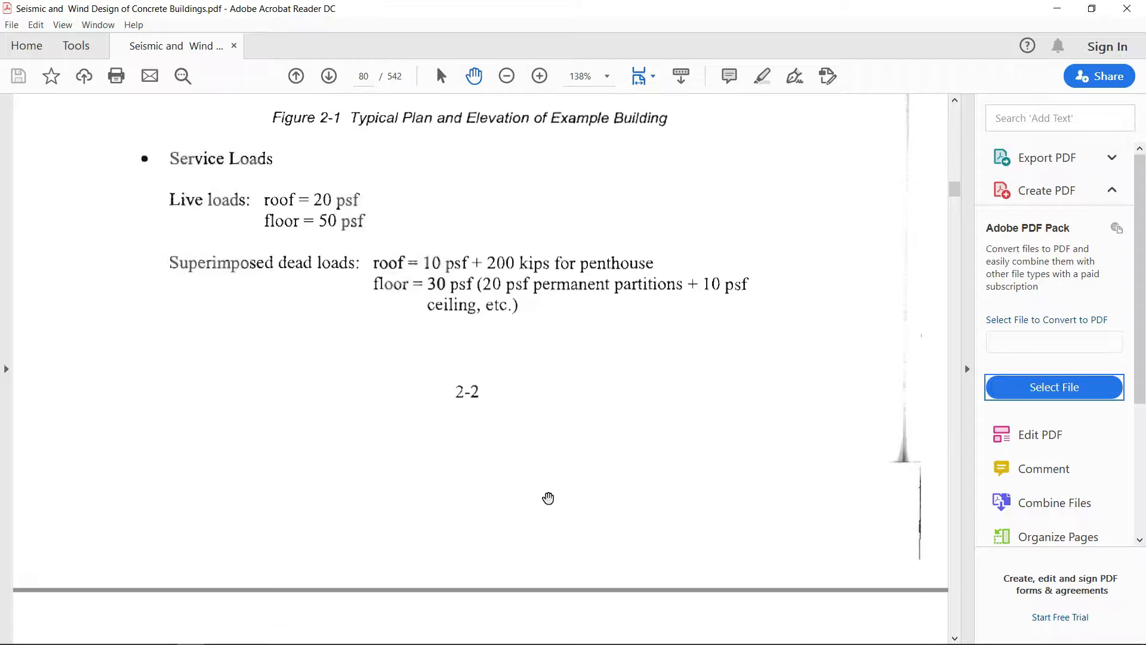
scroll(491, 417, down, 6)
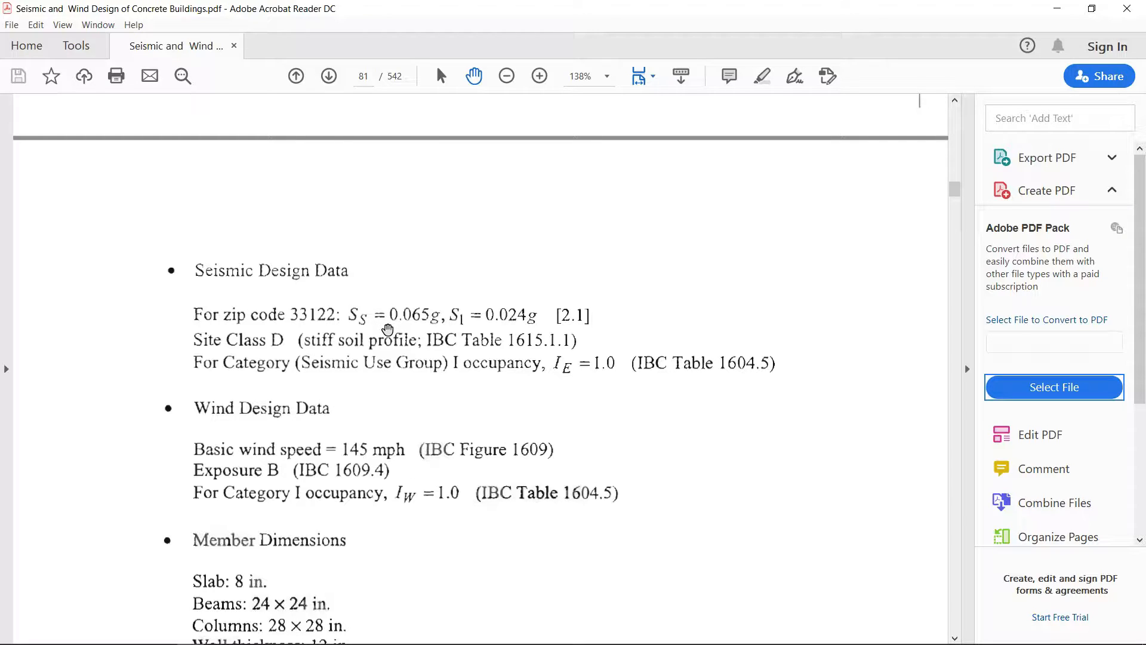
Read the seismic and wind design data, member dimensions, and the seismic and wind load analysis sections on page 81.
drag(486, 368, 471, 323)
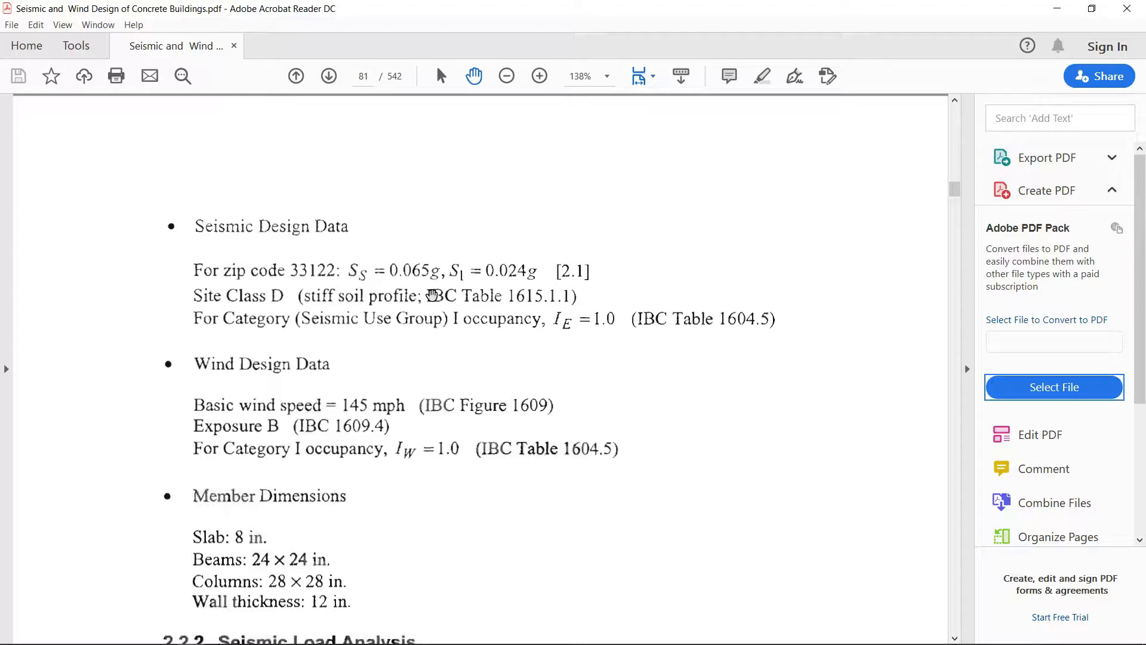
drag(379, 364, 378, 297)
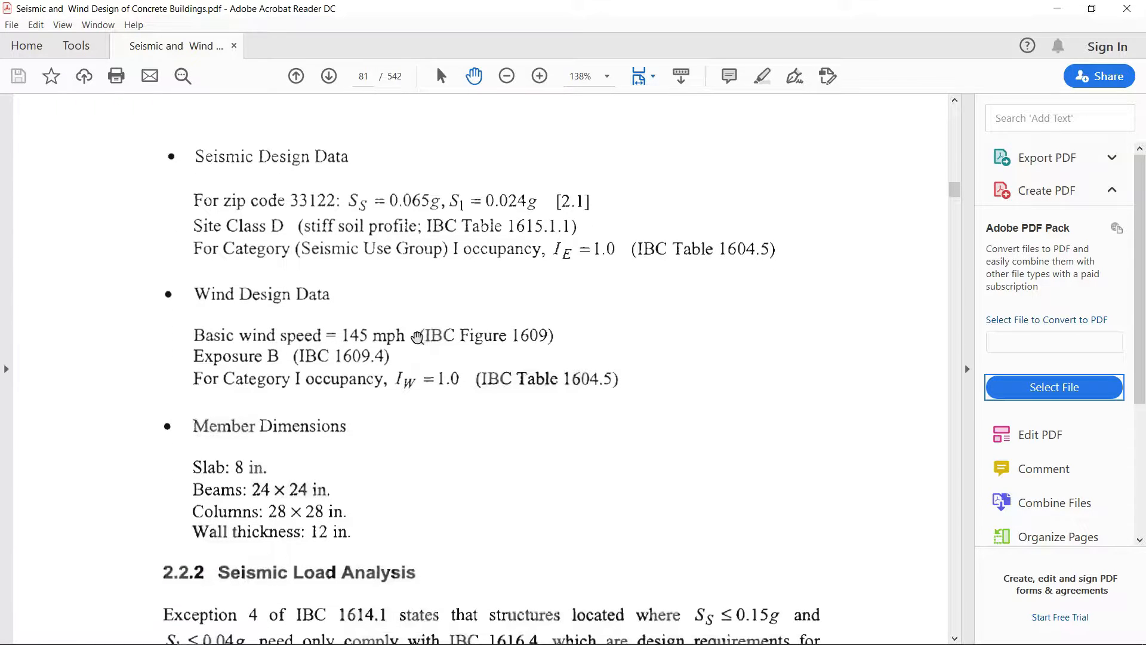
drag(388, 355, 387, 303)
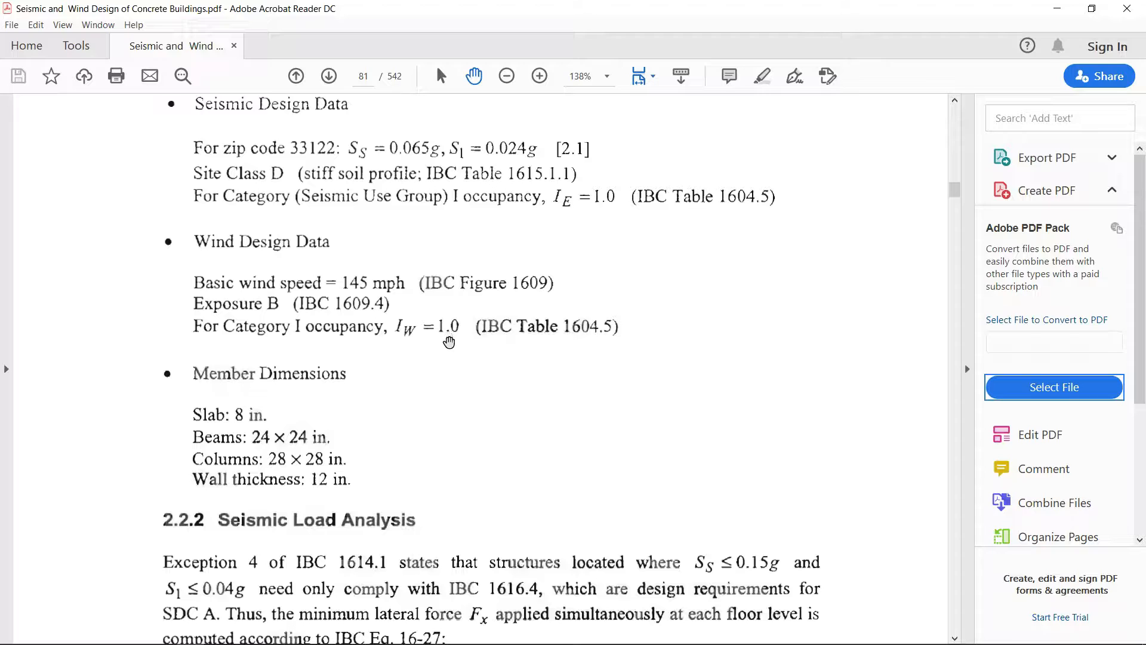
scroll(441, 383, down, 5)
scroll(438, 377, down, 2)
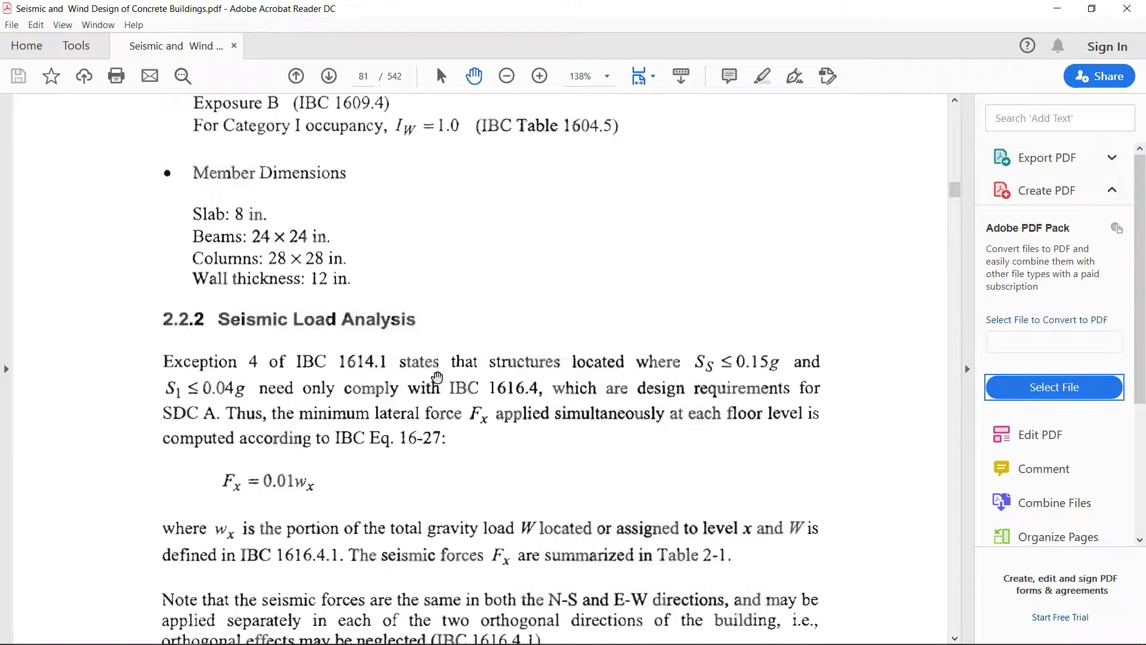
scroll(437, 377, down, 10)
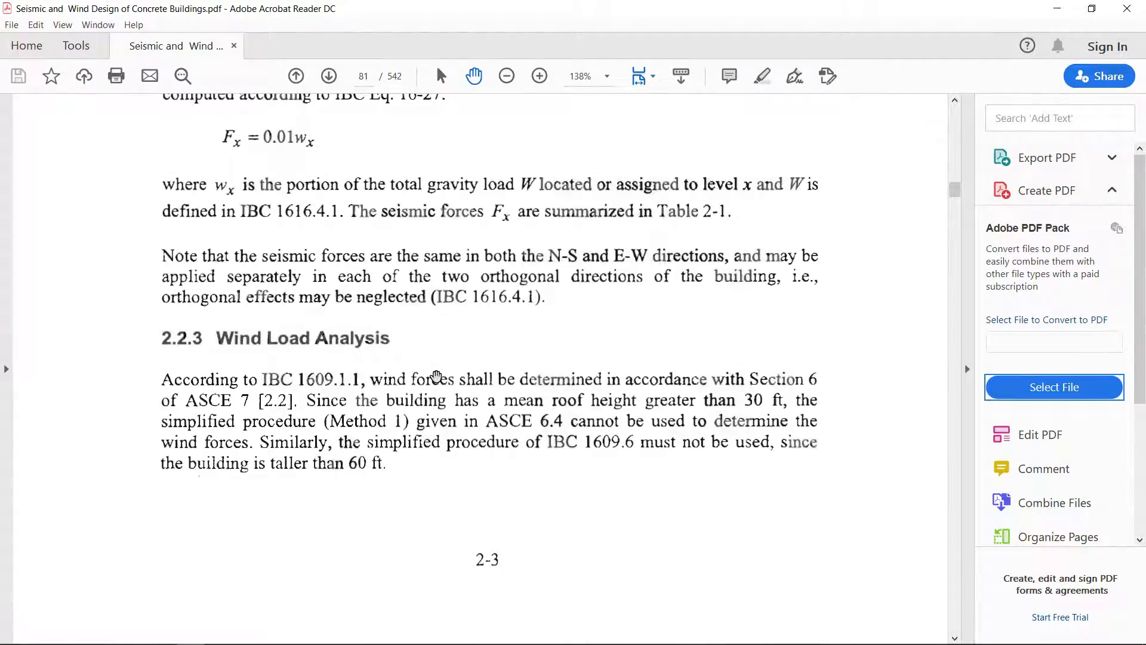
scroll(432, 376, down, 2)
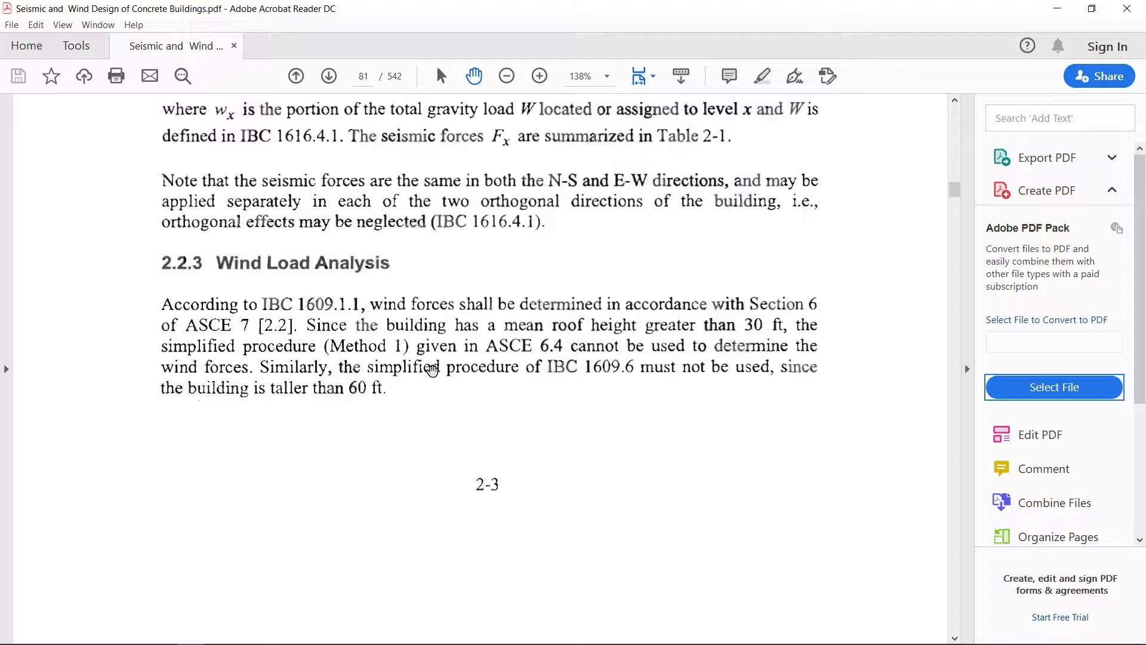
scroll(432, 369, down, 3)
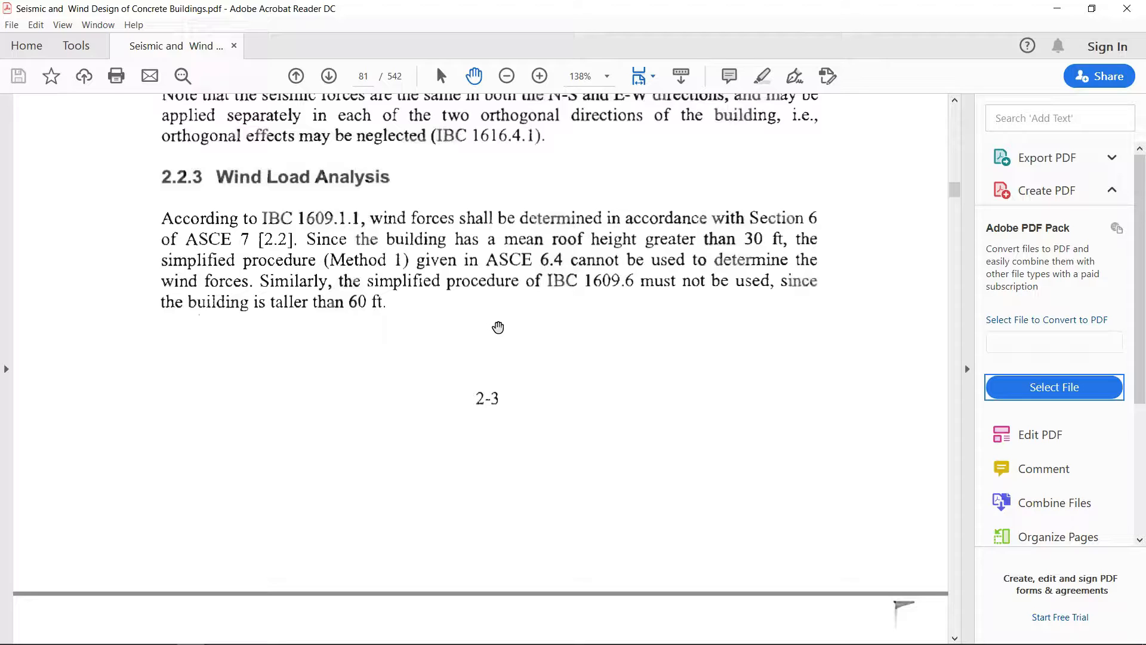
Examine the seismic forces in Table 2-1 and the wind design procedure on page 82.
scroll(499, 326, down, 2)
scroll(499, 327, down, 2)
scroll(499, 325, down, 3)
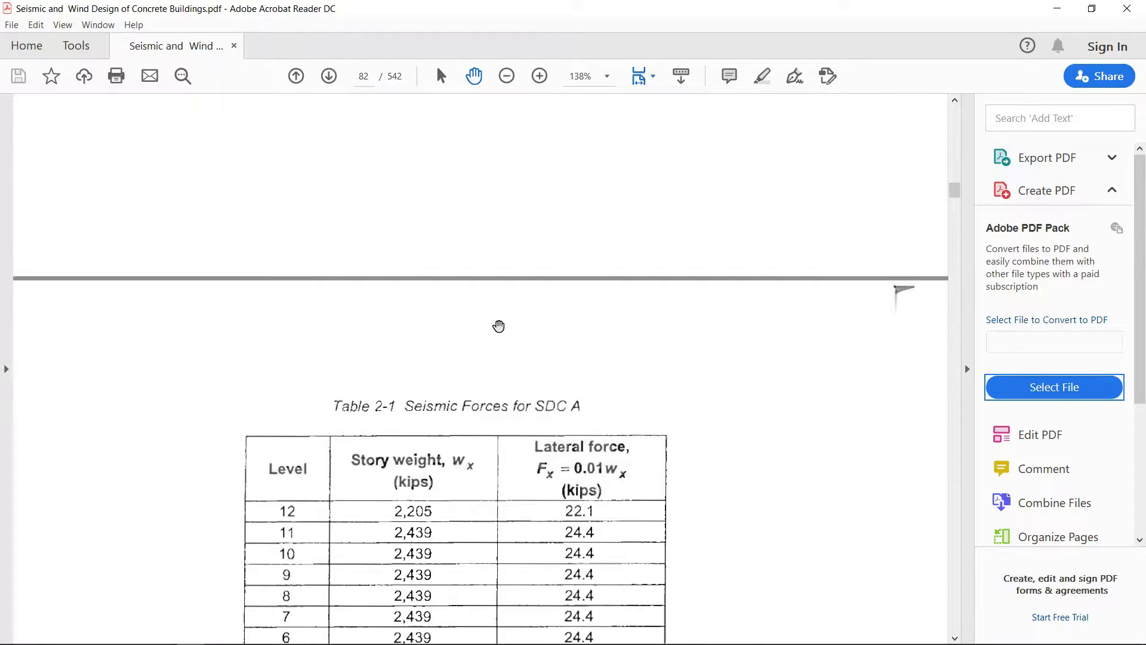
scroll(499, 326, down, 8)
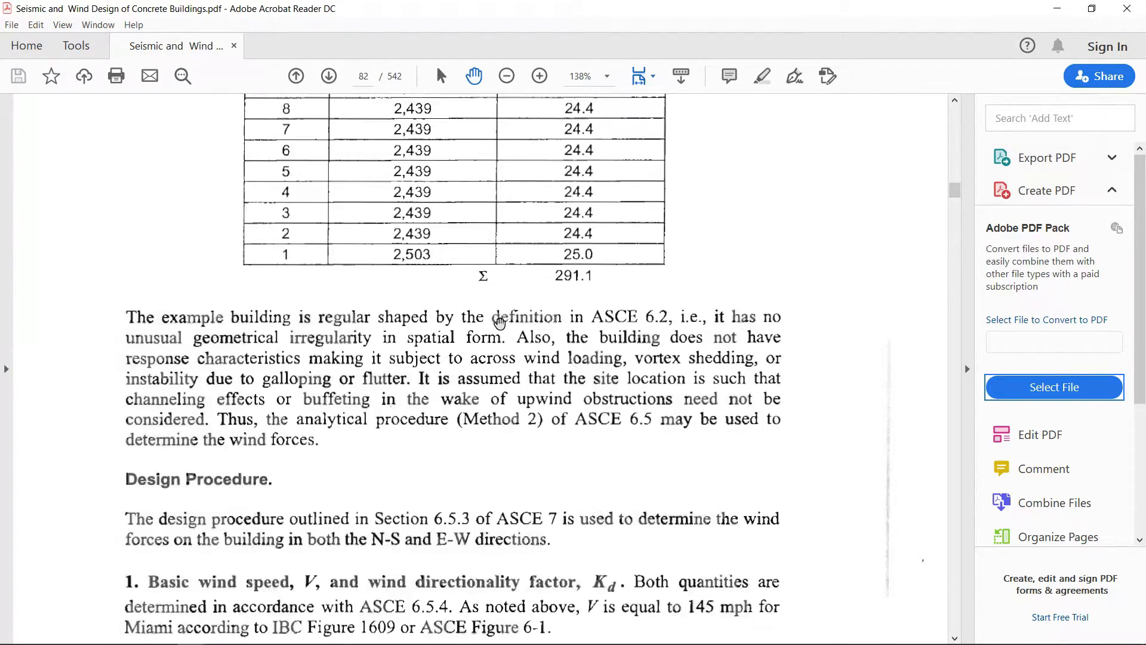
scroll(499, 323, down, 3)
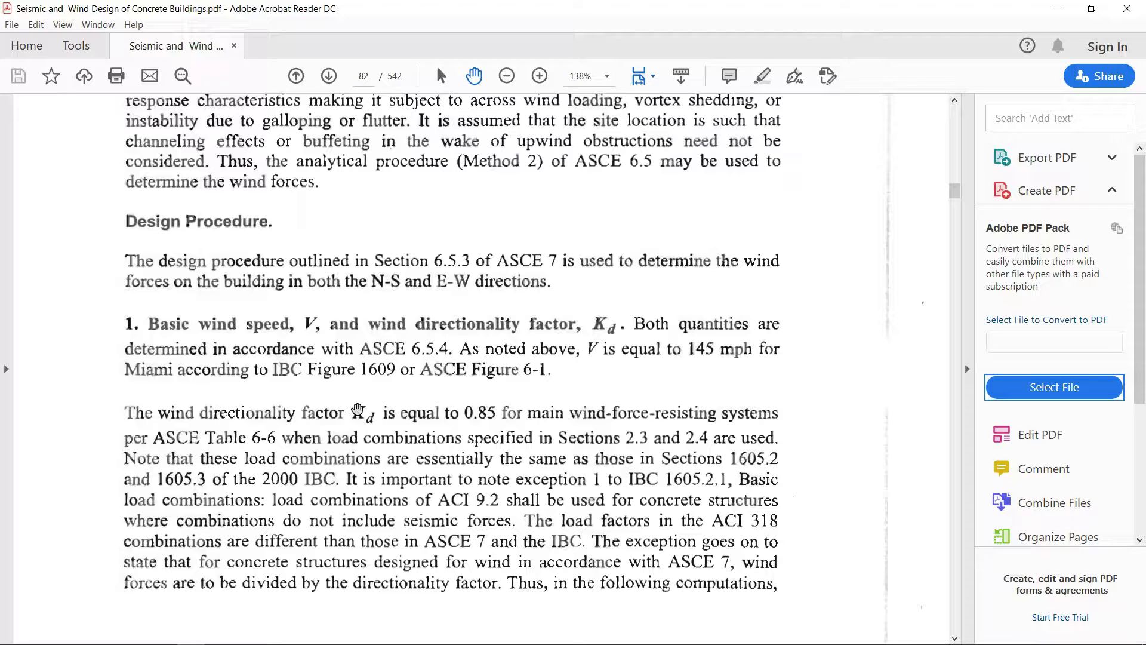
Return to the typical plan and elevation of the example building on page 80.
scroll(358, 409, up, 12)
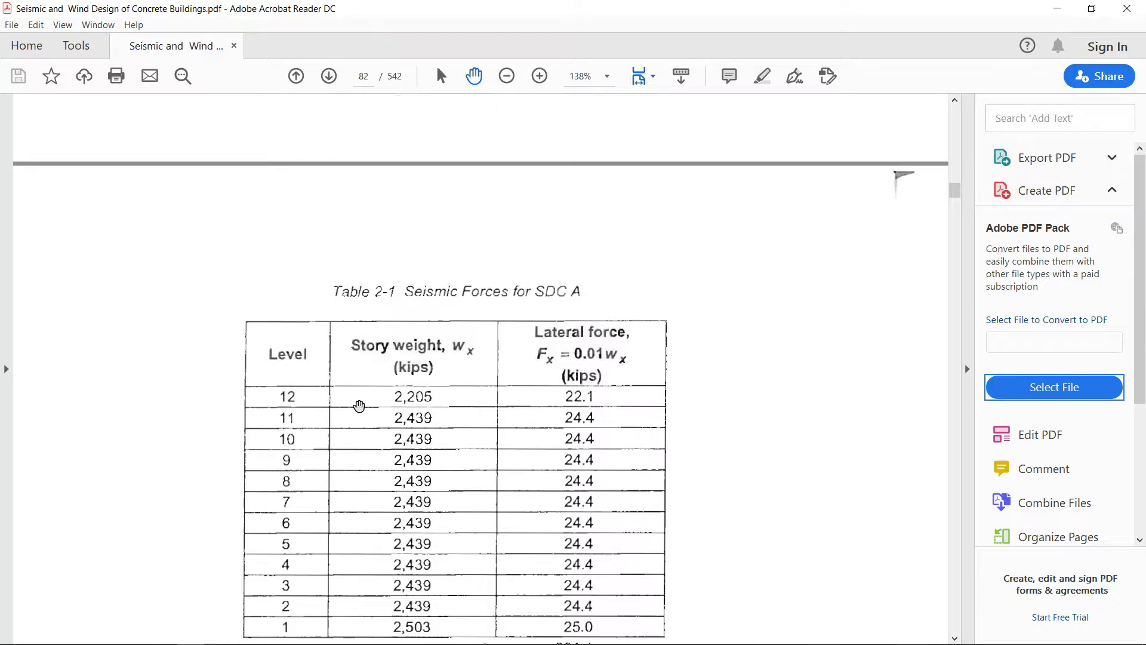
scroll(359, 407, up, 15)
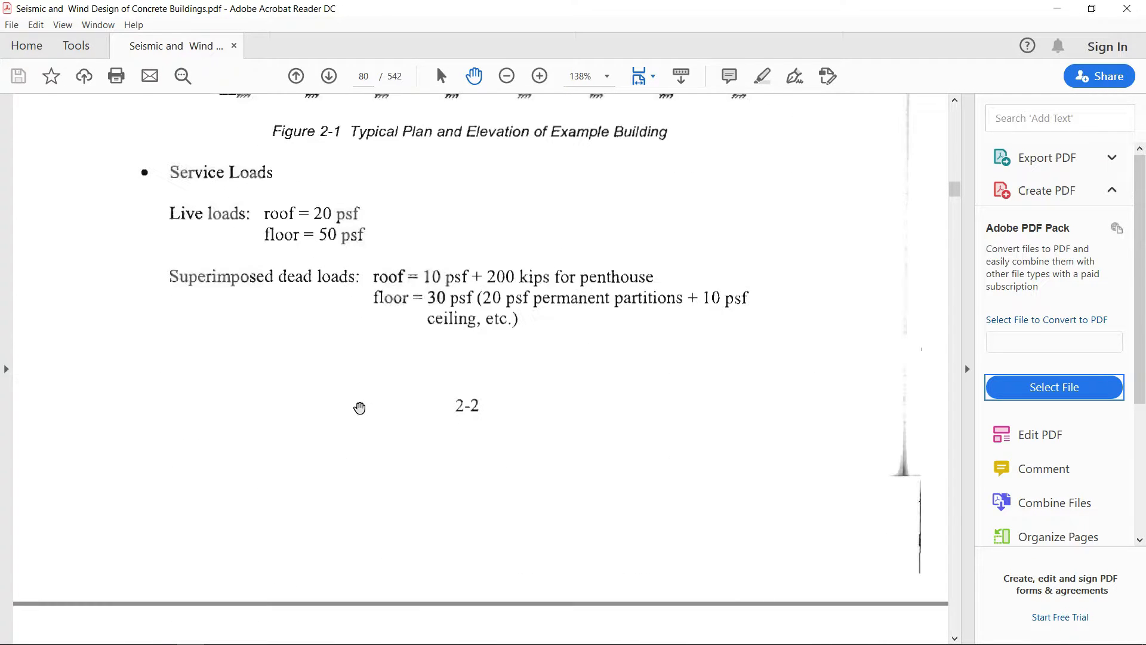
scroll(359, 407, up, 7)
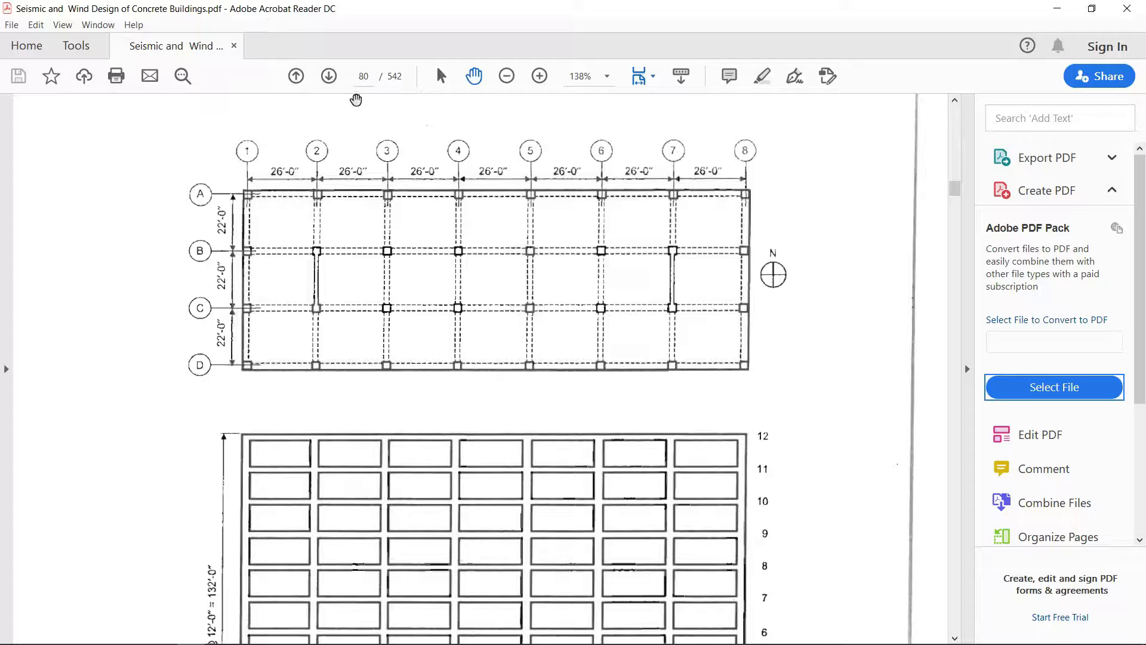
Go to page 87 and review the external pressure coefficients for wind in the N-S and E-W directions.
click(357, 76)
text(87)
key(Return)
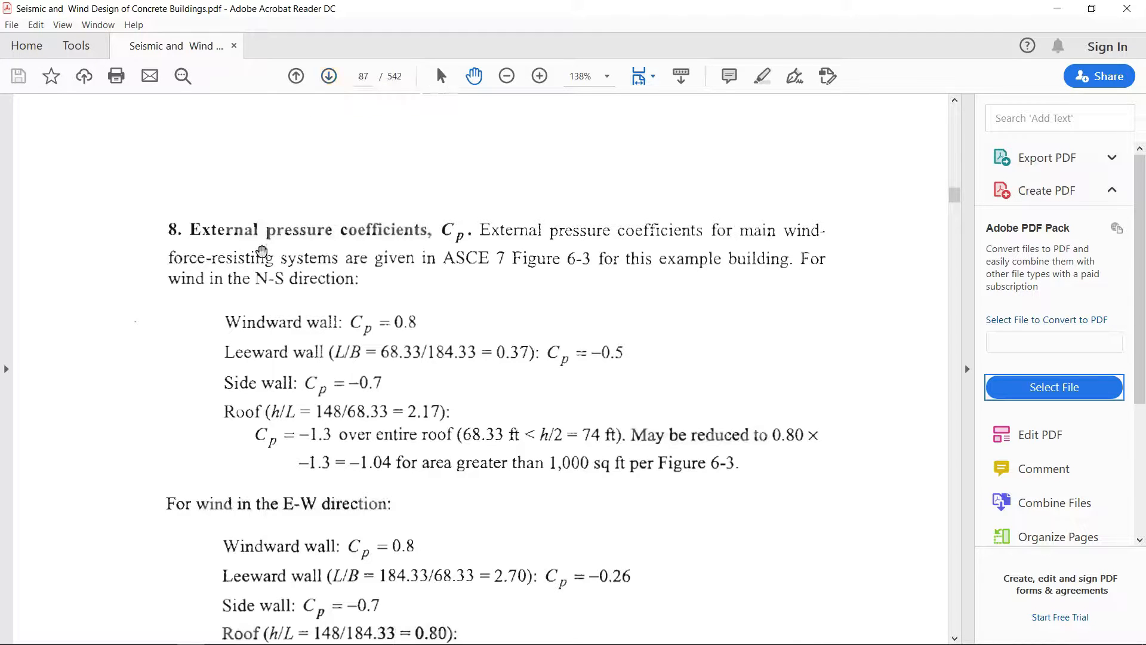
scroll(262, 251, down, 6)
scroll(263, 251, down, 2)
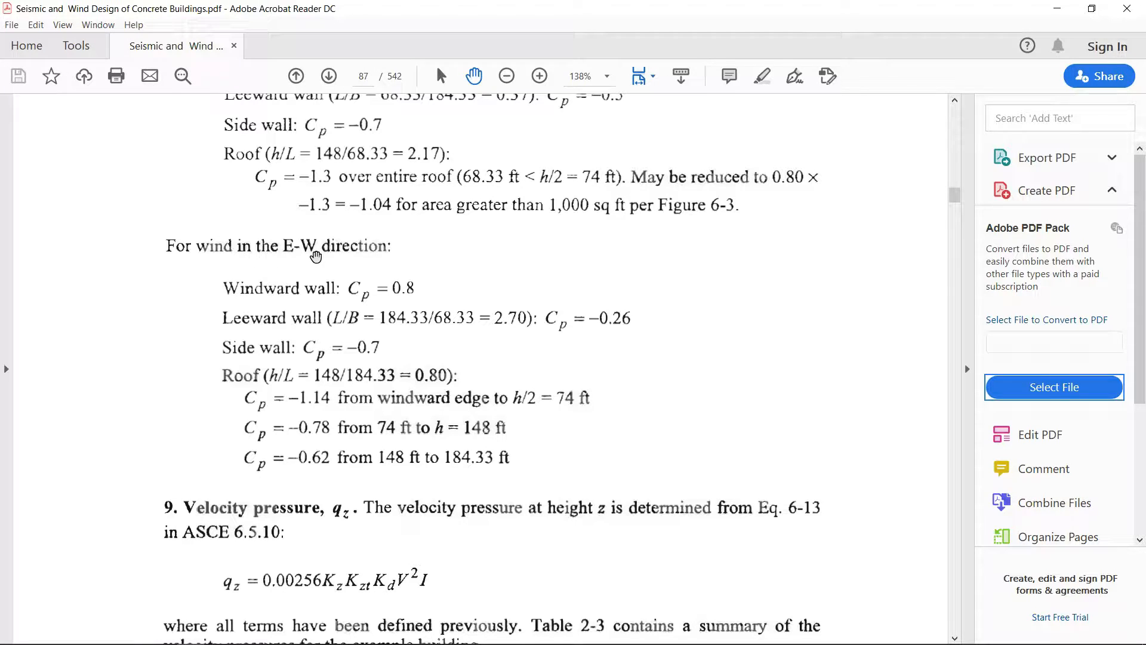
scroll(306, 260, down, 1)
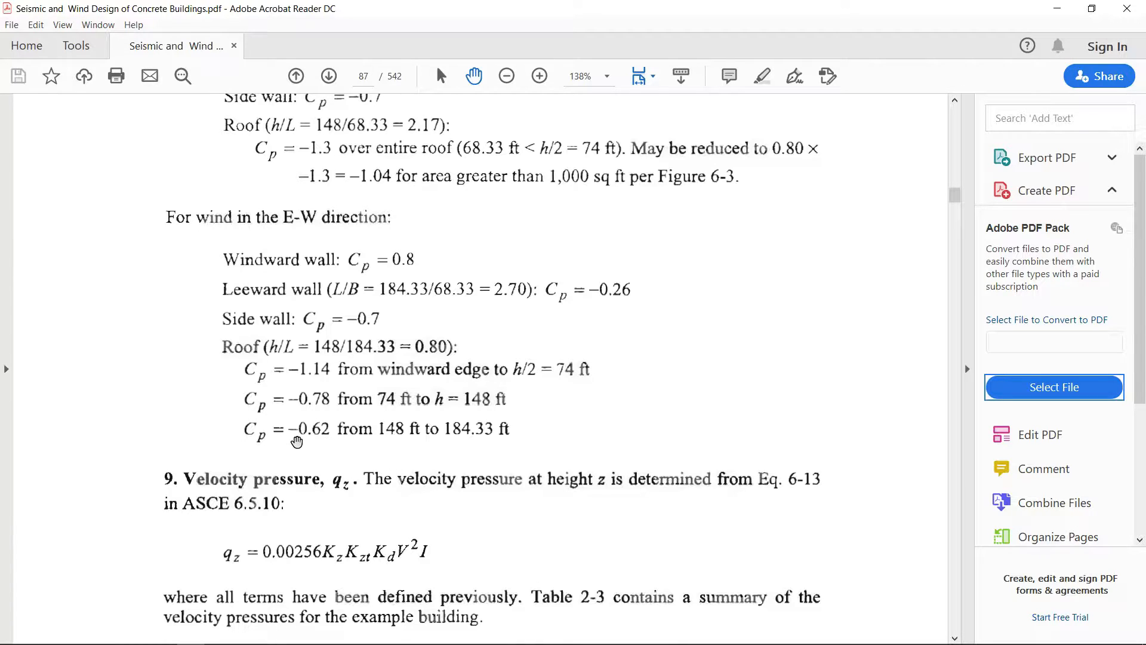
scroll(338, 408, down, 1)
Switch to STAAD.Pro and display the load definitions of the 12 Story Building model.
mouse_move(361, 632)
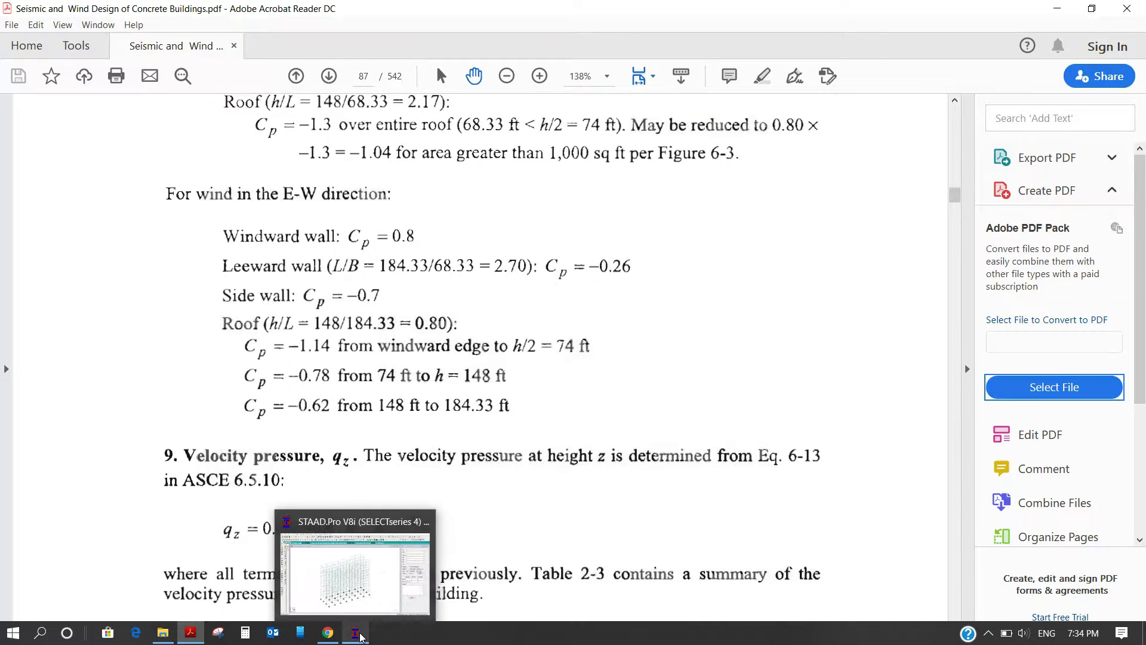
click(359, 636)
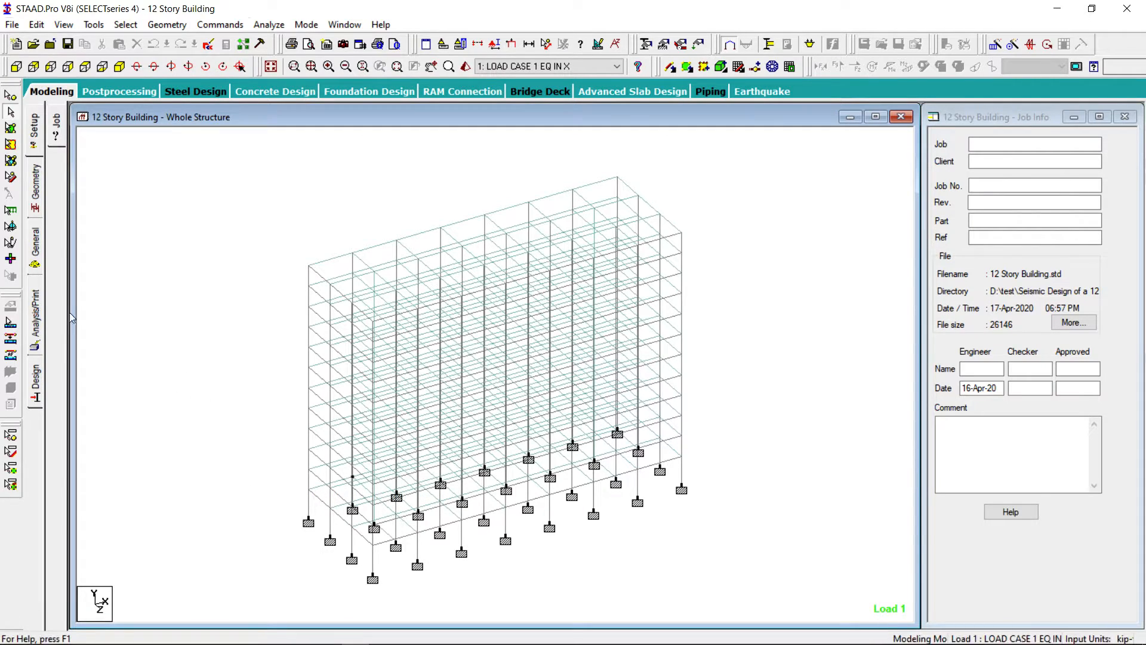
click(37, 241)
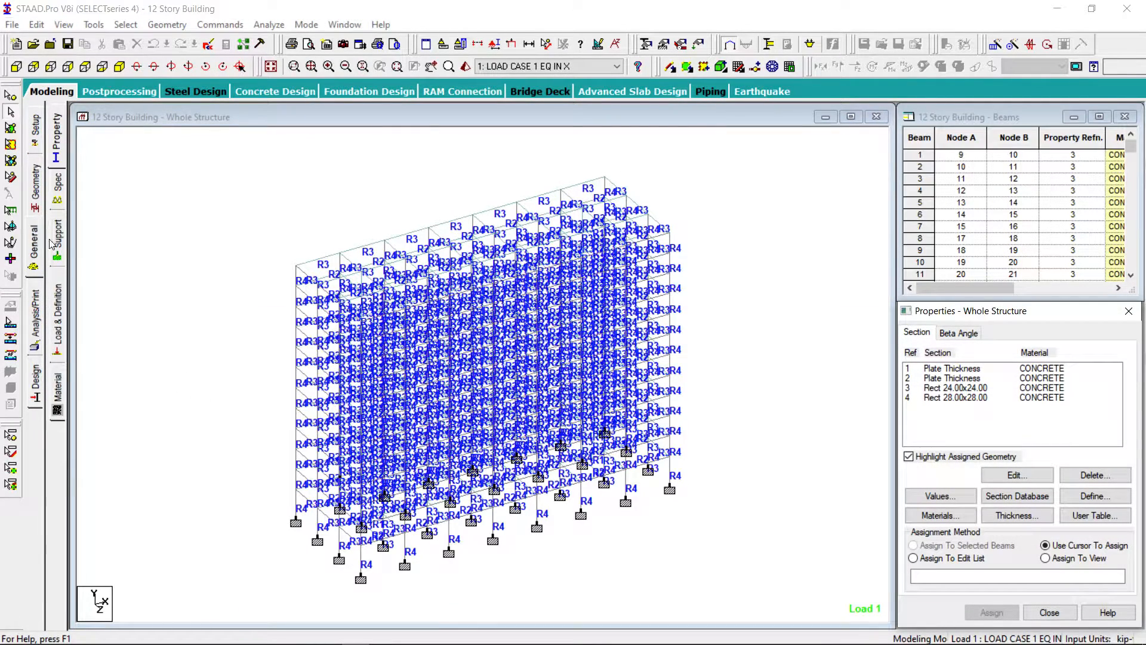
click(58, 321)
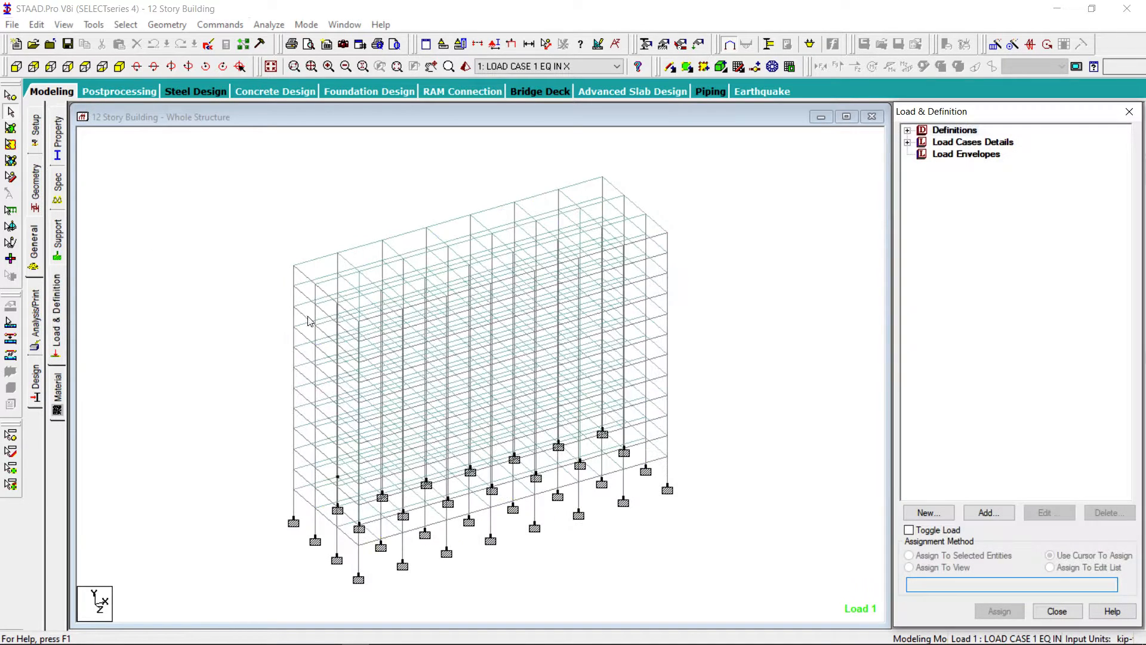
click(908, 131)
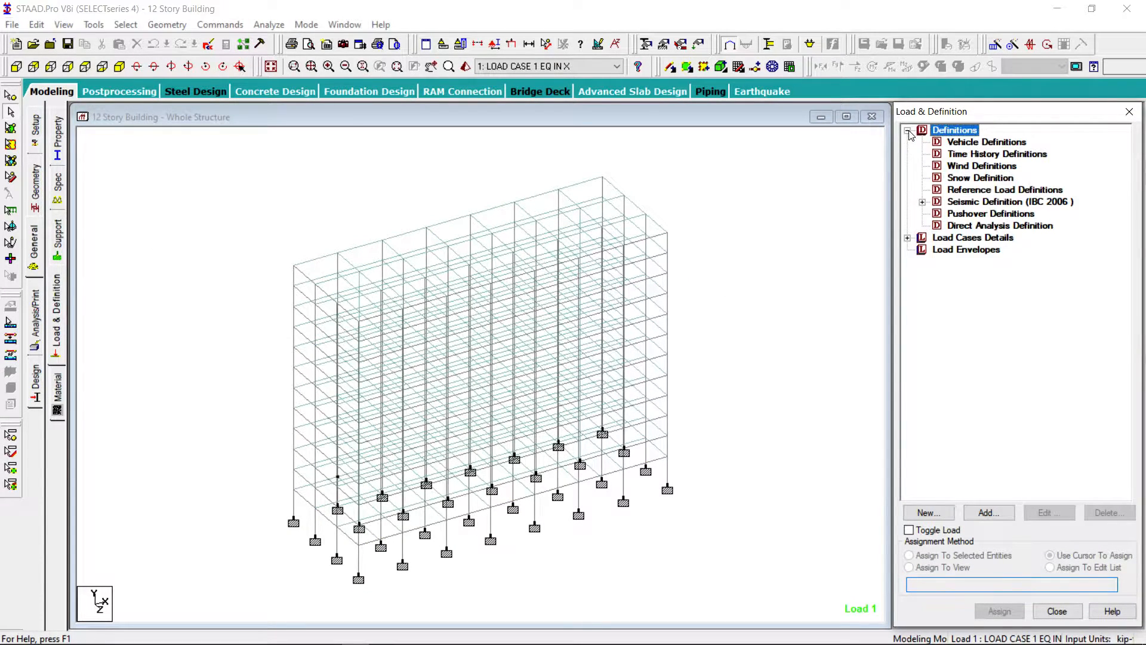
Add wind definition type 1 with the comment "WIND 1 WINDWORD IN X-RECTION".
click(981, 168)
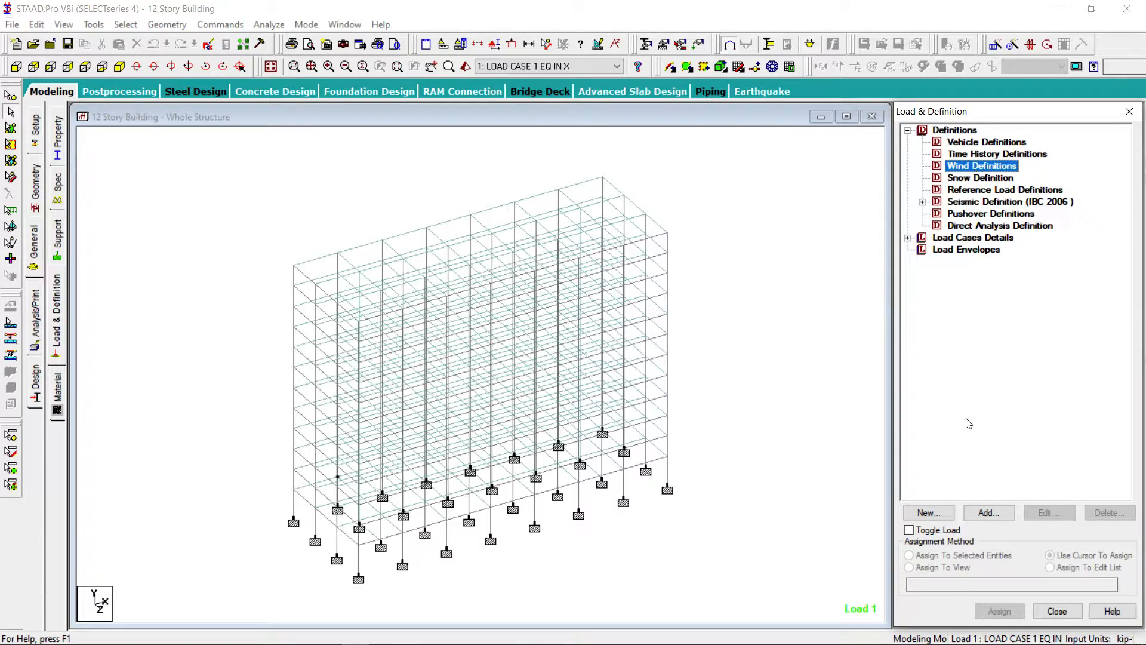
click(988, 512)
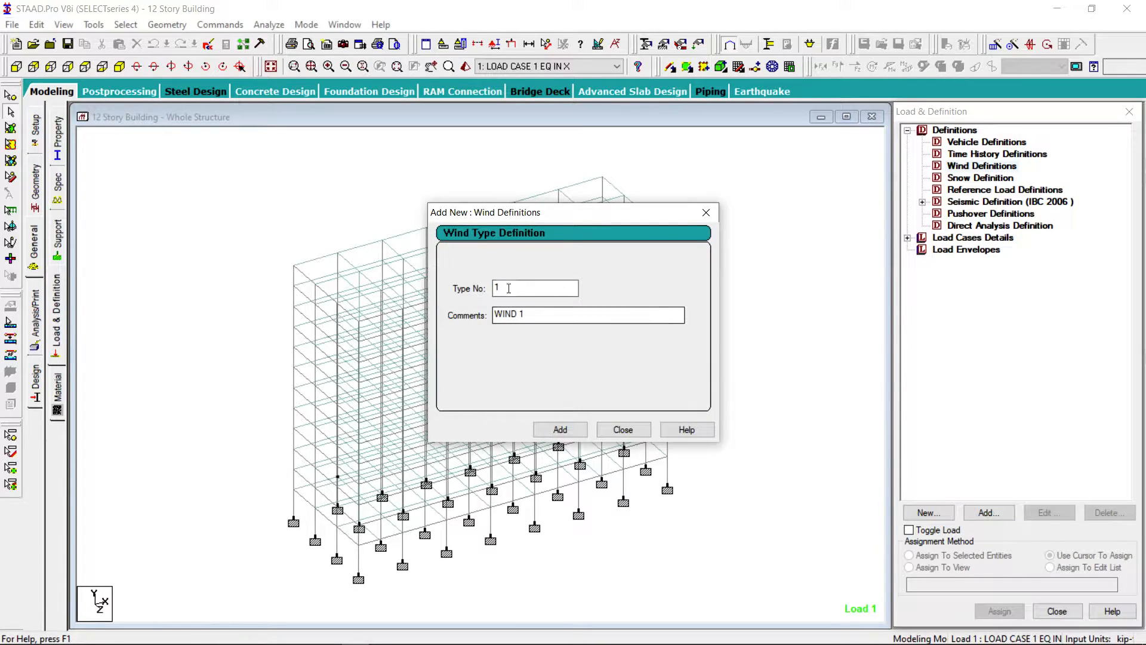
click(545, 314)
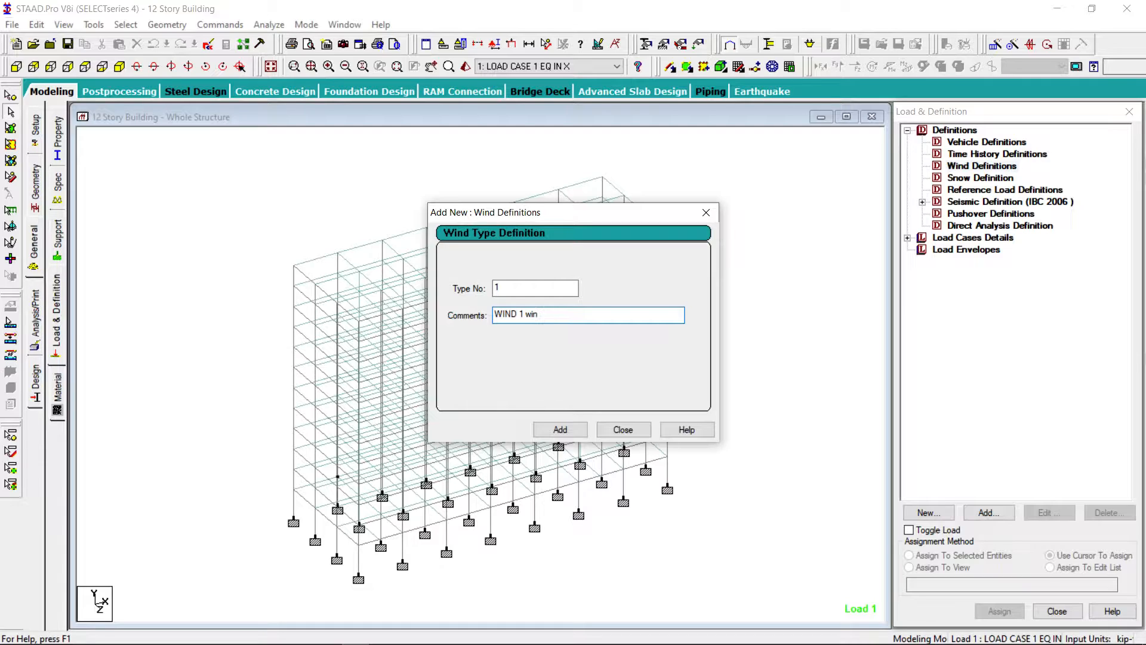
key(BackSpace)
text(WINDWORD IN X-RECTION)
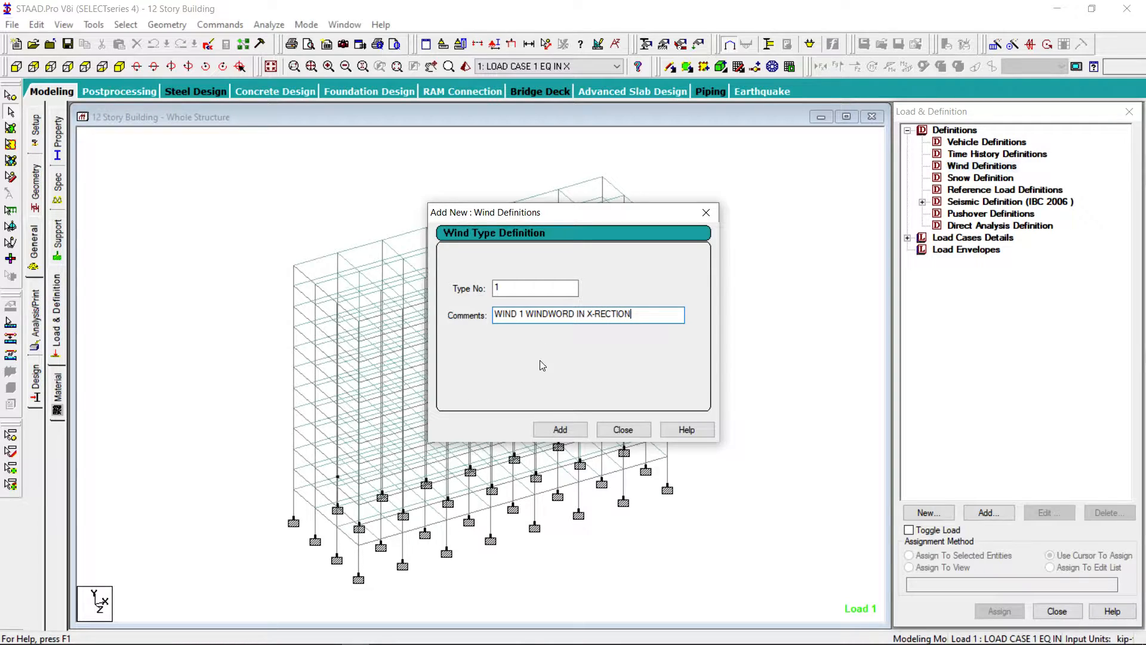
click(552, 429)
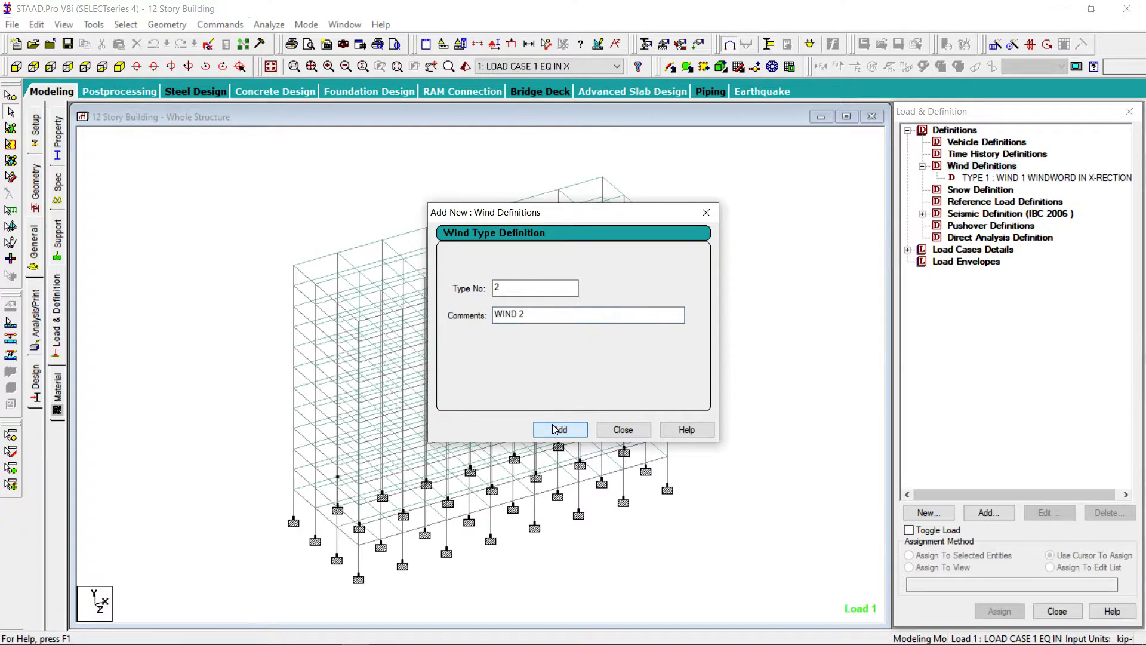
click(622, 430)
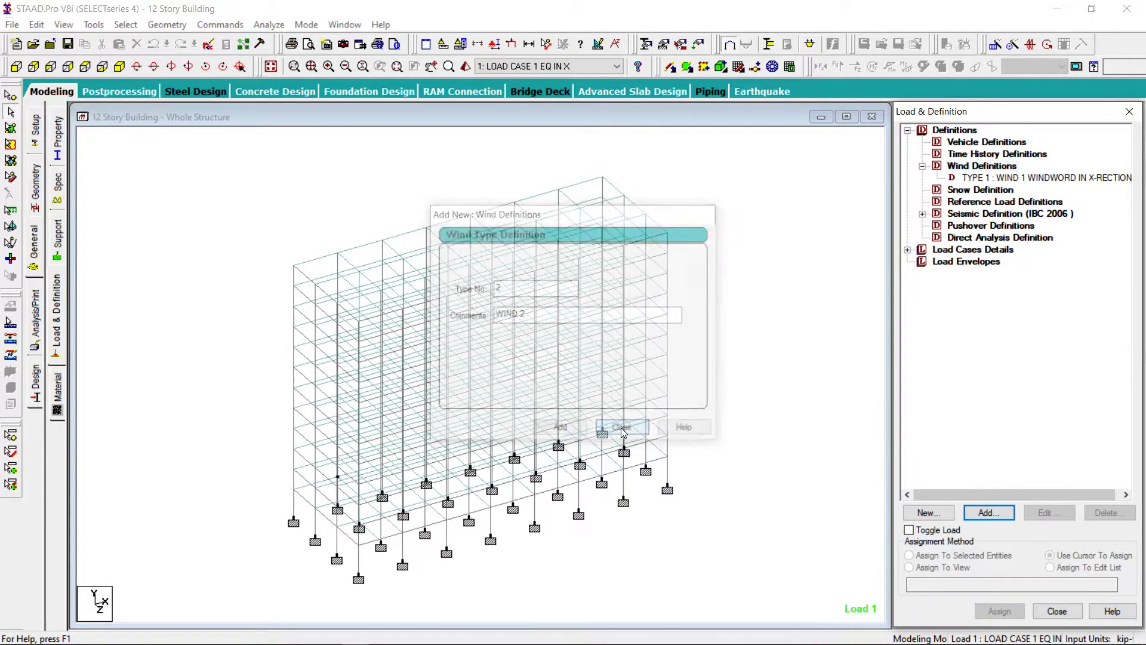
Start the ASCE-7 intensity calculation for wind type 1, using the 2002 code edition and building classification Category II.
click(1002, 179)
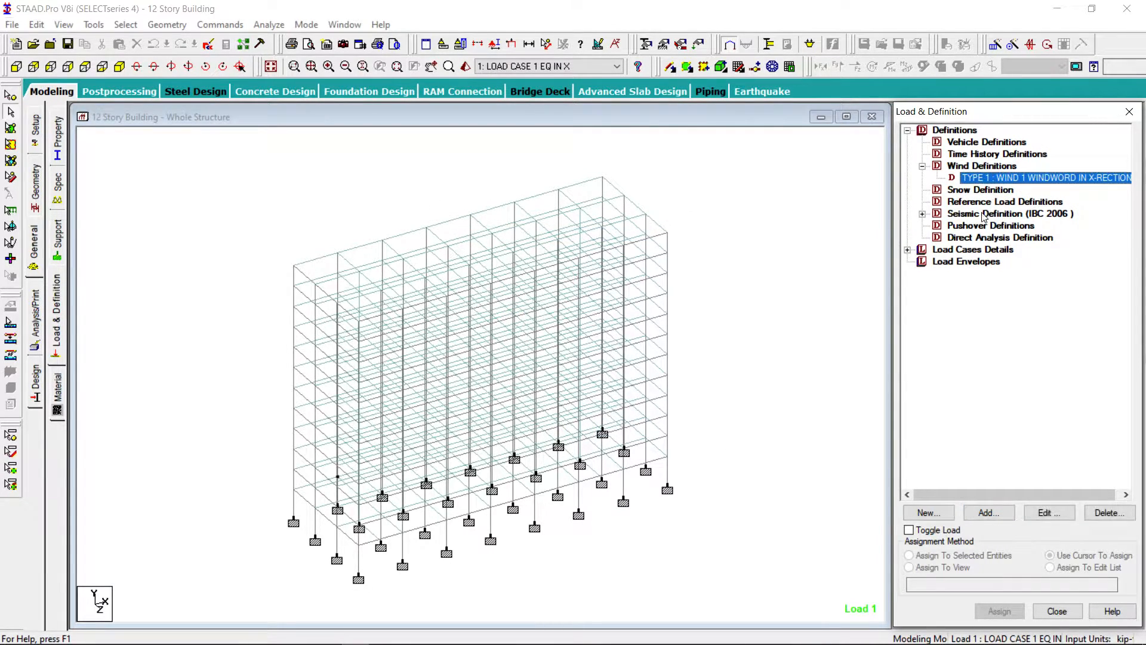
click(987, 515)
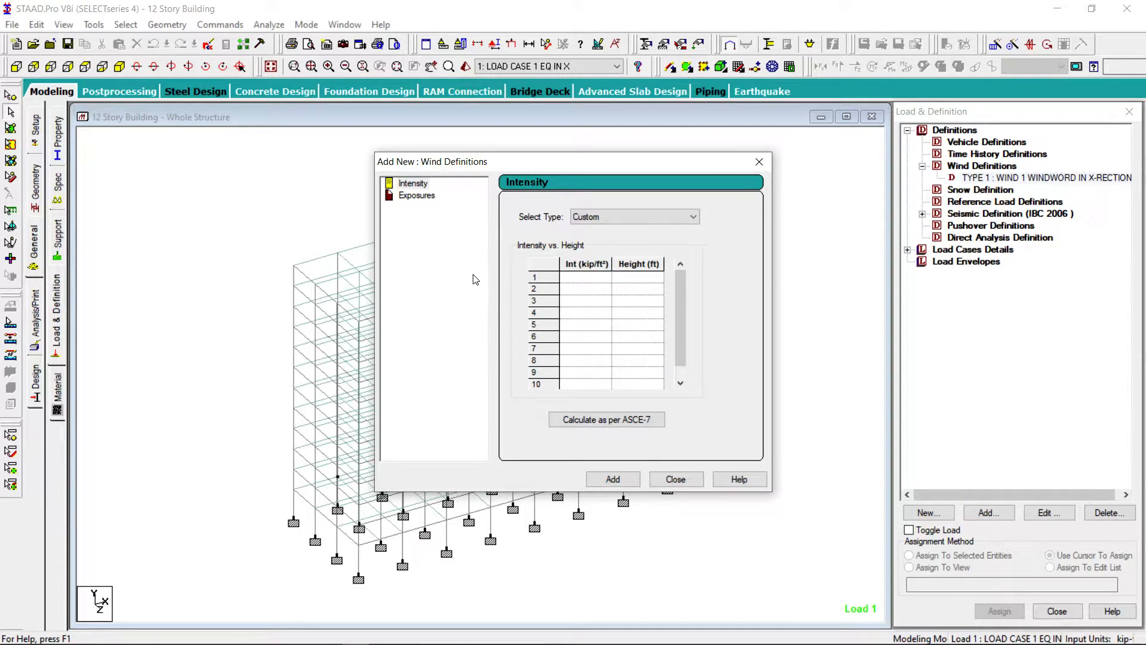
click(601, 420)
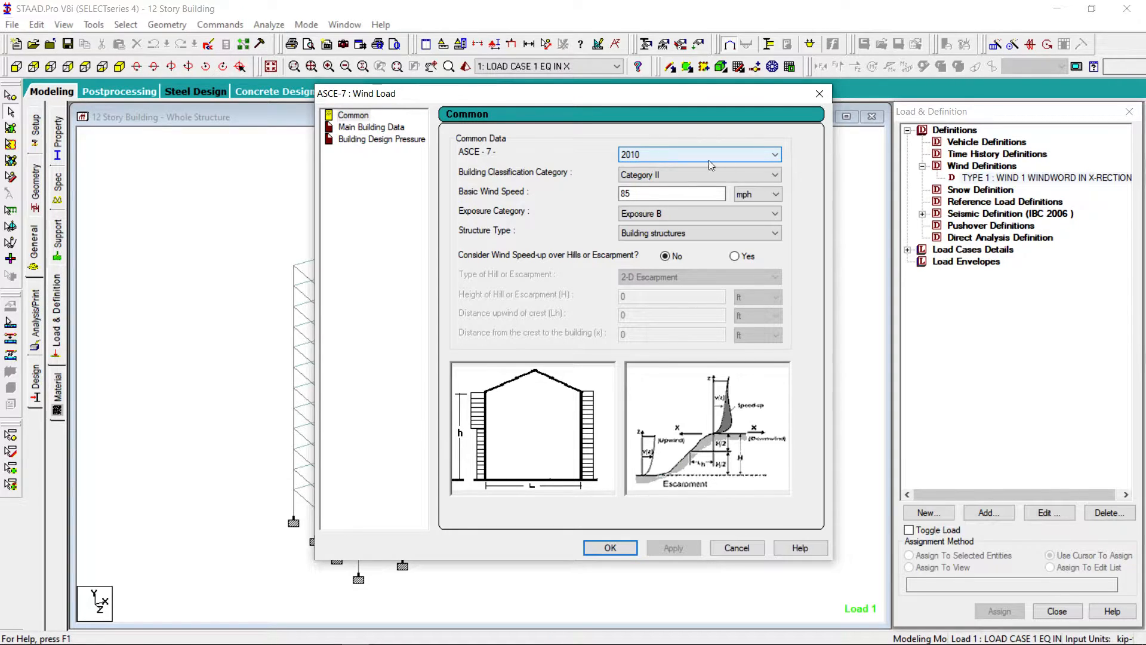
click(776, 157)
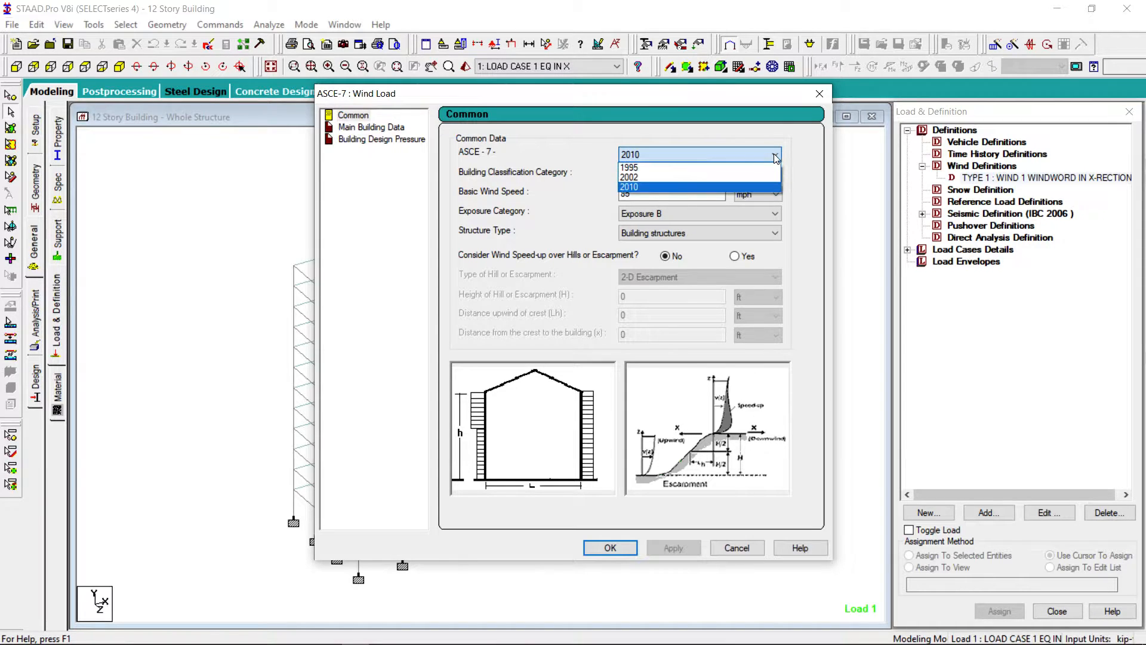
click(649, 177)
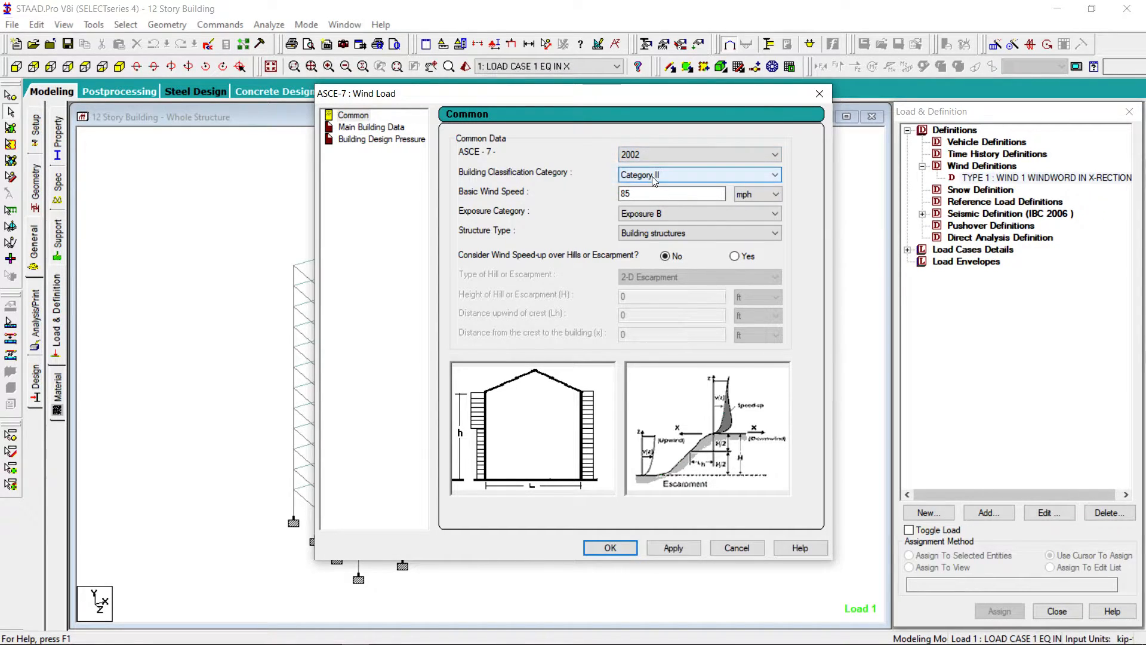
click(776, 175)
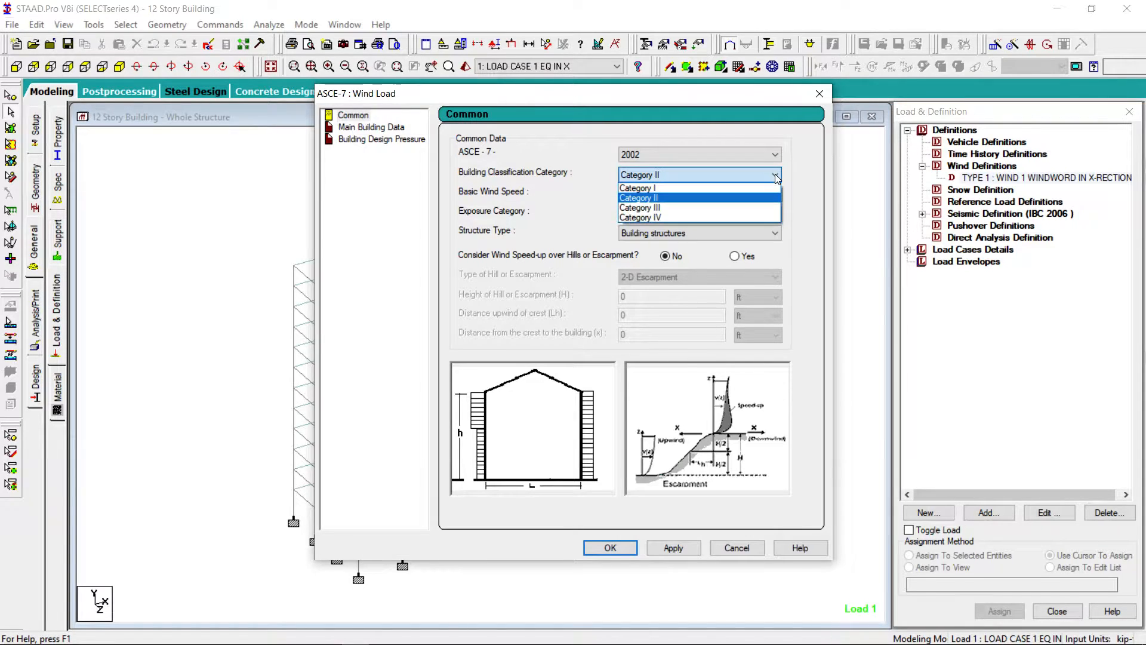
click(656, 198)
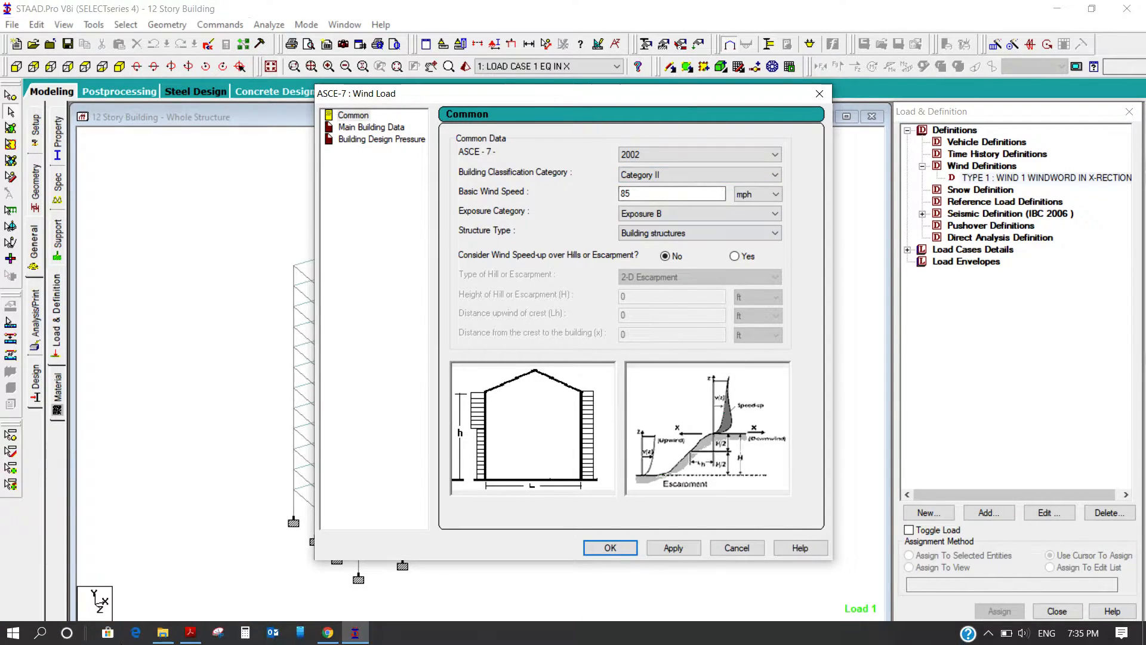
Switch to the PDF in Acrobat Reader and review the velocity pressure and N-S design wind pressure tables on pages 87 to 89.
mouse_move(339, 635)
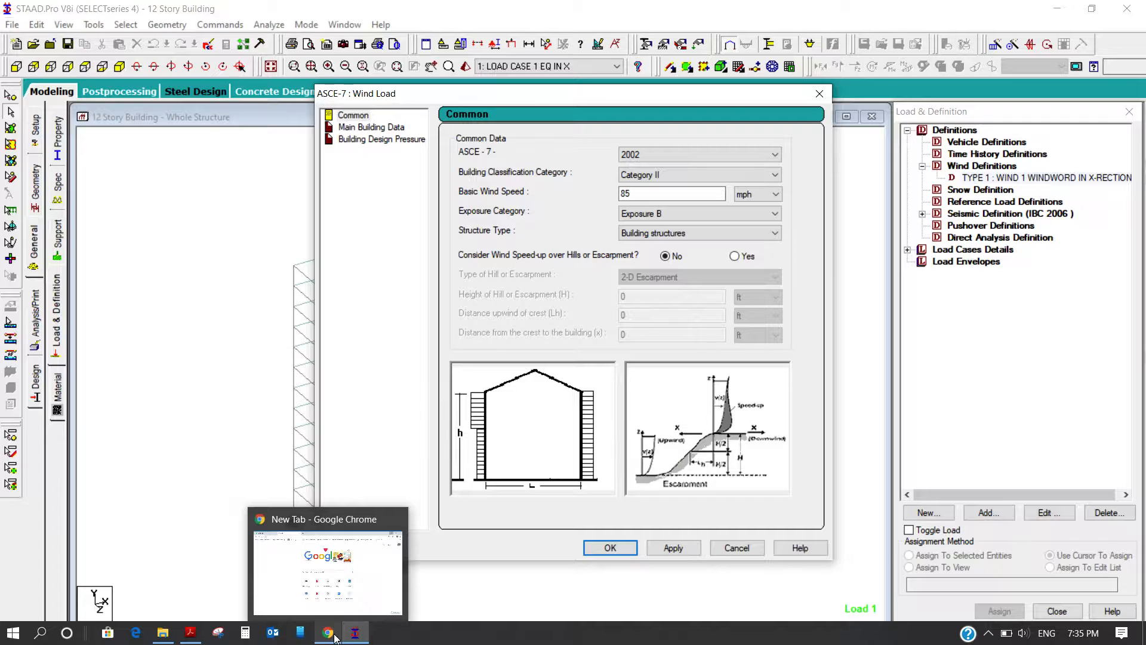
click(190, 633)
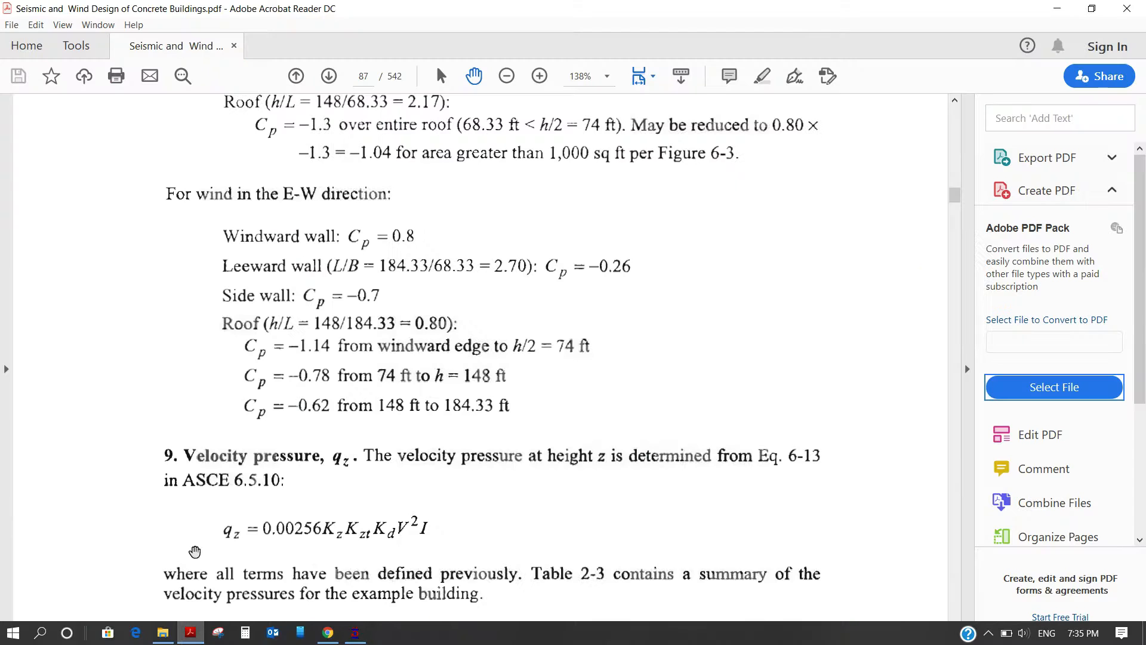
scroll(328, 376, up, 5)
scroll(328, 383, up, 5)
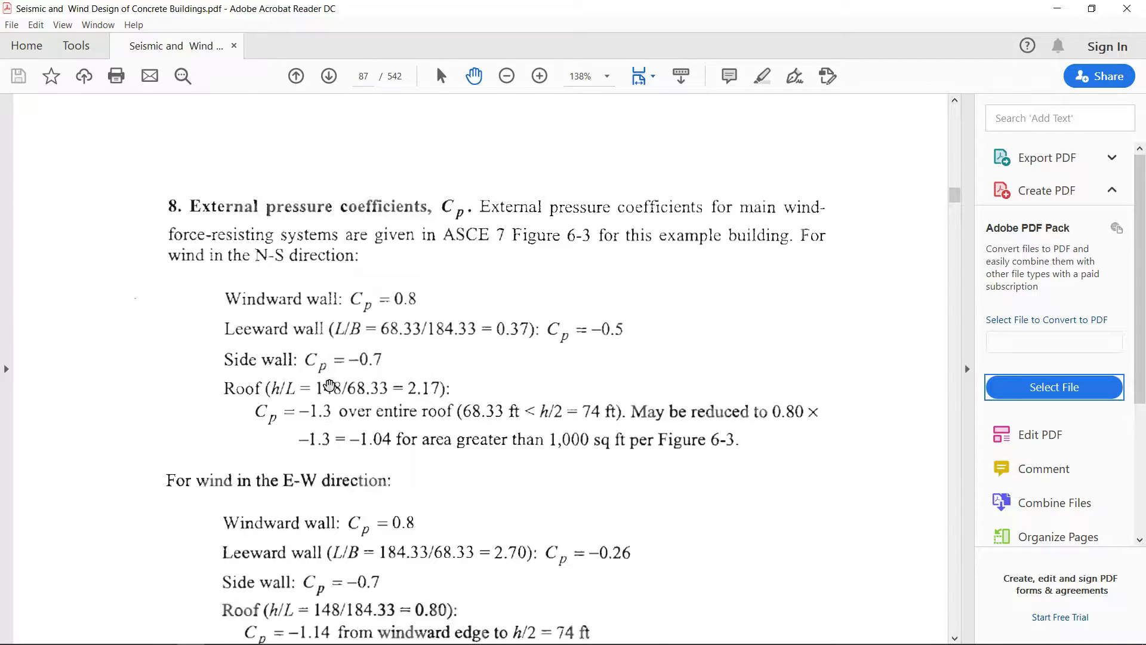
scroll(330, 384, down, 20)
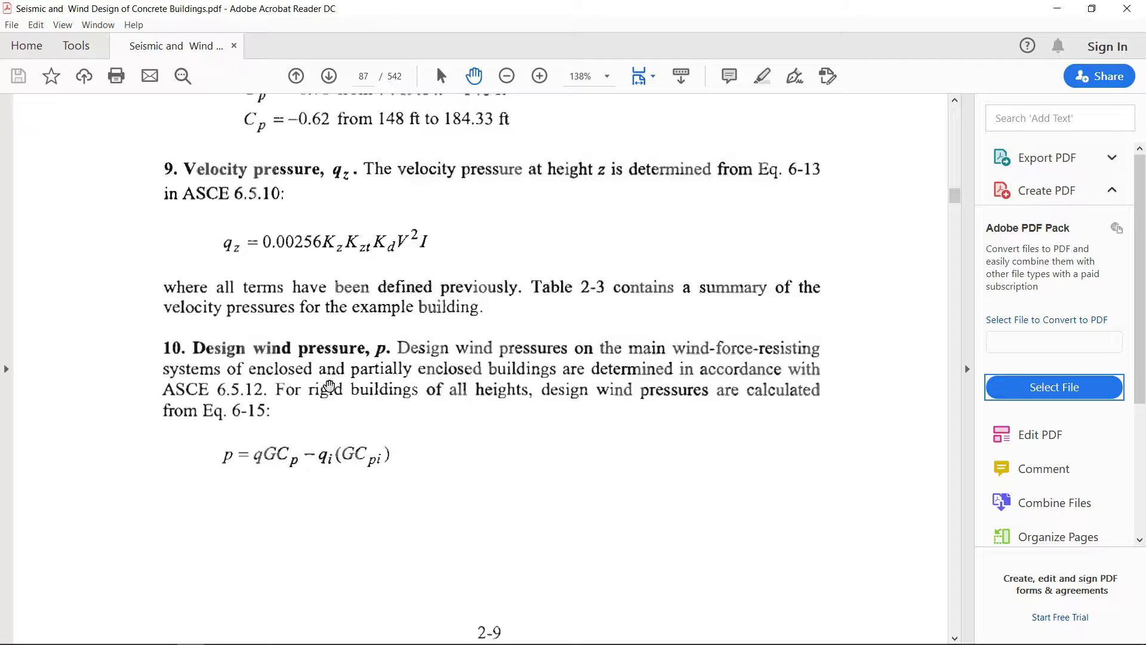
scroll(329, 384, down, 20)
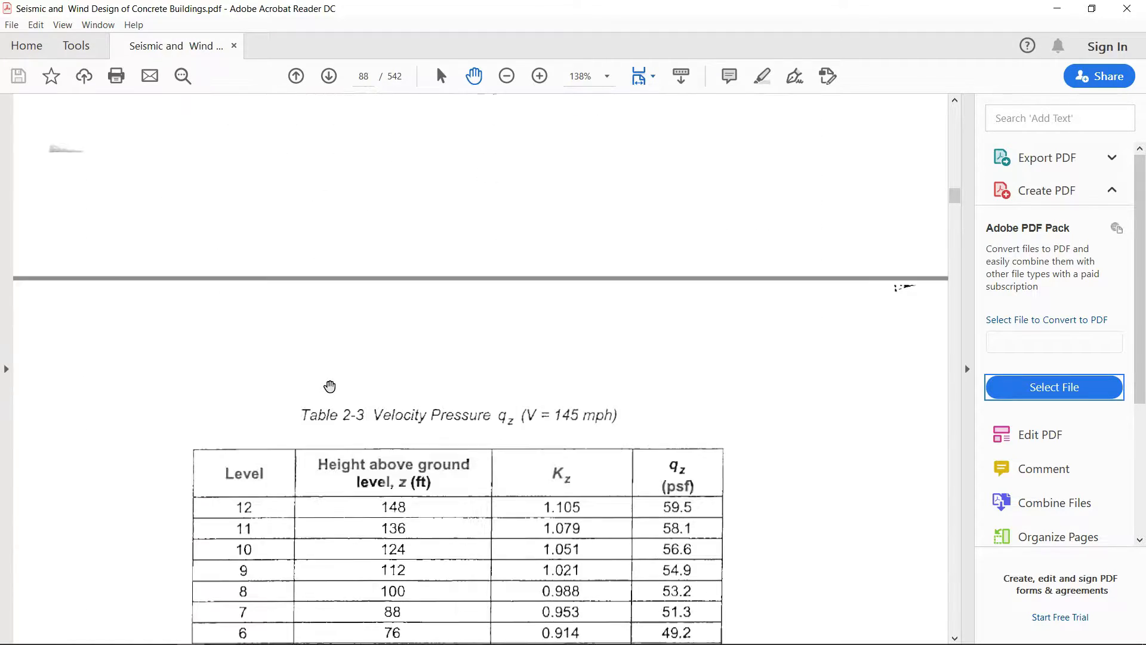
scroll(330, 388, down, 11)
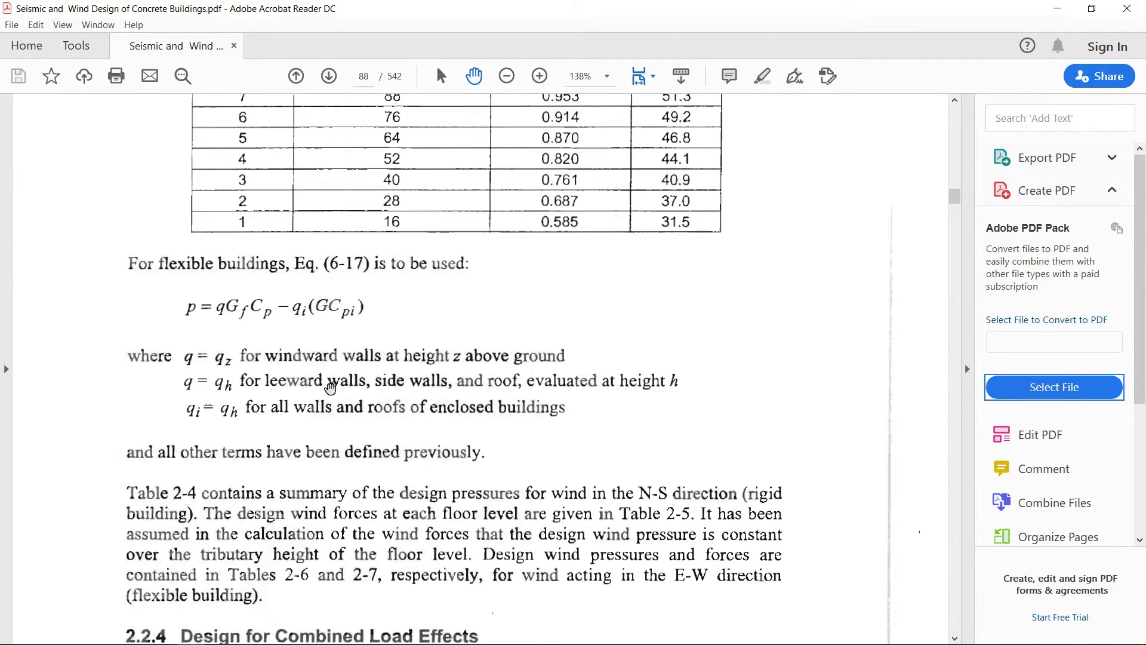
scroll(330, 388, down, 13)
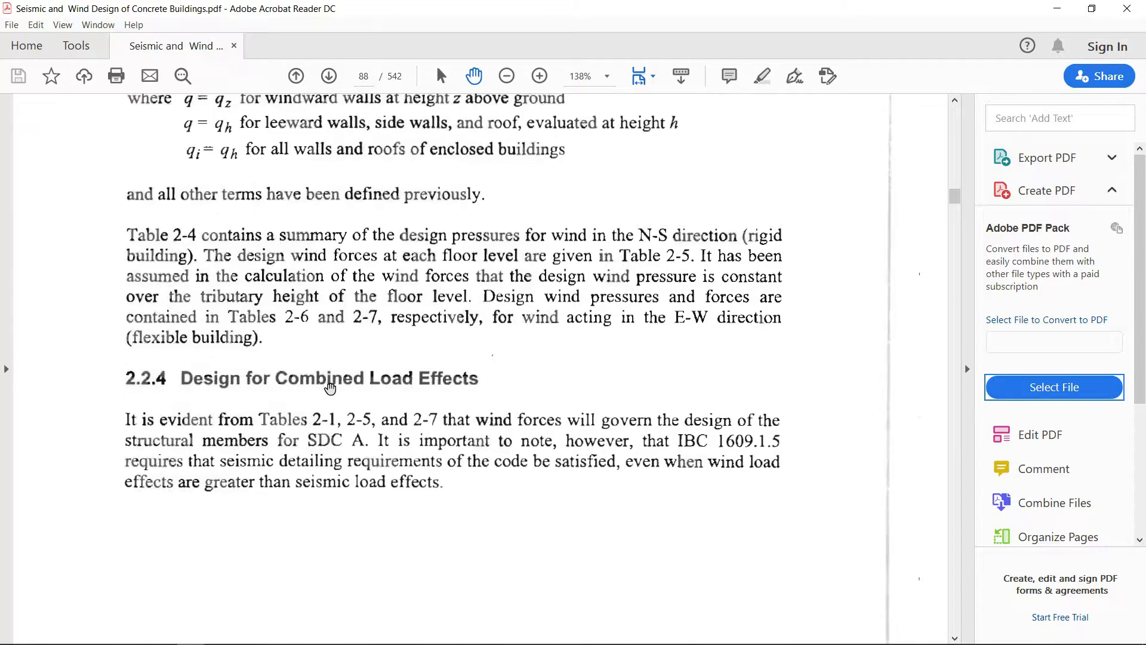
scroll(330, 388, down, 15)
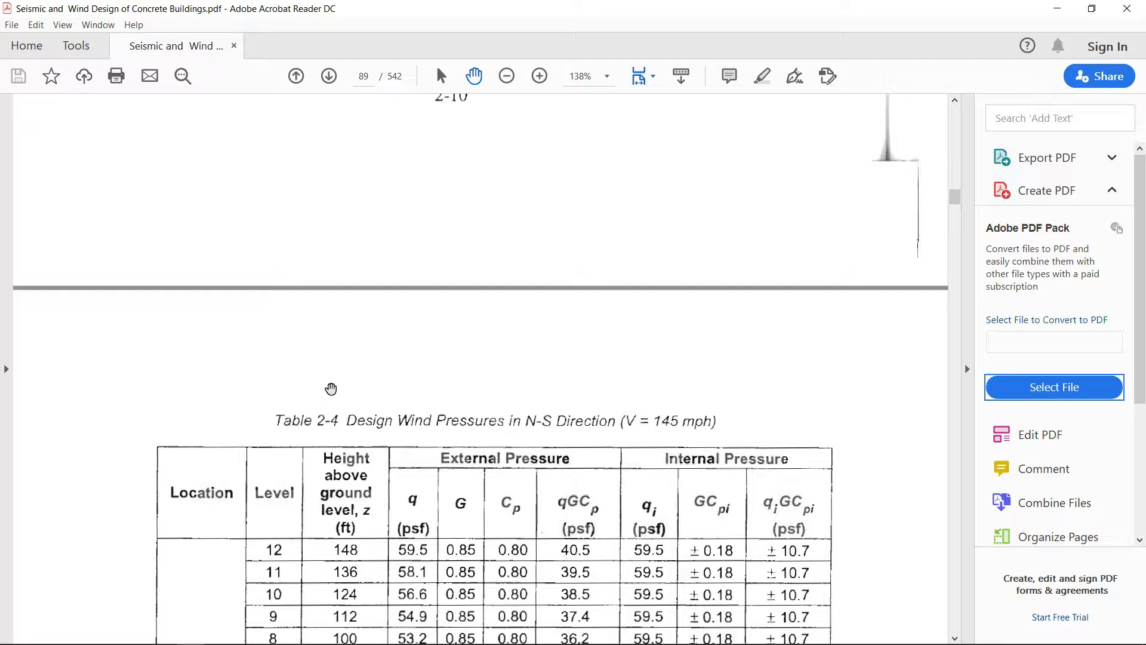
scroll(331, 388, down, 10)
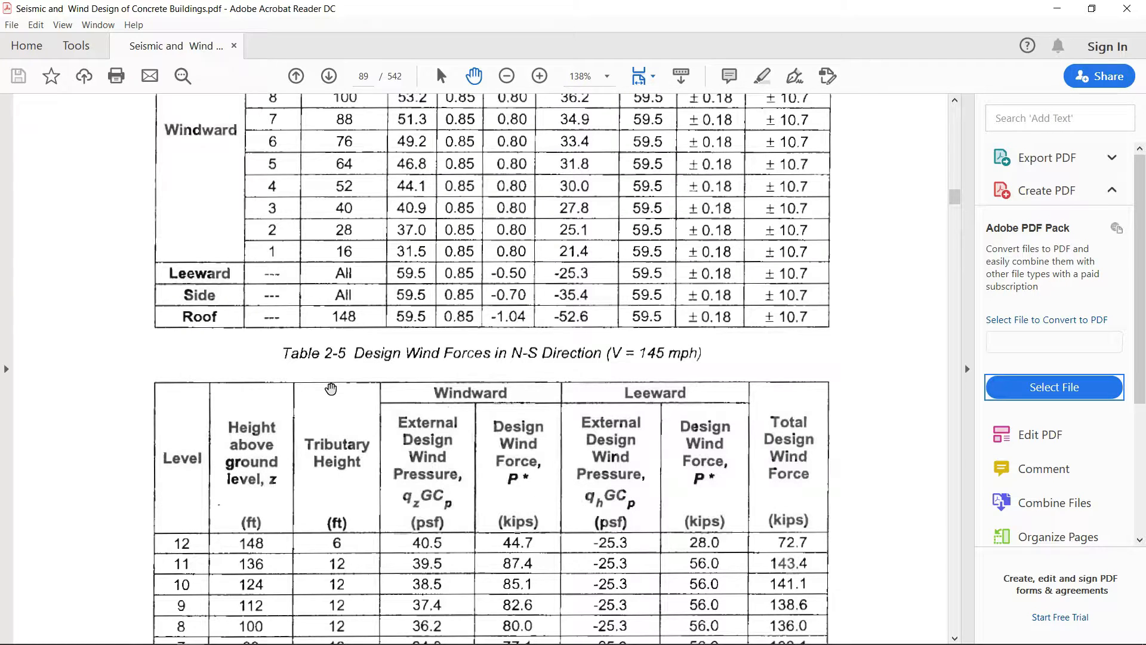
Go back to pages 82 and 83 and examine the basic wind speed, importance factor and velocity pressure exposure coefficient.
scroll(331, 388, up, 20)
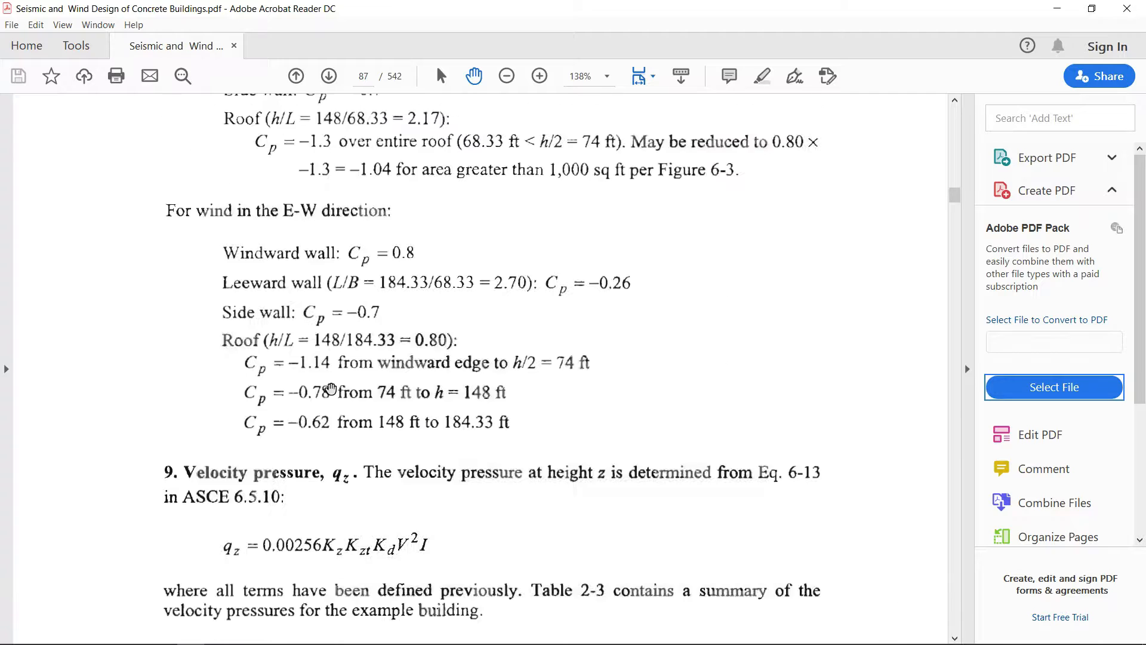
scroll(331, 388, up, 20)
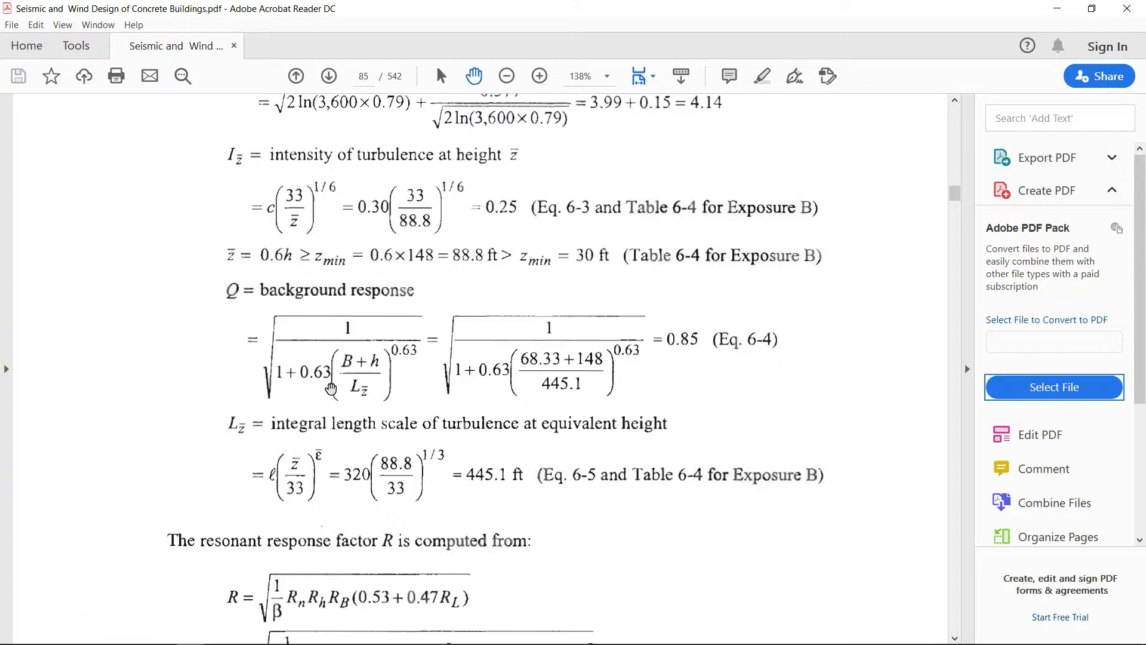
scroll(330, 389, up, 12)
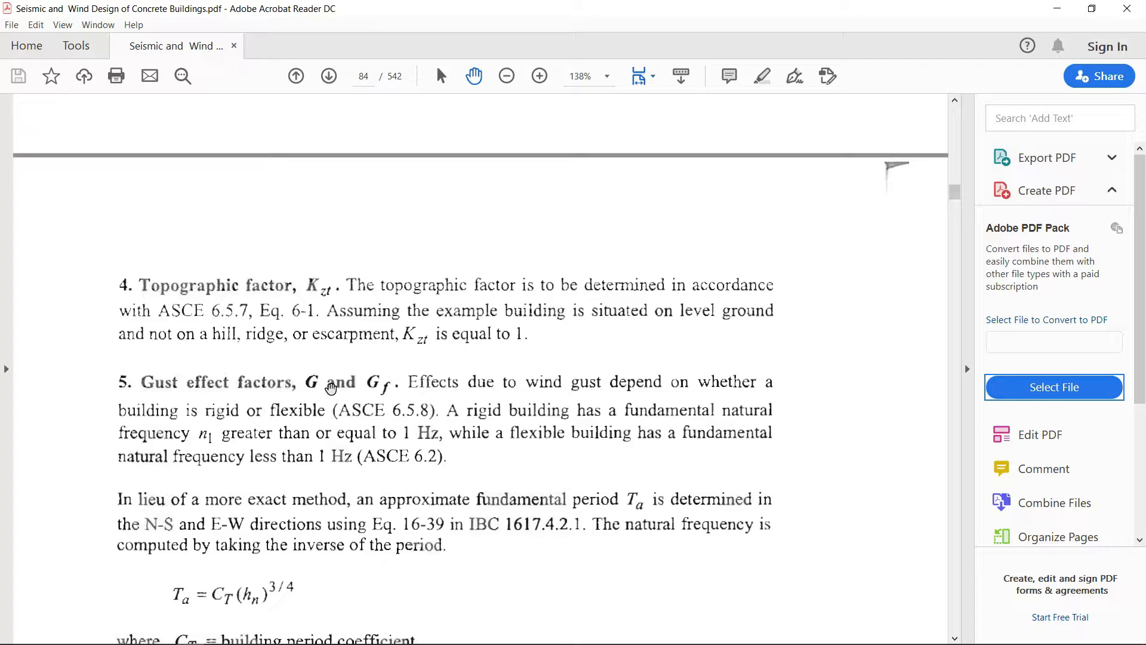
scroll(330, 389, up, 10)
scroll(330, 388, up, 12)
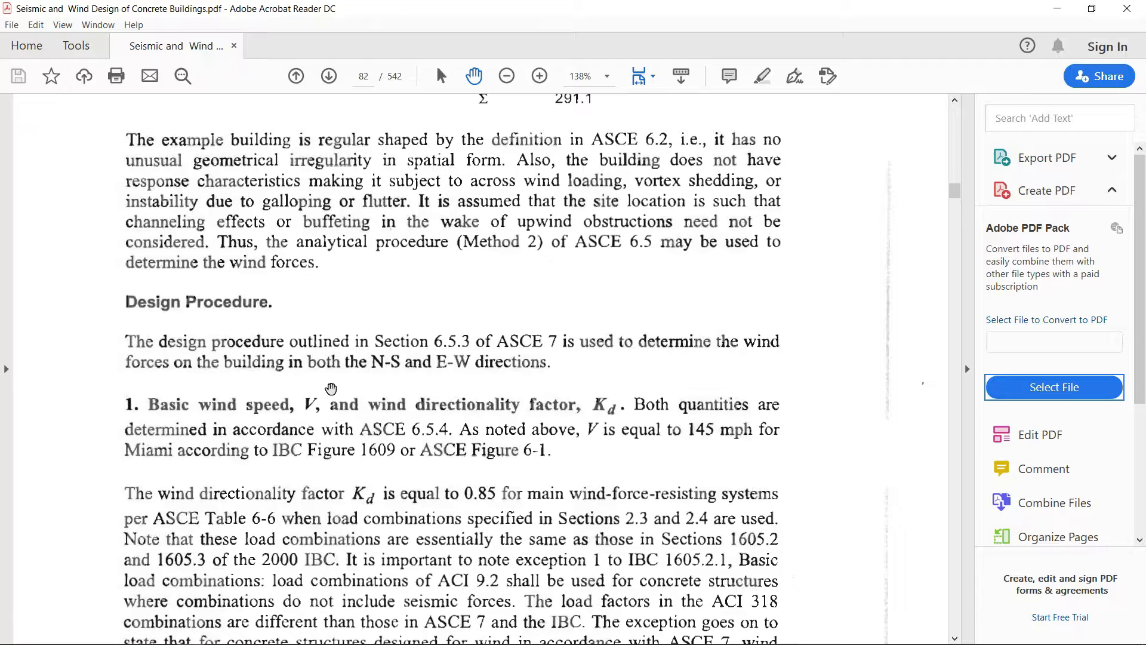
scroll(331, 389, up, 8)
scroll(330, 388, down, 10)
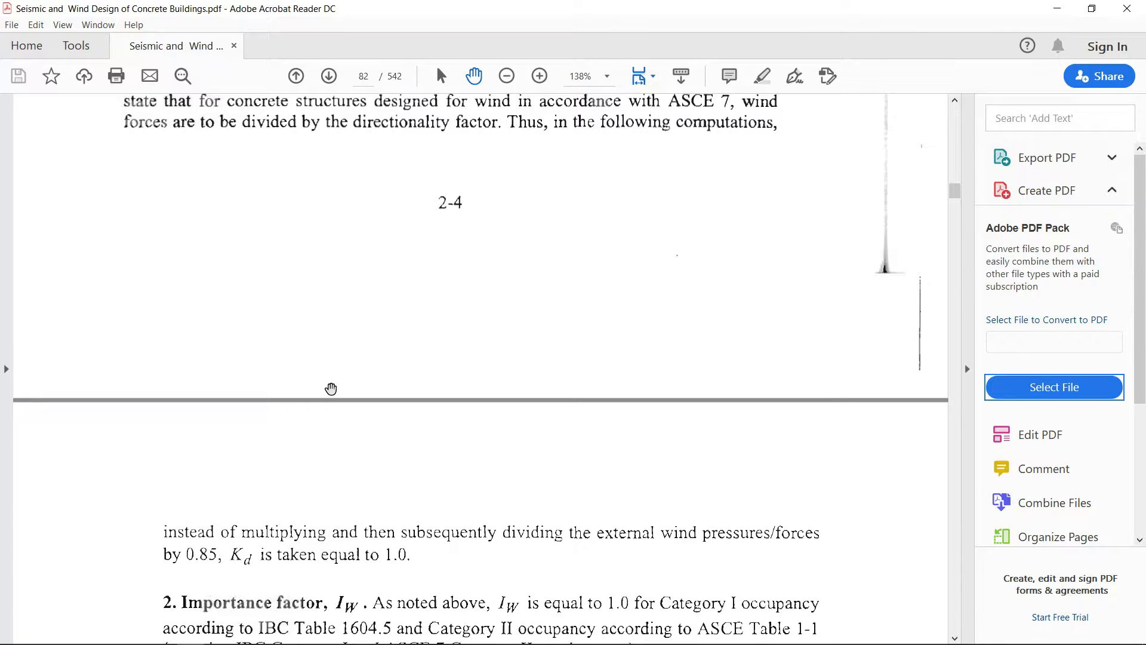
scroll(412, 379, down, 3)
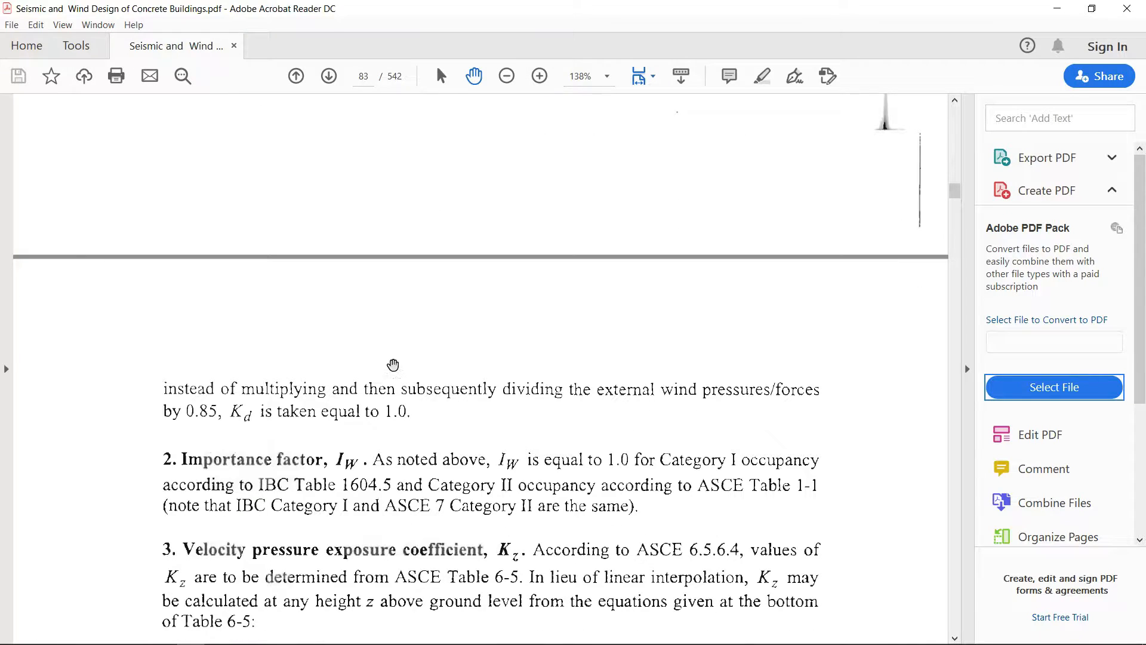
scroll(367, 350, down, 2)
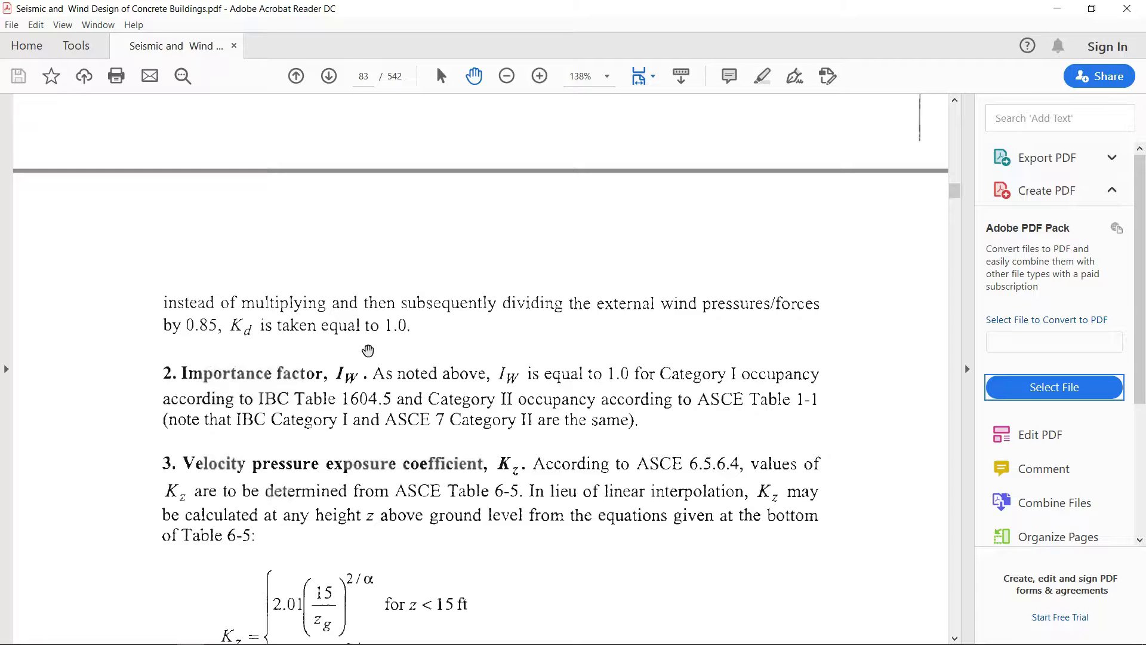
scroll(356, 361, down, 1)
scroll(356, 361, down, 3)
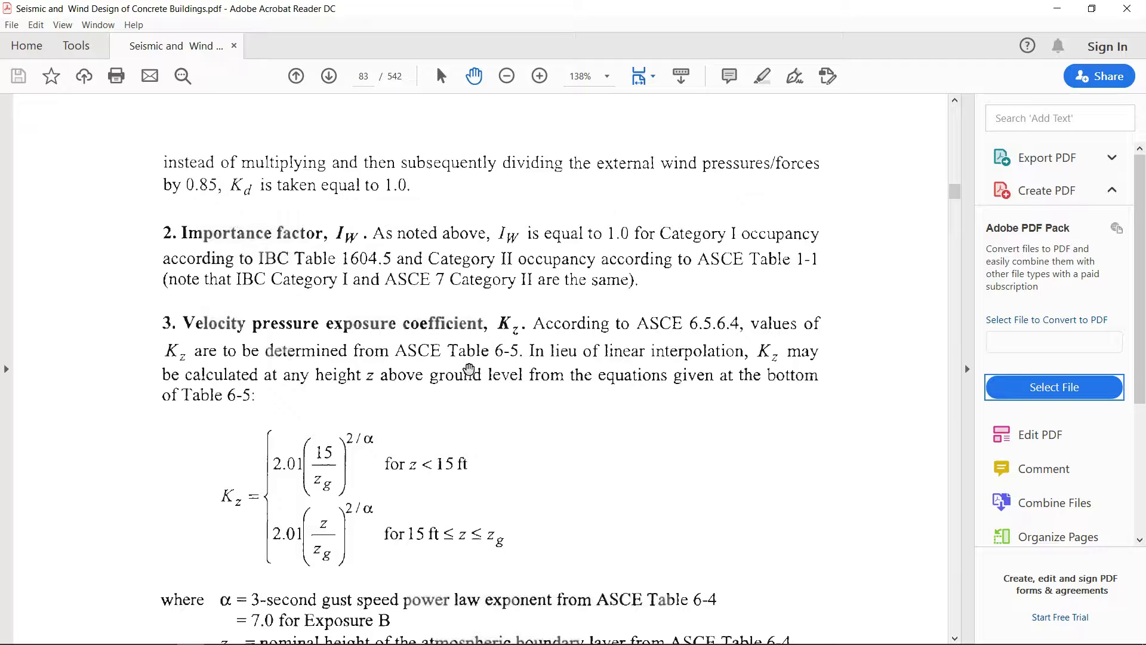
Return to the external pressure coefficients for the N-S and E-W directions on page 87.
scroll(469, 368, down, 20)
scroll(469, 368, down, 20)
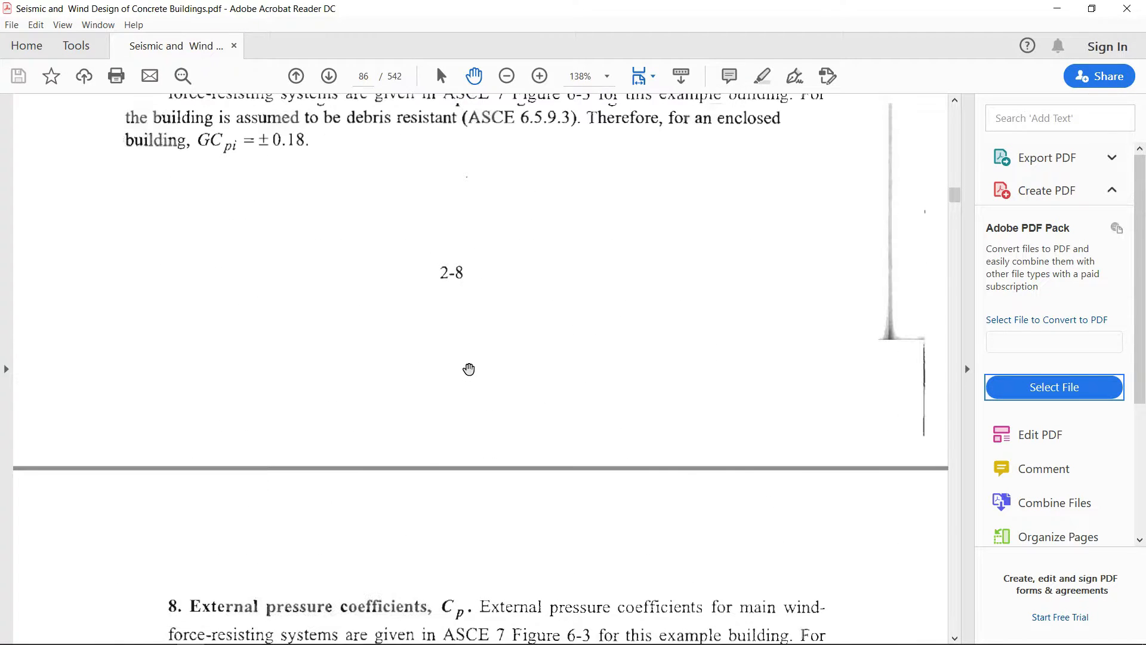
scroll(469, 369, down, 10)
scroll(469, 369, up, 8)
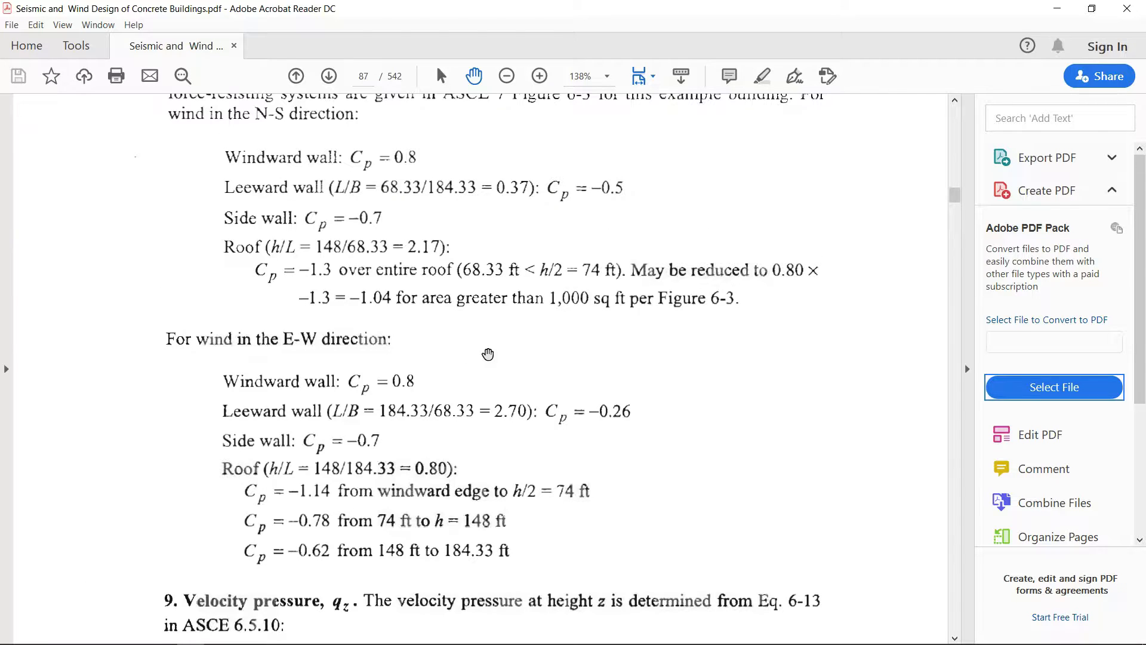
Switch to STAAD.Pro, set the basic wind speed to 145 mph and apply the common wind data.
click(357, 635)
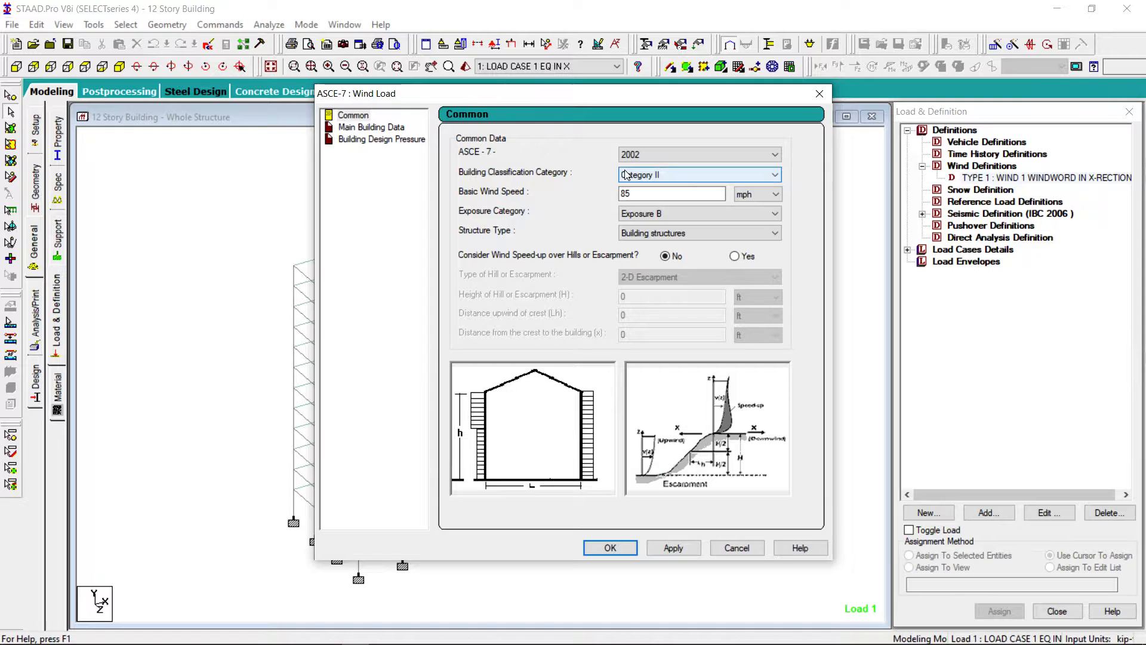
double_click(650, 195)
text(14)
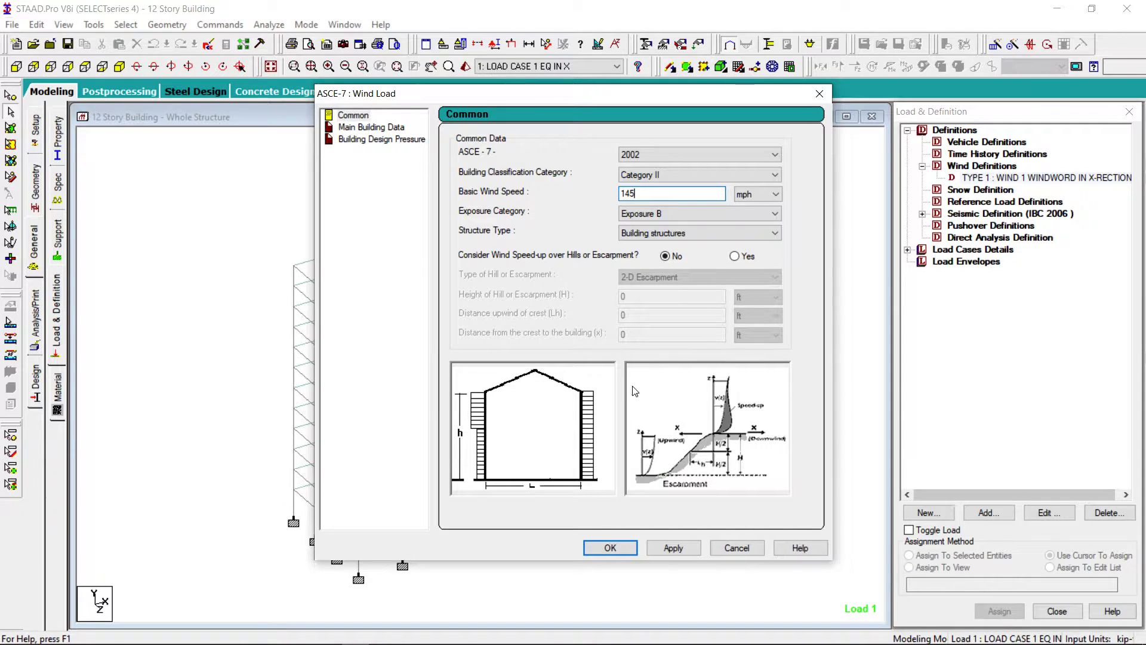
click(673, 548)
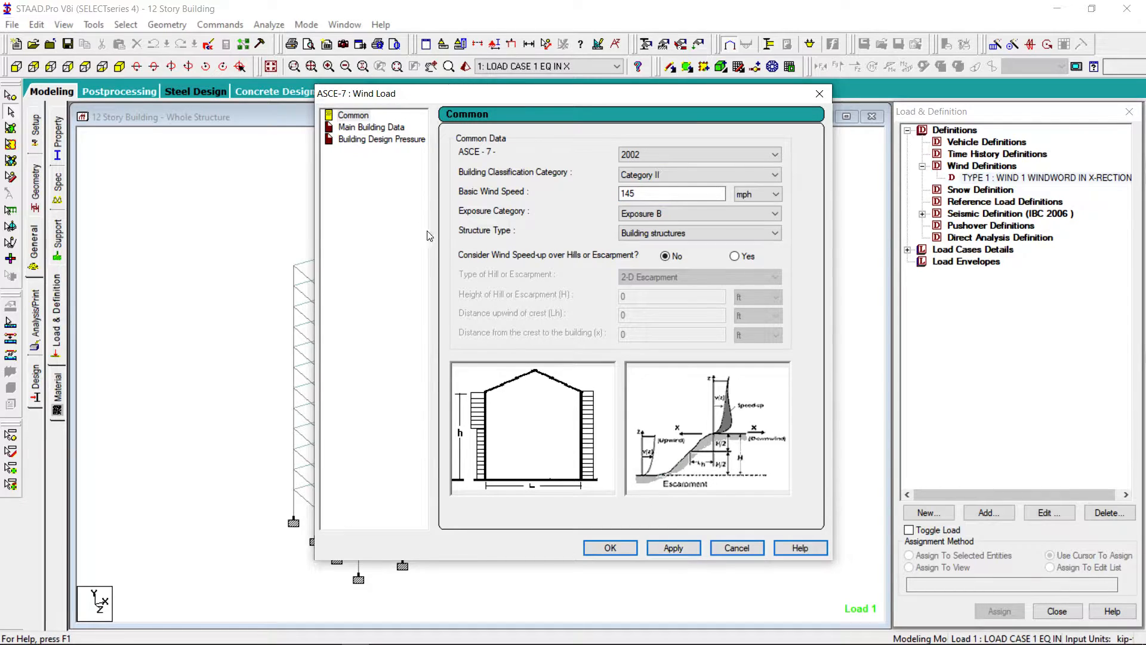
In the main building data, set the height to 148 ft, the length along the wind to 184.333 ft and normal to it to 68.333 ft.
click(350, 130)
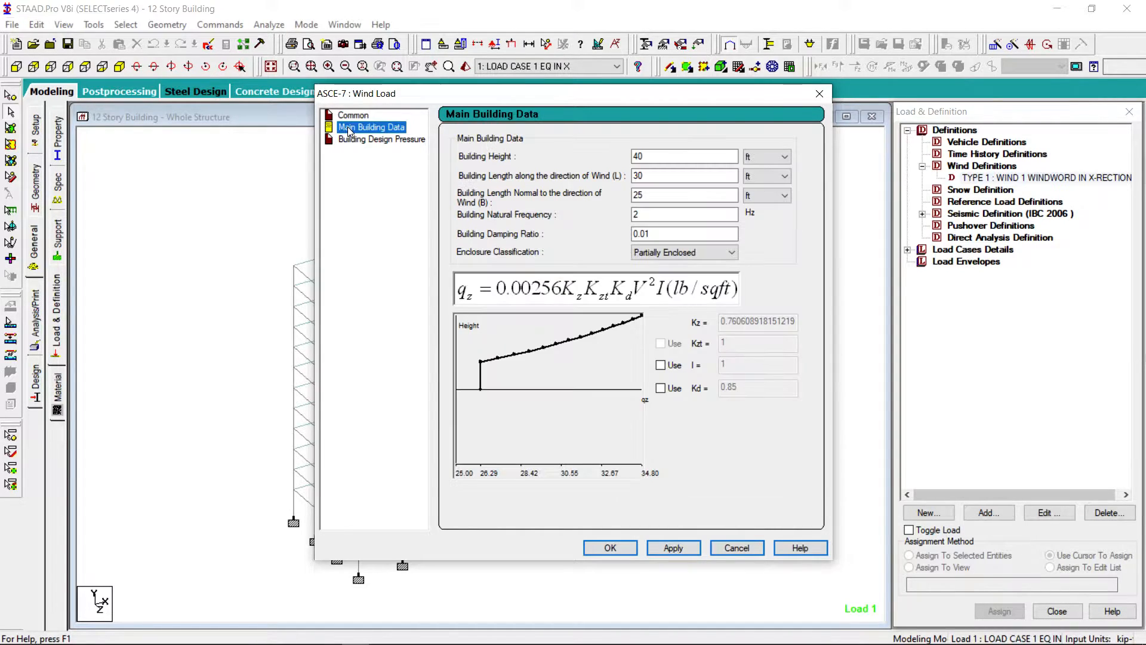
double_click(657, 156)
text(14)
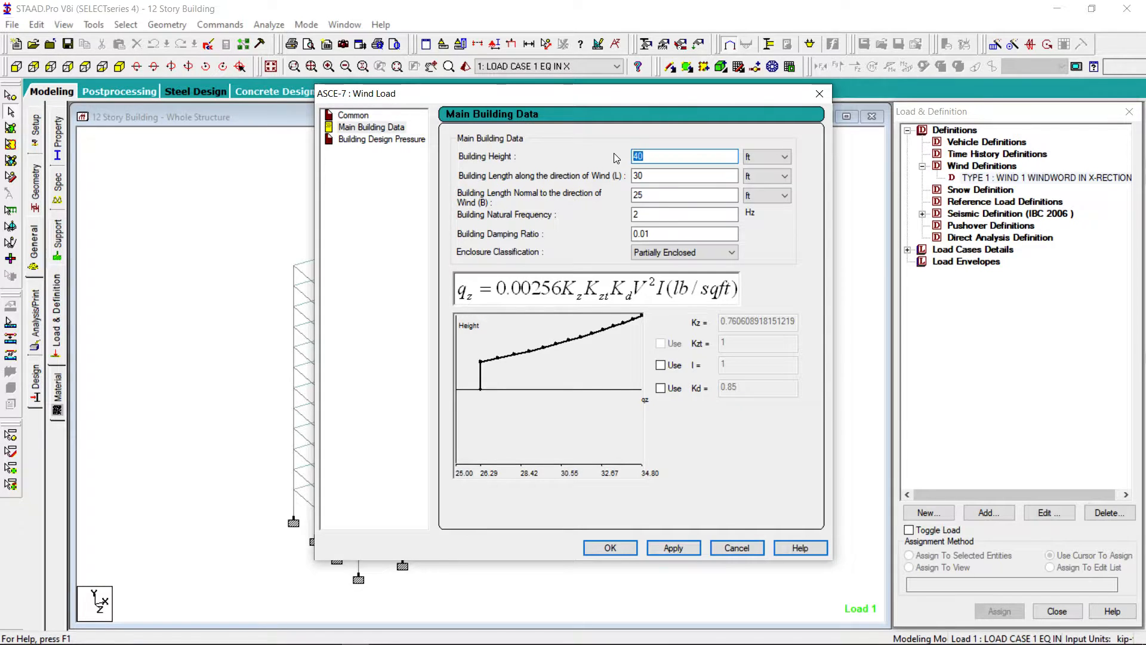
text(8)
click(653, 175)
double_click(651, 175)
text(1)
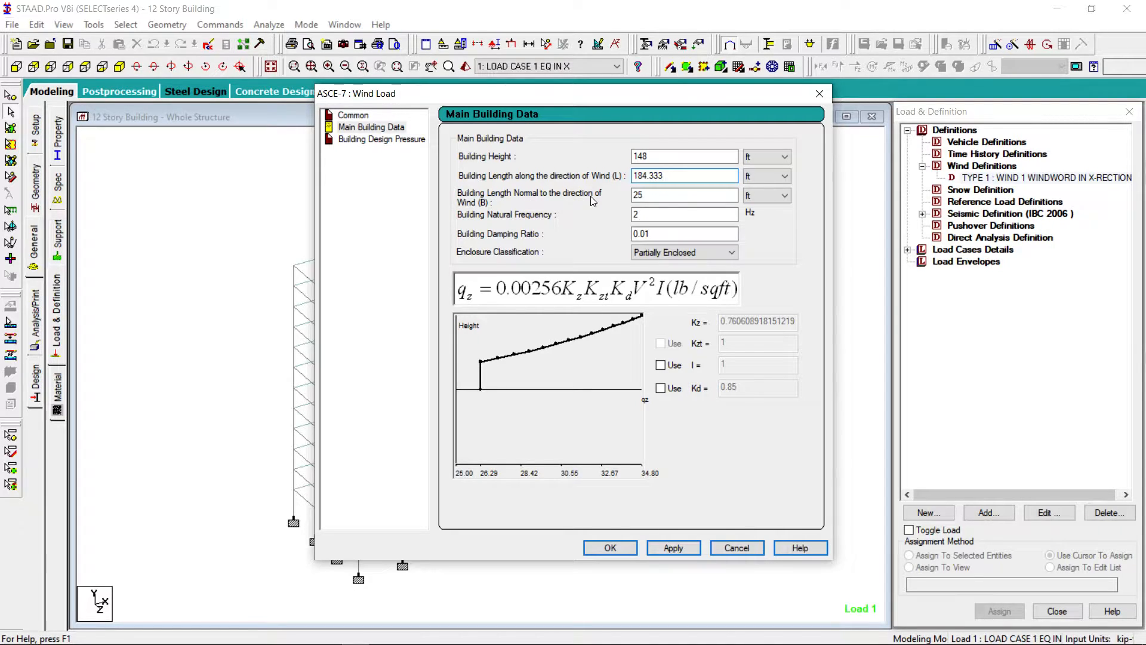
double_click(655, 194)
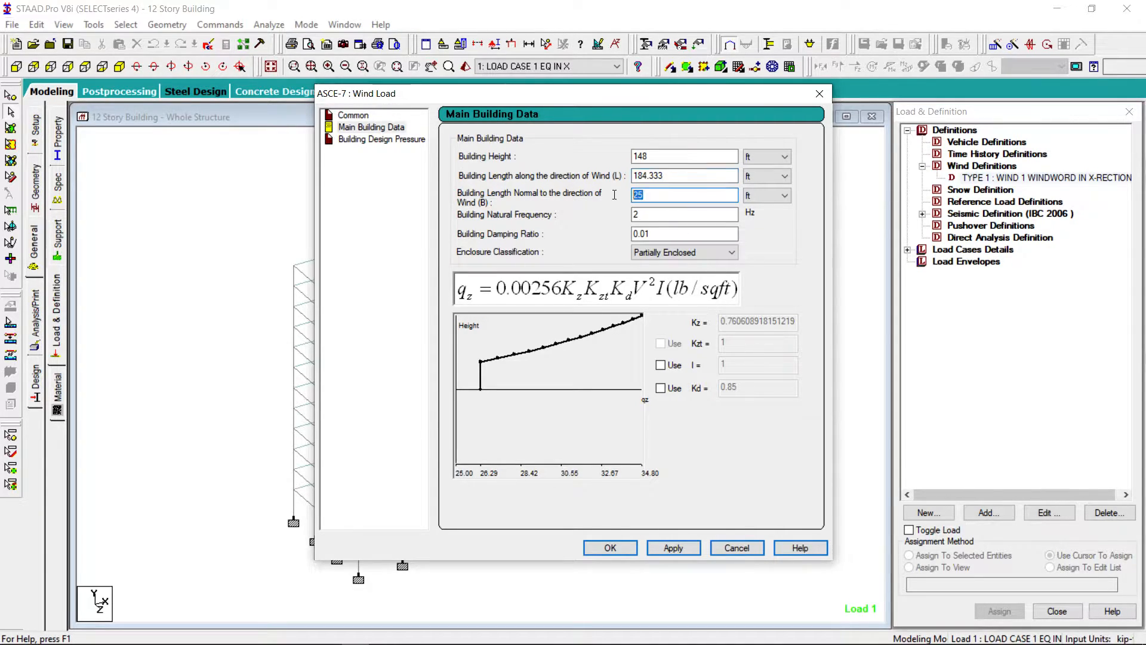
text(68.333)
Set the building's natural frequency to 1.27 Hz, damping ratio to 0.05 and enclosure classification to Enclosed Building.
double_click(645, 214)
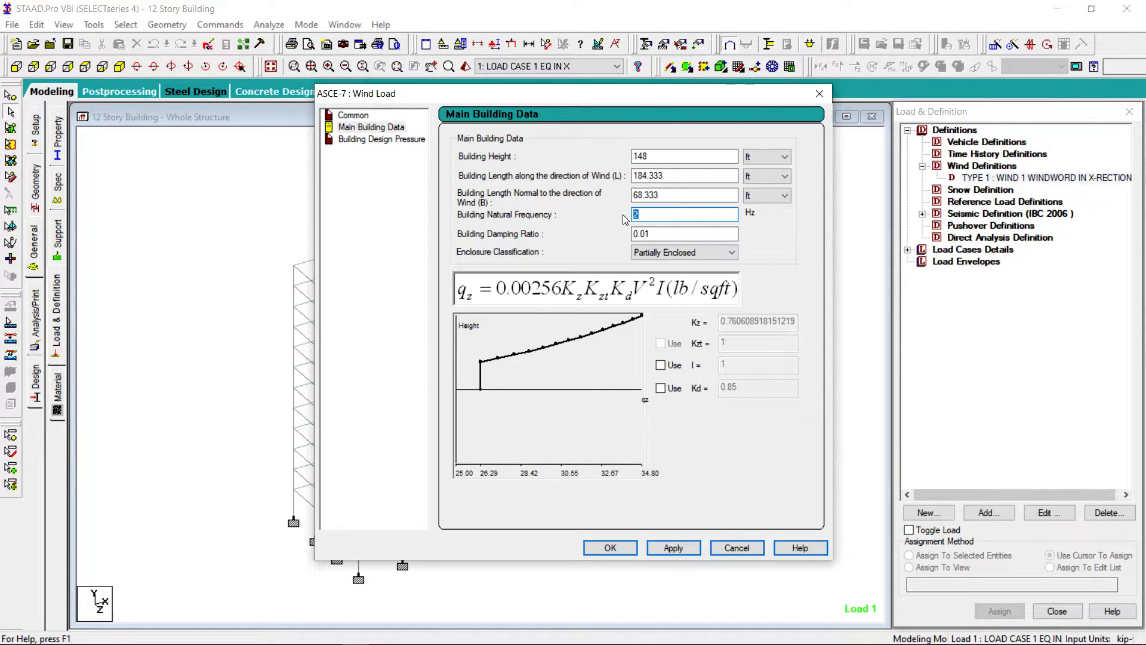
text(1.27)
double_click(654, 234)
text(0.0)
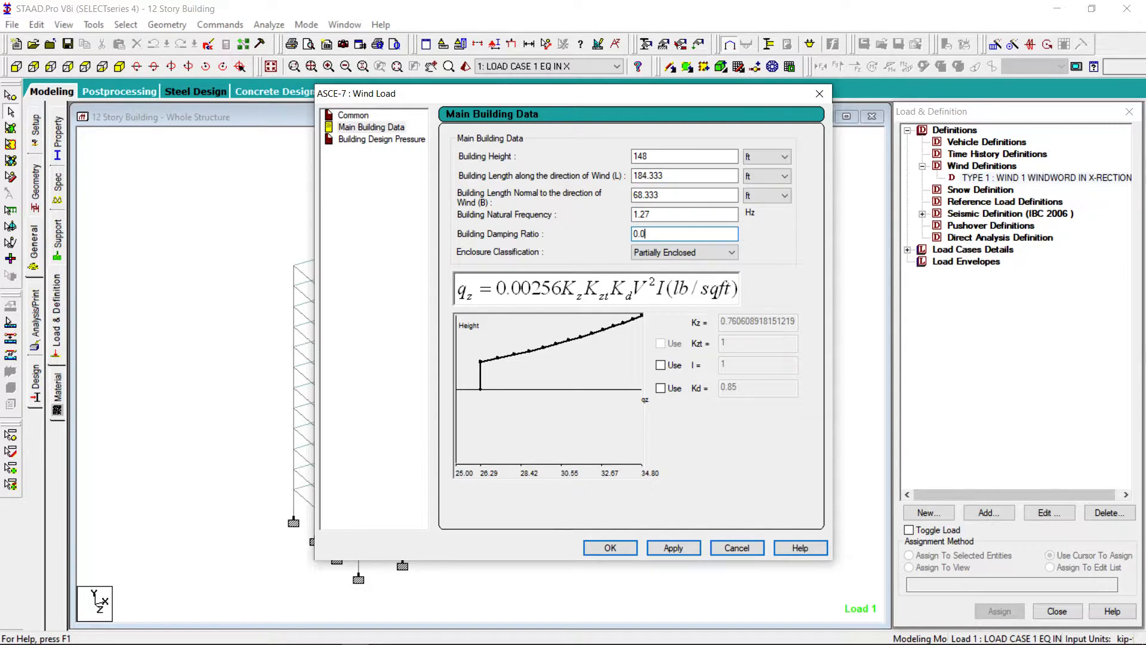
text(5)
click(730, 254)
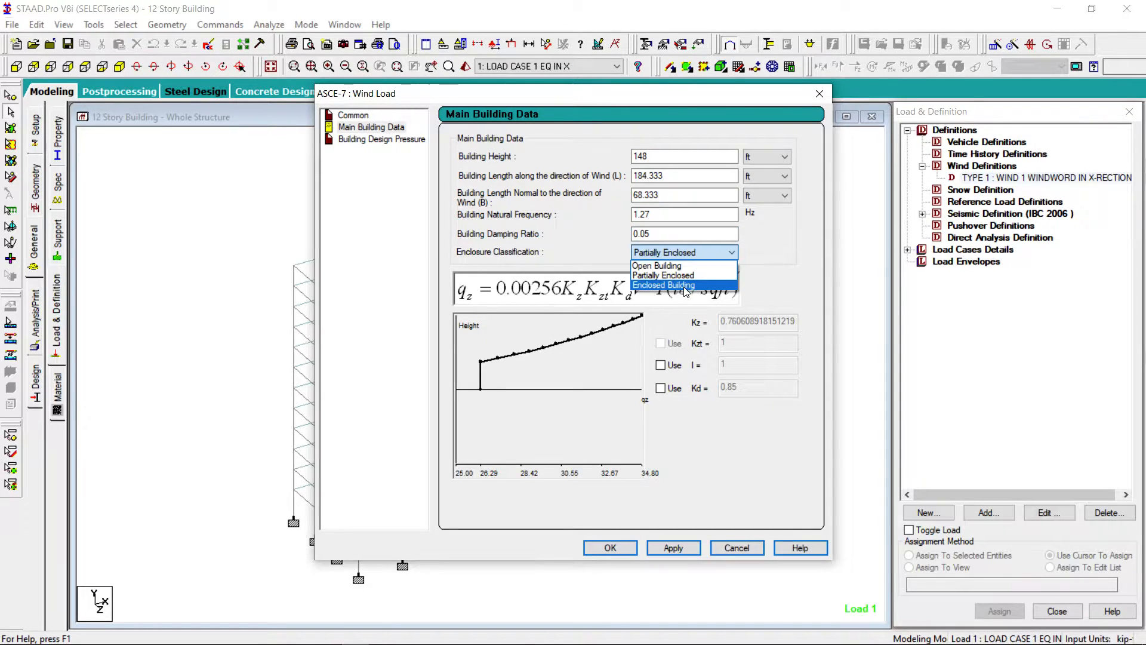
click(685, 286)
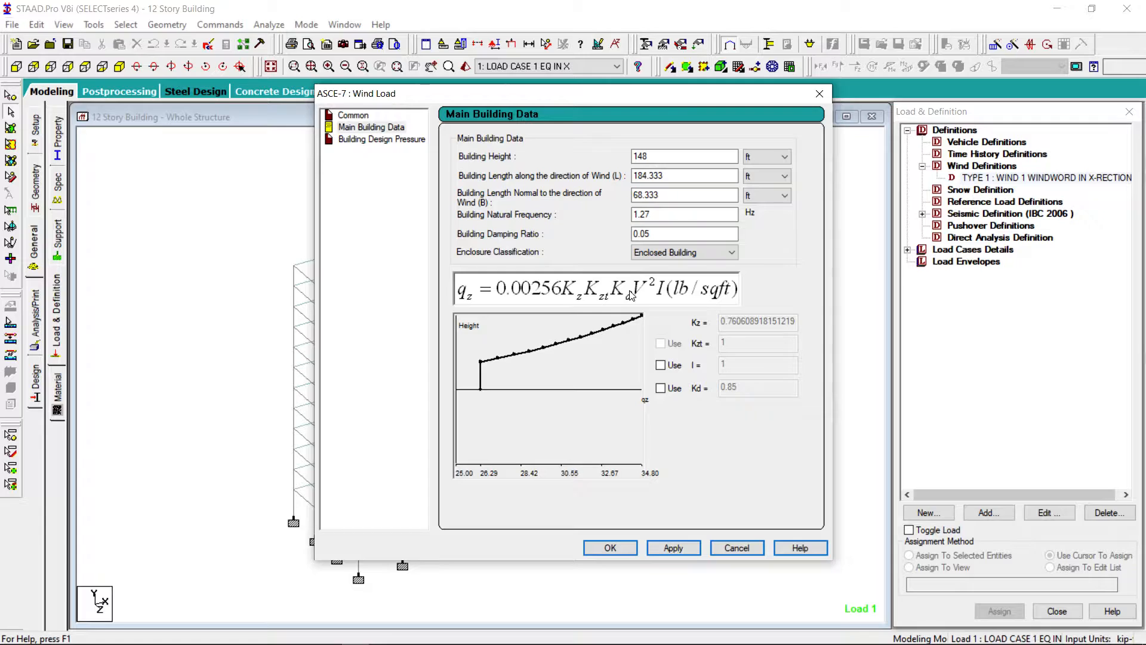
Override the importance factor I with 1 and the directionality factor Kd with 1, and apply the main building data.
click(661, 366)
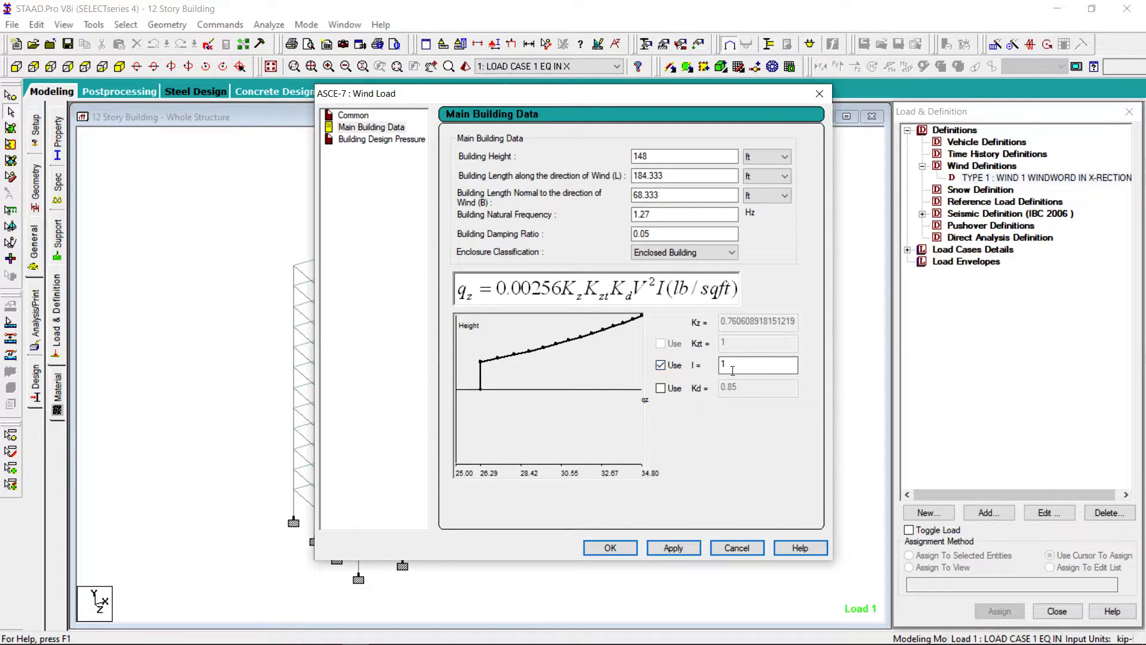
click(660, 388)
double_click(733, 394)
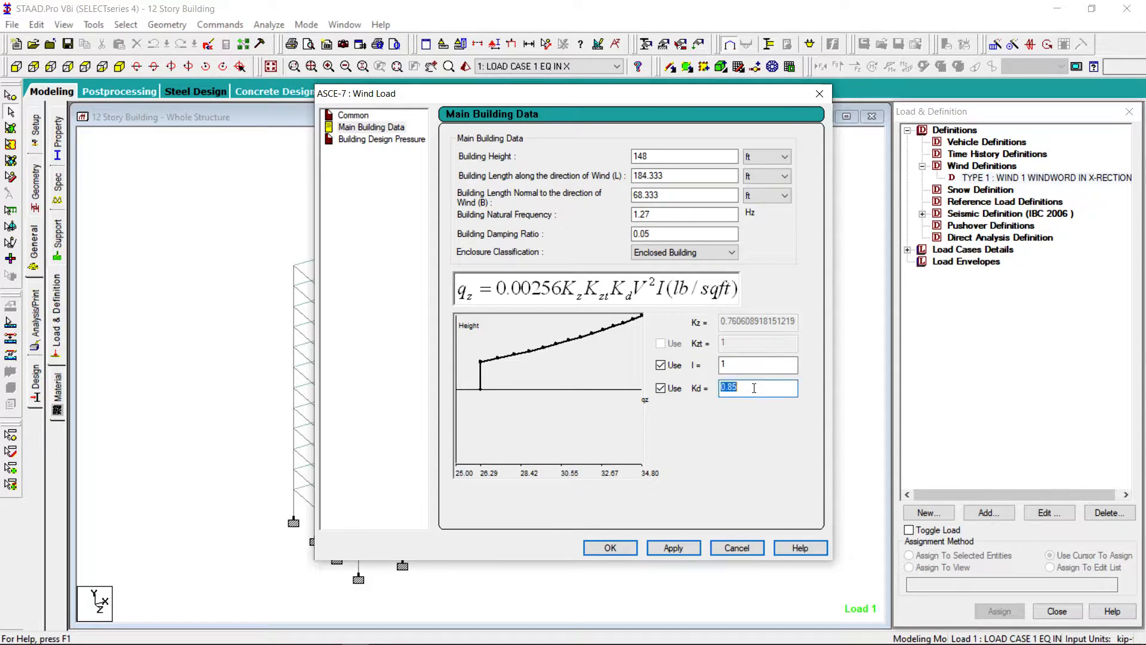
text(1)
click(758, 367)
click(672, 548)
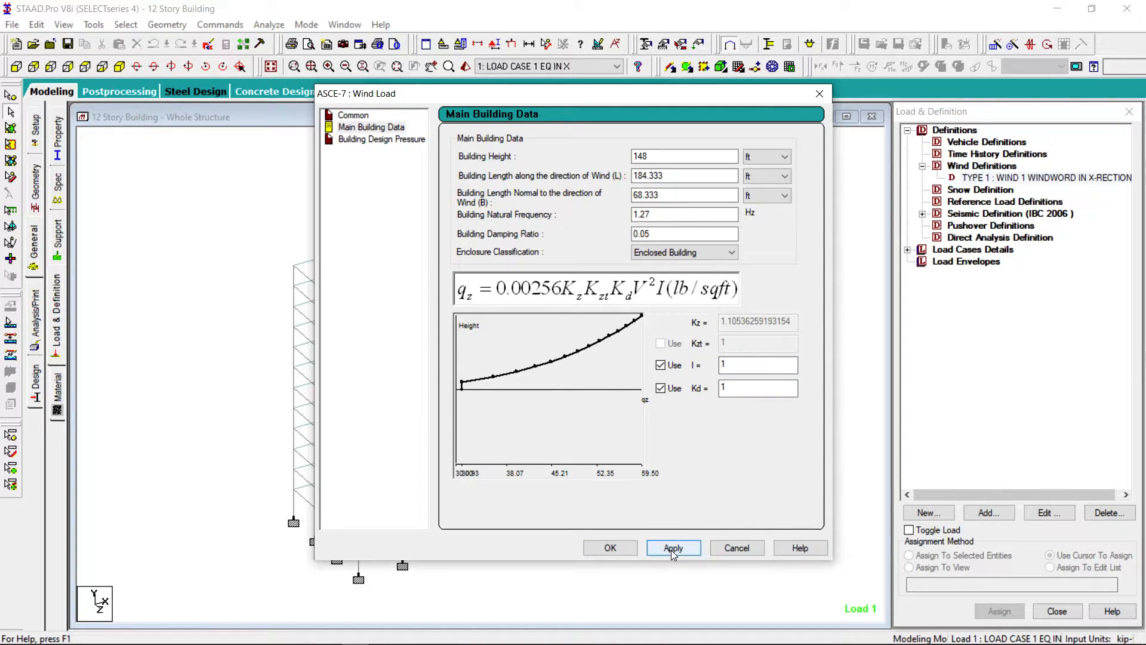
Open the building design pressure data and enable a user-defined gust effect factor G for the windward wall.
click(405, 140)
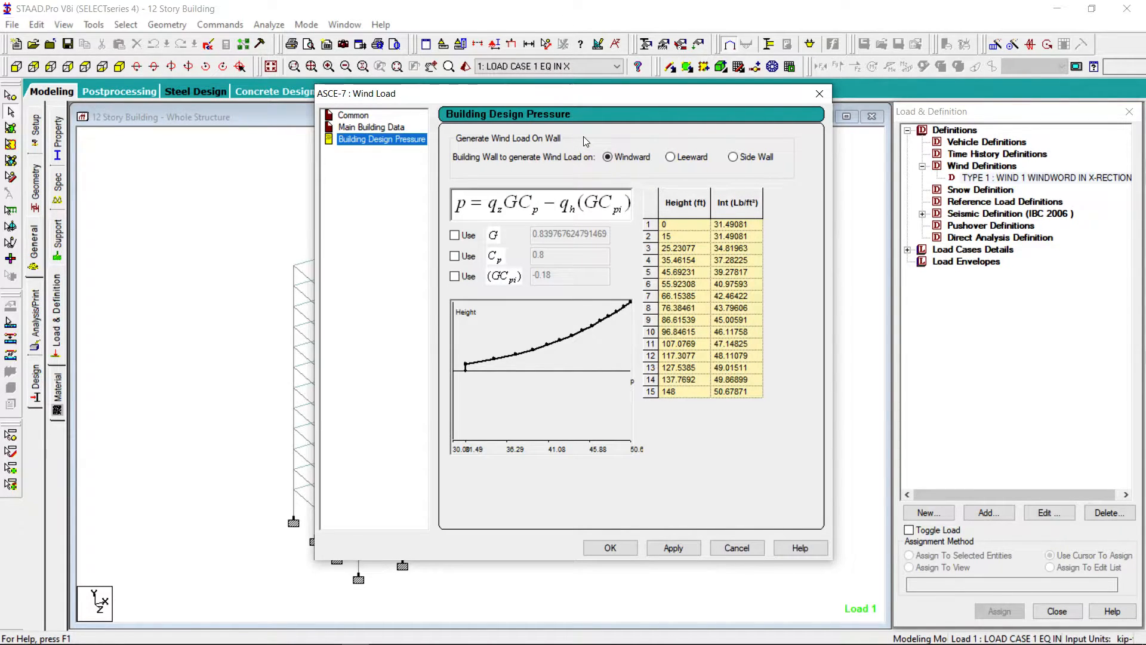
click(454, 236)
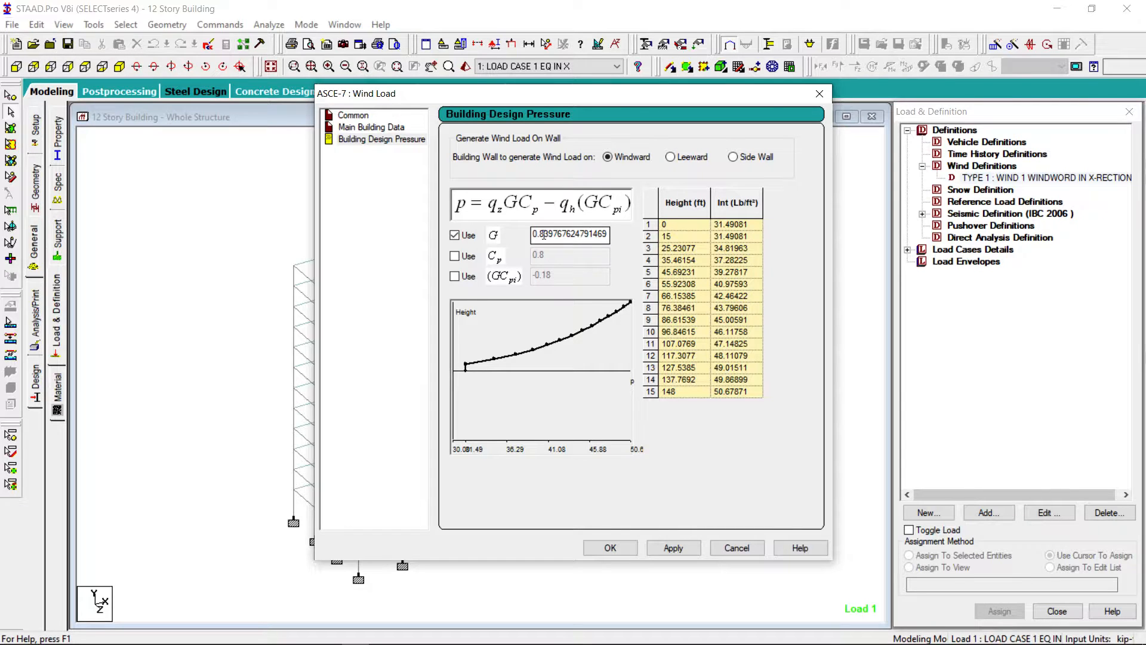
Switch to the PDF in Acrobat Reader and examine the natural frequency and gust effect factor calculations for both wind directions on page 84.
mouse_move(329, 642)
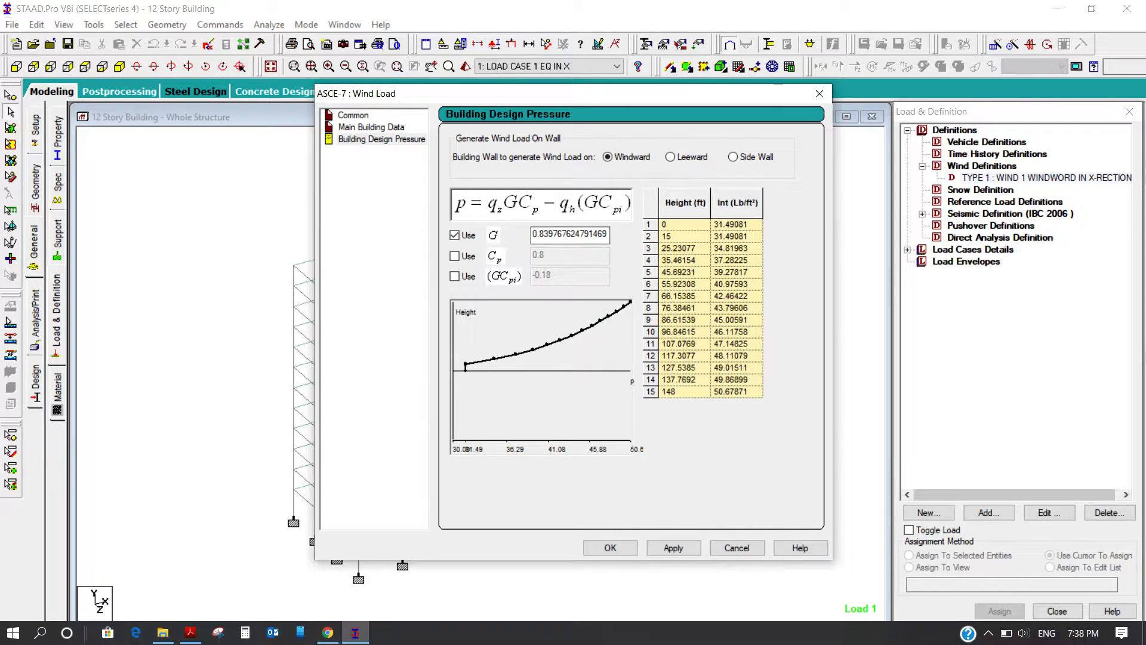
click(190, 634)
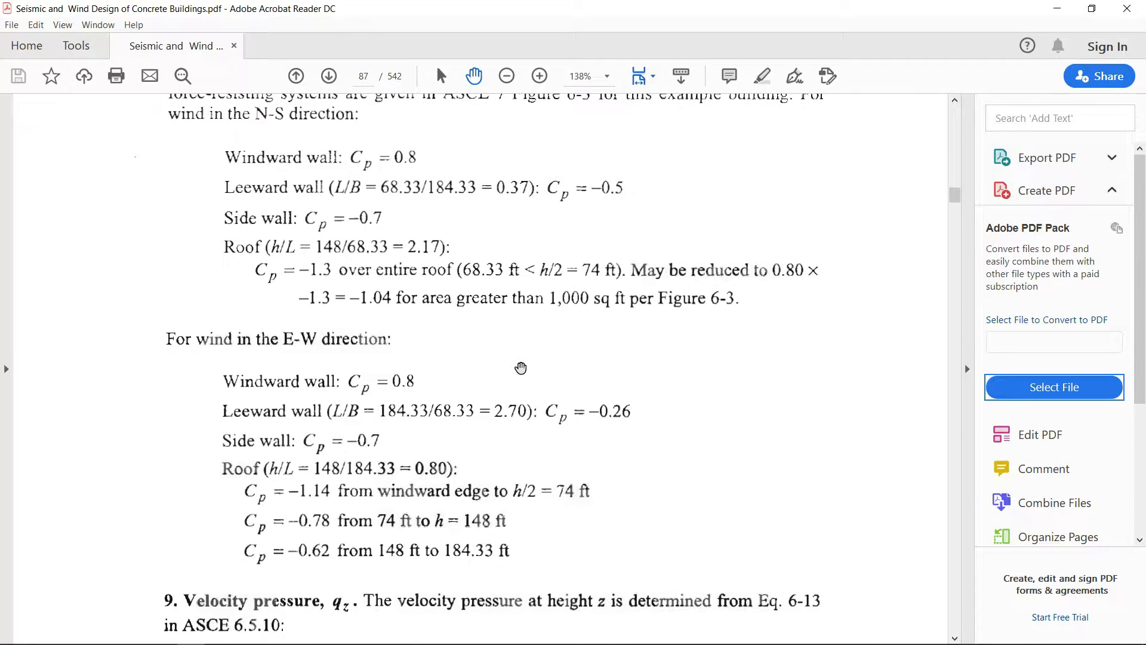
scroll(520, 367, up, 9)
scroll(520, 368, up, 9)
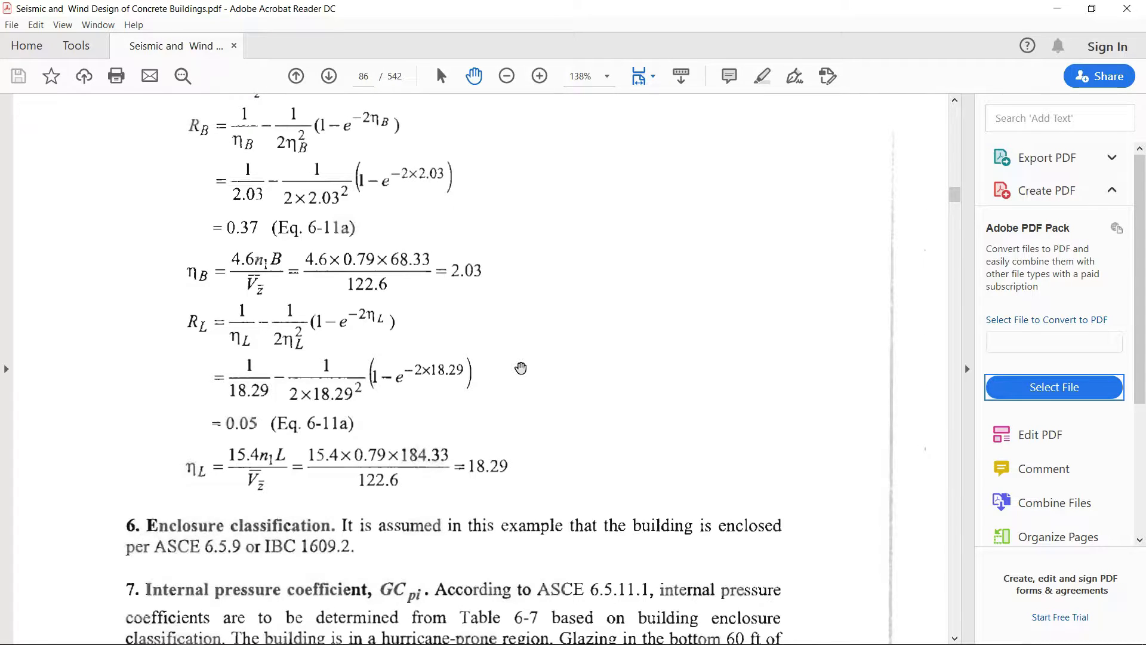
scroll(521, 368, up, 20)
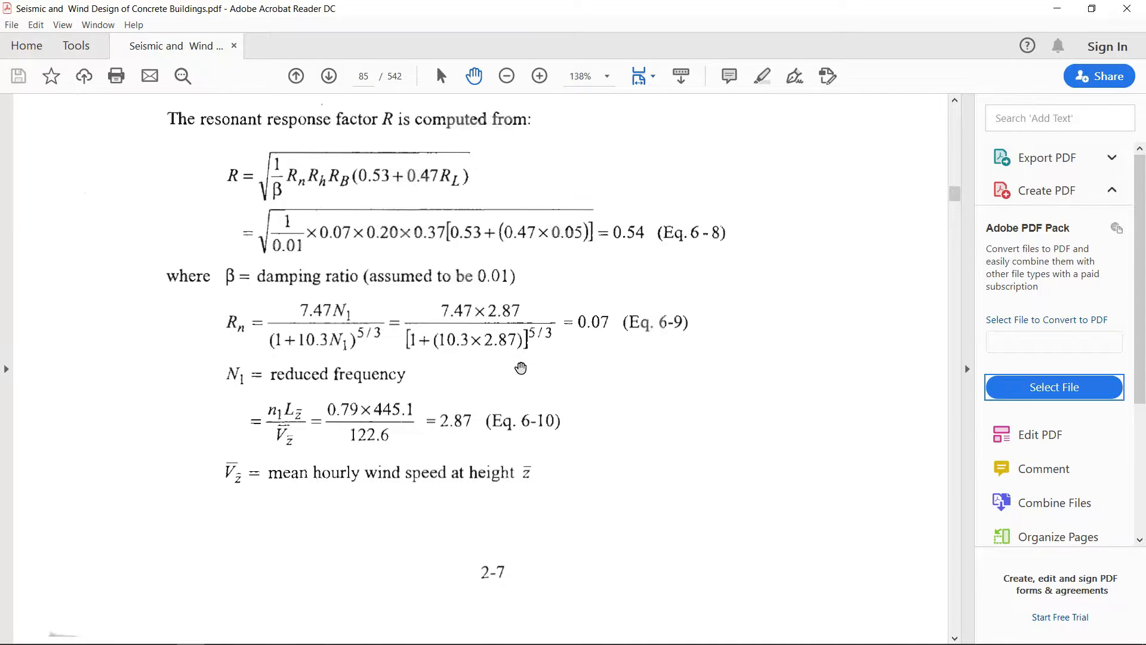
scroll(521, 368, up, 18)
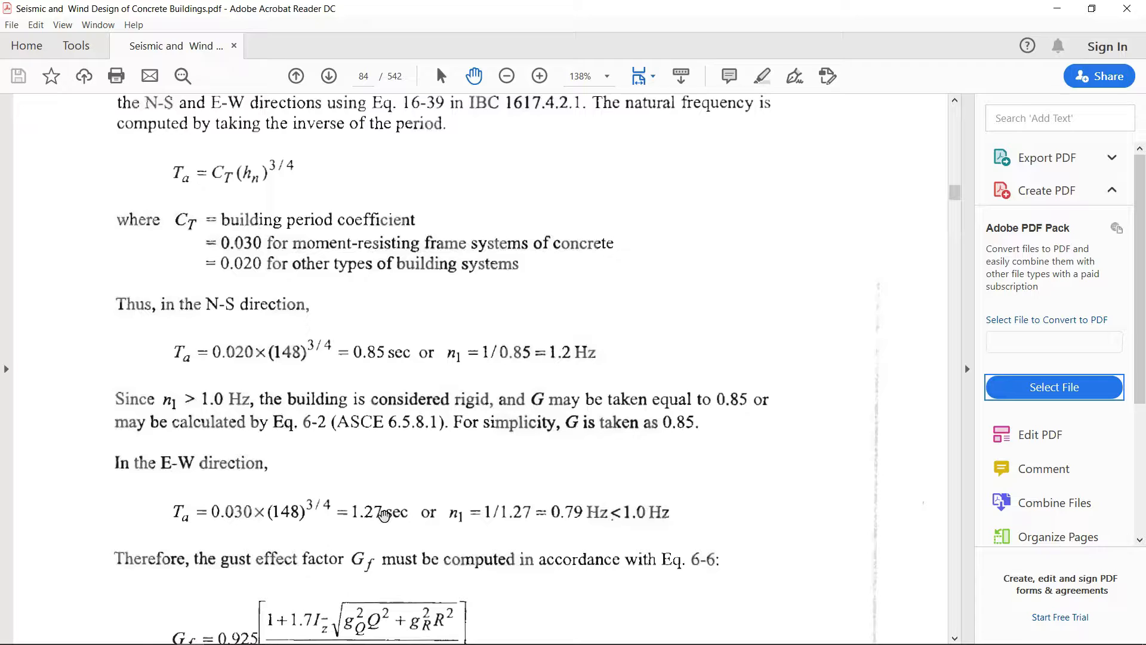
scroll(384, 512, down, 3)
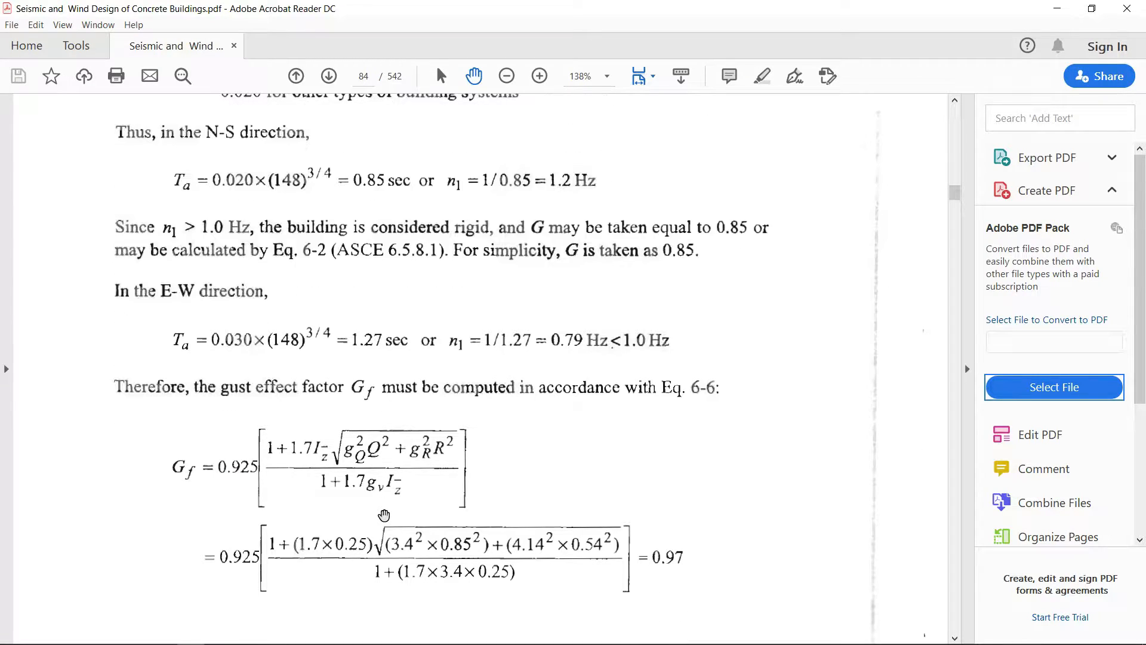
scroll(383, 514, down, 2)
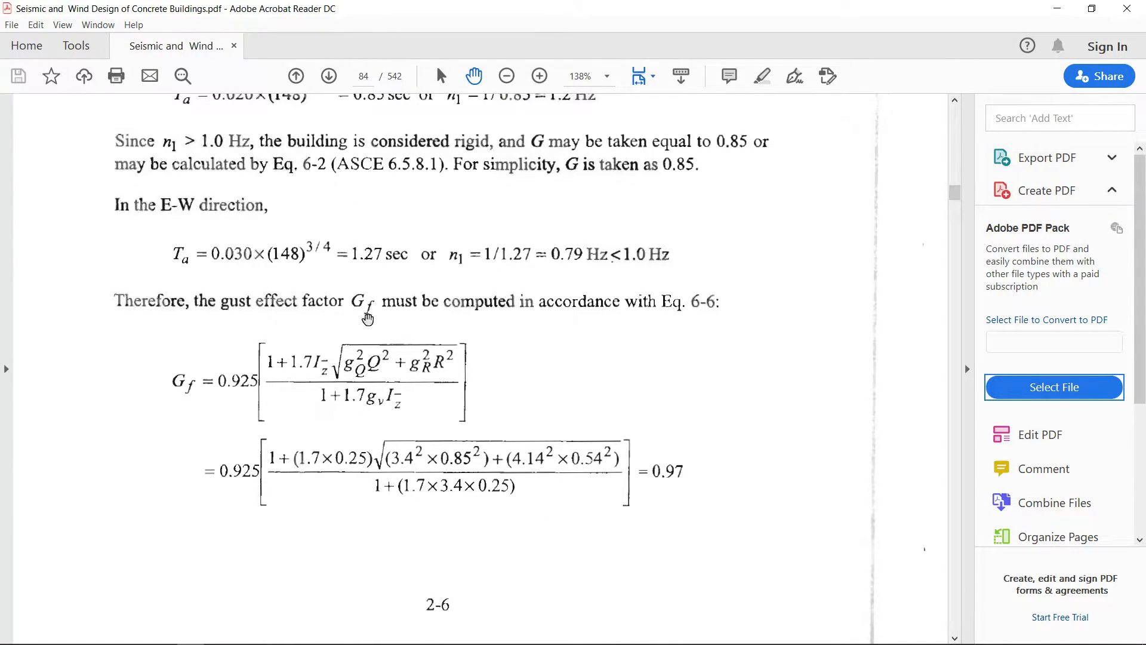
scroll(367, 318, down, 2)
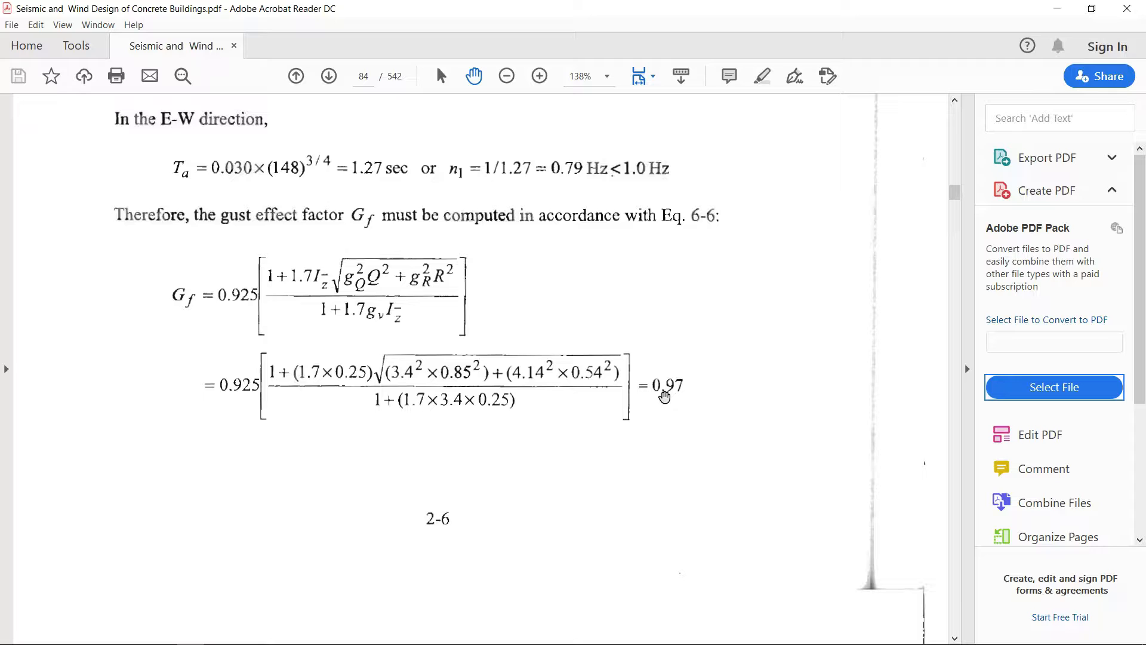
scroll(637, 430, down, 5)
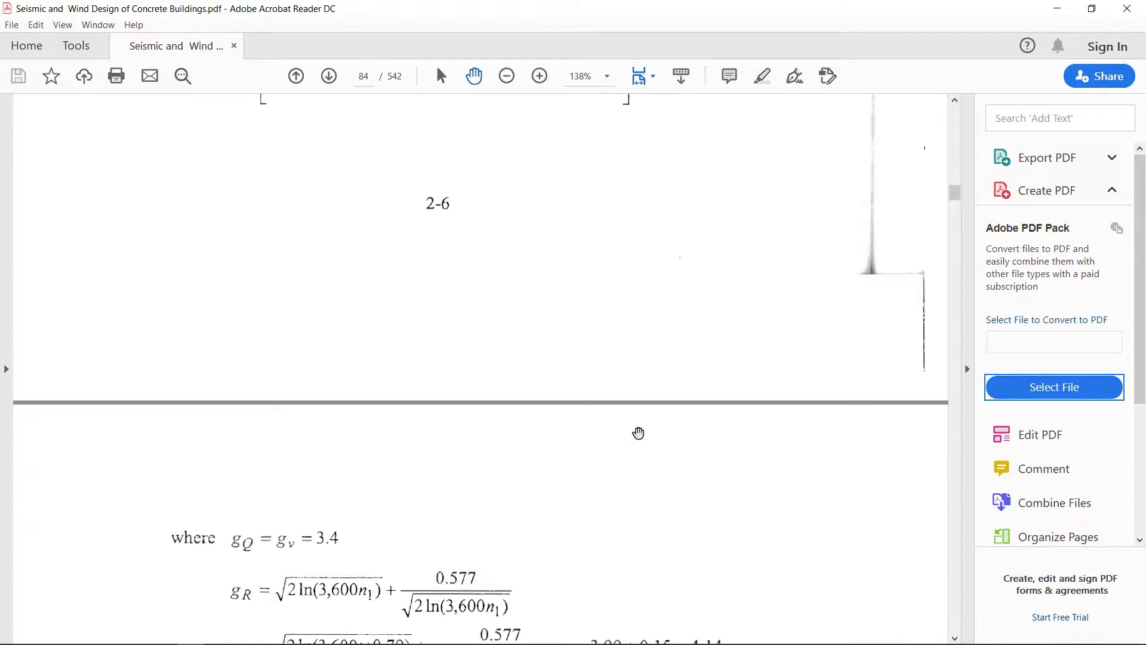
scroll(638, 433, up, 4)
Switch back to STAAD.Pro, set the windward G to 0.97, use Cp 0.8 and GCpi -0.18, and accept the ASCE-7 wind load.
mouse_move(373, 641)
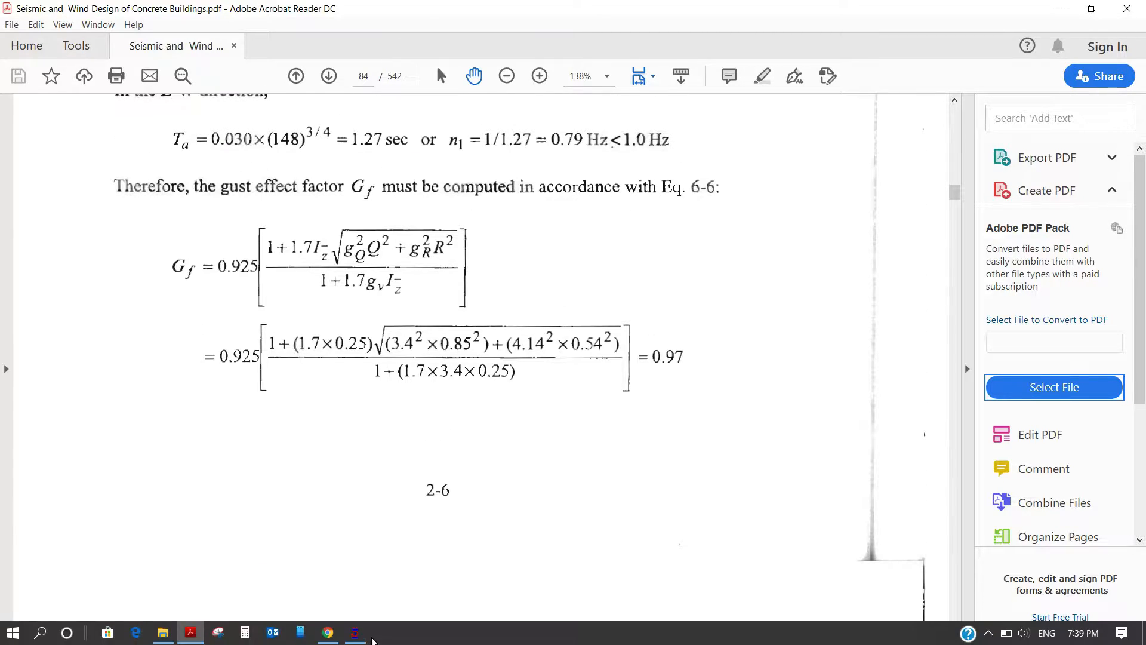
click(417, 576)
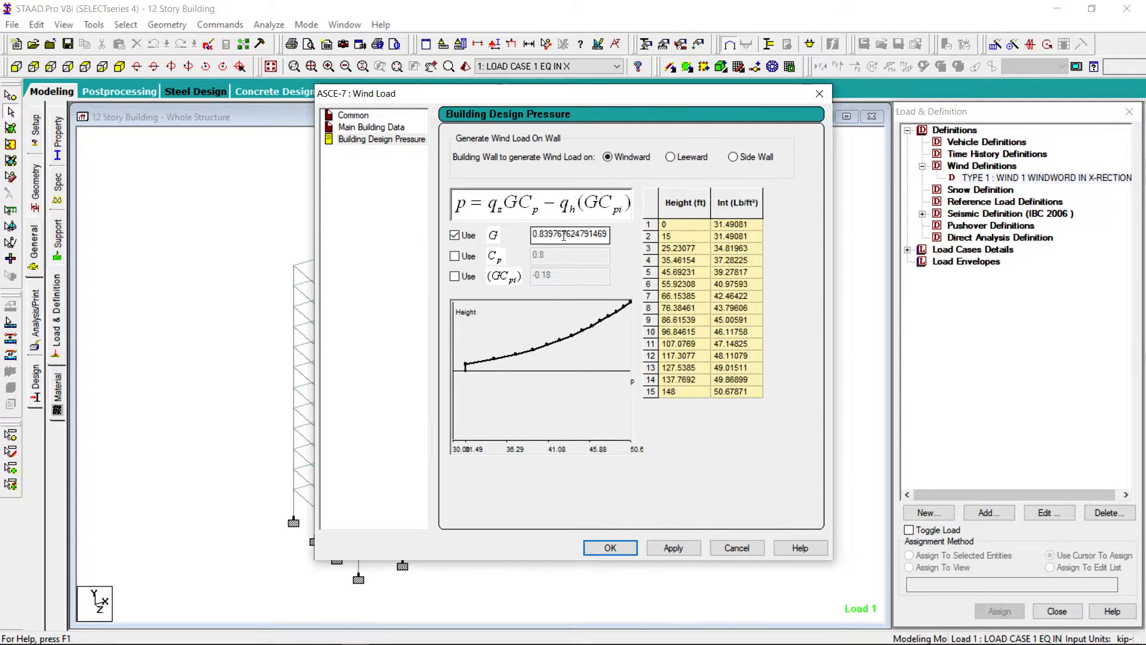
drag(539, 235, 637, 235)
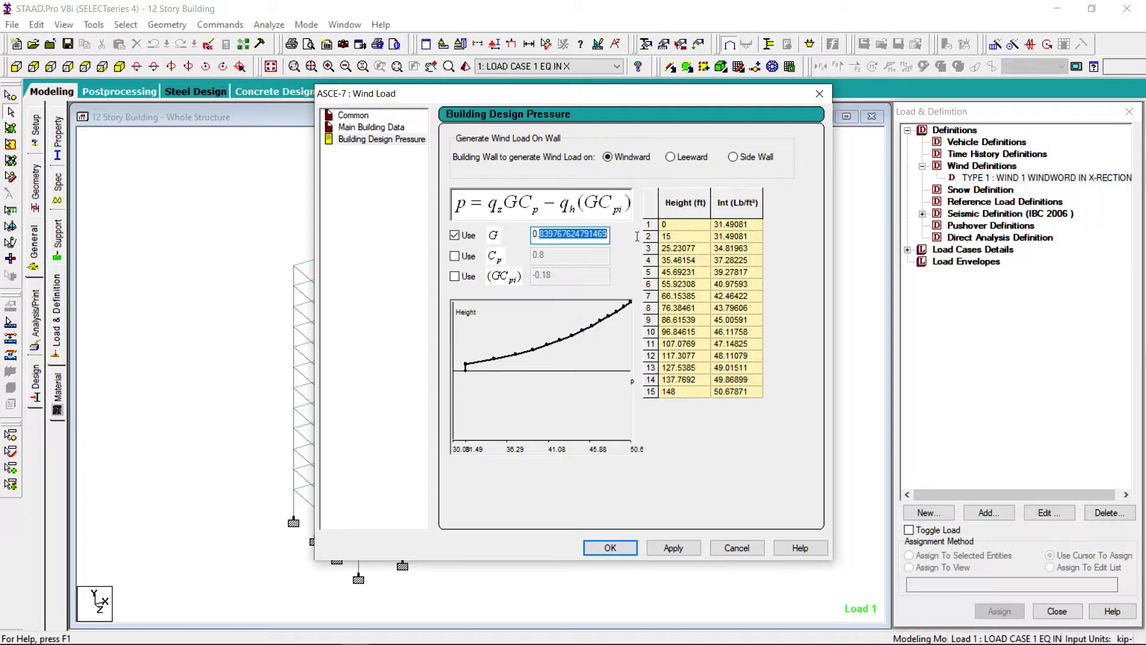
text(0.)
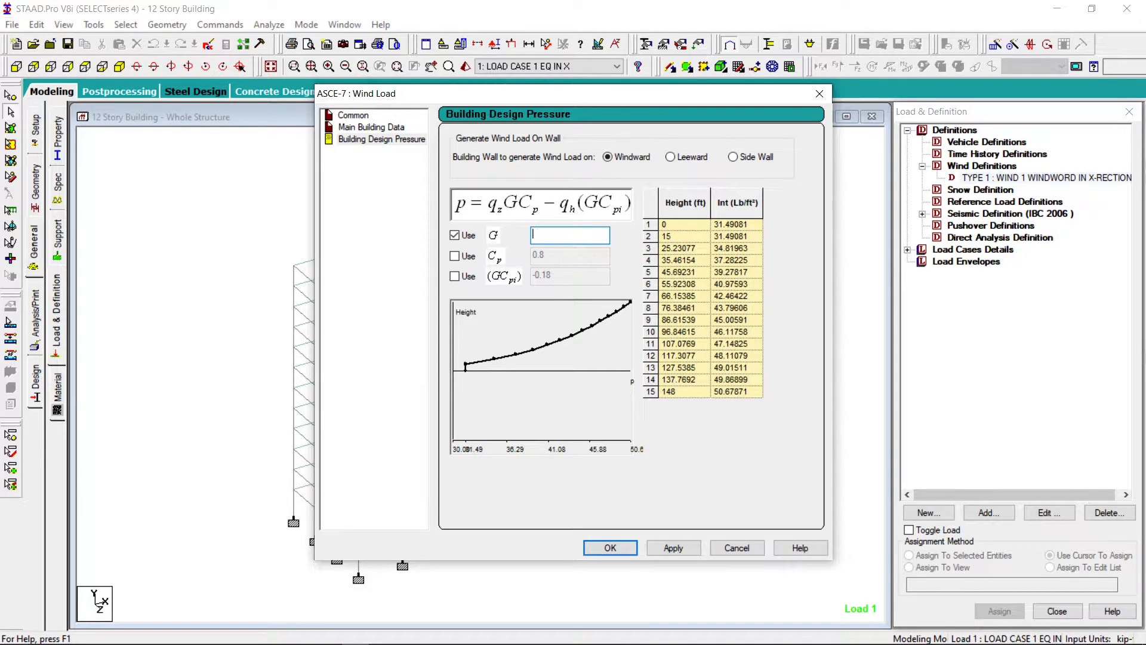
text(97)
click(454, 256)
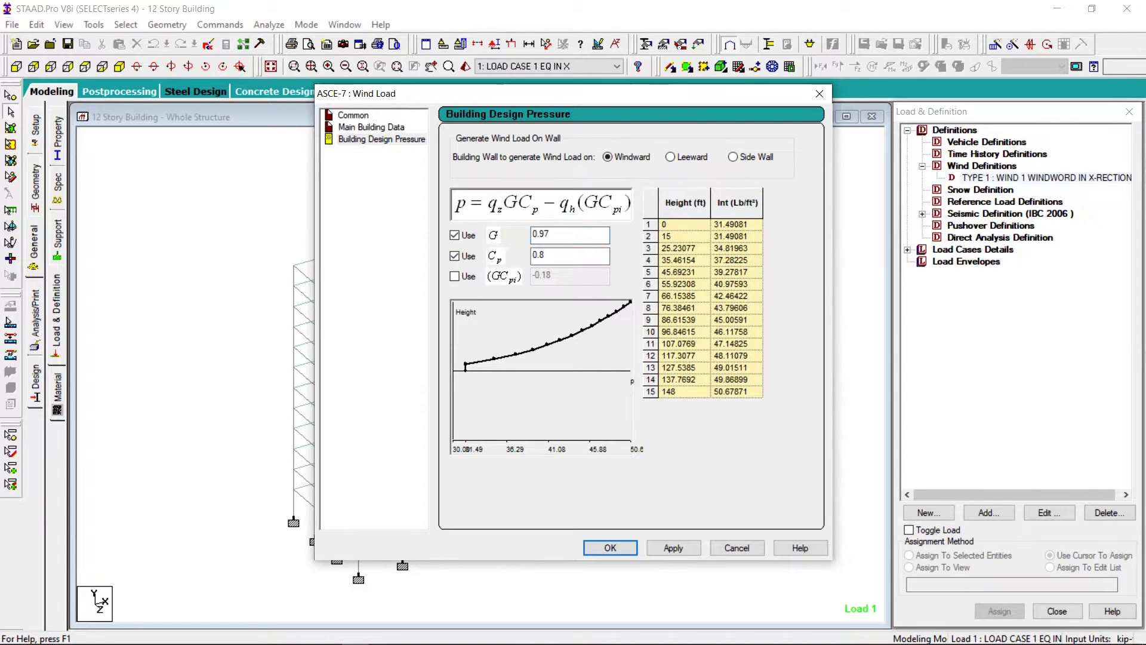
mouse_move(346, 638)
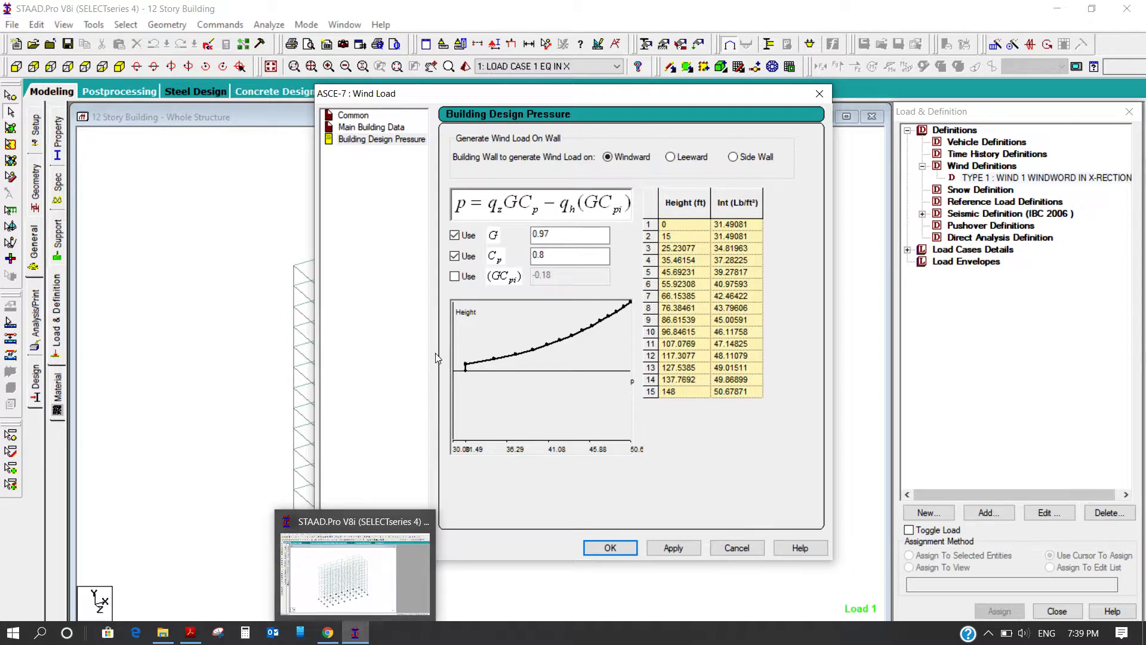
click(454, 277)
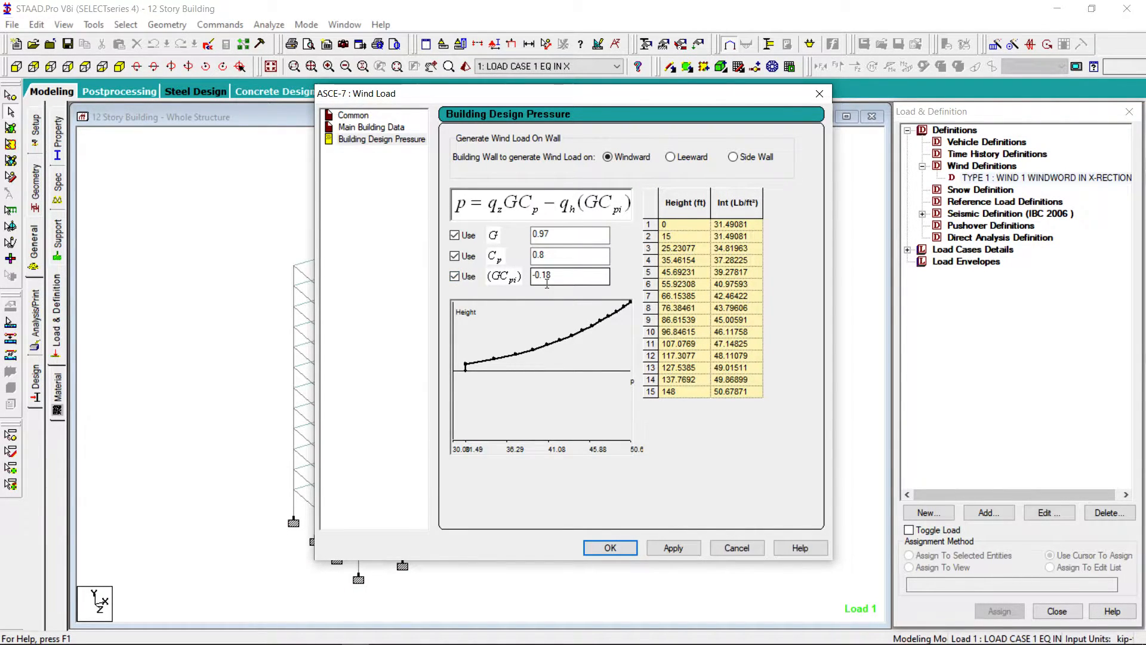
click(671, 548)
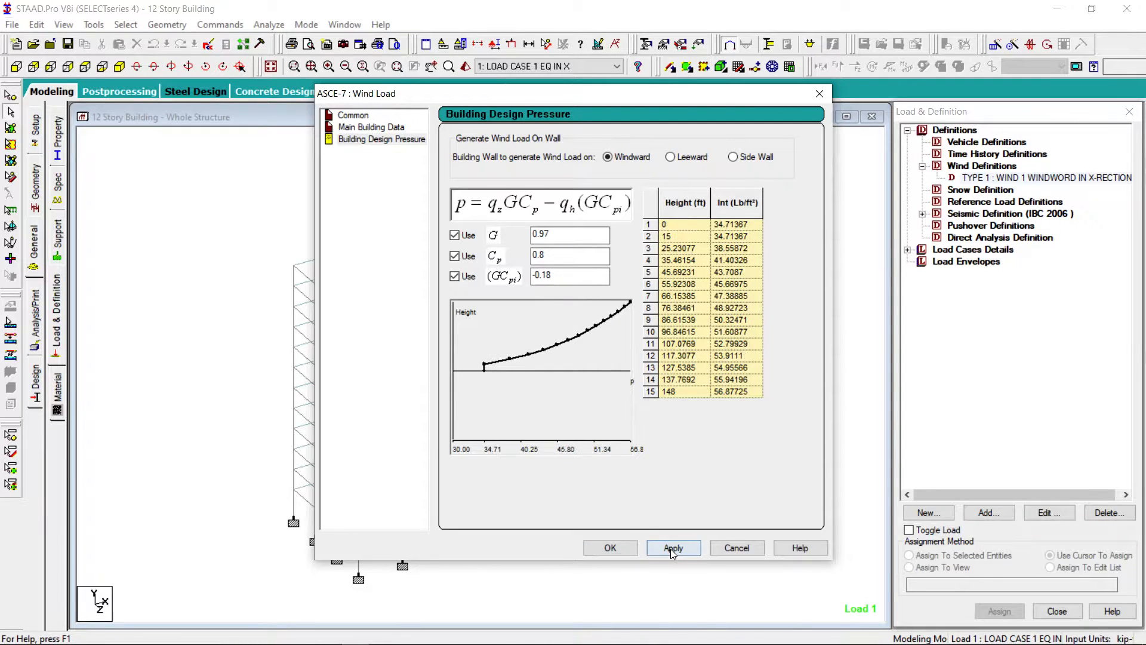
click(603, 547)
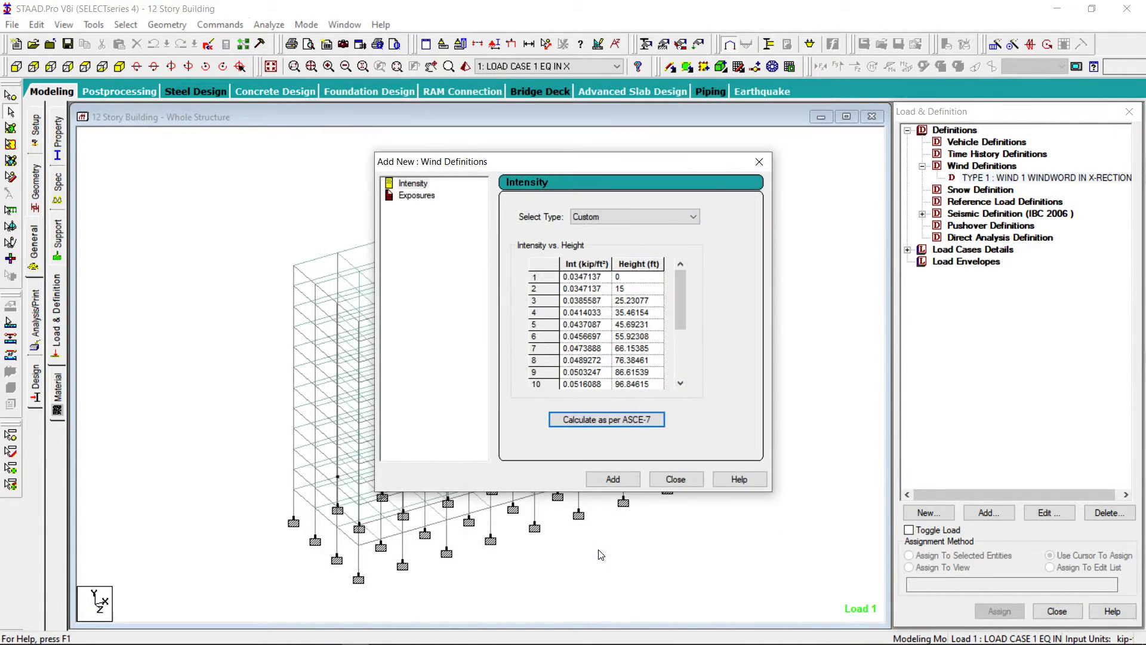
Add the calculated intensity to wind definition Type 1, plus an exposure with a factor of 1.
click(613, 480)
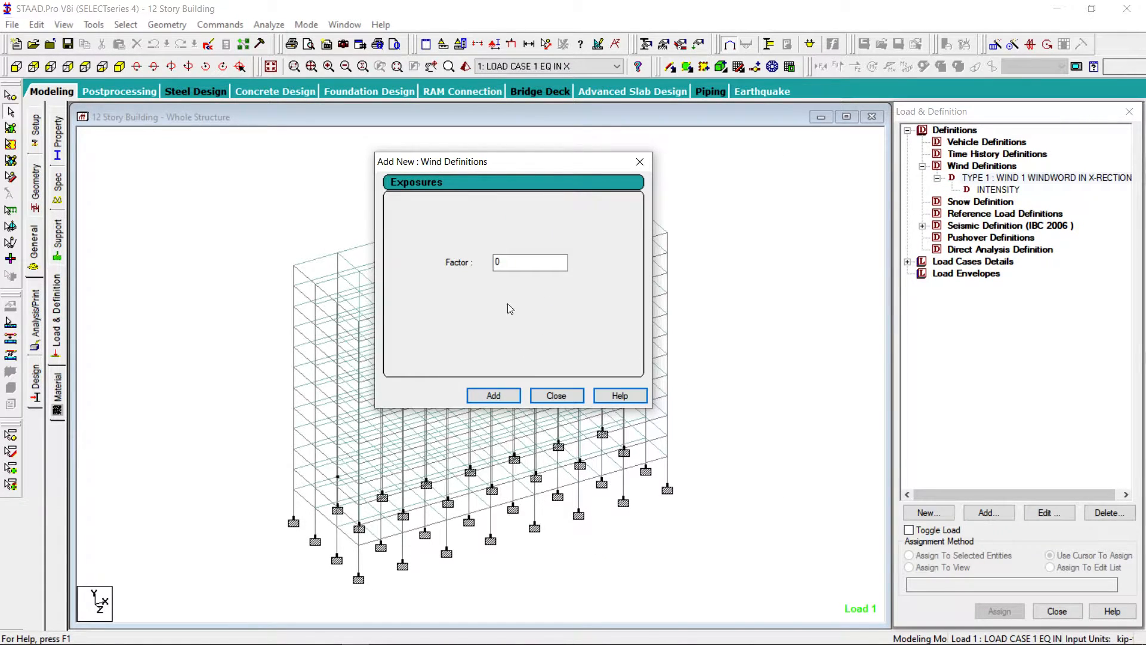
double_click(523, 264)
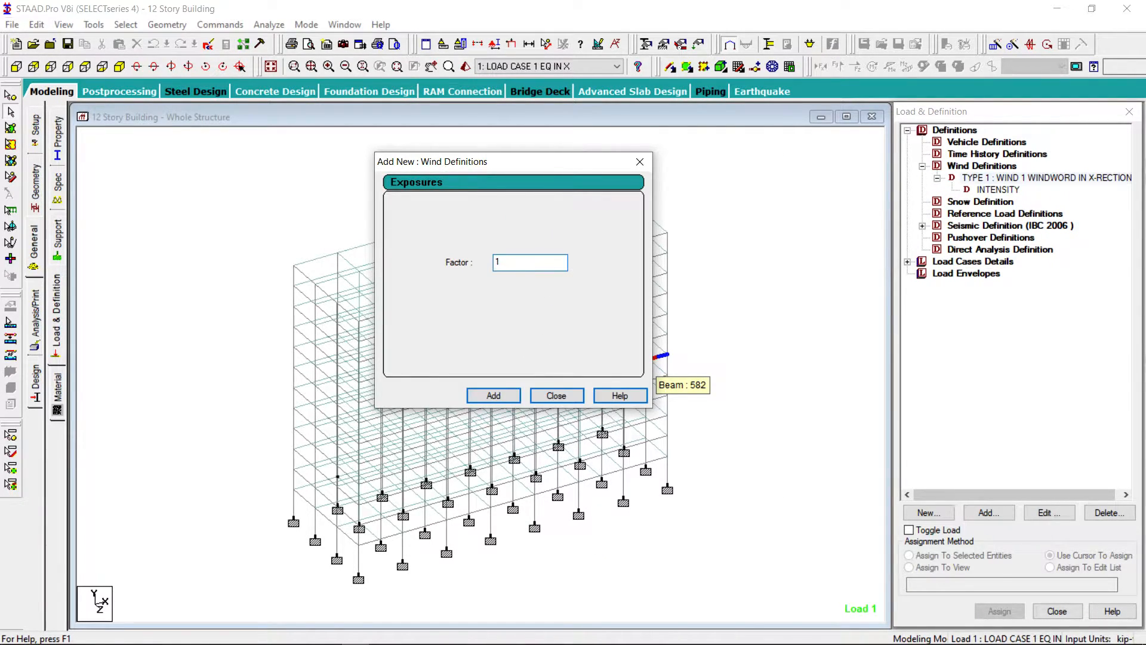
click(500, 397)
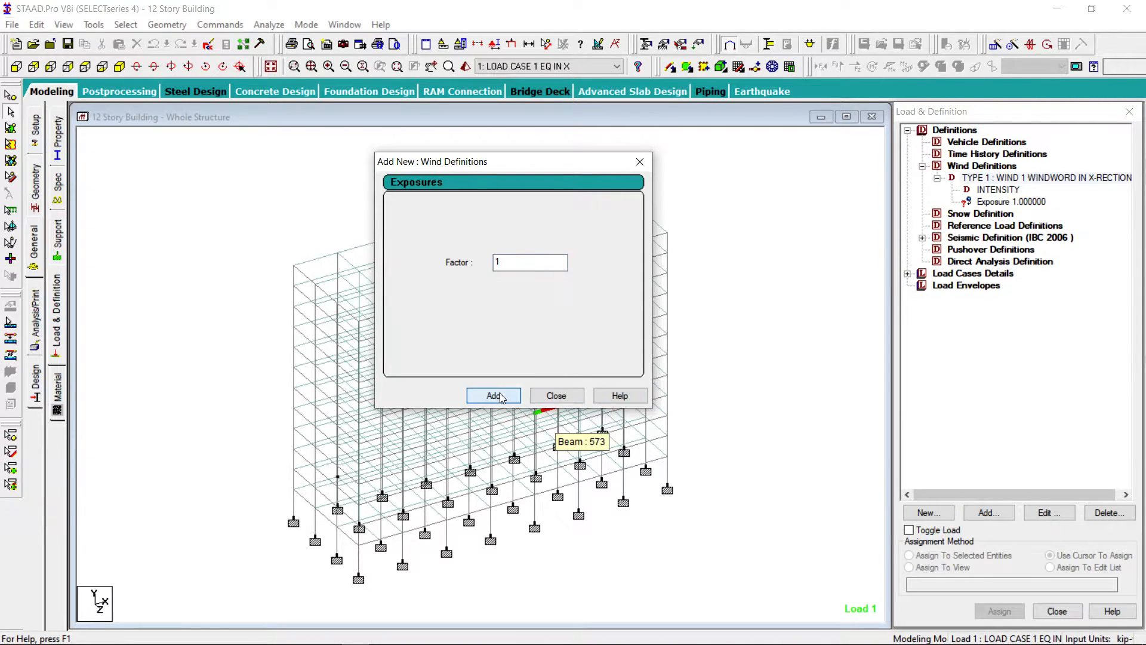
click(556, 396)
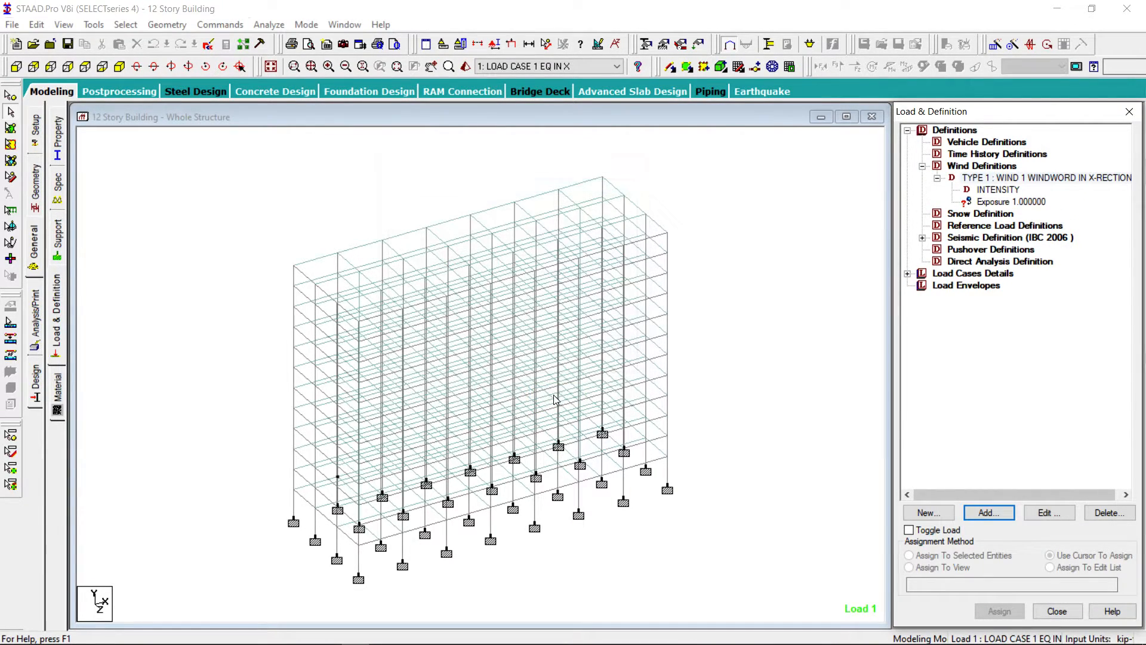
Assign the Type 1 wind exposure with factor 1 to the whole structure using the Assign To View method.
click(1000, 202)
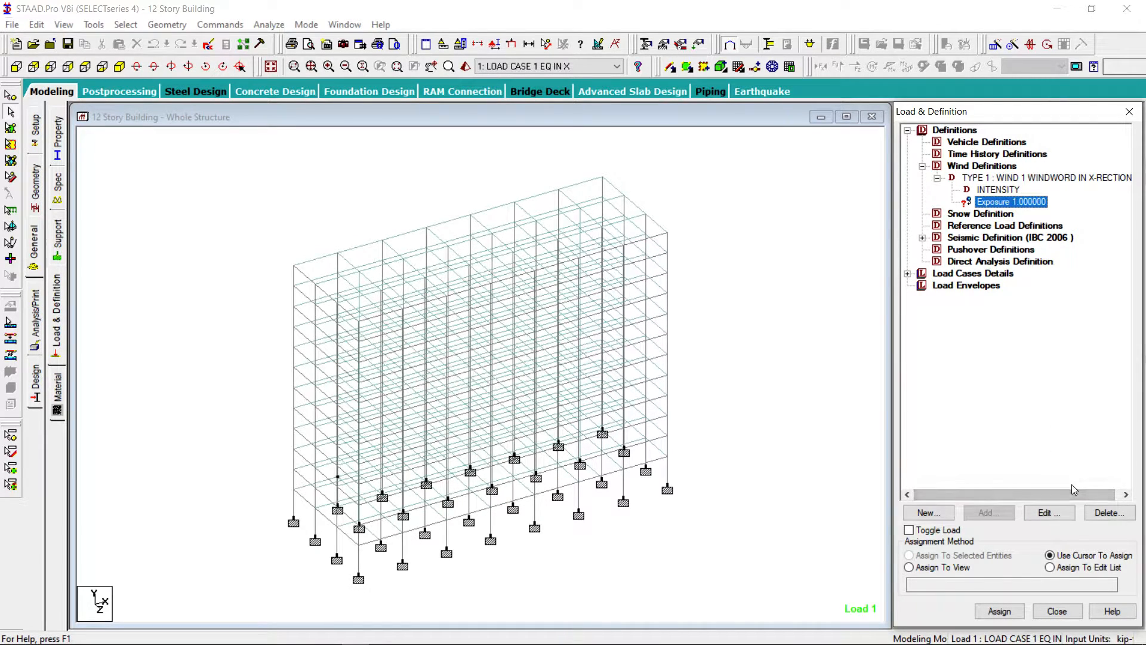
click(909, 567)
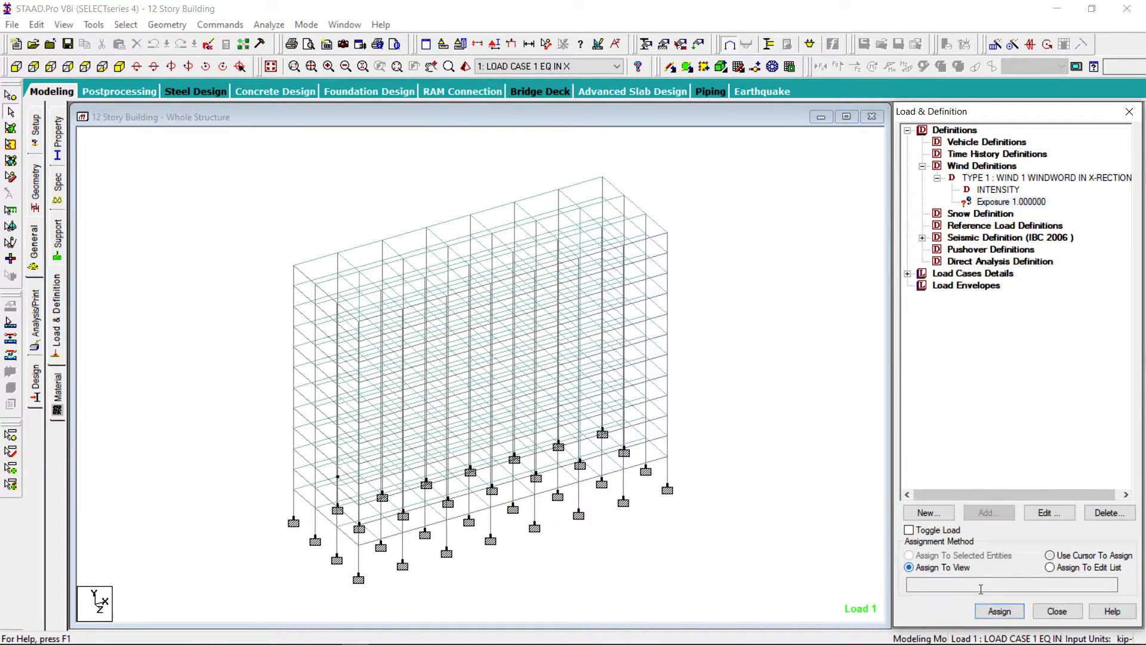
click(1010, 613)
click(1044, 404)
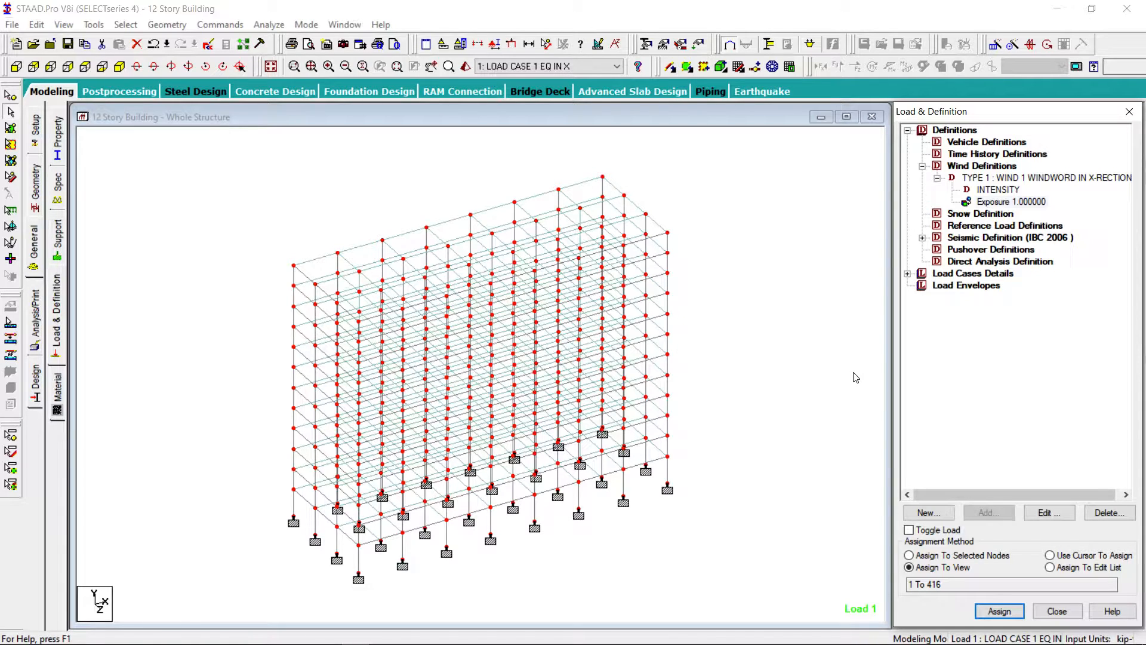
click(991, 611)
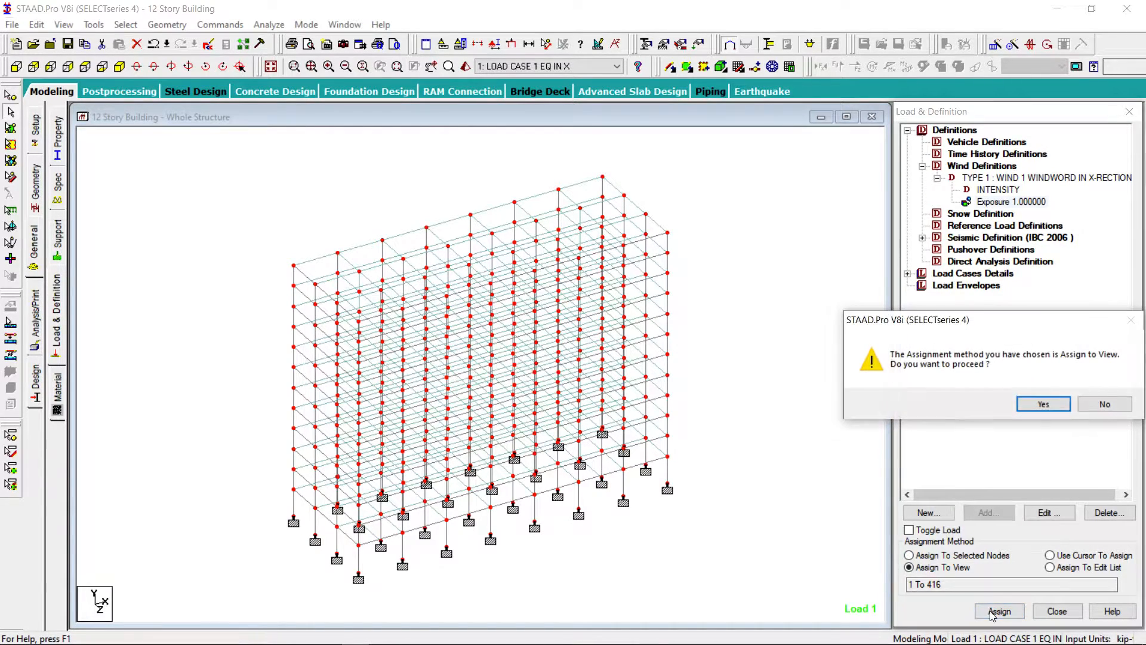
click(1041, 404)
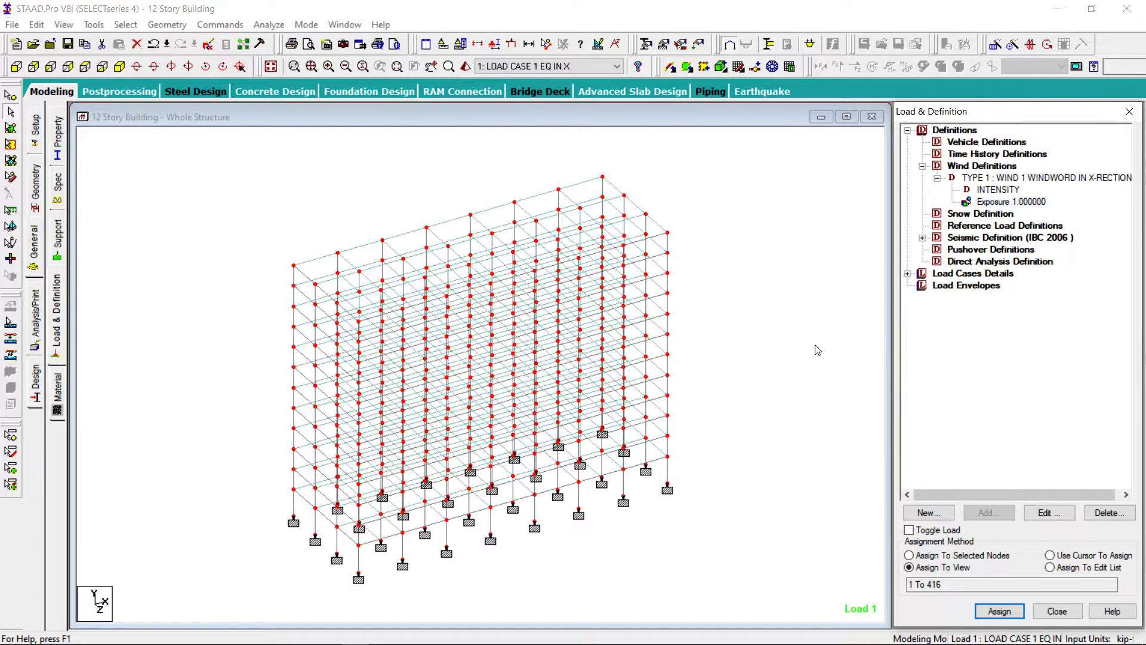
Add wind definition Type 2 with the comment "WIND 2 LEEWARD IN X-DIRECTION", declining the auto save.
click(991, 179)
click(991, 190)
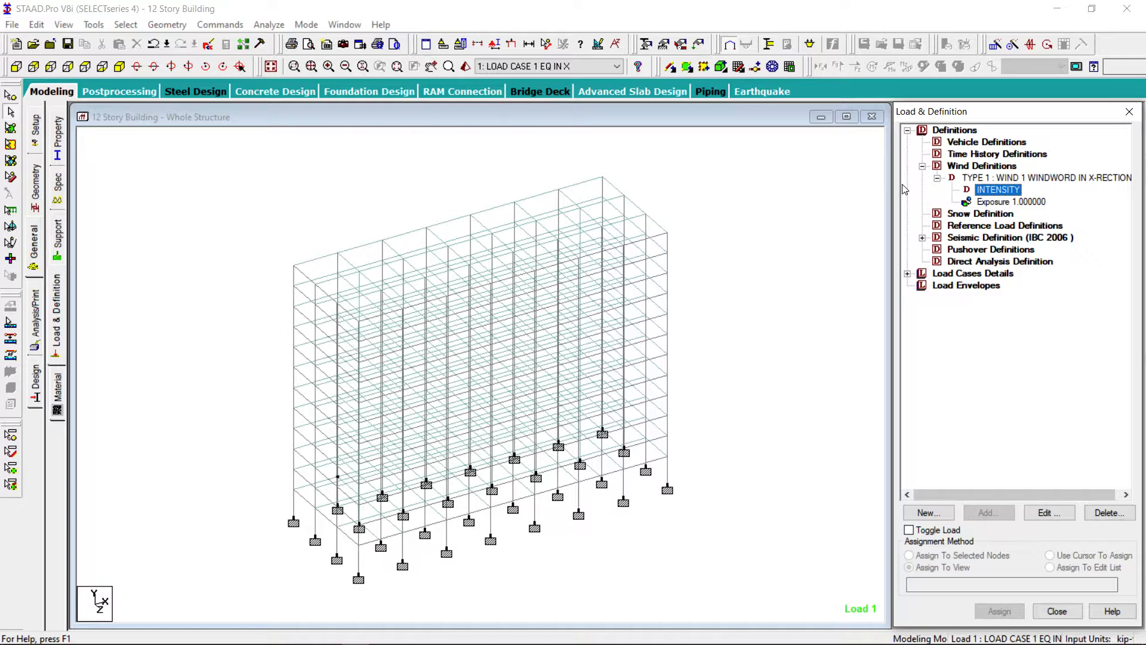
click(977, 167)
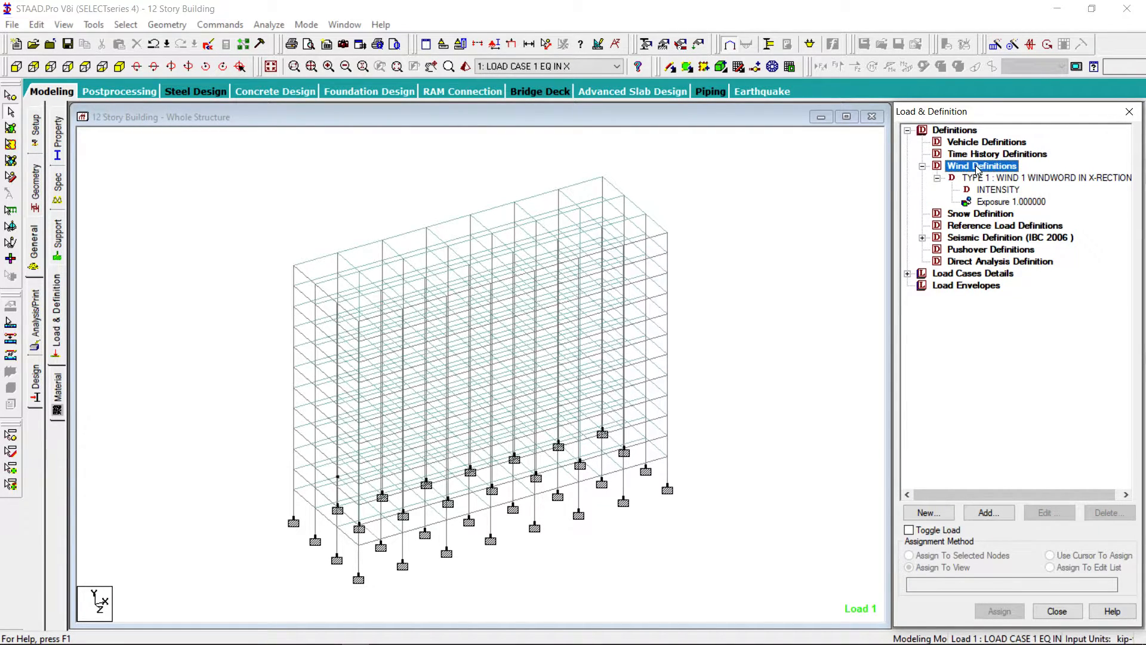
click(989, 513)
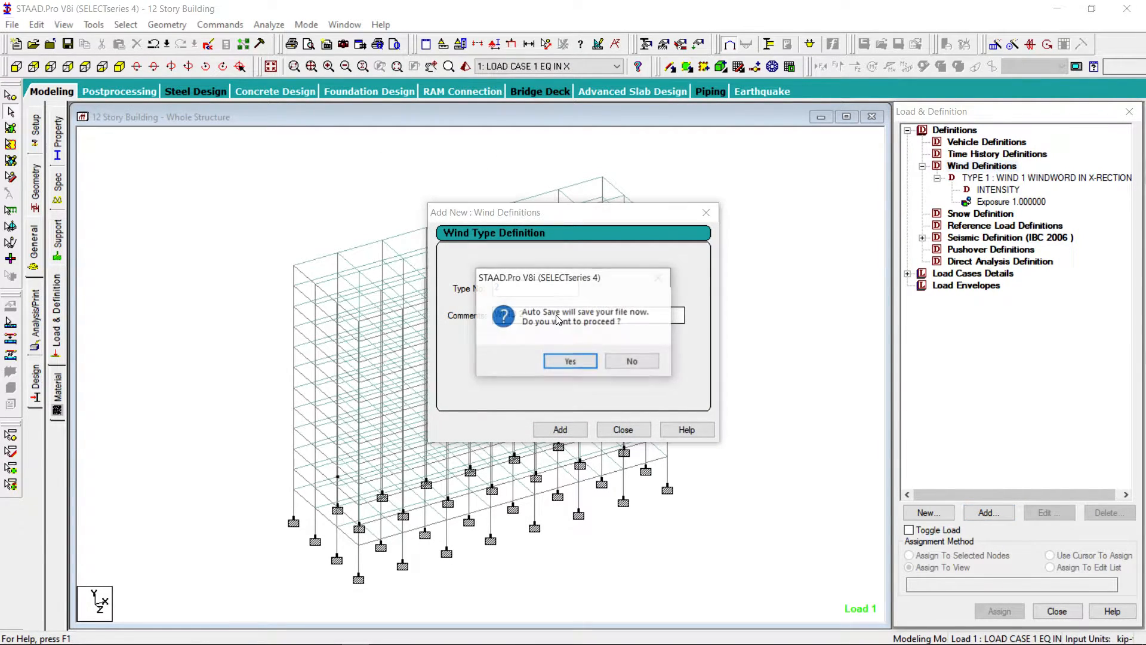
click(620, 362)
click(544, 314)
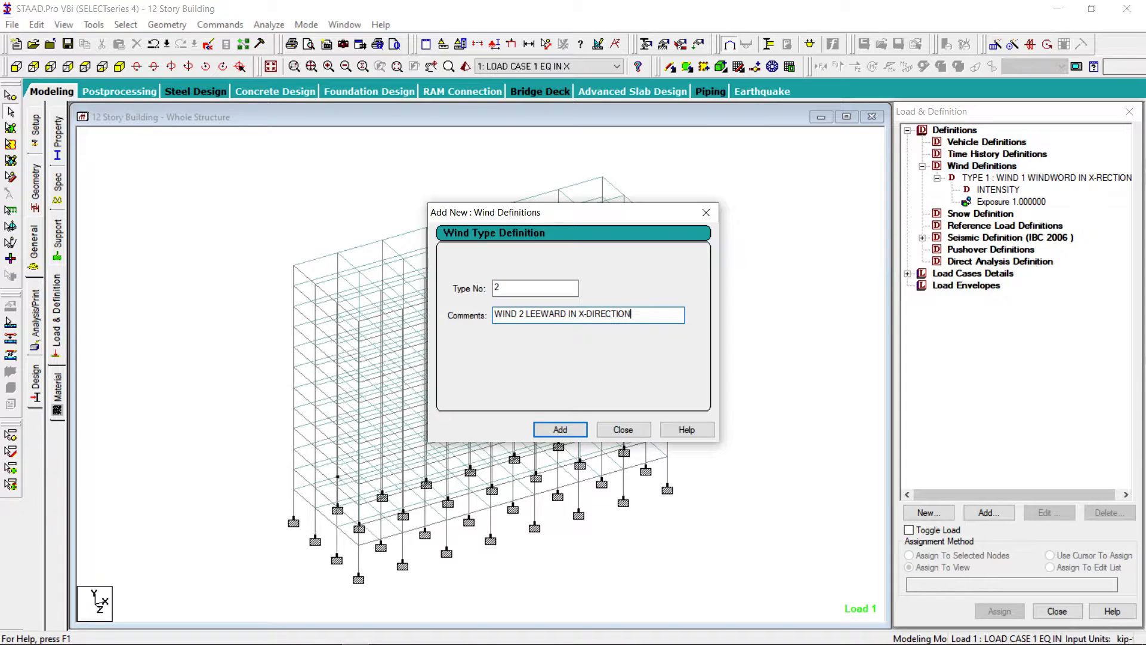
click(560, 429)
click(606, 430)
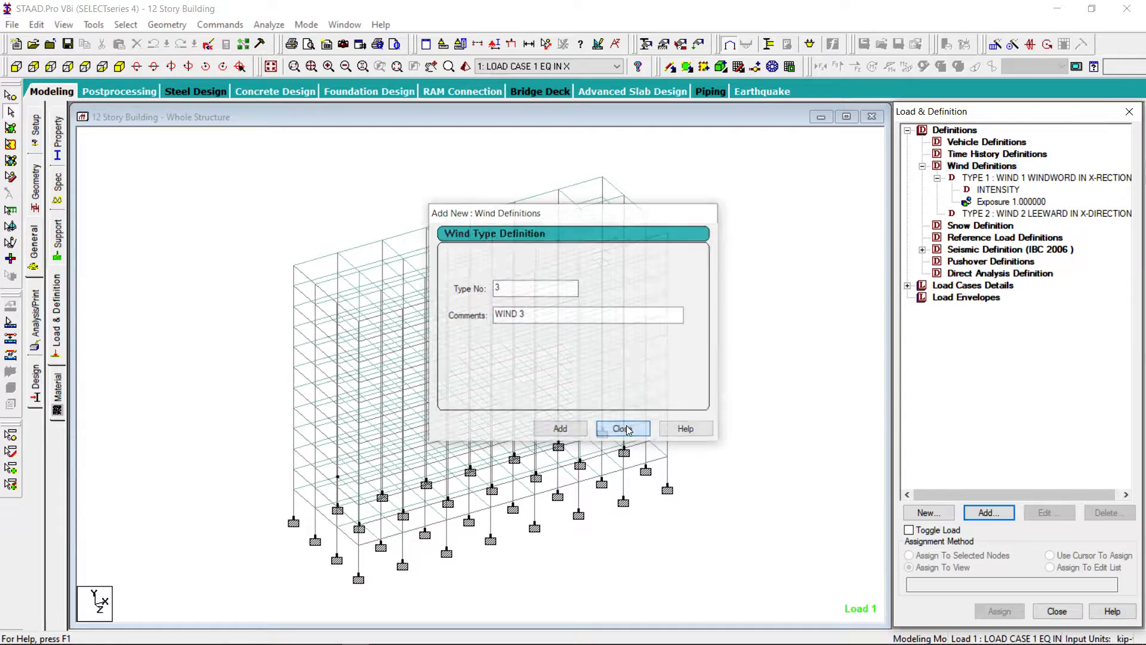
Start an ASCE-7 intensity calculation for wind Type 2 and apply the 2002 code edition with a basic wind speed of 145 mph.
click(986, 216)
click(999, 514)
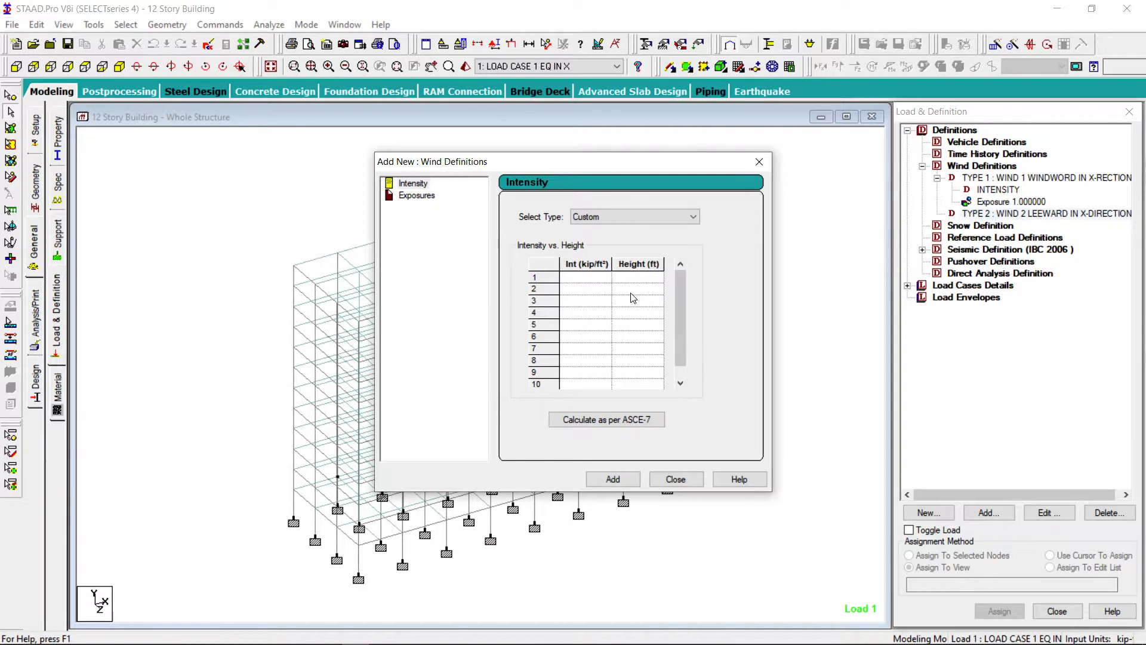
click(620, 420)
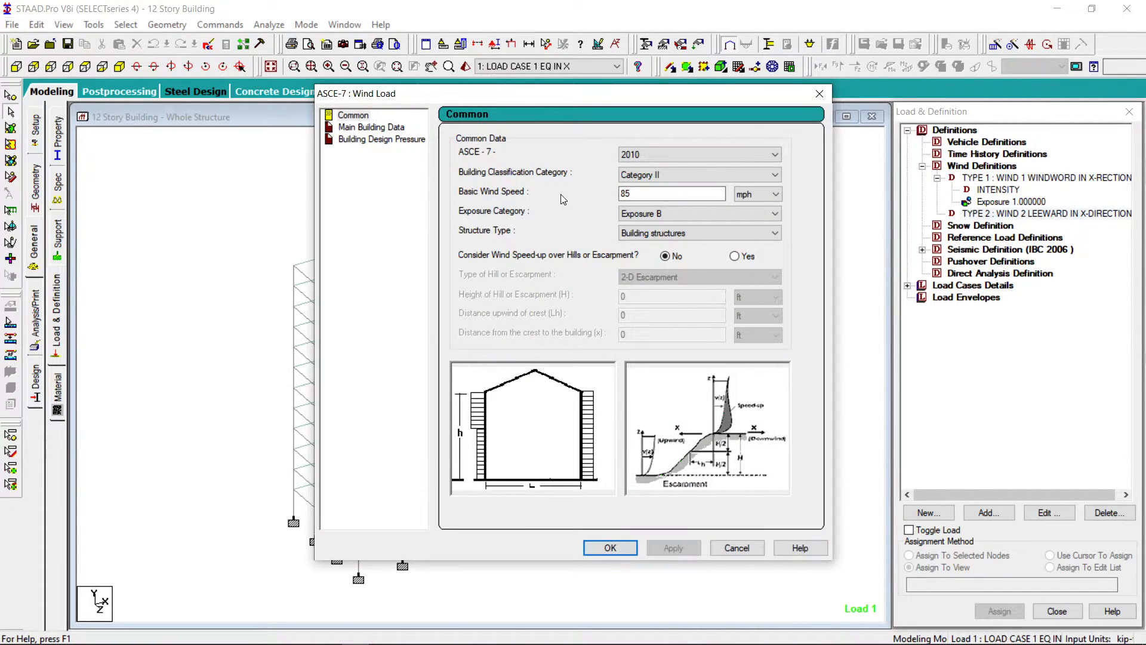
click(774, 155)
click(653, 177)
double_click(681, 192)
text(145)
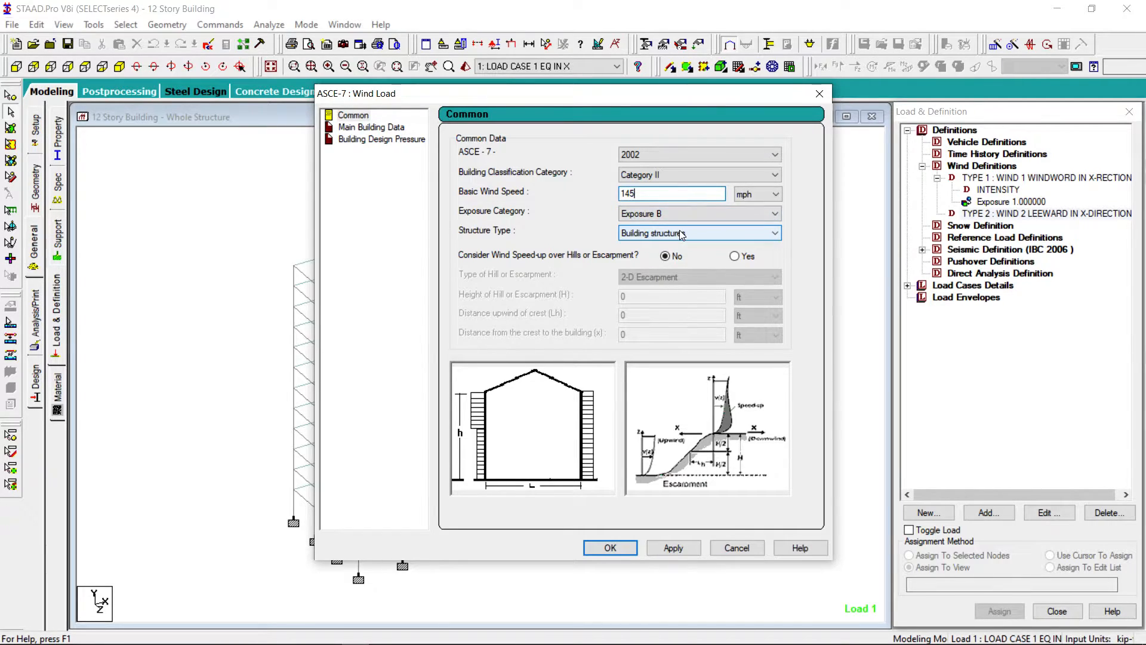
click(677, 549)
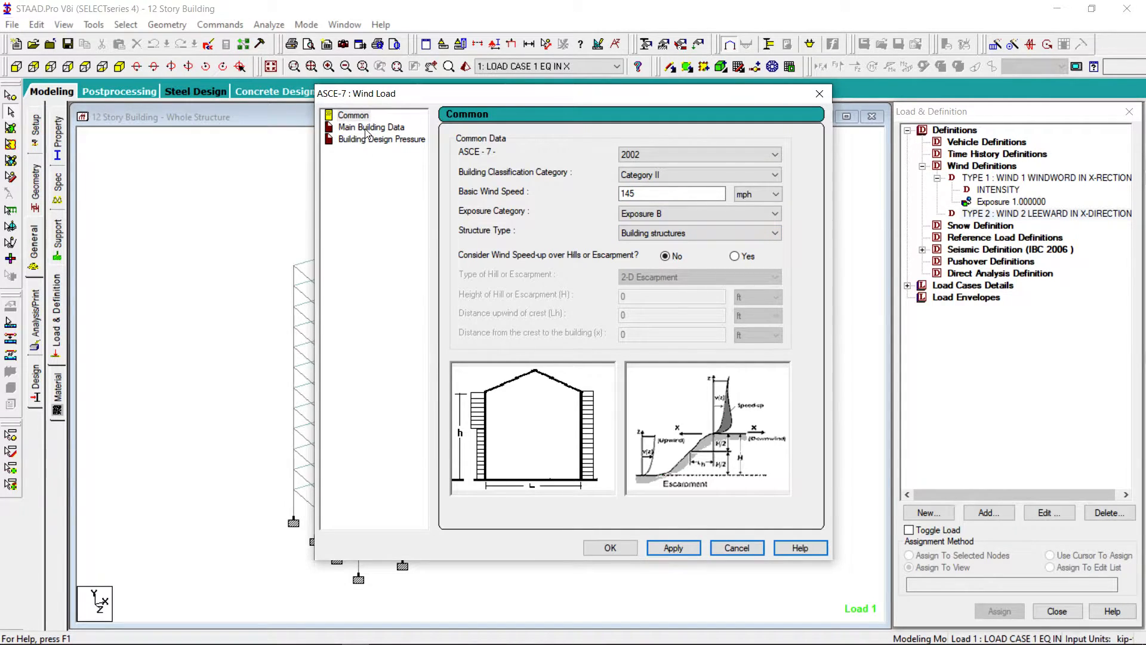
In the main building data, set the height to 148 ft, length along the wind to 184.333 ft and length normal to it to 68.333 ft.
click(365, 127)
click(656, 157)
key(BackSpace)
key(BackSpace)
text(148)
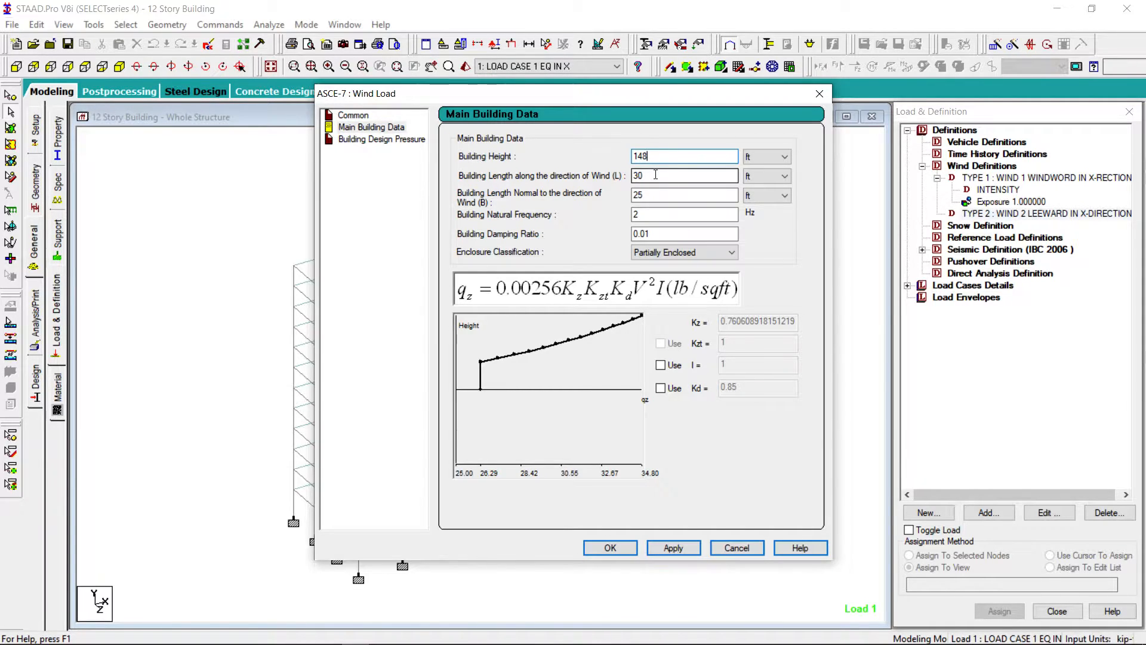
key(Tab)
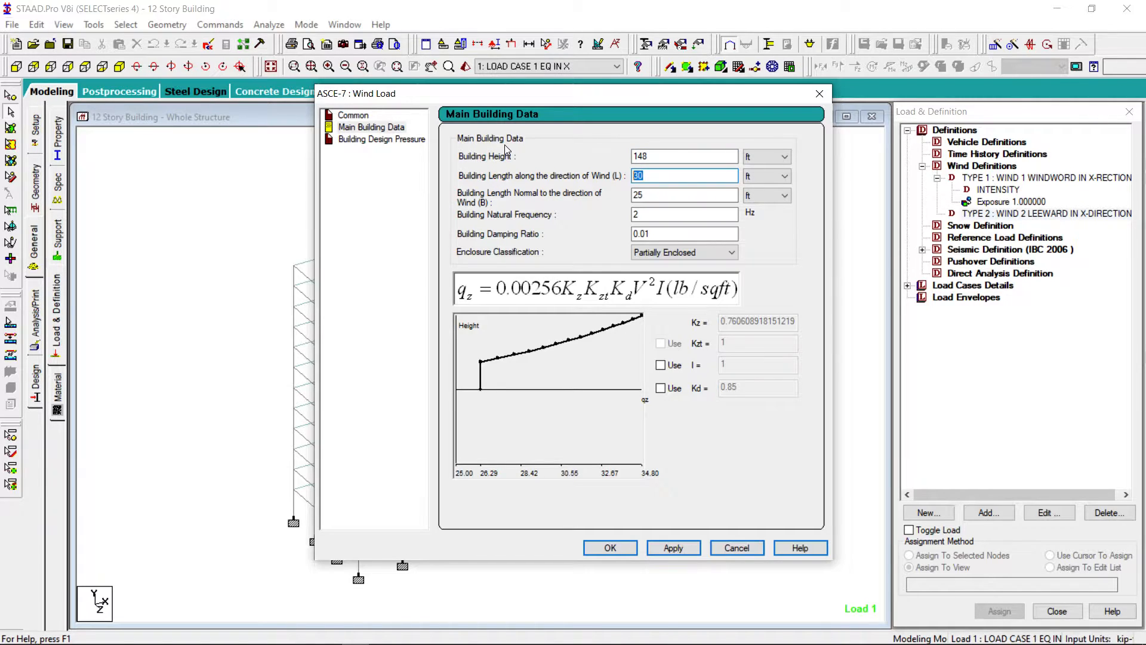
text(184.333)
double_click(646, 194)
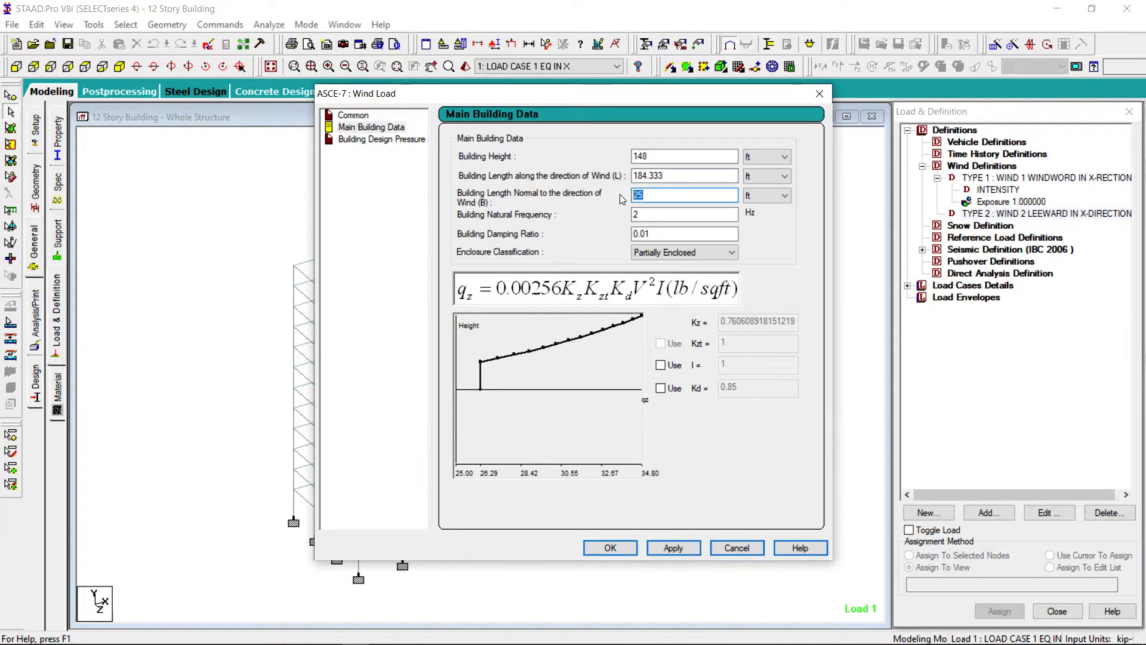
text(6)
key(Tab)
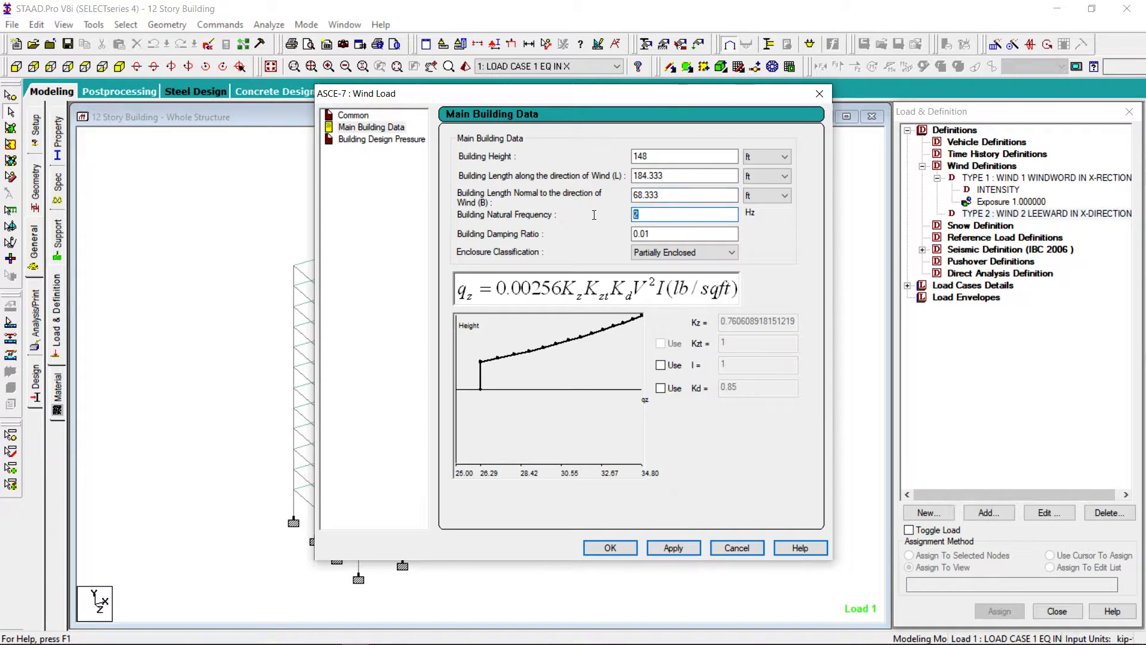
Set the building natural frequency to 1.27 Hz, the damping ratio to 0.05 and the enclosure classification to Enclosed Building.
text(1.27)
key(Tab)
text(0.)
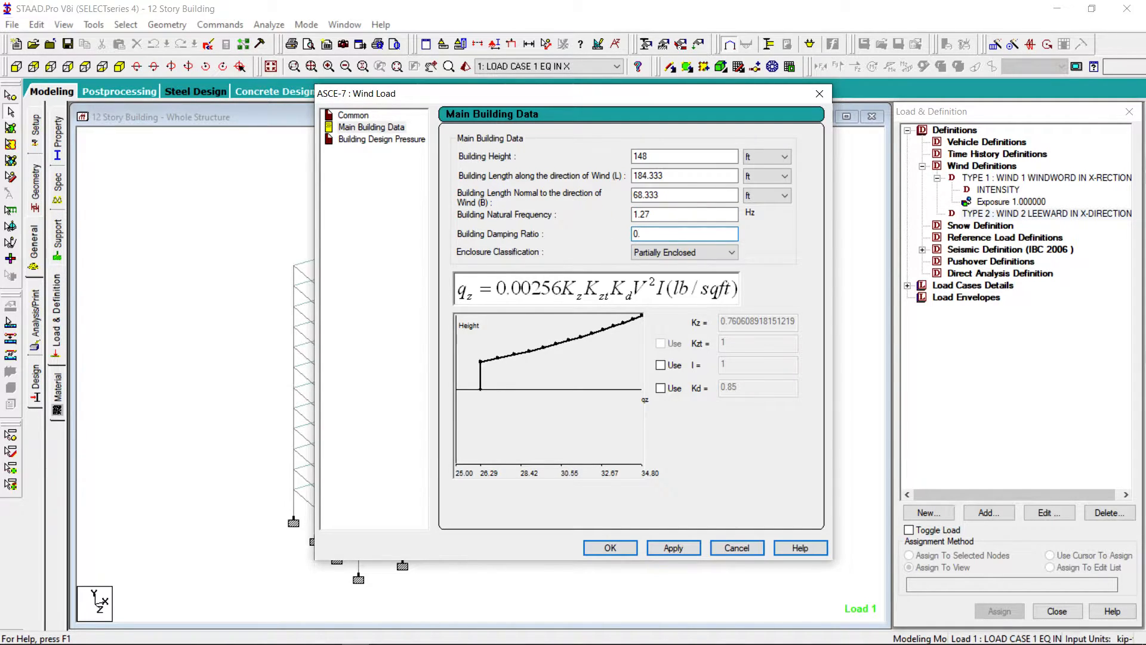
click(683, 252)
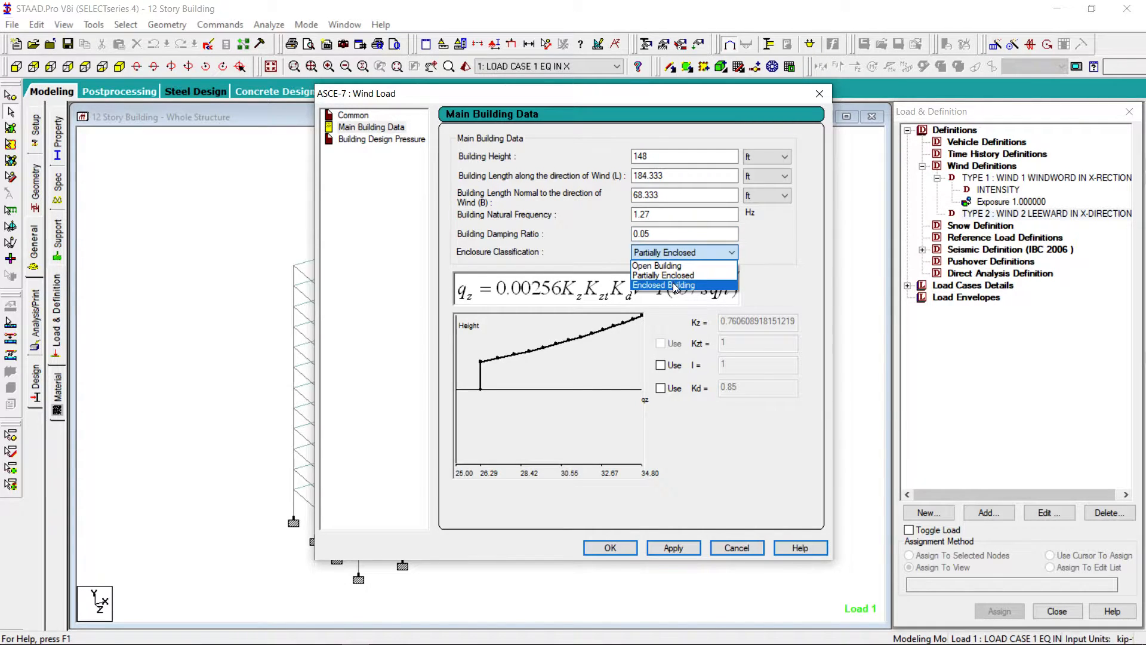
click(675, 286)
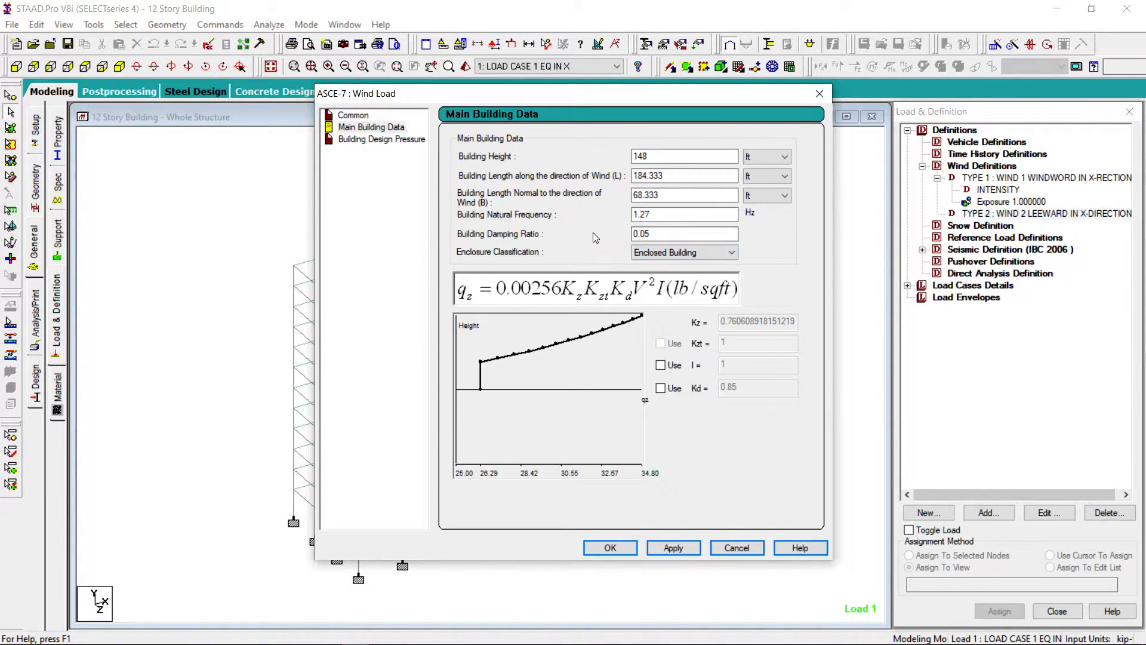
Enable user-defined I and Kd factors, use 1 for both, and apply the main building data.
click(662, 365)
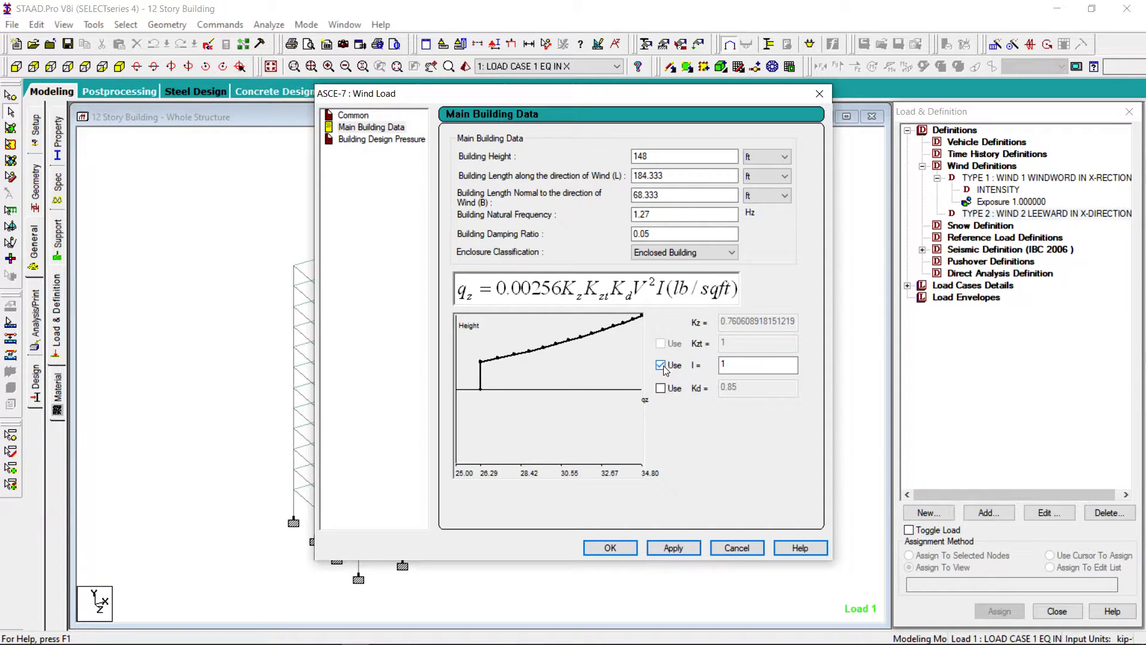
click(659, 387)
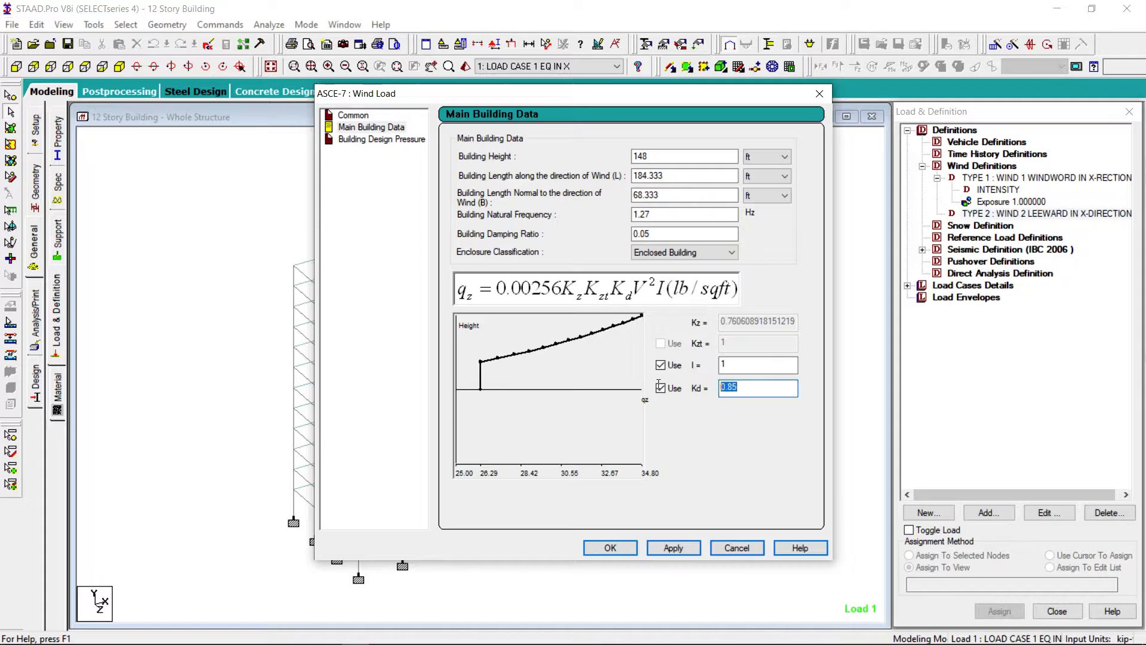
text(1)
click(724, 367)
click(683, 550)
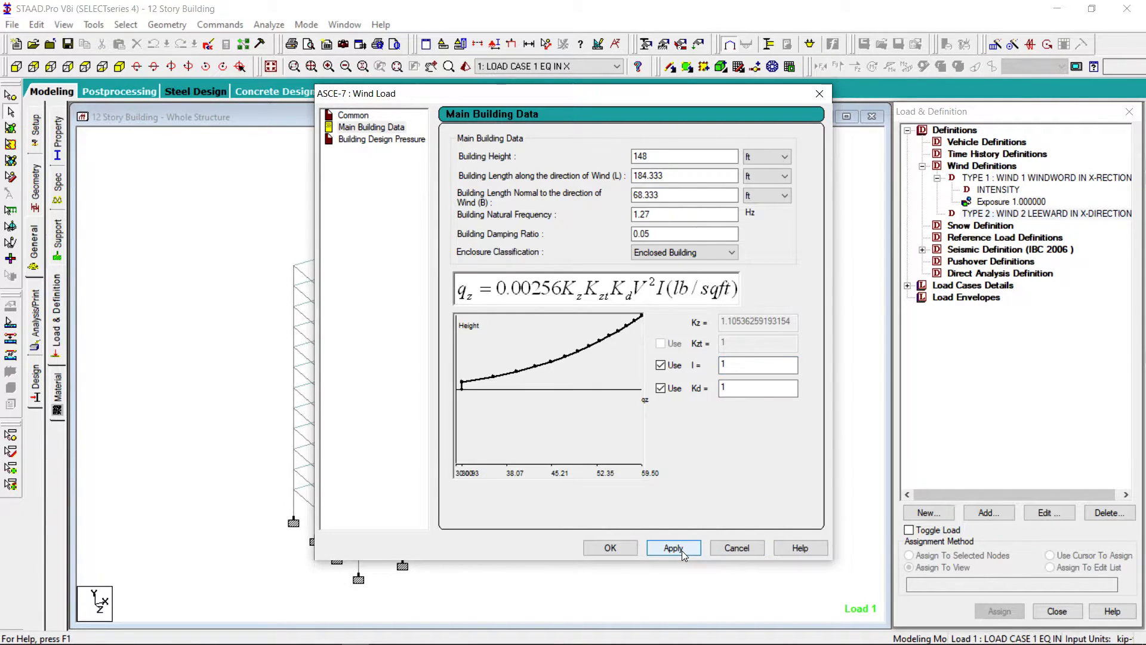
Generate the design pressure on the leeward wall with G 0.97, Cp -0.26 and GCpi -0.18, and accept the ASCE-7 wind load.
click(358, 138)
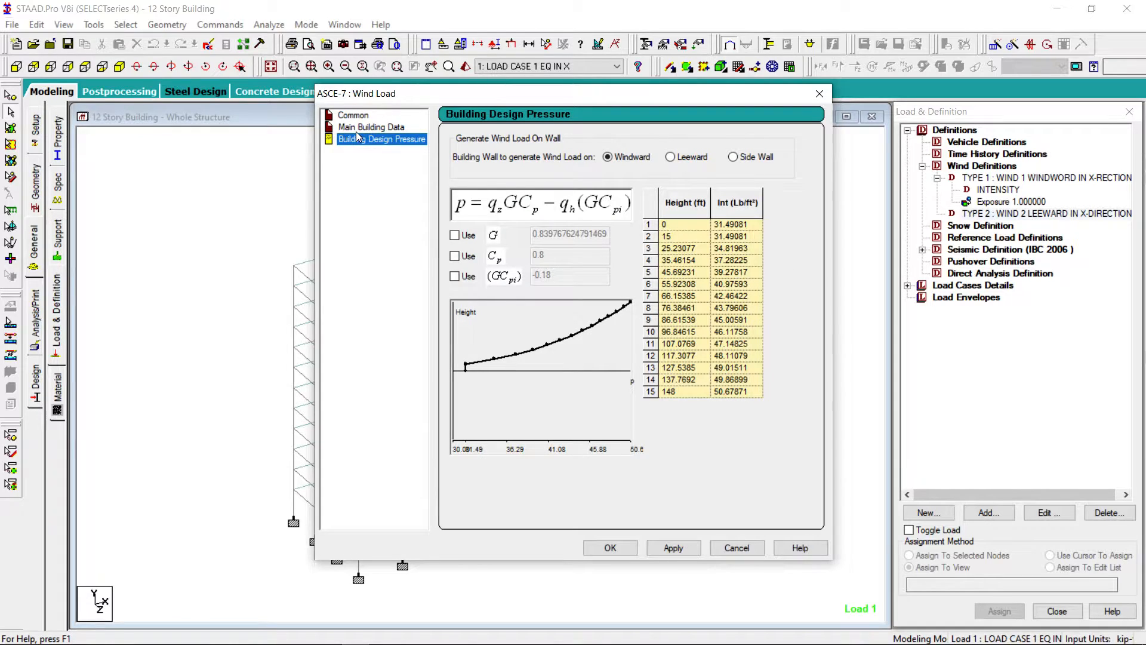
click(671, 158)
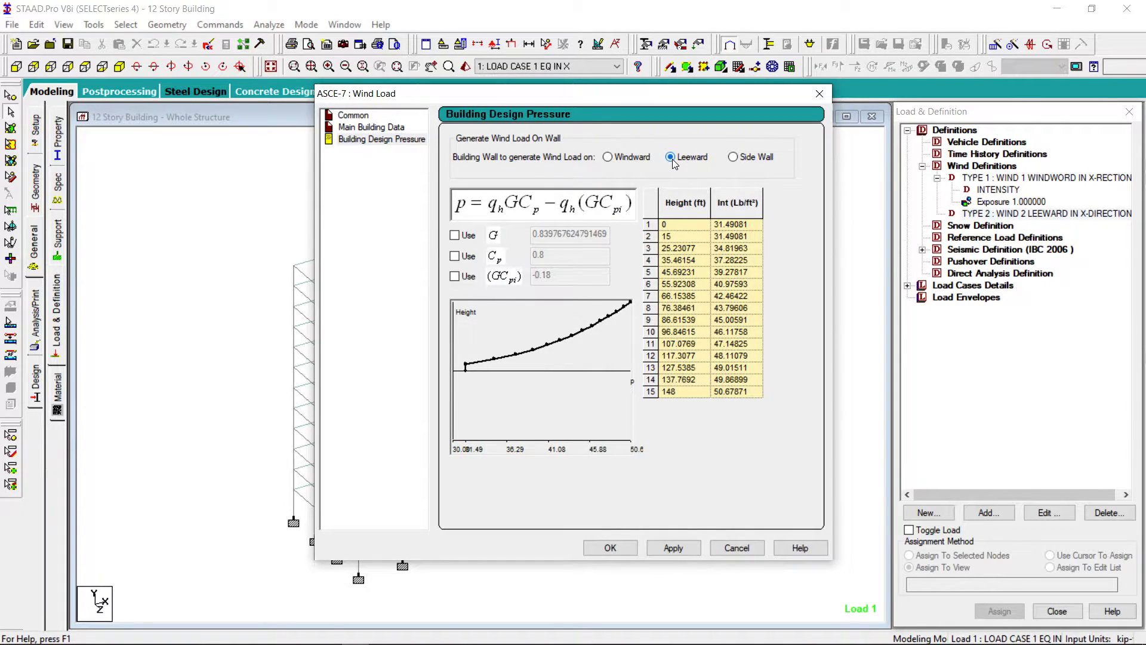
click(454, 235)
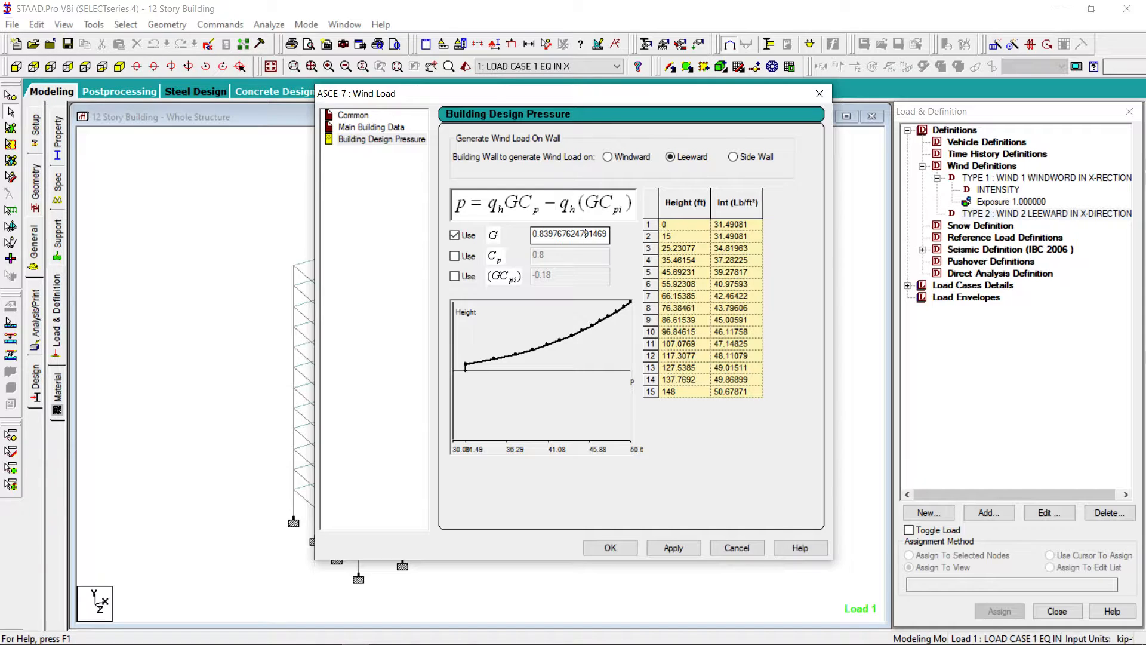
drag(541, 235, 616, 238)
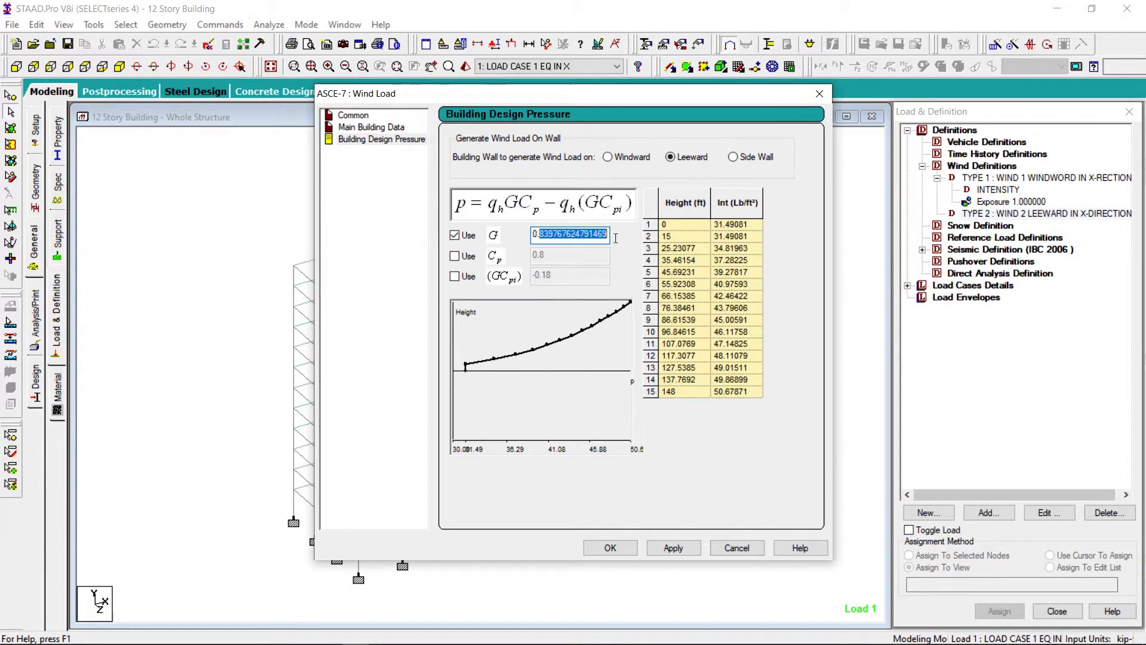
key(BackSpace)
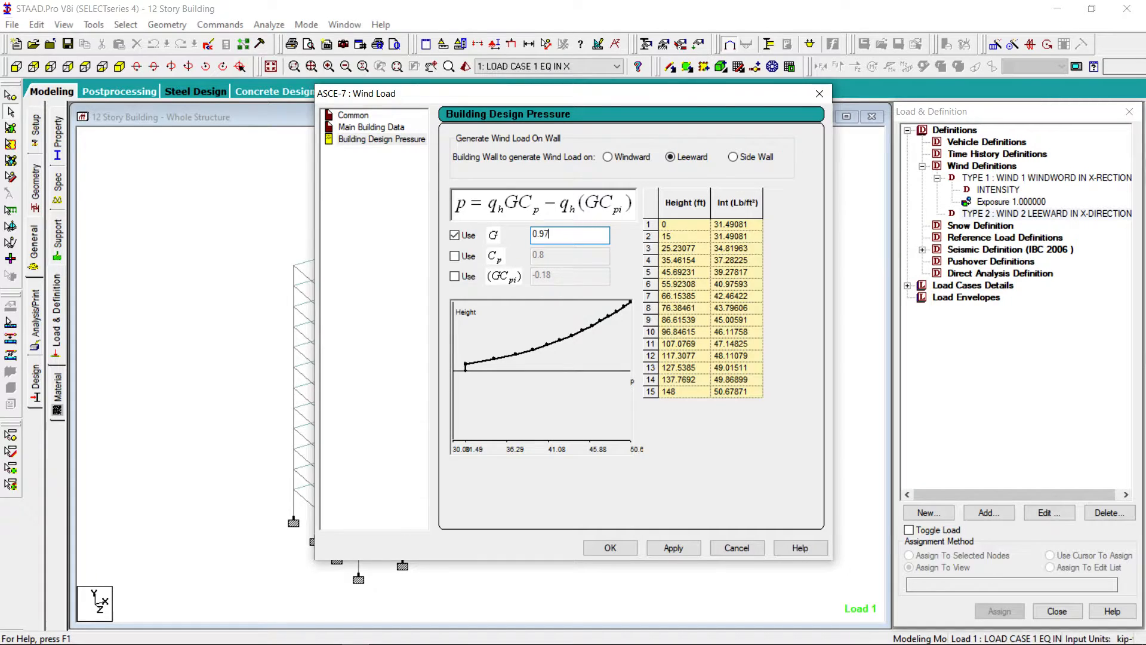
click(455, 256)
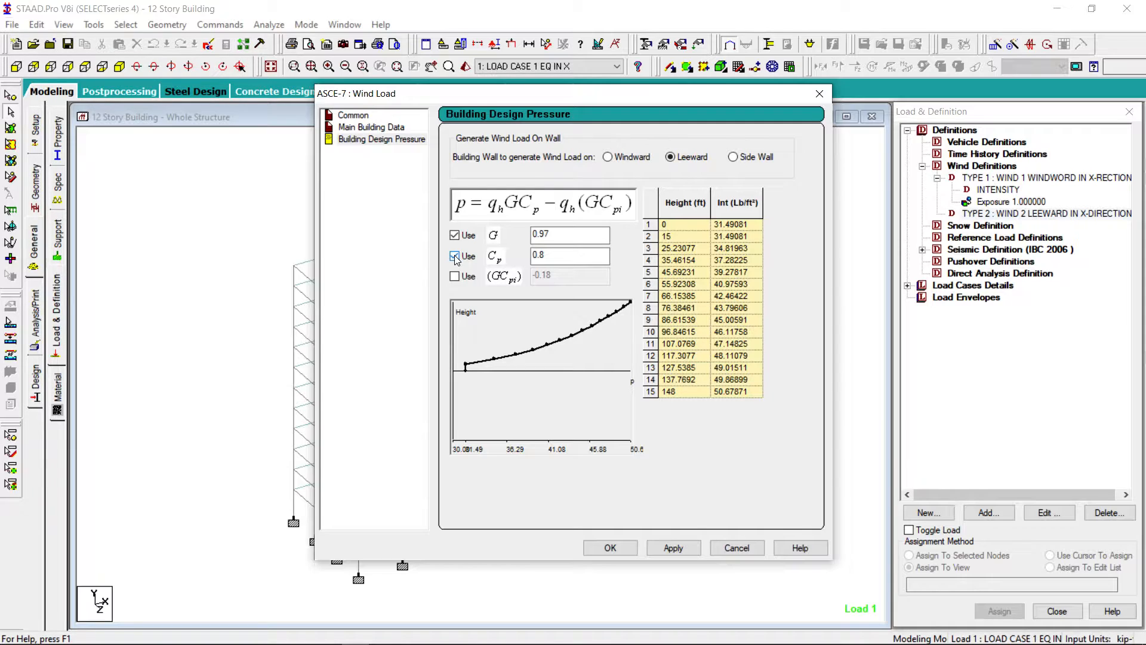
key(Tab)
text(-)
click(455, 276)
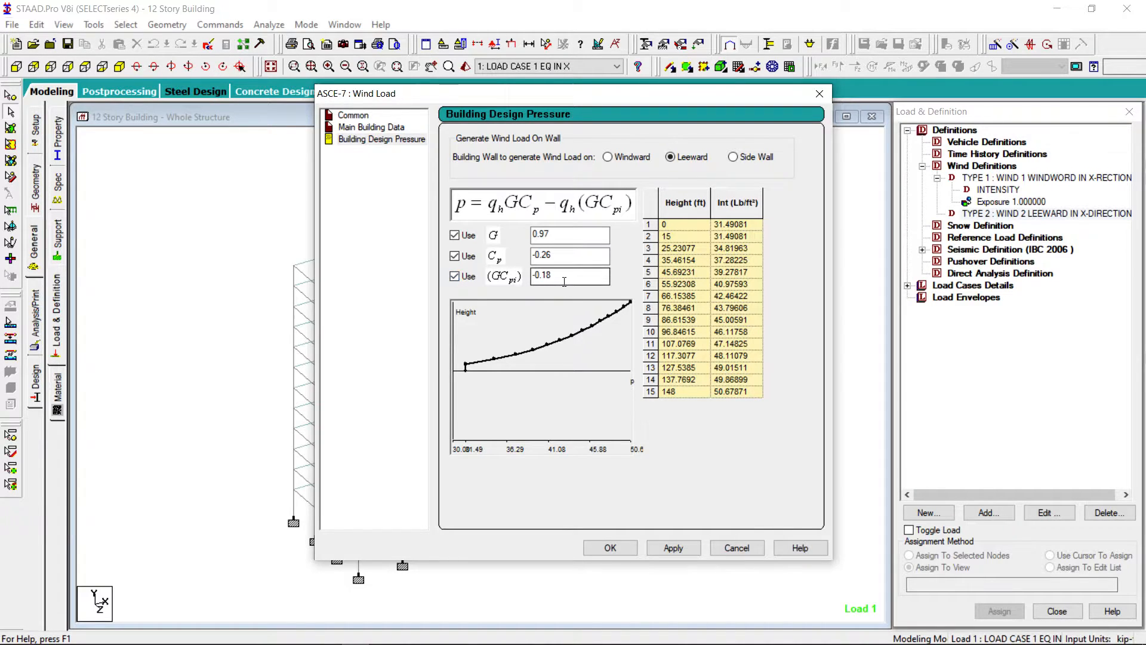
click(674, 547)
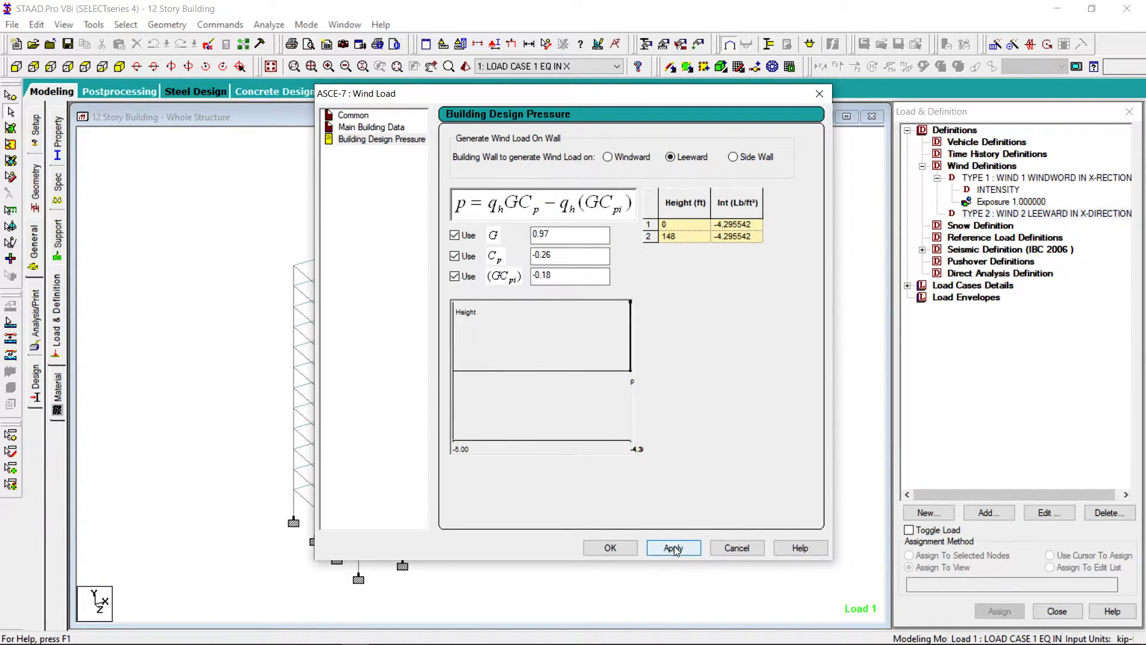
click(605, 547)
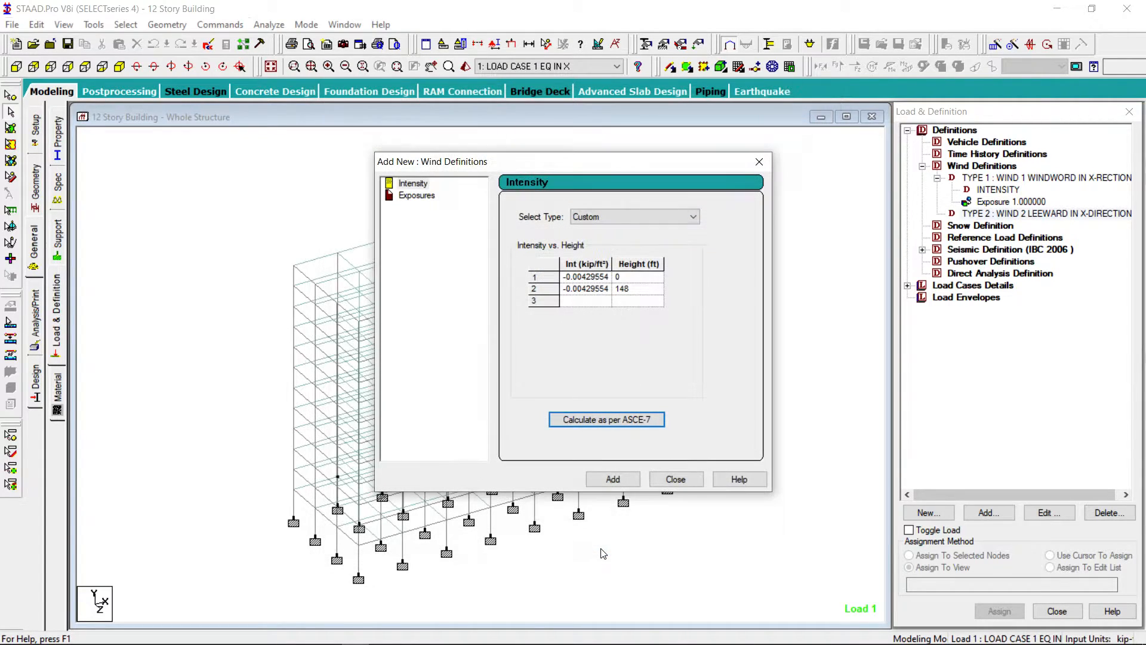
Add the calculated leeward intensity to wind definition Type 2, plus an exposure with a factor of 1.
click(615, 483)
double_click(512, 263)
text(1)
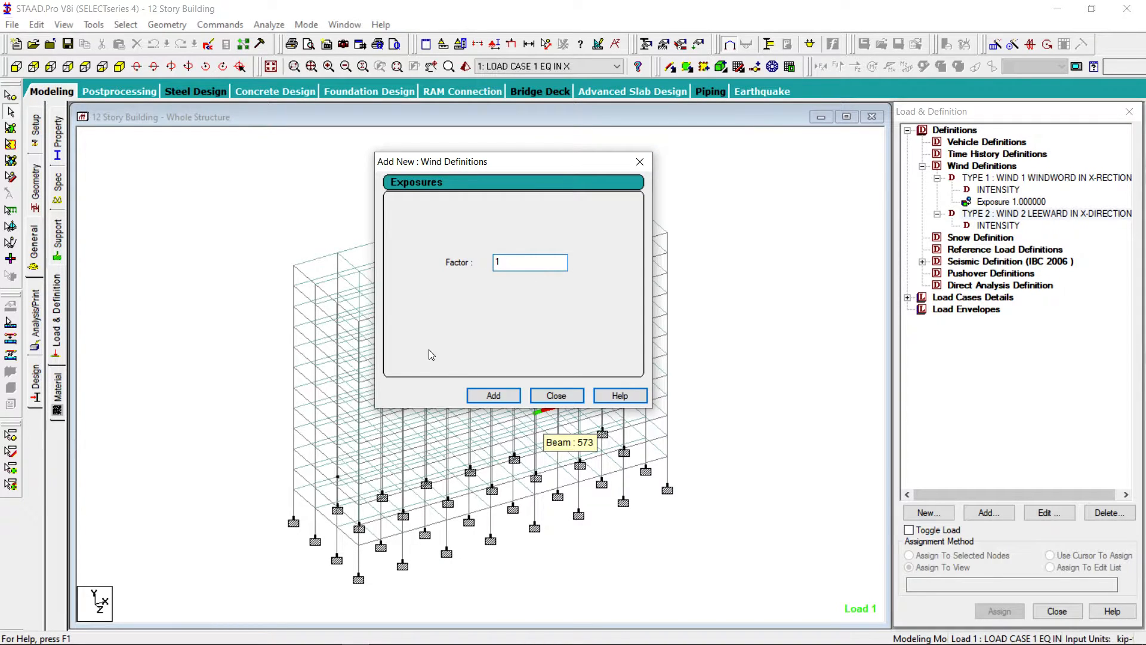
click(486, 396)
click(555, 396)
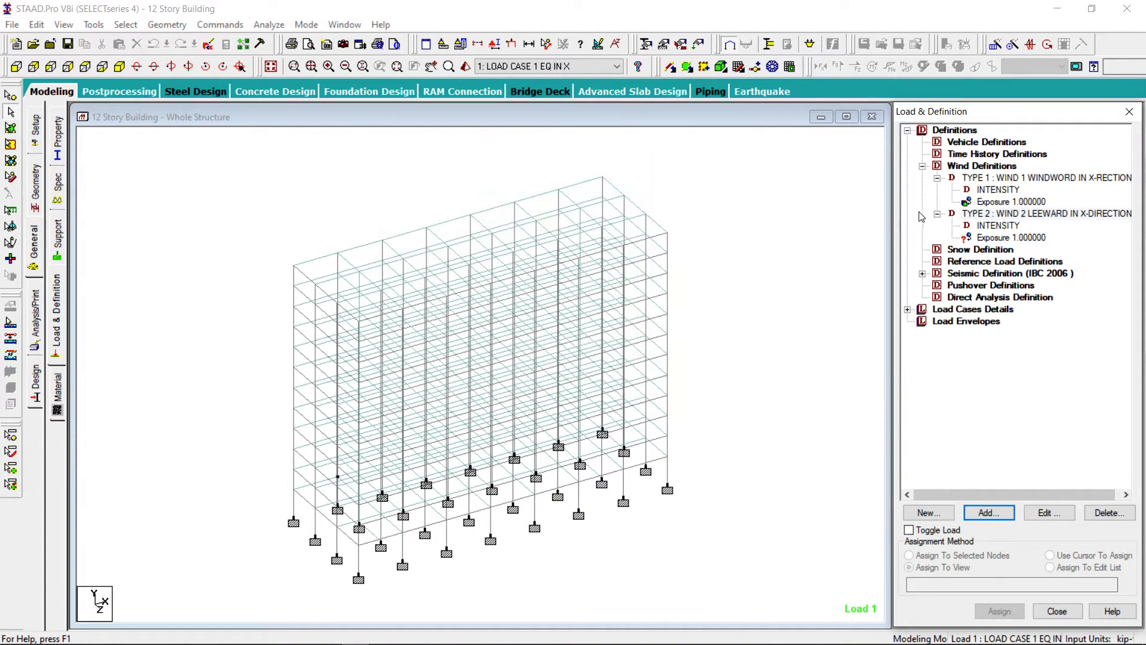
Assign the Type 2 leeward exposure to the whole structure in view.
click(994, 238)
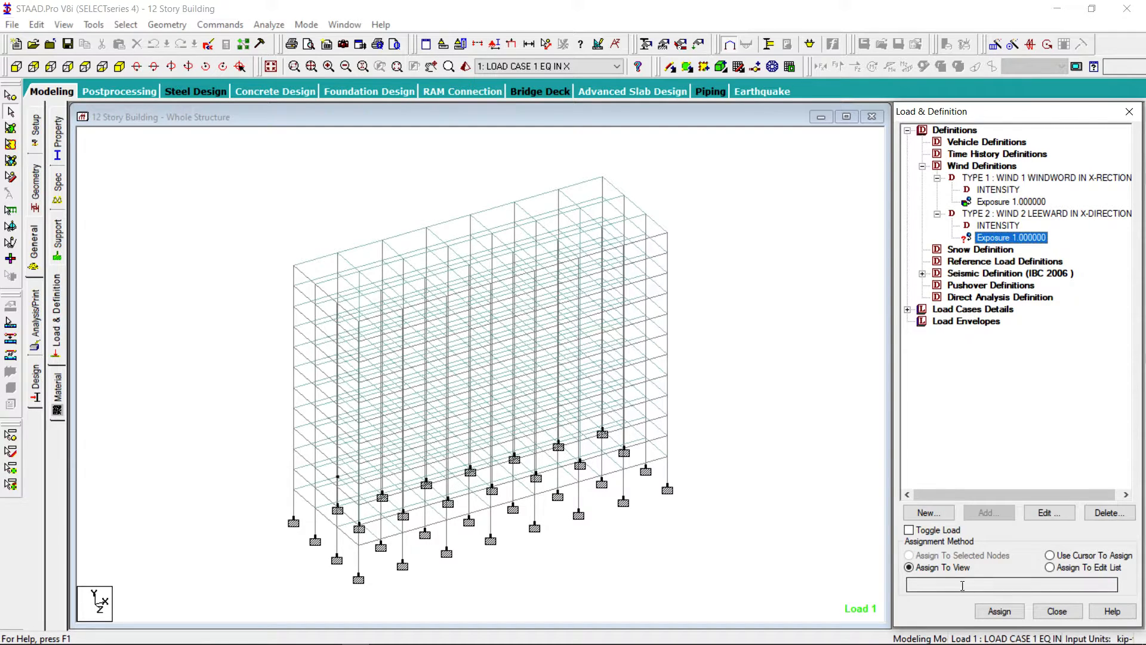
click(999, 610)
click(1037, 403)
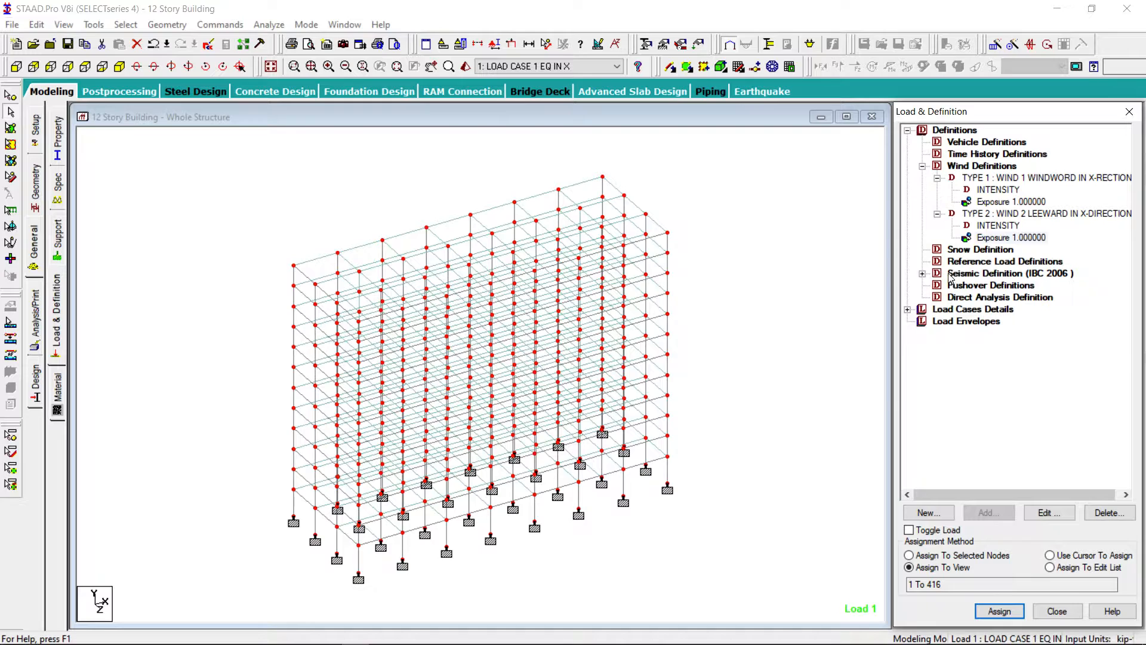
Add wind definition Type 3 with the comment WIND 3 SIDE WALL IN X-DIRECTION.
click(972, 169)
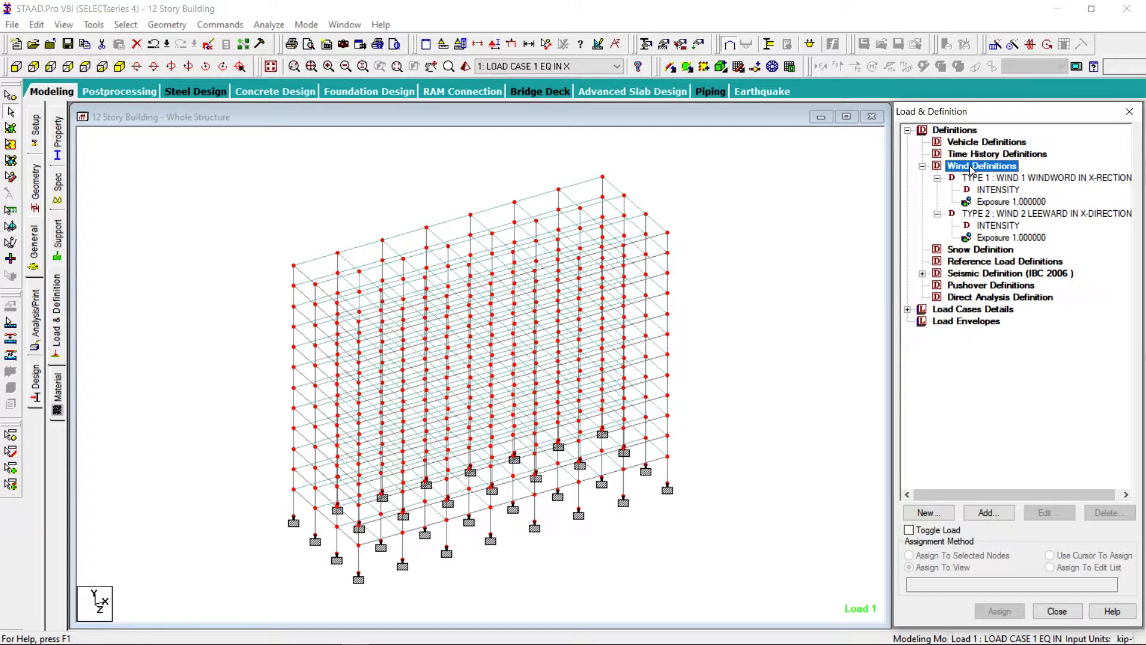
click(997, 517)
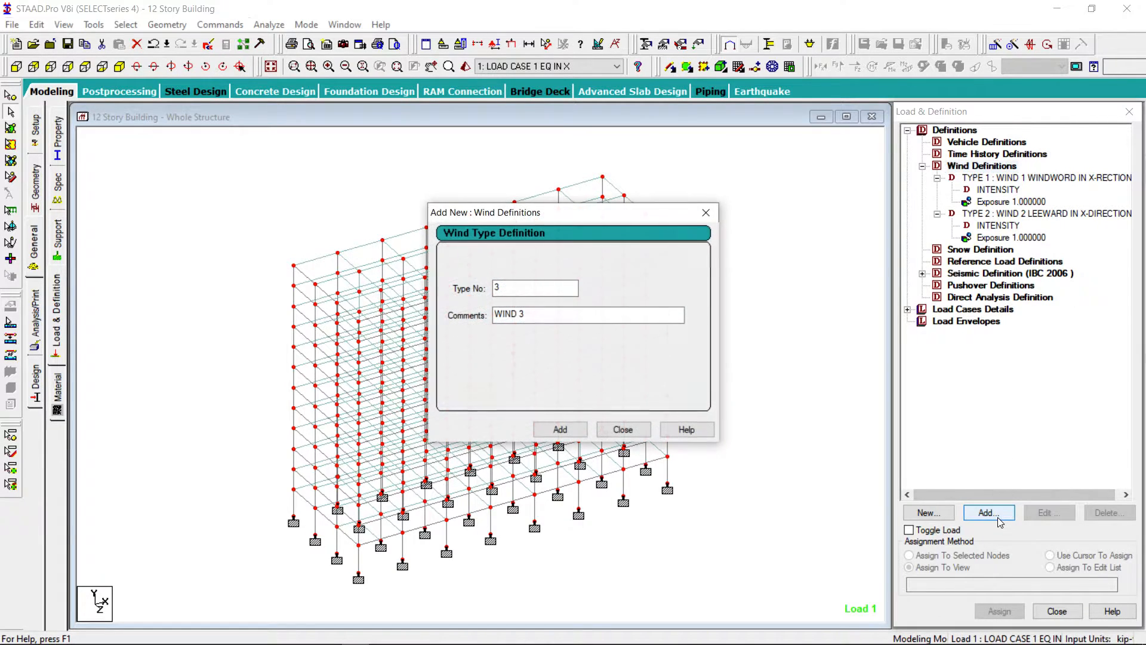
click(567, 315)
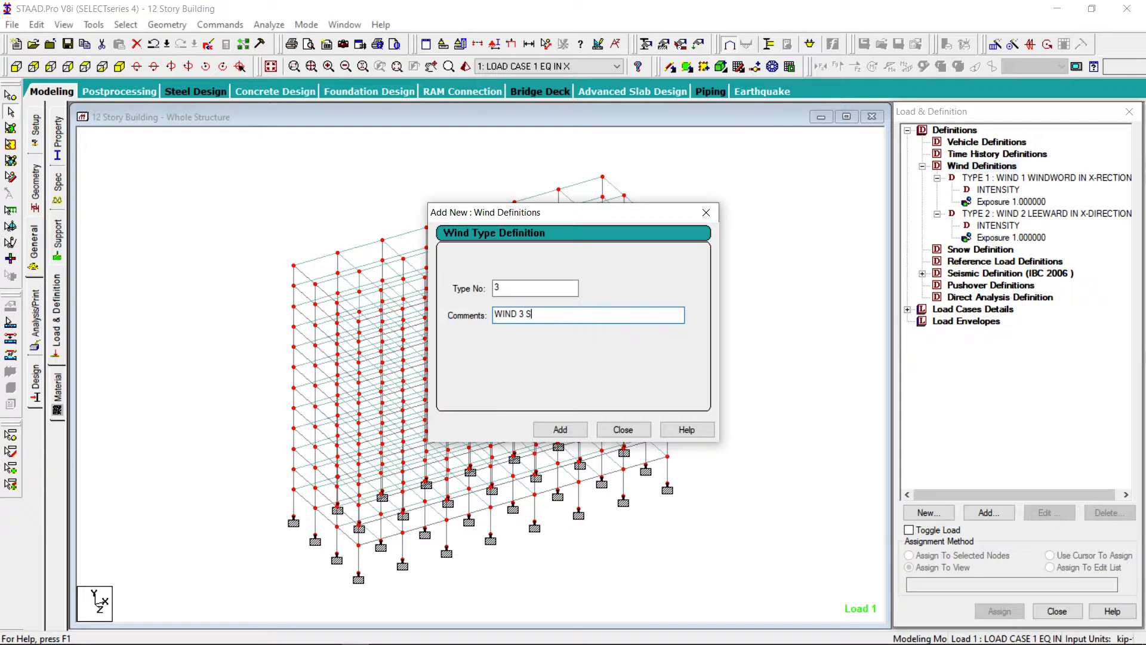
text(SIDE WALL IN X-DIRECTION)
click(563, 431)
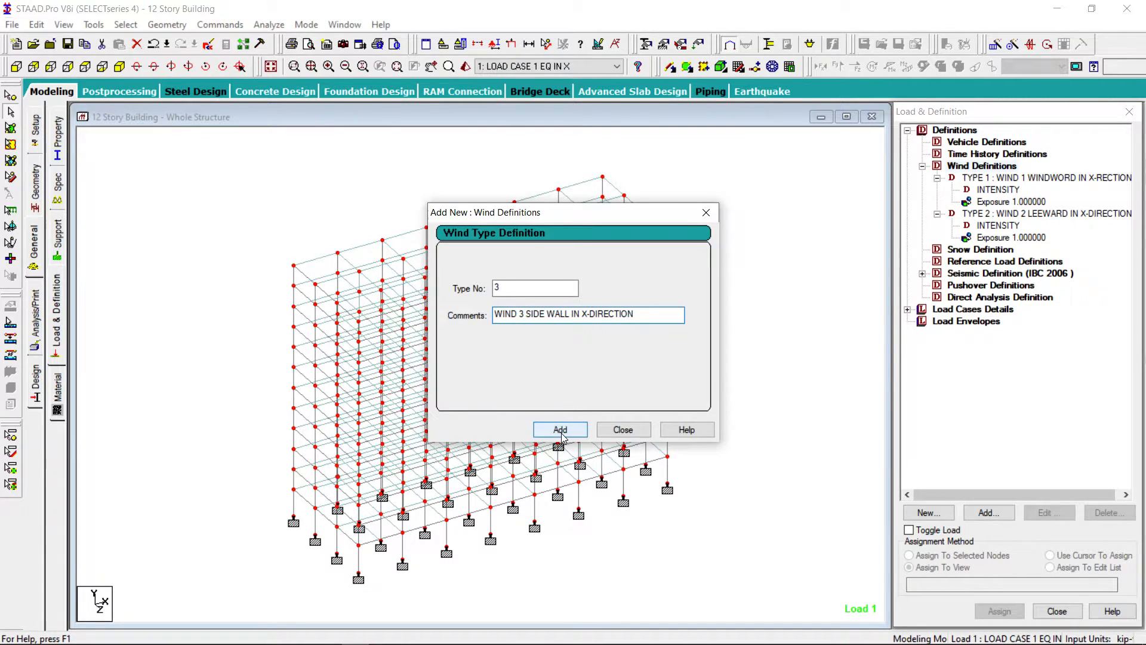
click(637, 435)
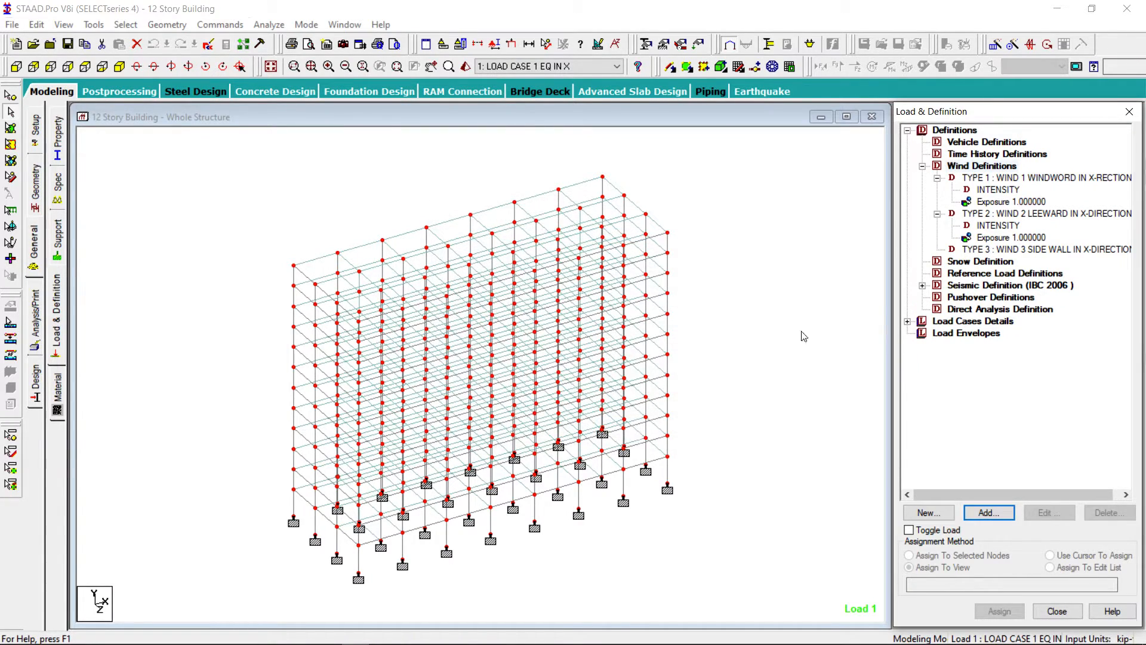
Start the ASCE-7 intensity calculation for Type 3 and apply the 2002 edition with a basic wind speed of 145 mph.
click(1014, 249)
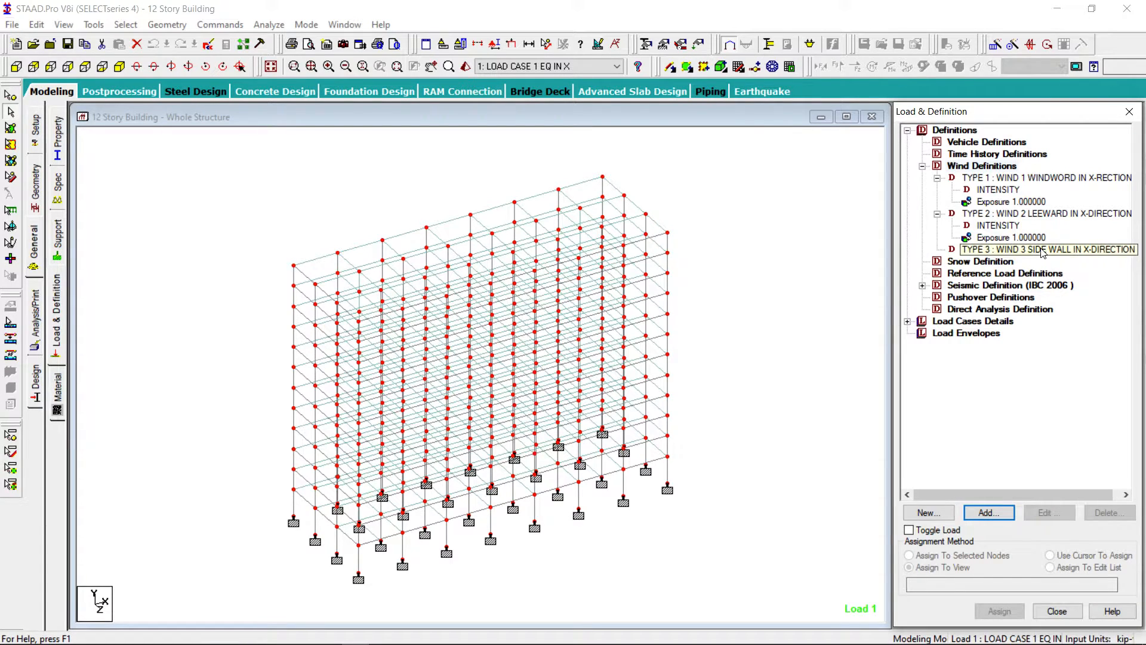
click(995, 516)
click(614, 423)
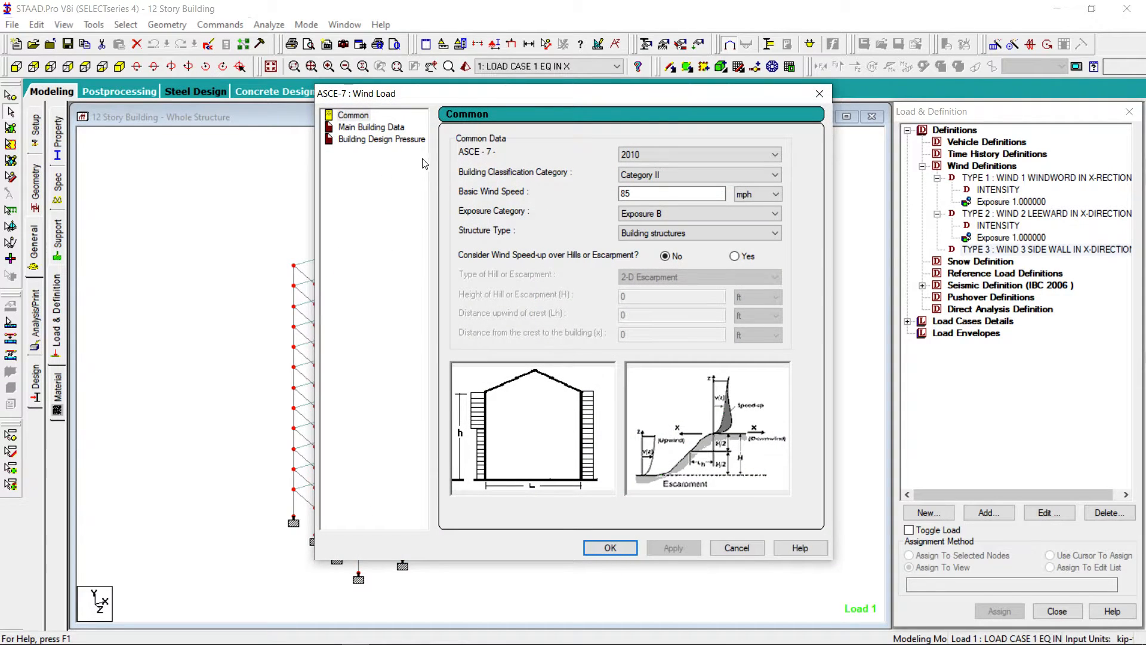
click(775, 154)
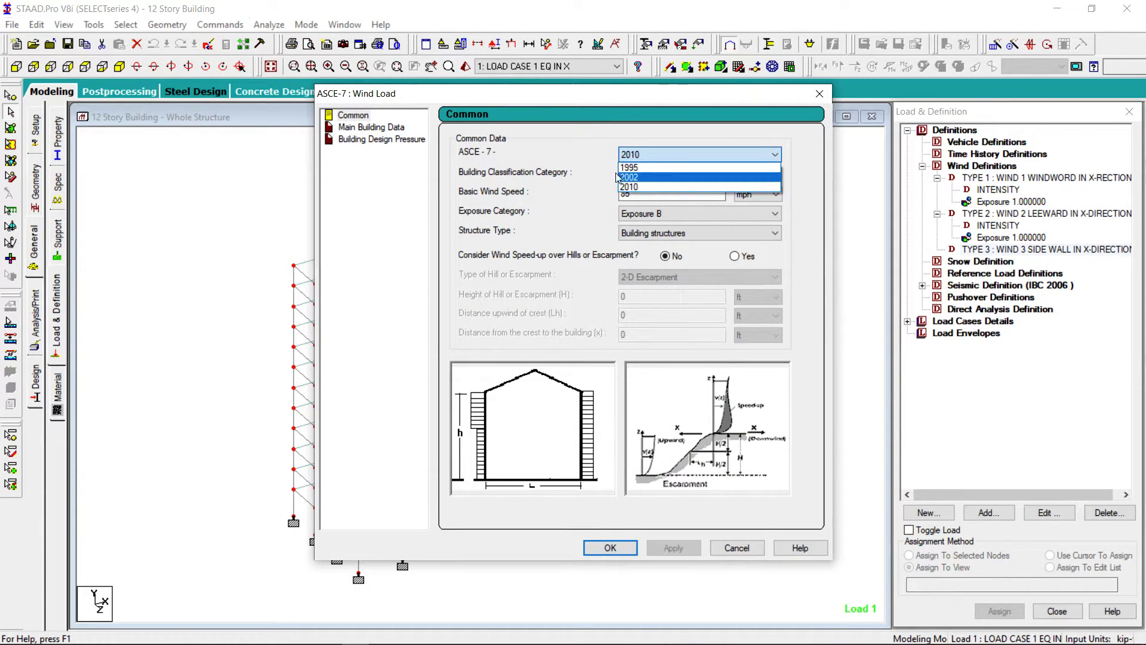
click(637, 174)
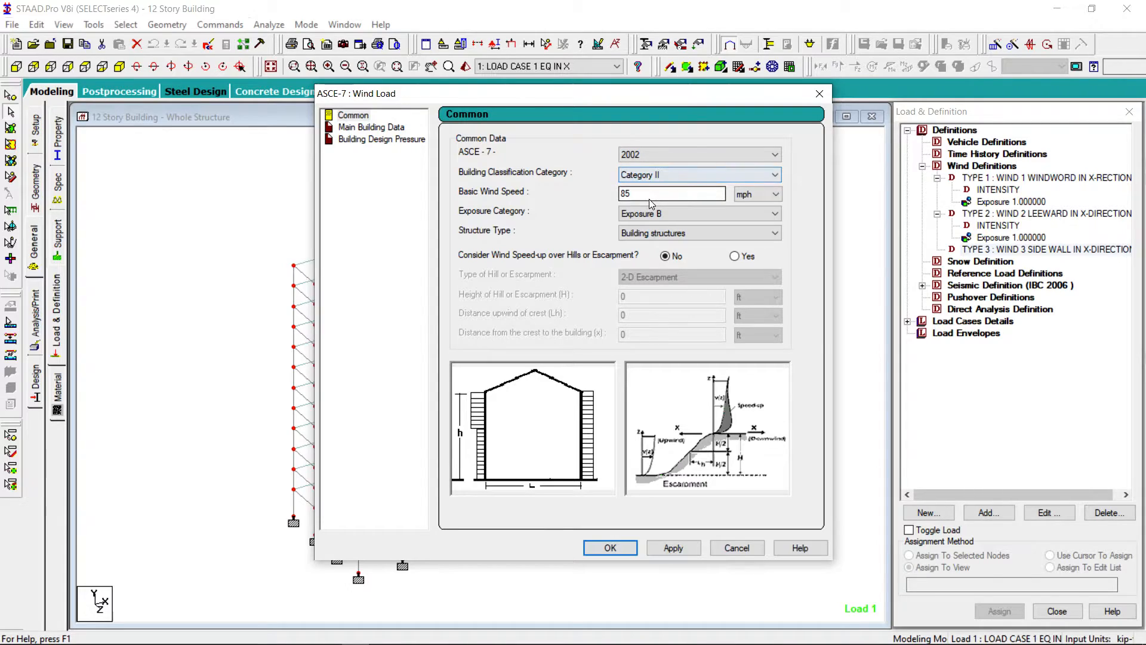
double_click(650, 195)
text(14)
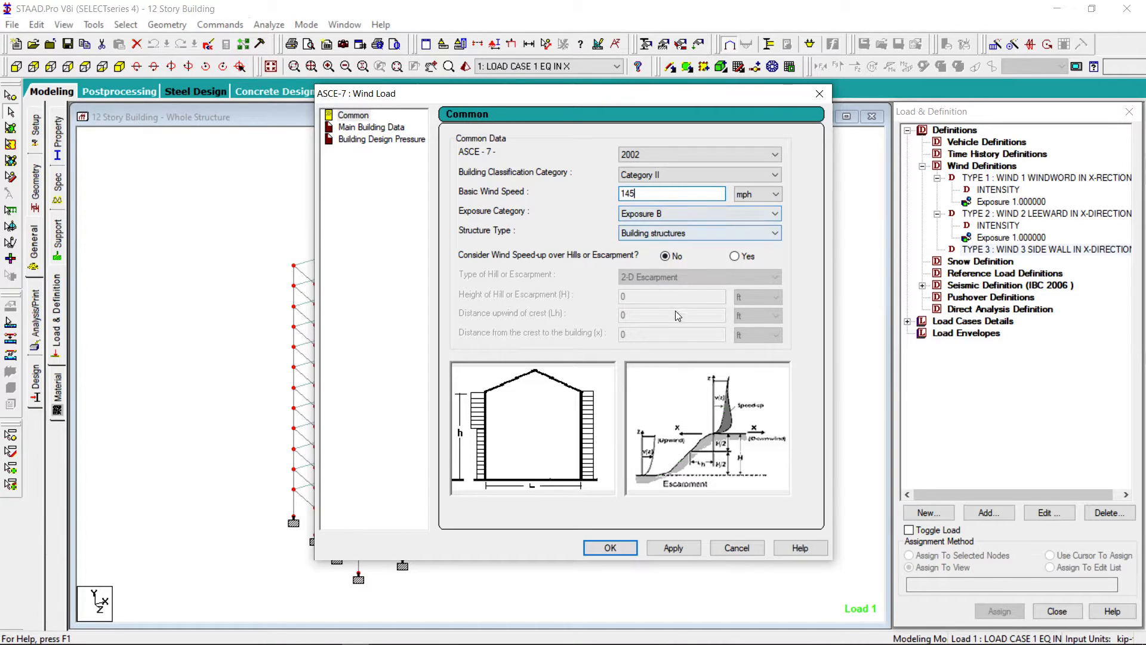
click(674, 548)
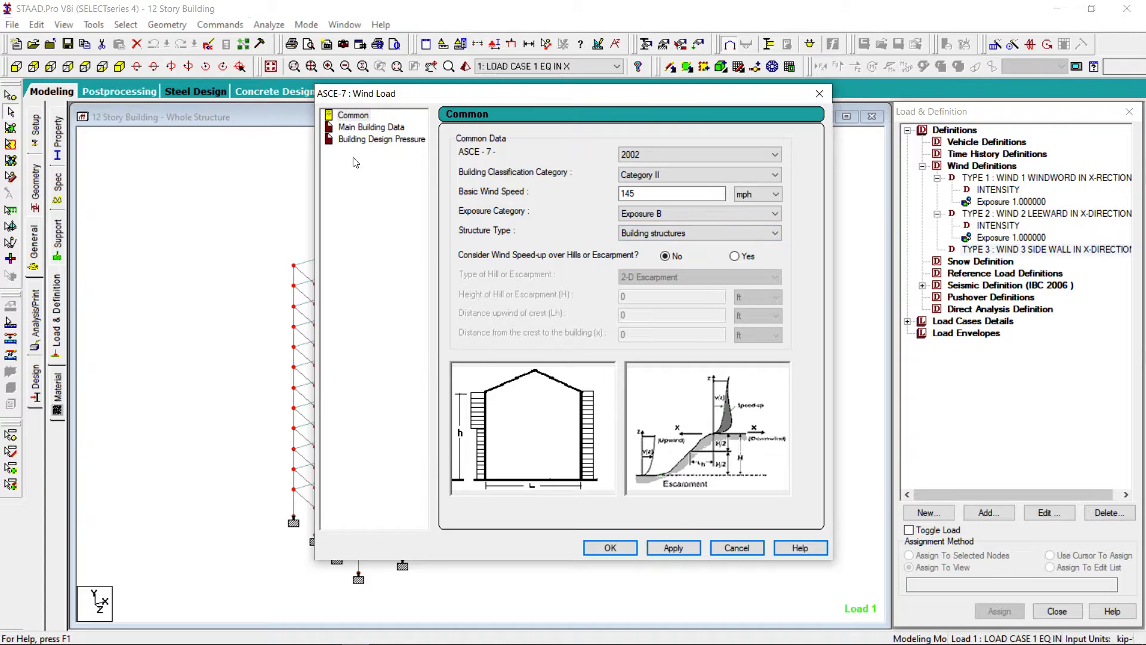
Set the building height to 148 ft, the length along the wind to 184.333 ft and the length normal to it to 68.333 ft.
click(351, 134)
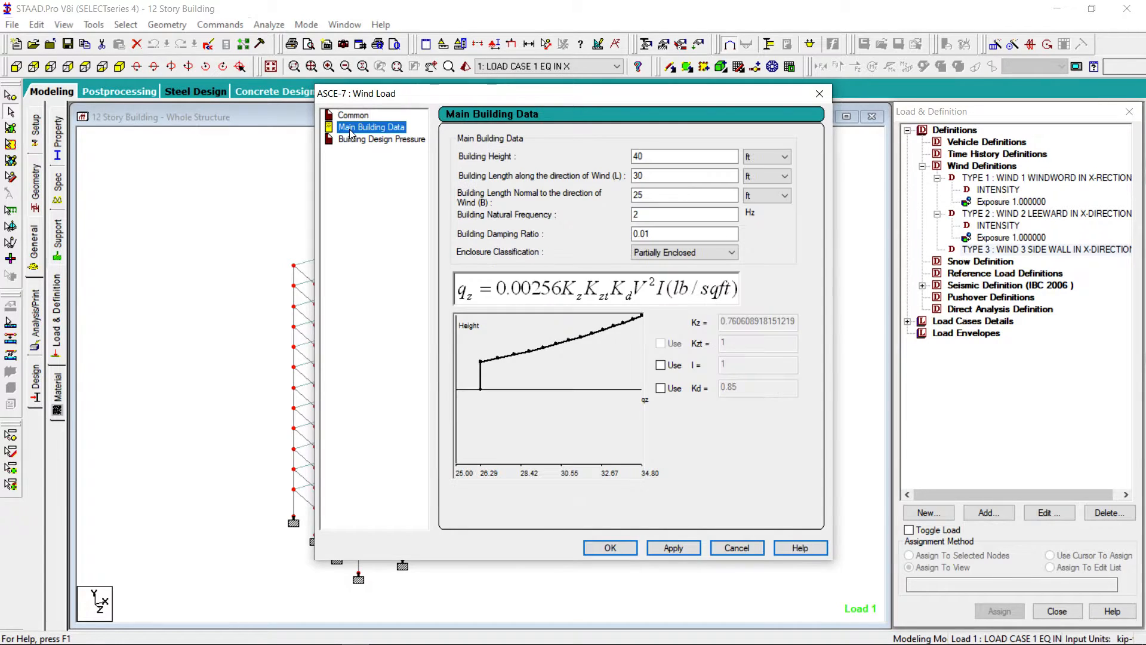
double_click(666, 156)
text(148)
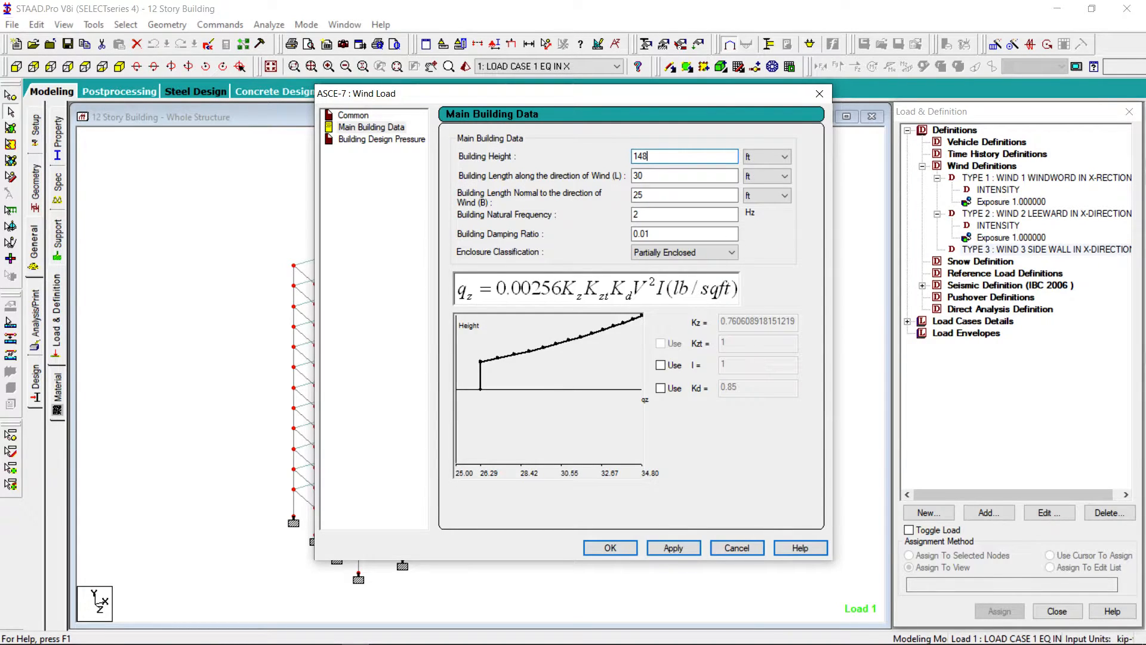
double_click(663, 175)
text(184.333)
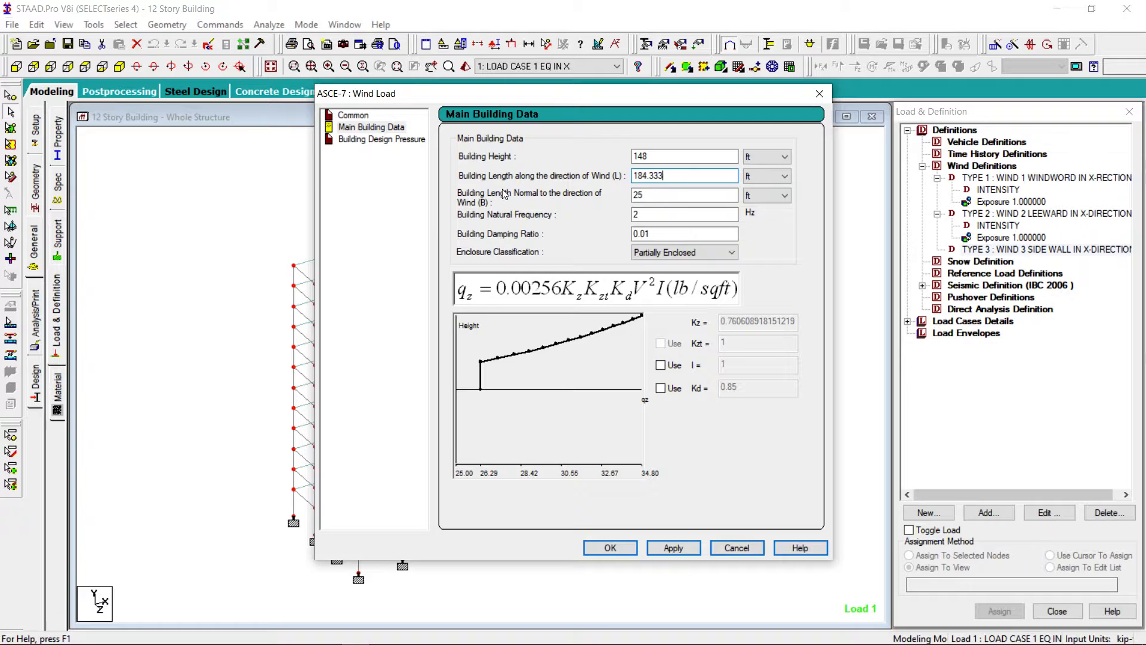
double_click(633, 200)
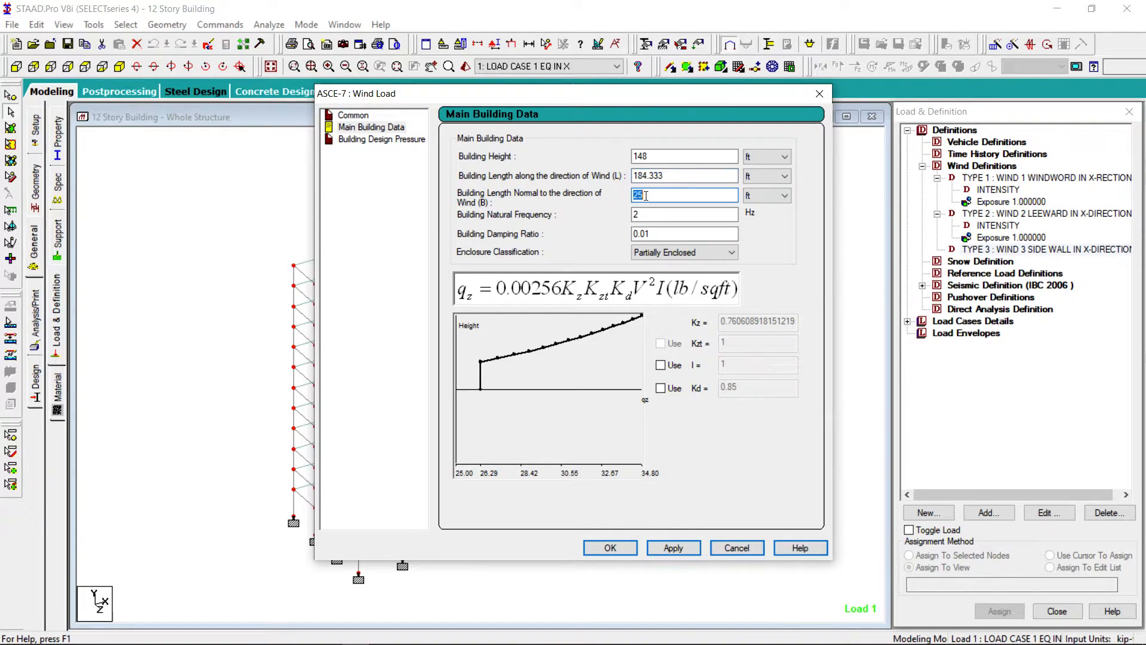
text(68.333)
Set the natural frequency to 1.27 Hz, the damping ratio to 0.05 and the enclosure classification to Enclosed Building for Type 3.
key(Tab)
text(1)
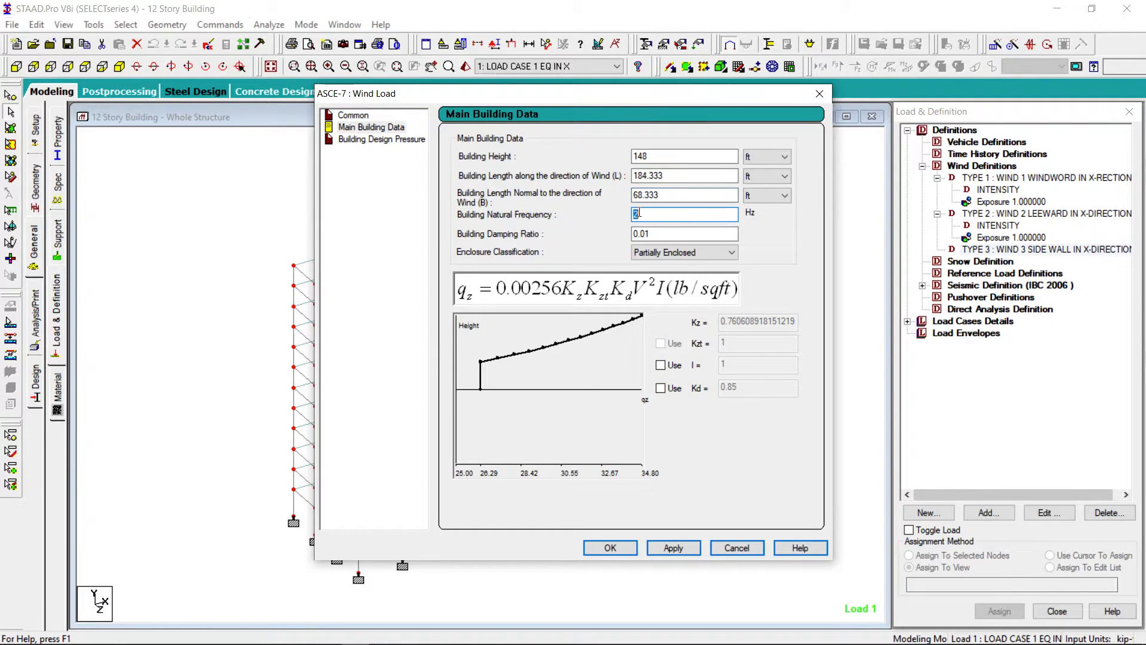
text(.27)
click(642, 234)
double_click(642, 233)
text(0)
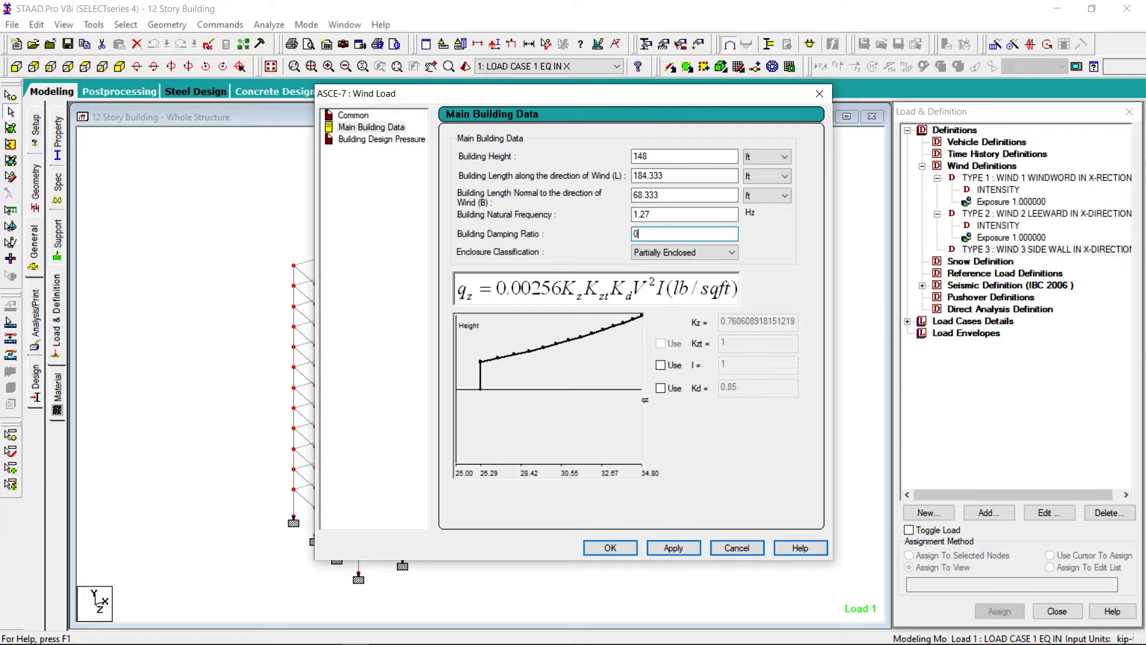
text(.05)
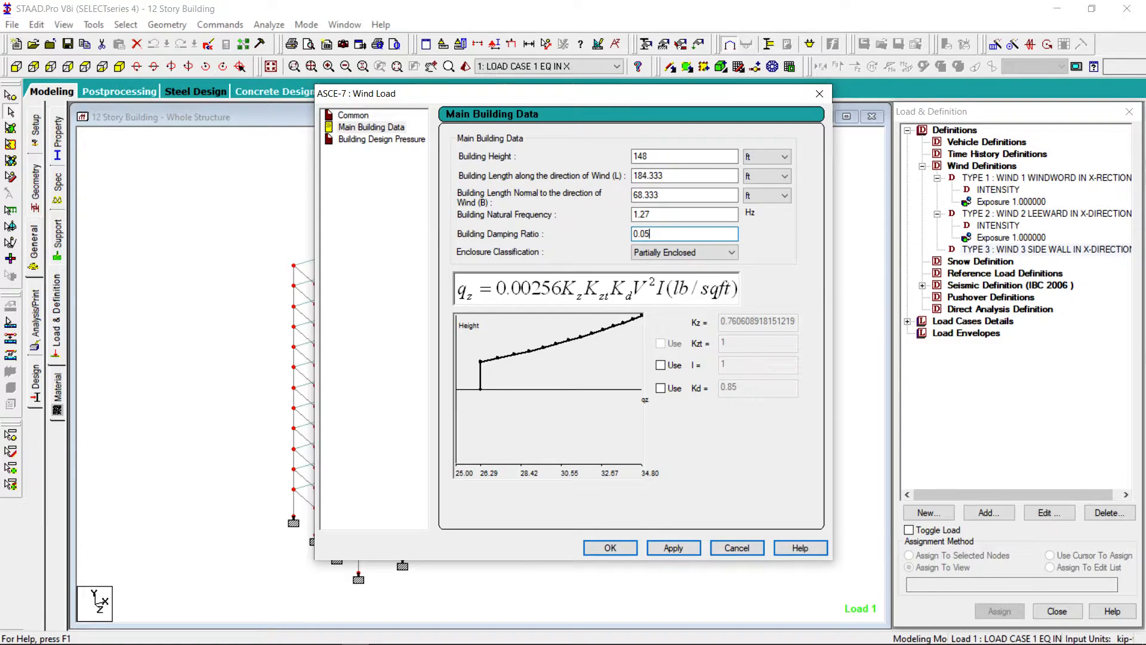
click(715, 253)
click(687, 288)
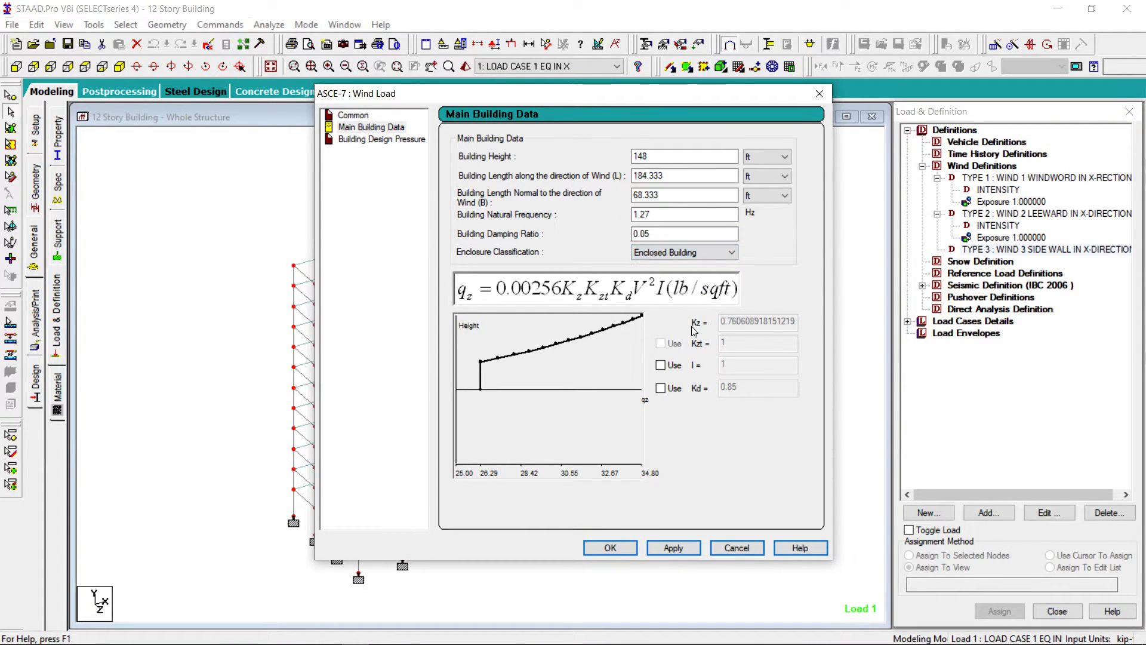
Enable user-defined I and Kd factors of 1 for the side wall load and apply the main building data.
click(660, 364)
click(660, 388)
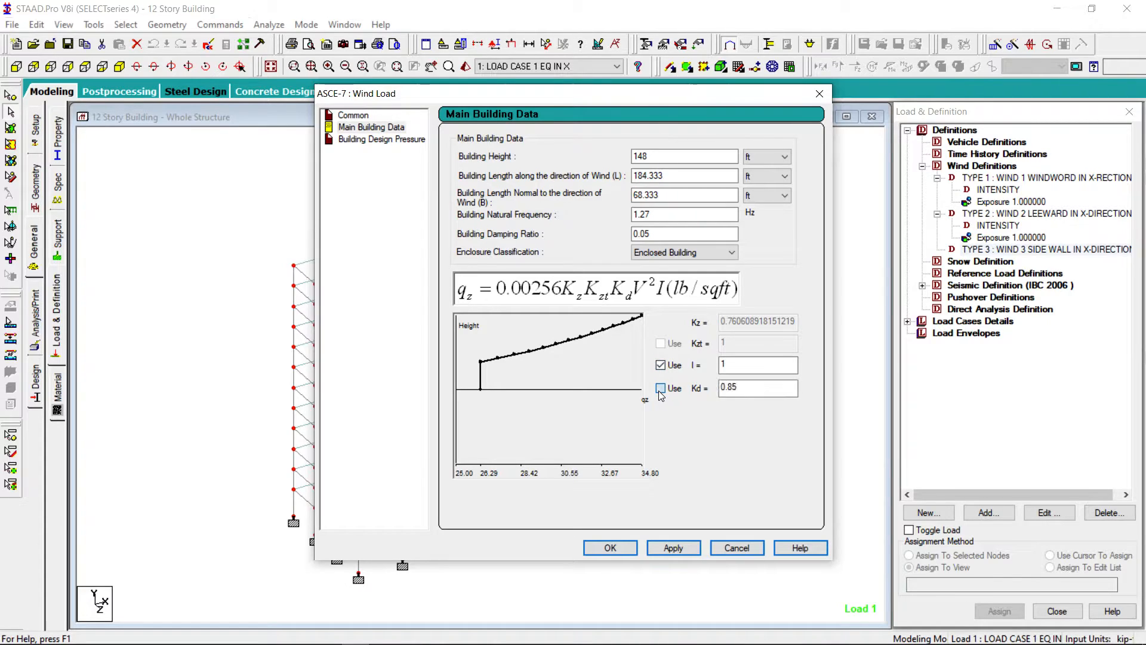
text(1)
click(686, 548)
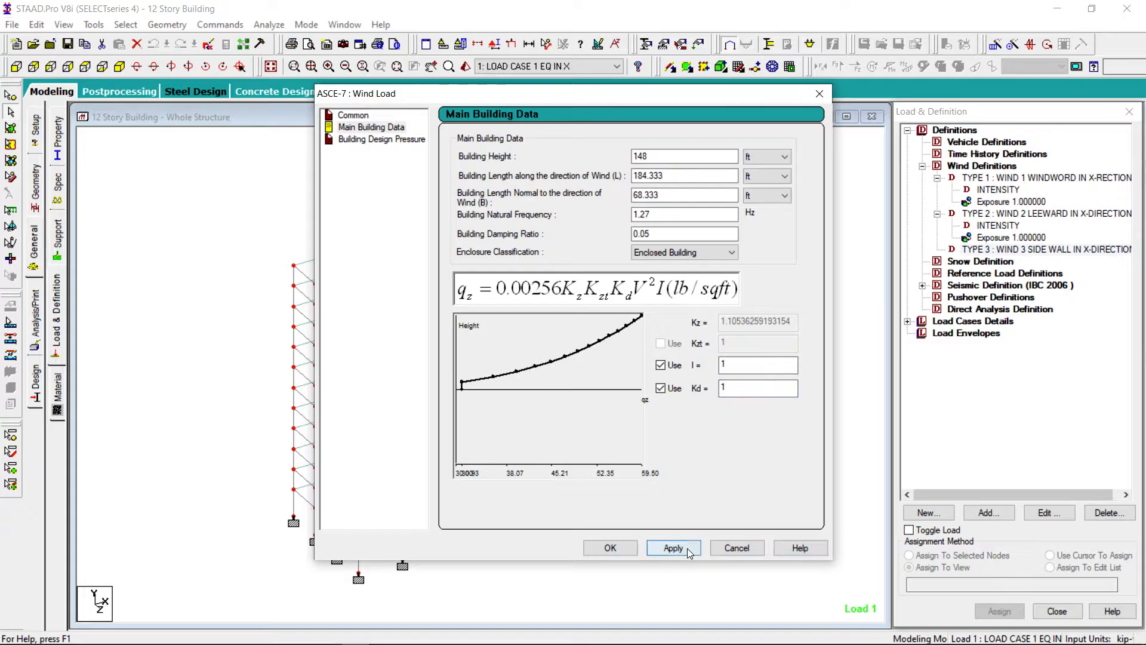
Generate the design pressure on the side wall with G 0.97, Cp -0.7 and GCpi -0.18, and accept the ASCE-7 wind load.
click(360, 141)
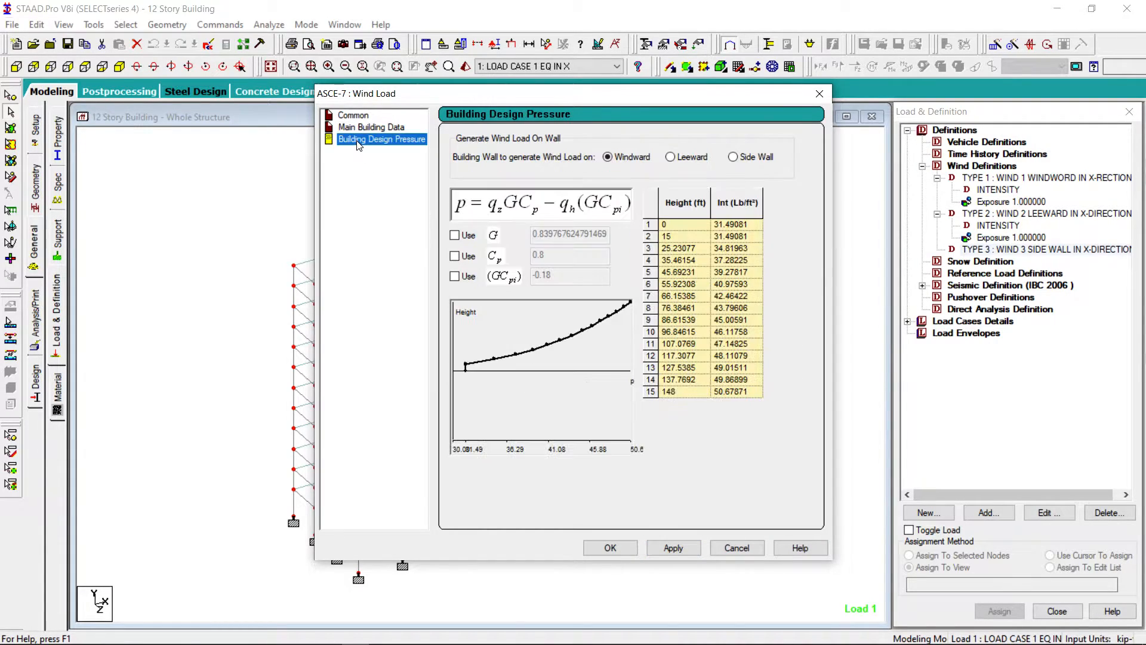
click(733, 157)
click(454, 235)
double_click(604, 235)
text(0.97)
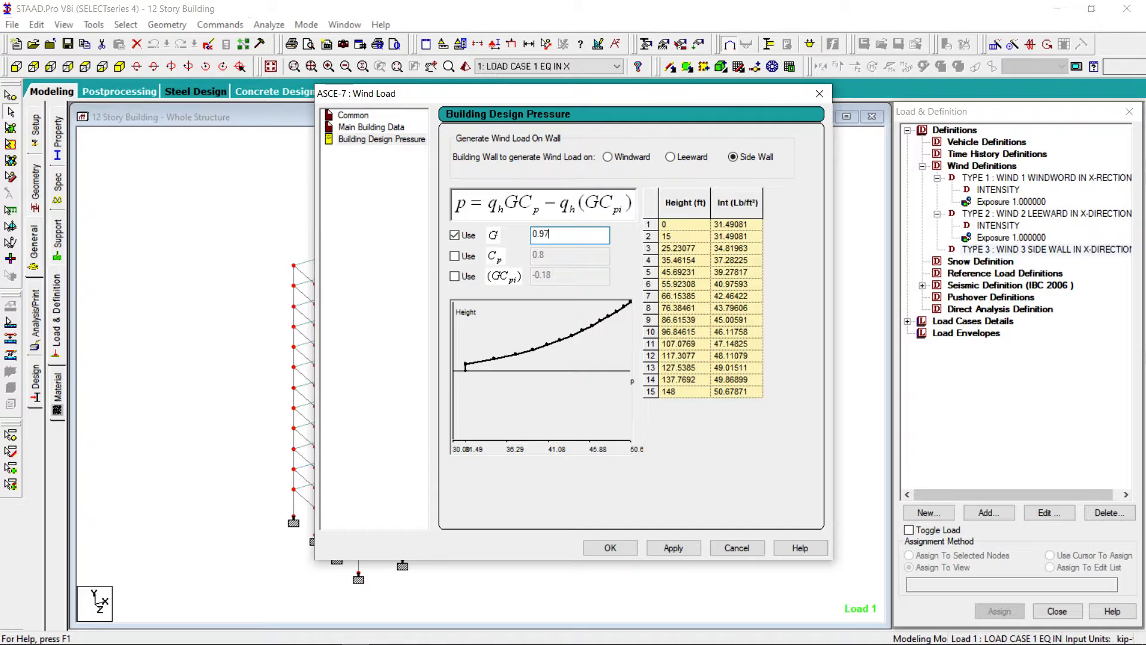
click(455, 256)
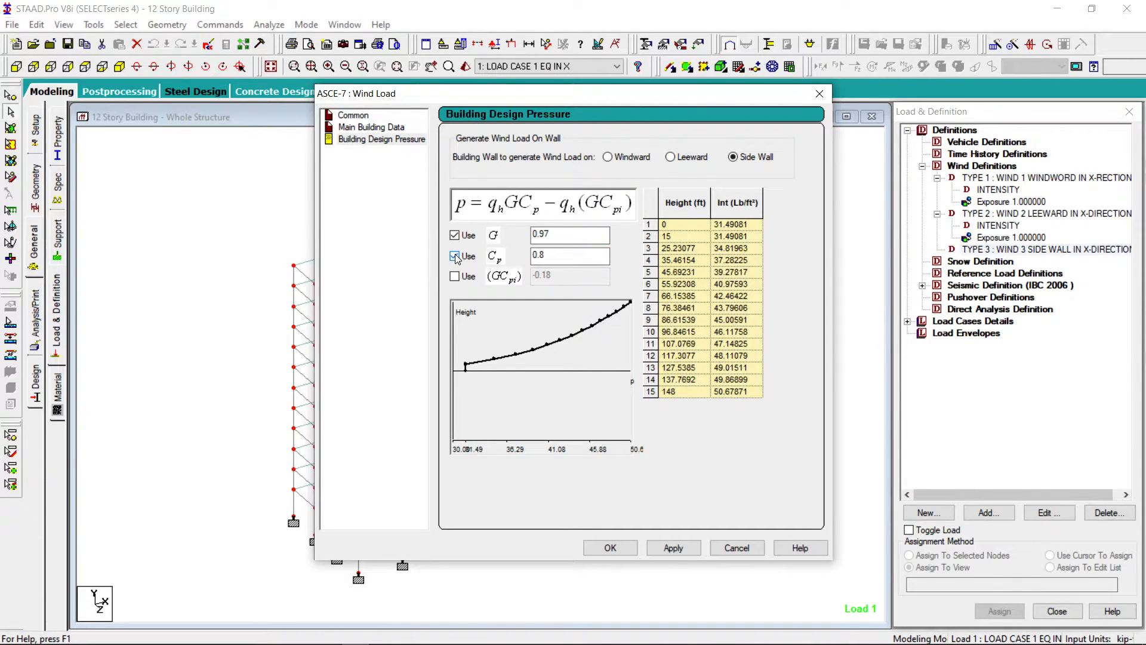
key(Tab)
text(-)
click(455, 276)
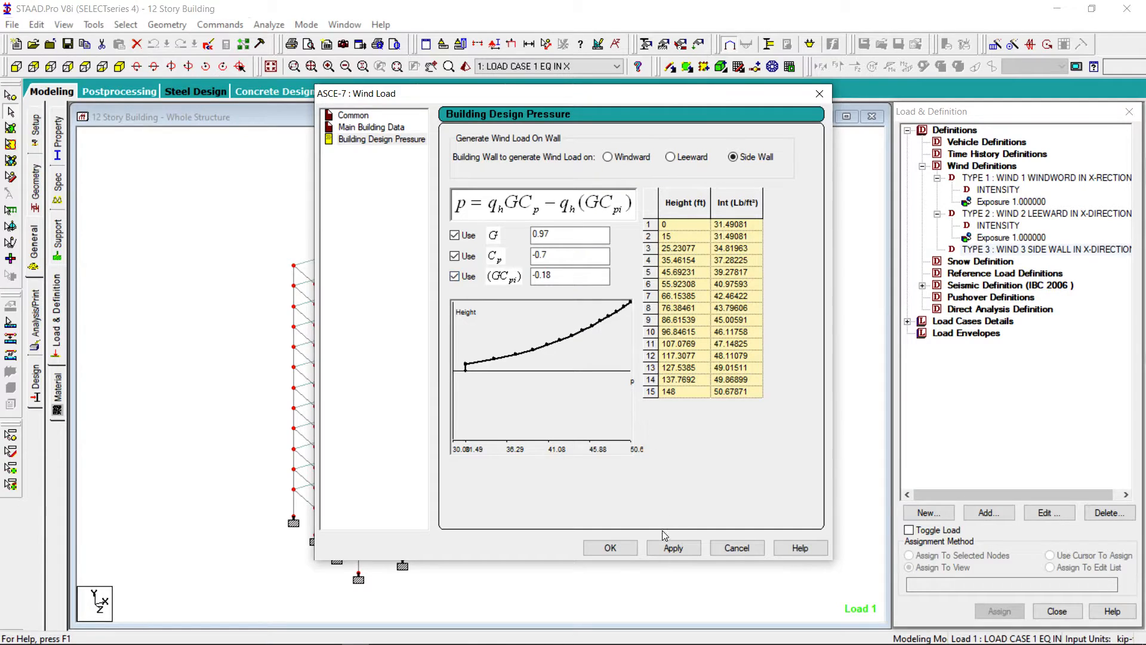
click(673, 548)
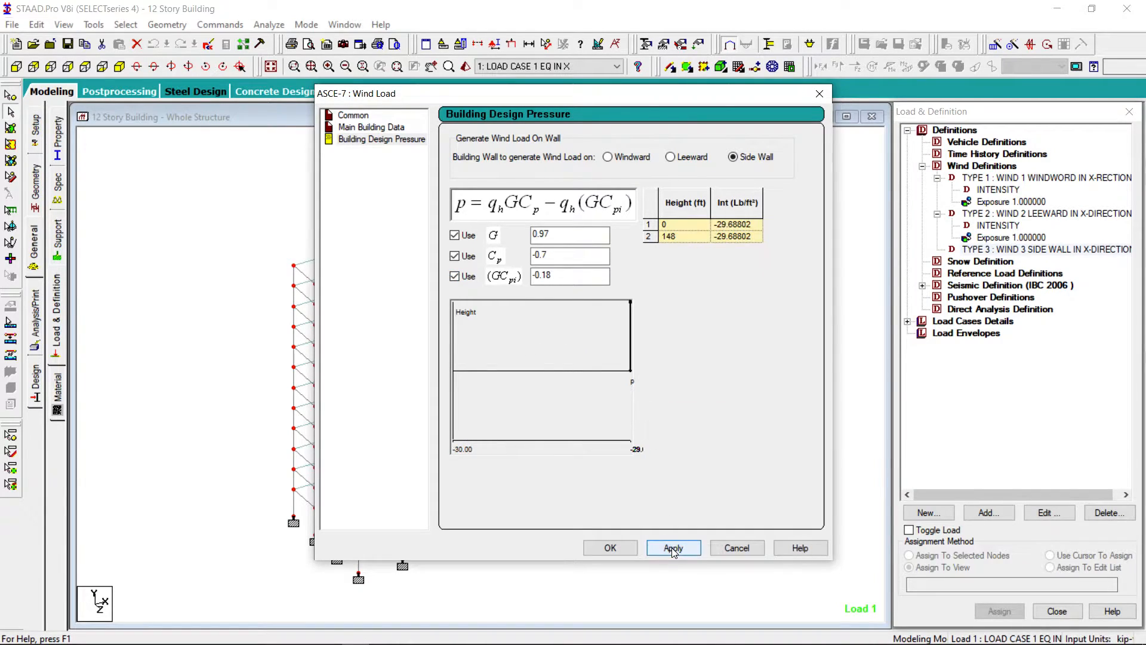
click(610, 548)
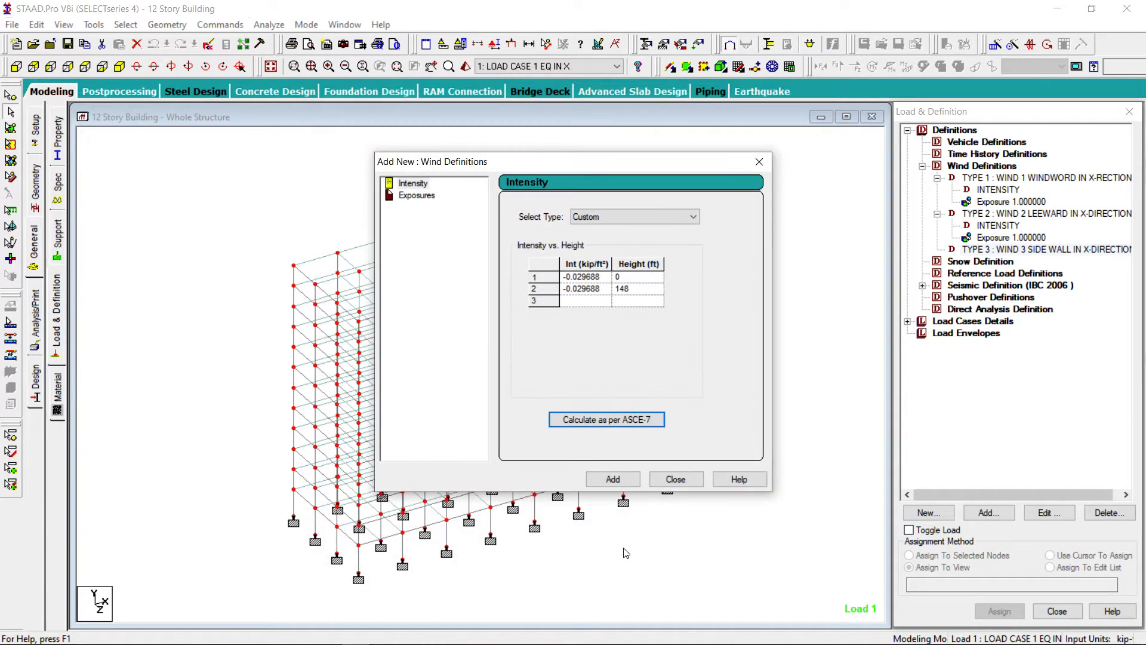
Add the calculated side wall intensity to wind definition Type 3, plus an exposure with a factor of 1.
click(599, 483)
double_click(518, 265)
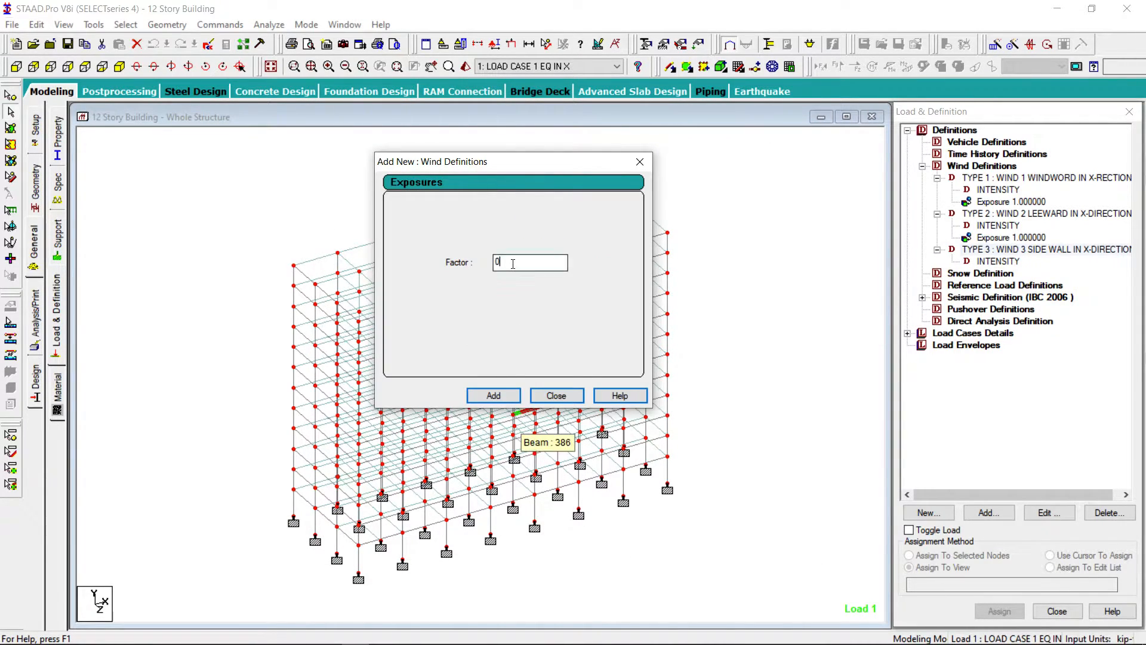
text(1)
click(494, 396)
click(564, 396)
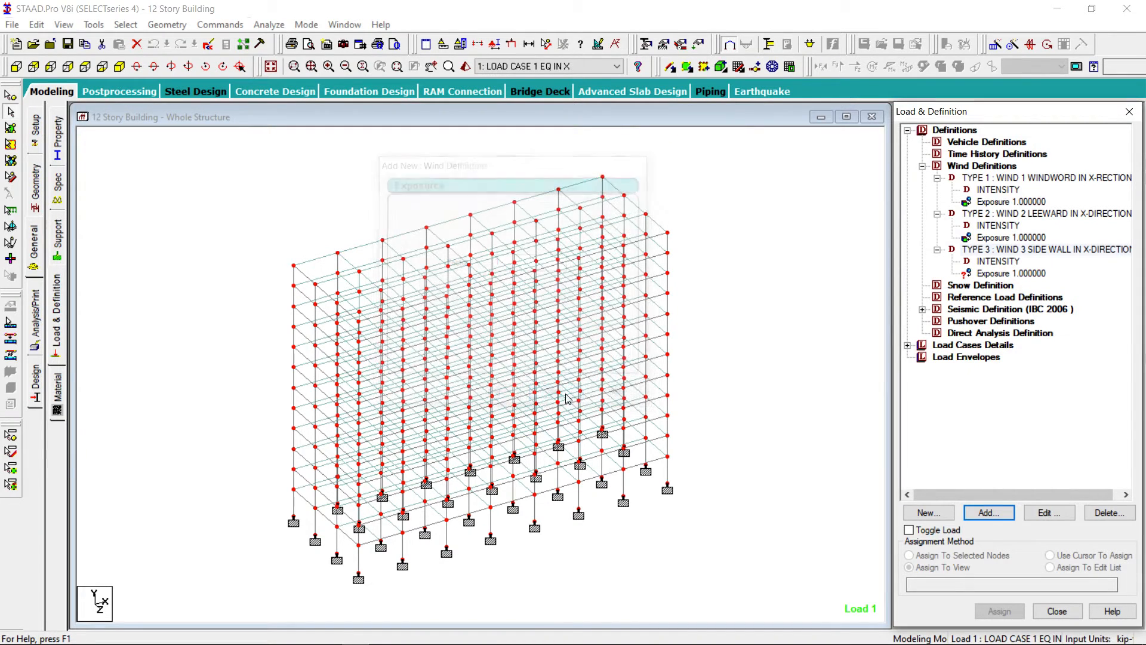
Assign the Type 3 side wall exposure to the whole structure in view and save the model.
click(1015, 272)
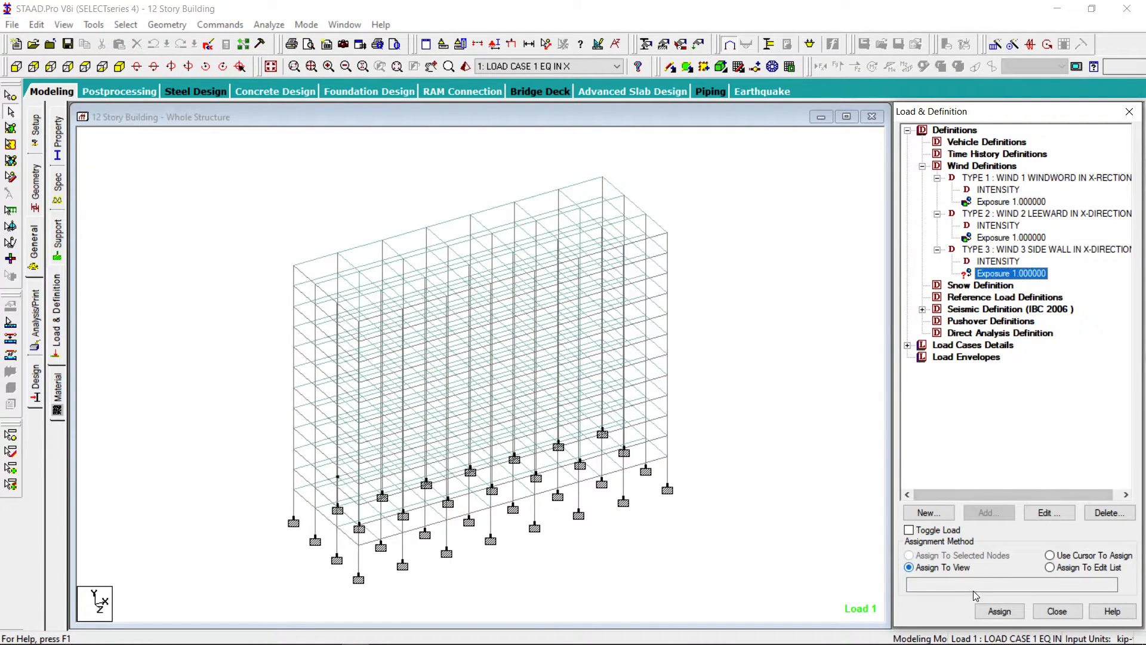
click(999, 610)
click(1029, 405)
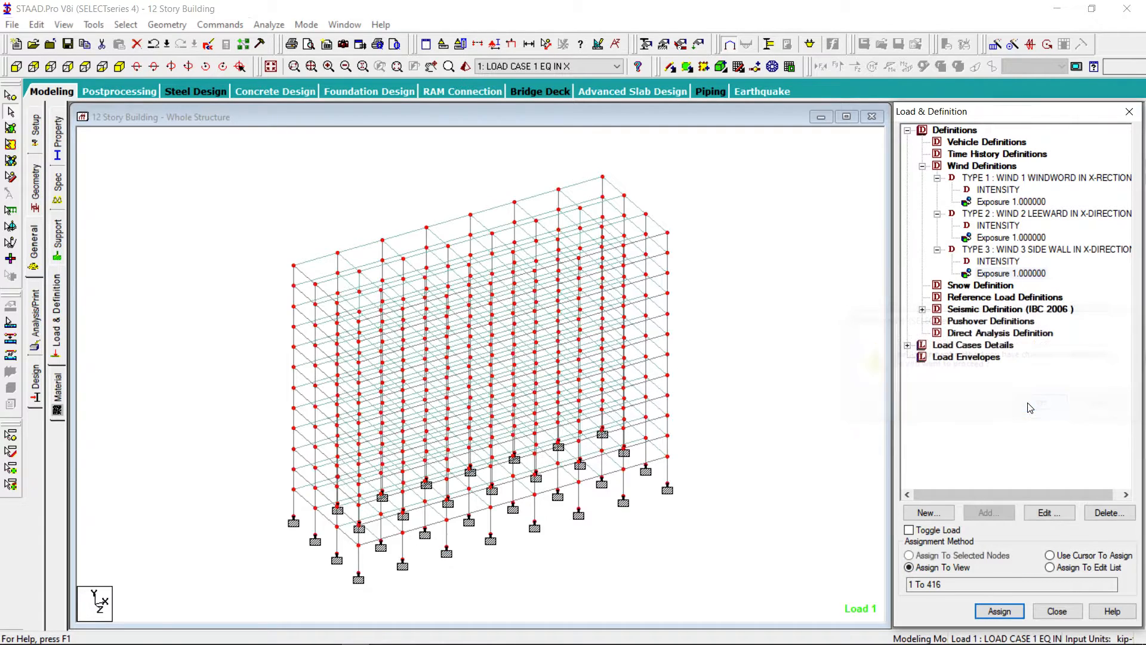
click(64, 45)
click(475, 349)
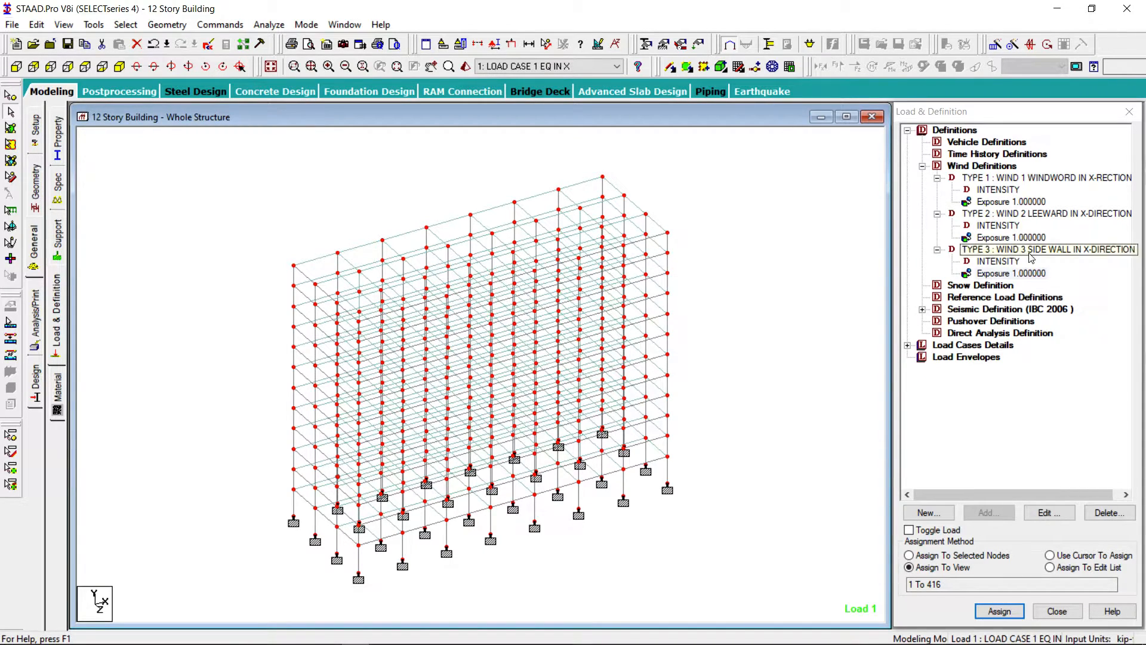
Create primary load case 5 with loading type Wind, titled "LOAD CASE 5 WIND LOAD IN X-DIRECTION".
click(907, 345)
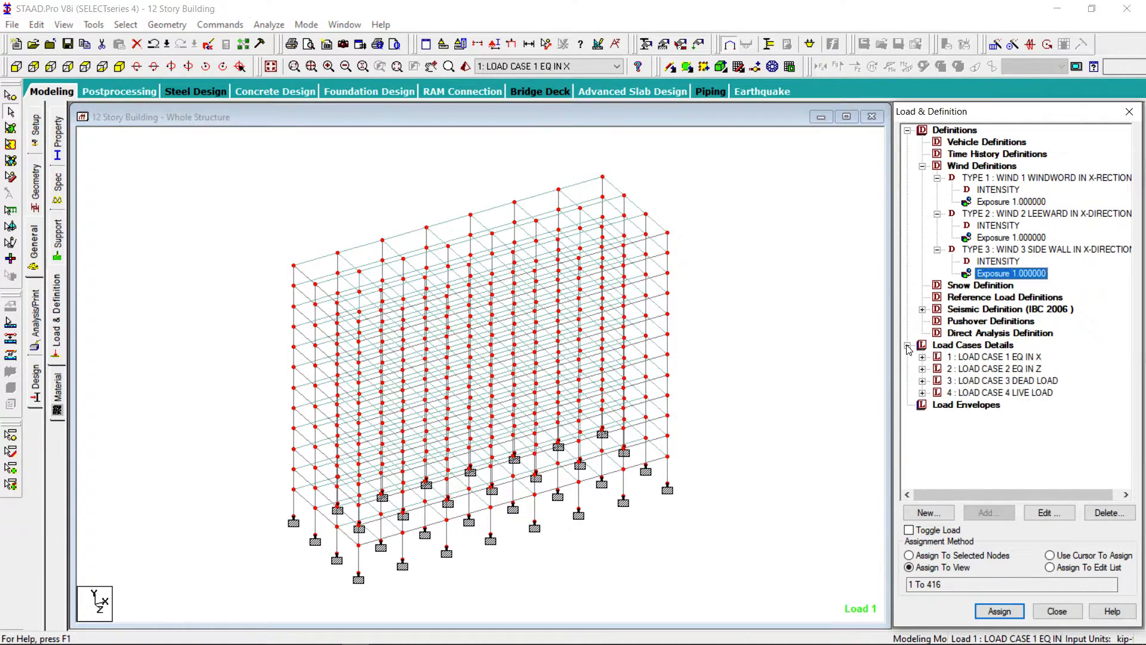
click(981, 346)
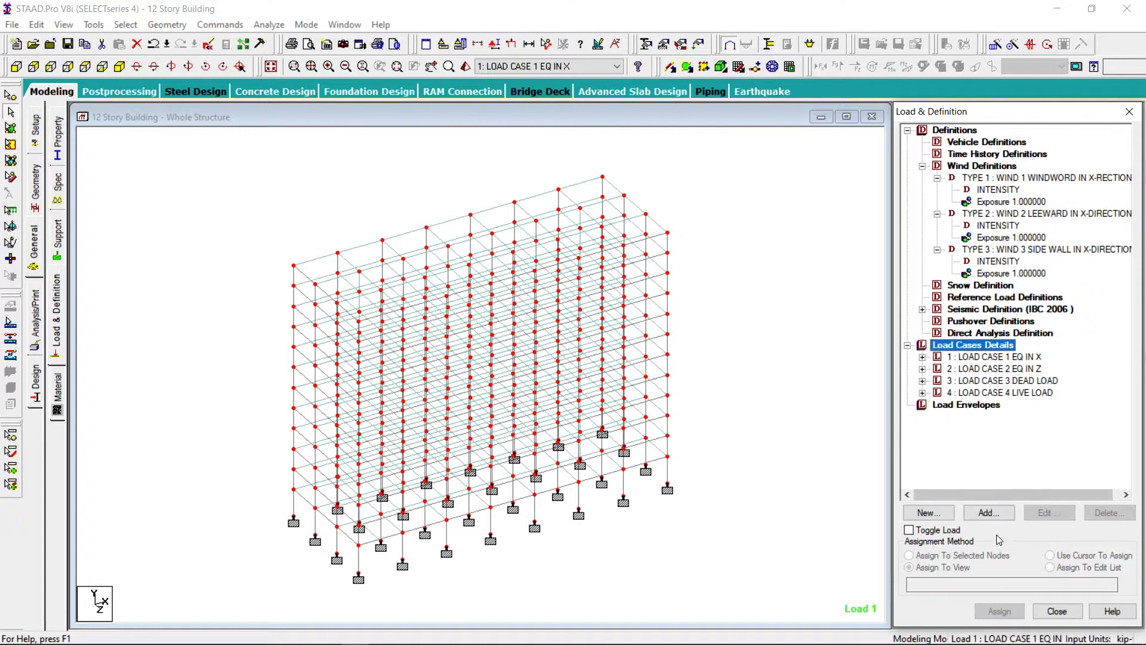
click(989, 512)
click(507, 244)
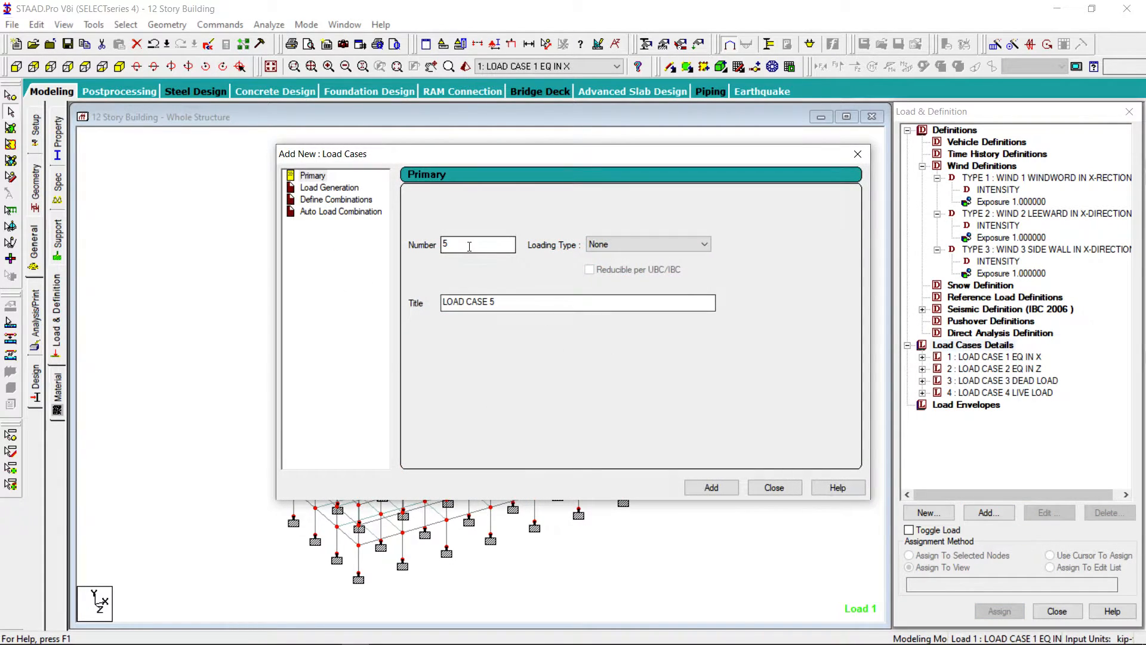
click(705, 244)
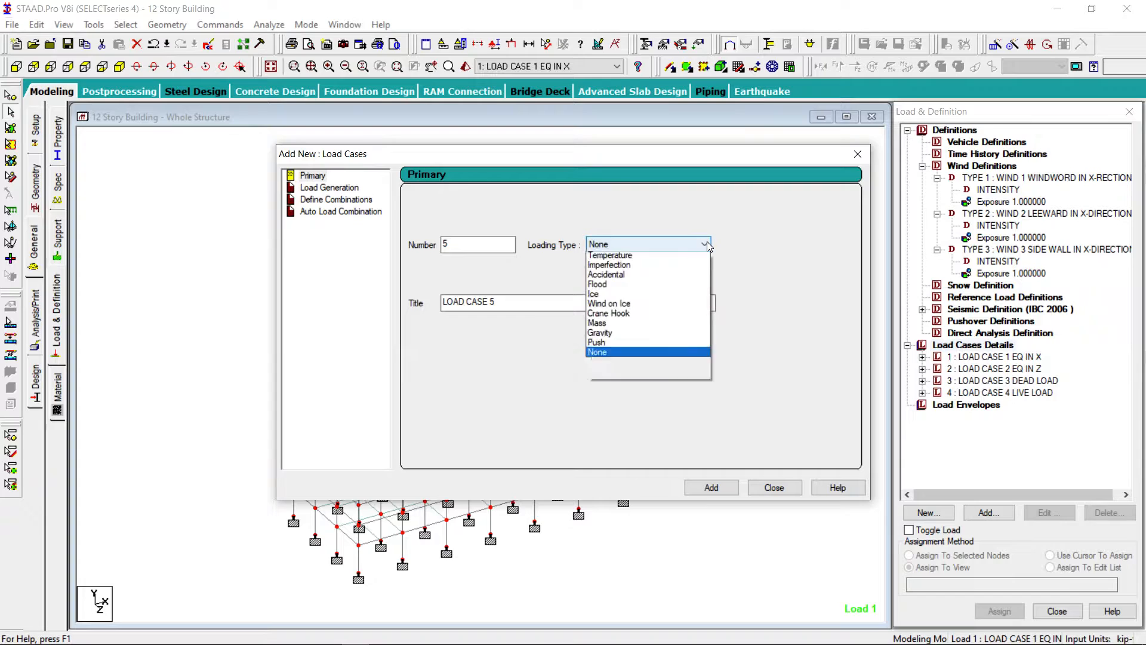
click(623, 287)
click(528, 304)
text(WIND)
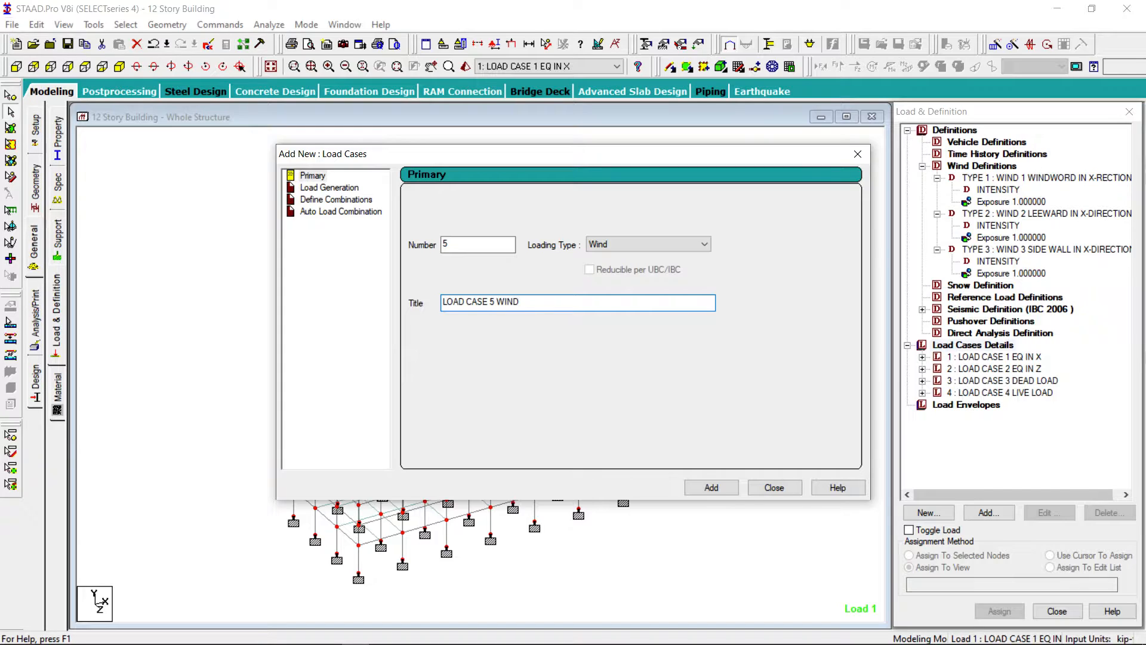
text( LOAD IN X-DIRECTION)
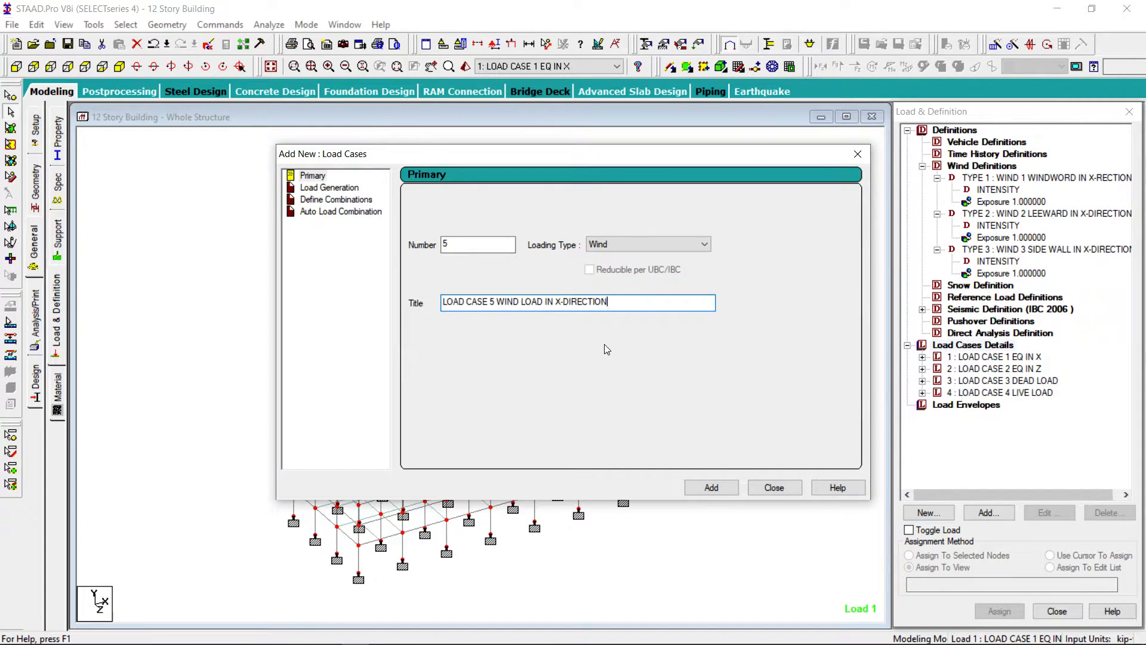
click(710, 487)
click(761, 489)
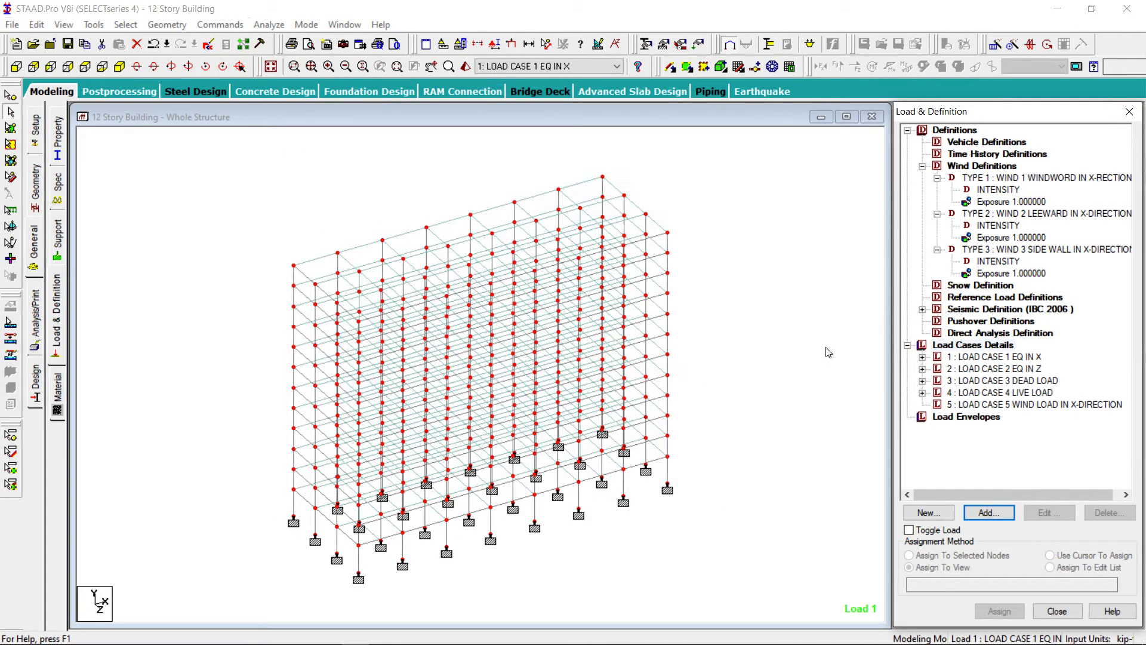
Add a Type 1 wind load on the X windward face to load case 5, with Y range 0 to 148 ft and X range 0 to 1 ft.
click(984, 409)
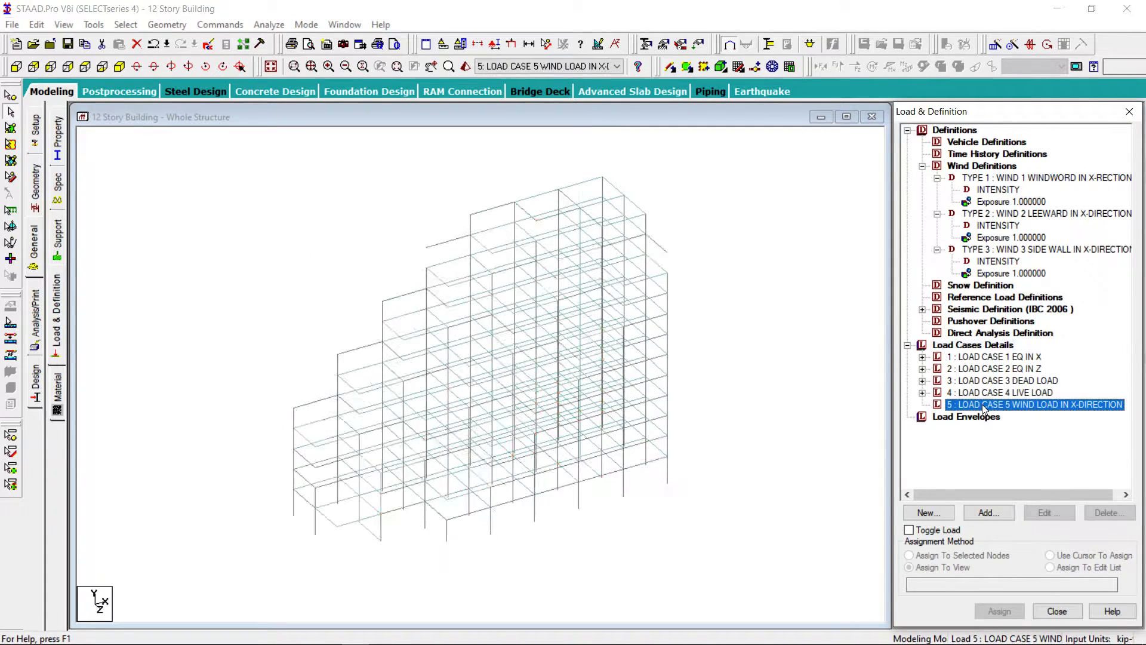
click(999, 515)
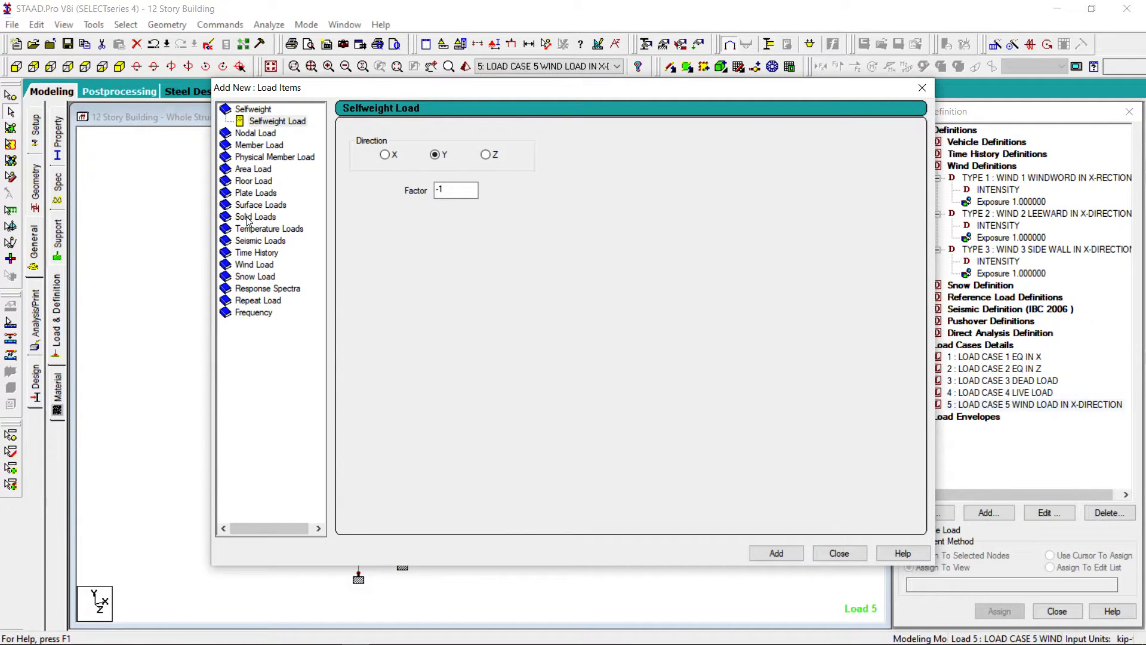
click(251, 263)
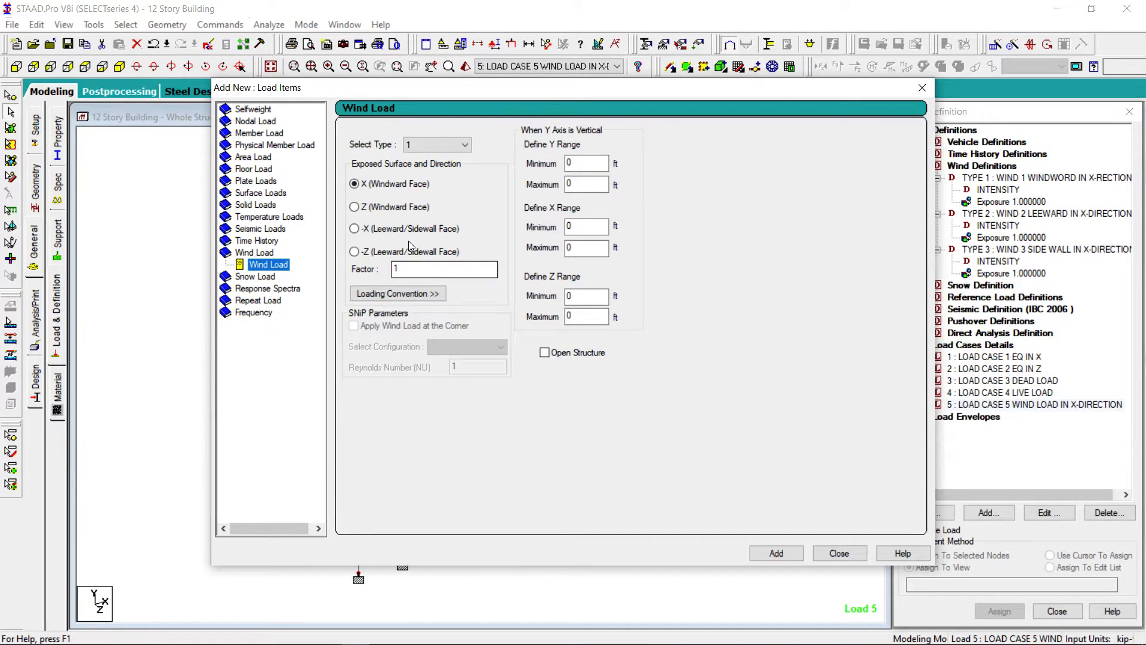
double_click(594, 165)
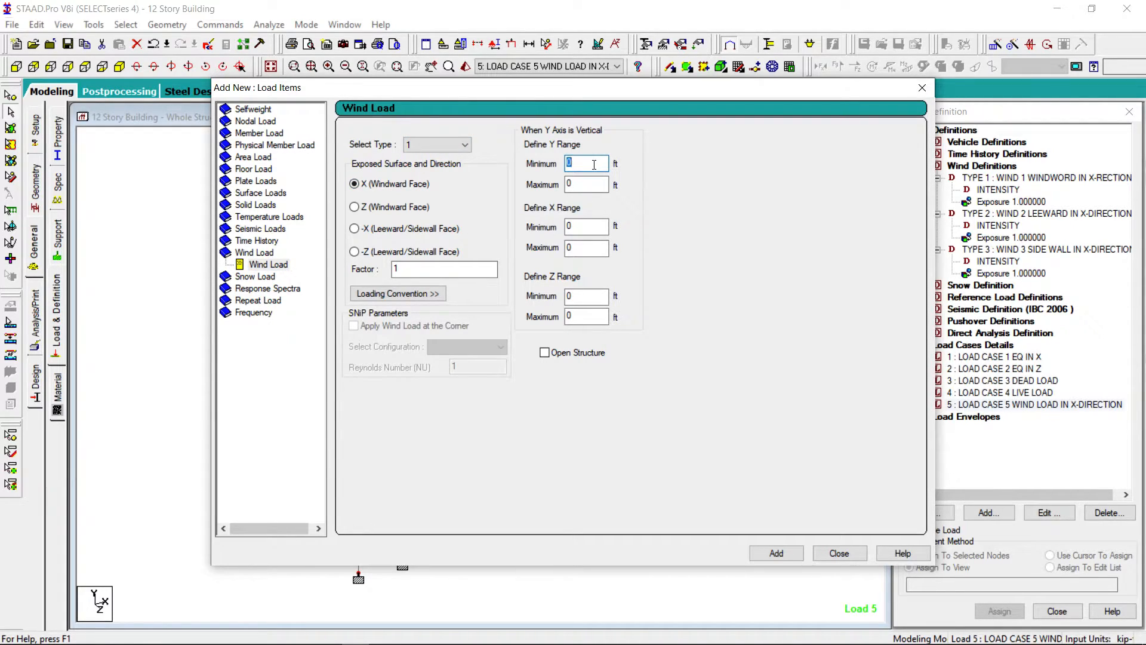
double_click(587, 186)
text(148)
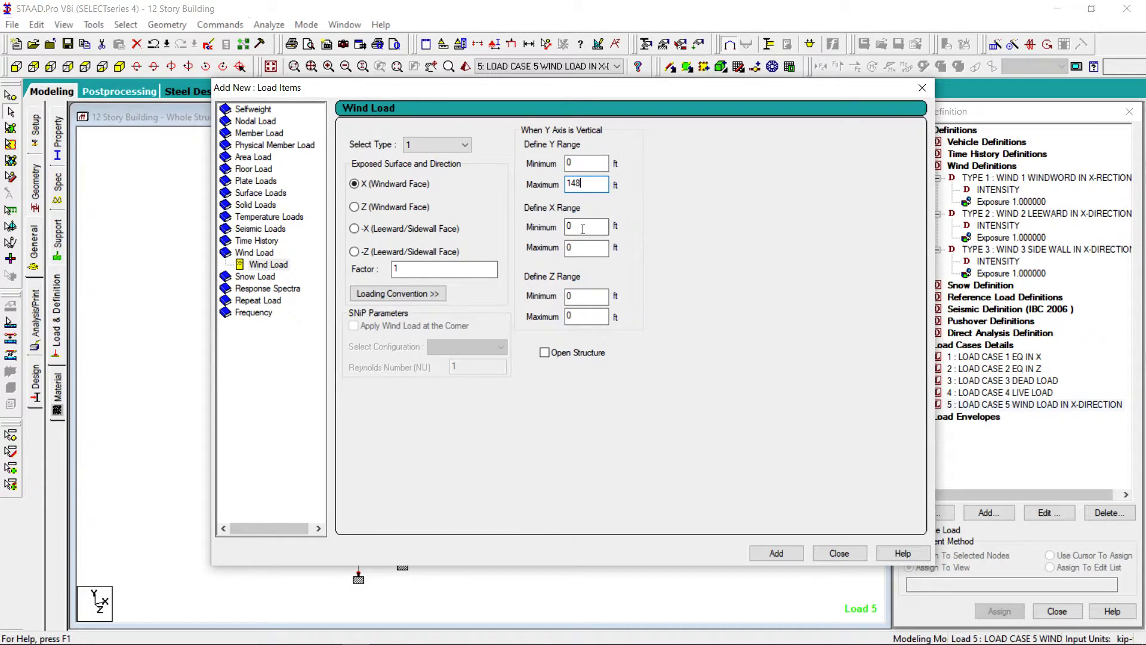
double_click(581, 251)
text(1)
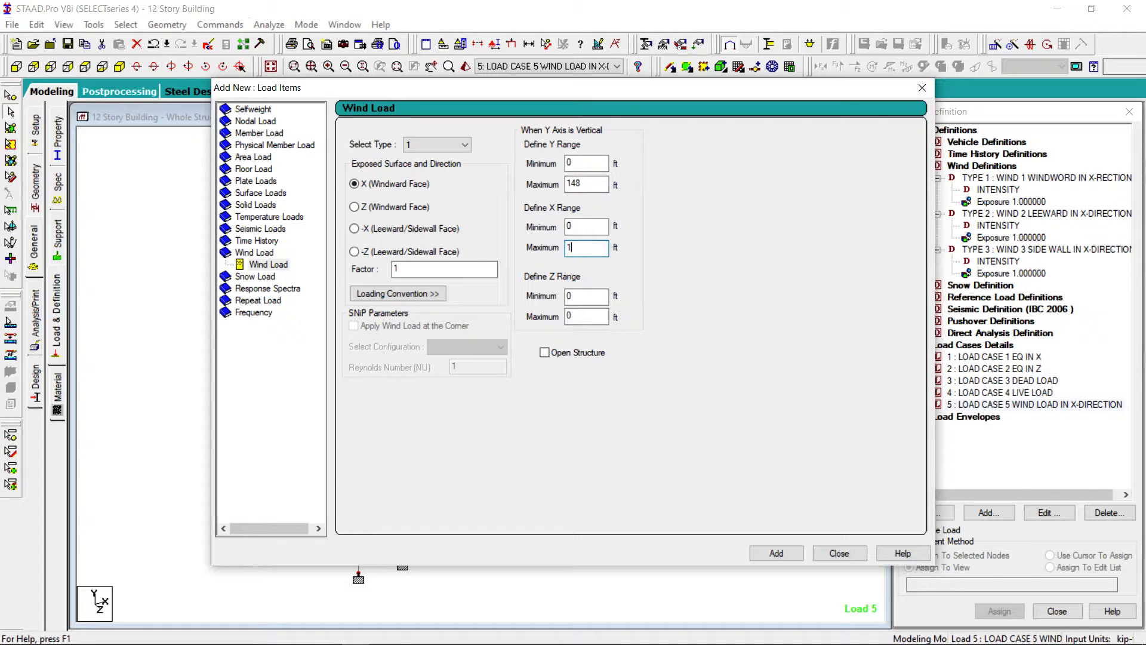
click(582, 227)
click(776, 553)
click(831, 554)
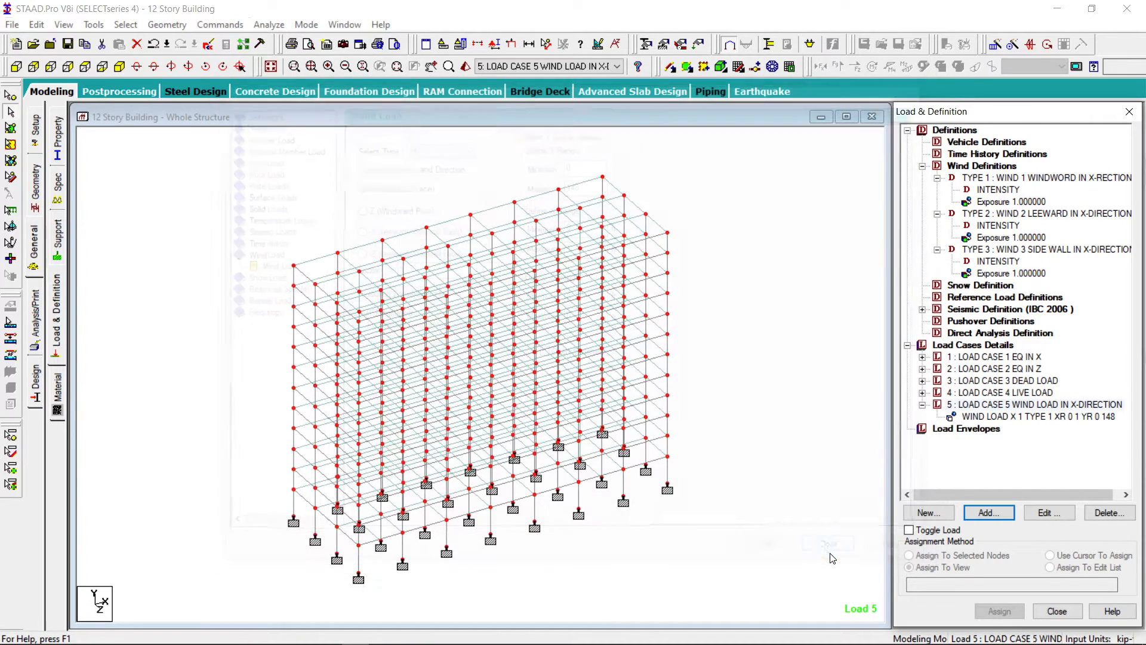
click(966, 417)
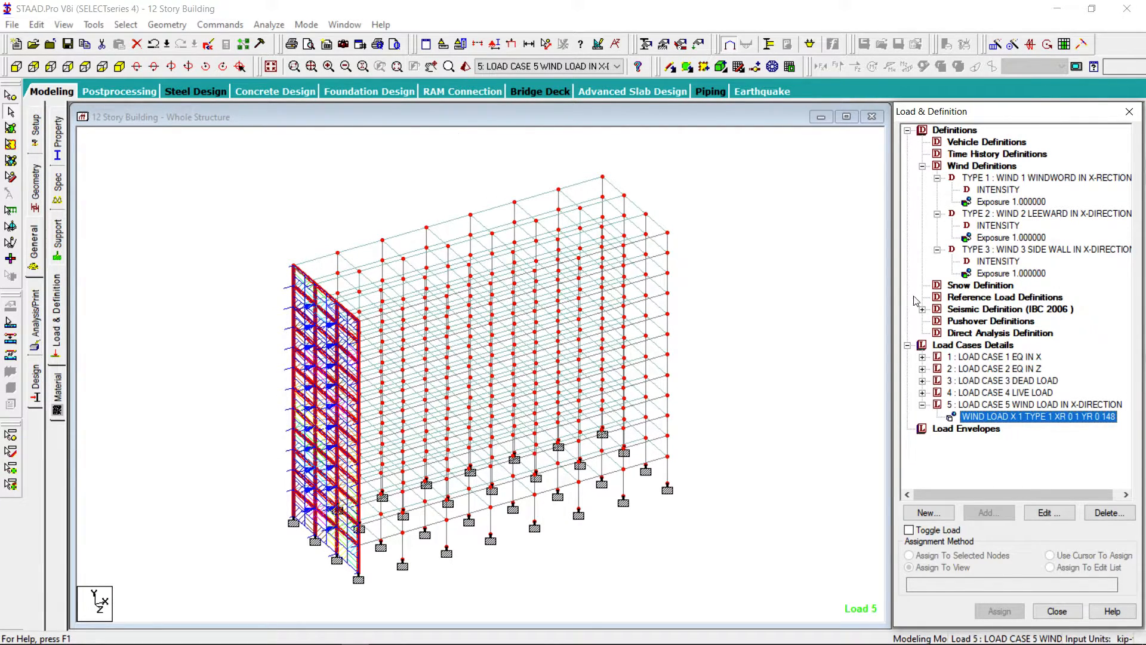
Start another wind load item in load case 5, using Type 2 on the -X leeward/sidewall face.
click(998, 404)
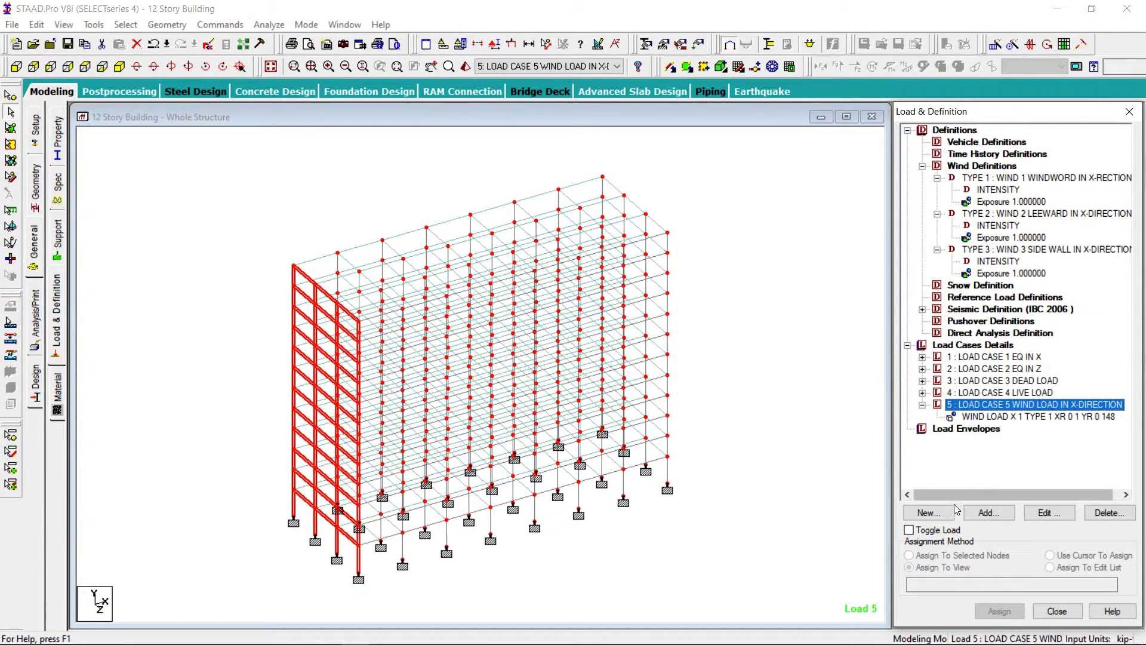
click(988, 512)
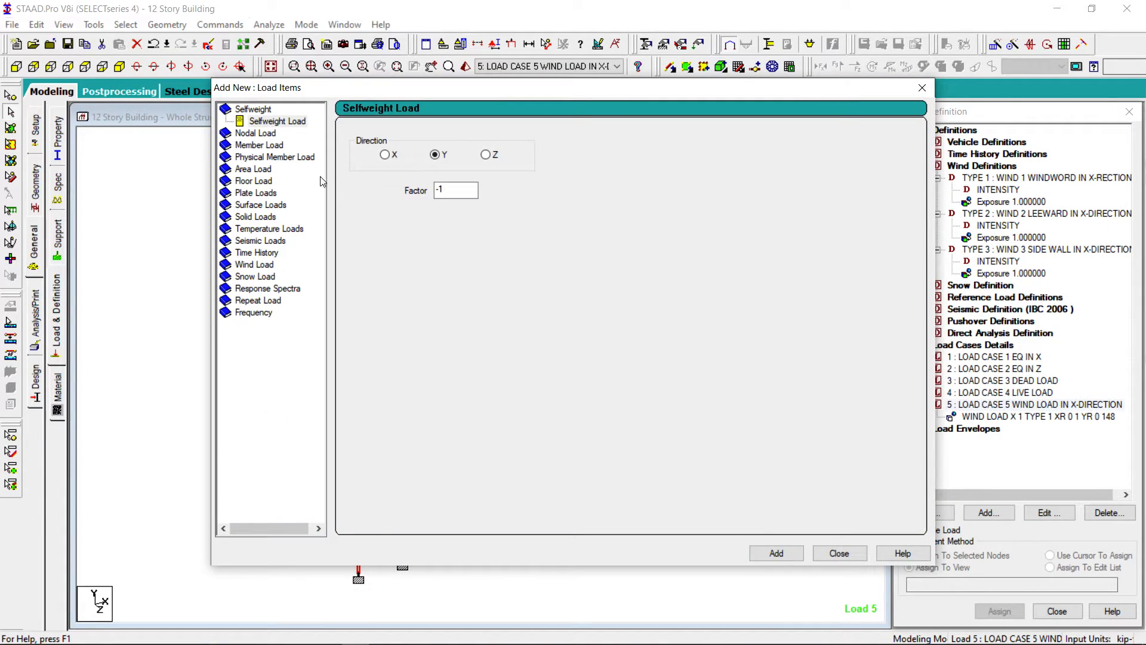
click(251, 267)
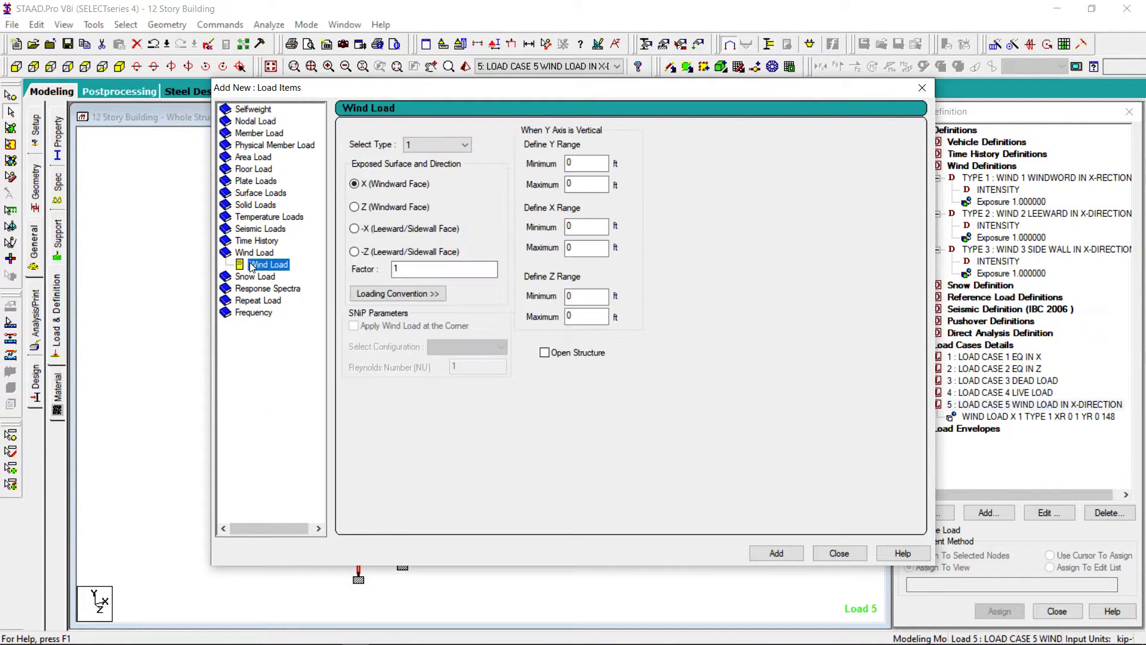
click(466, 148)
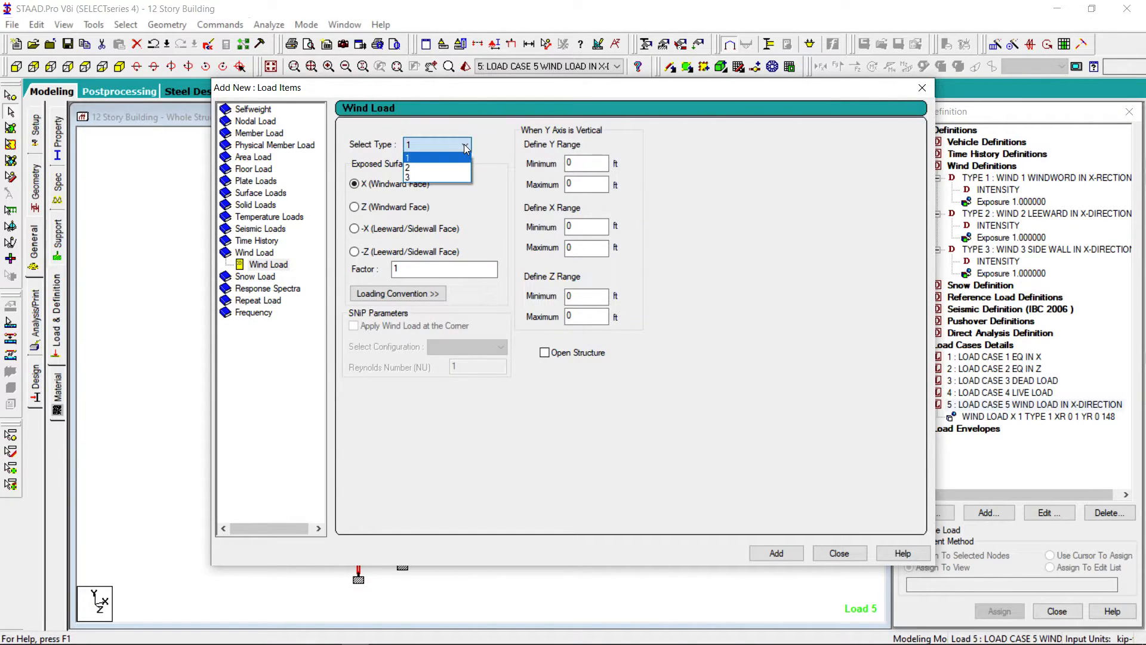
click(414, 168)
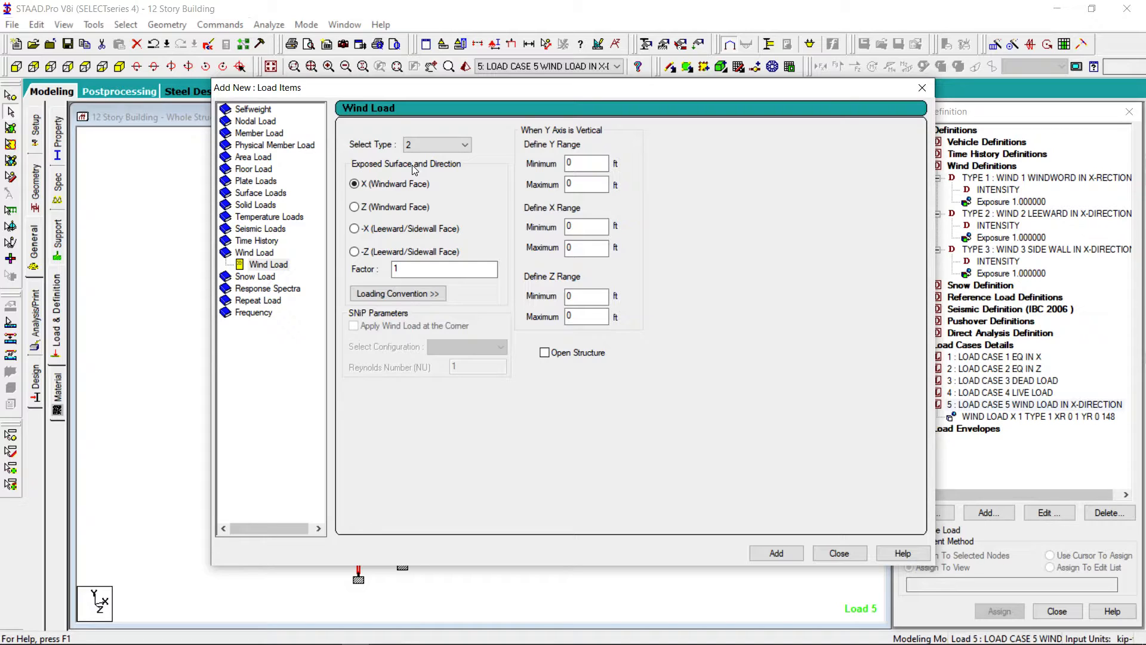
click(408, 232)
Set the leeward load's Y range to 0 to 148 ft and X range to 183 to 185 ft, add it, and compare it with the windward load.
double_click(600, 164)
double_click(584, 183)
double_click(603, 225)
text(183)
drag(604, 248, 521, 244)
text(1)
click(771, 553)
click(837, 553)
click(993, 428)
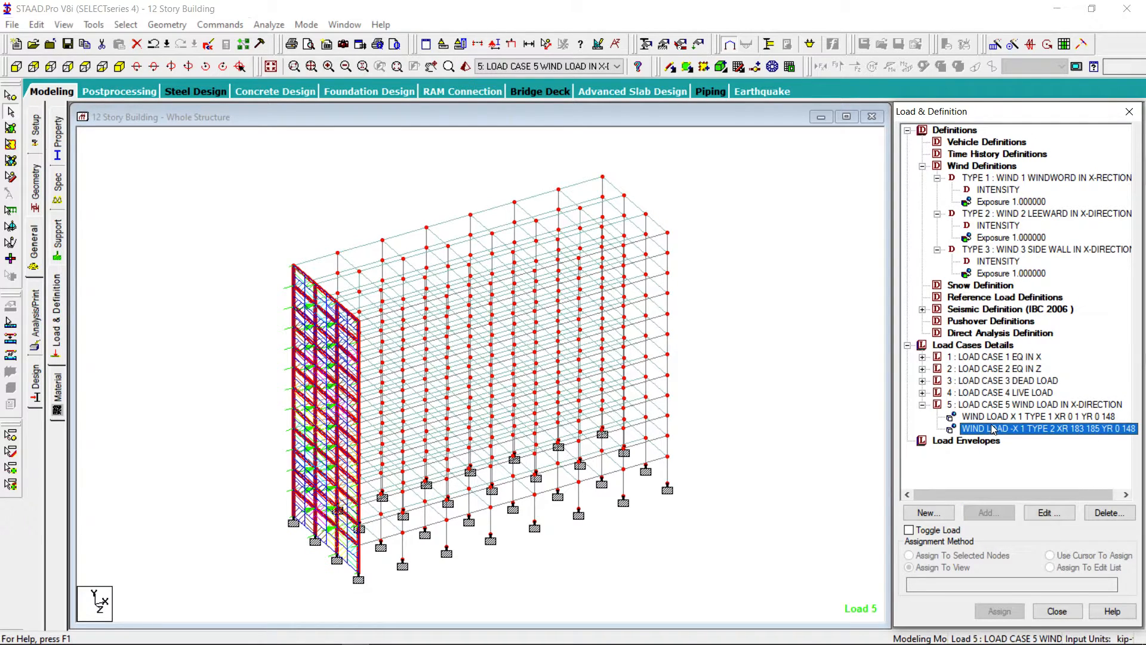
click(1051, 417)
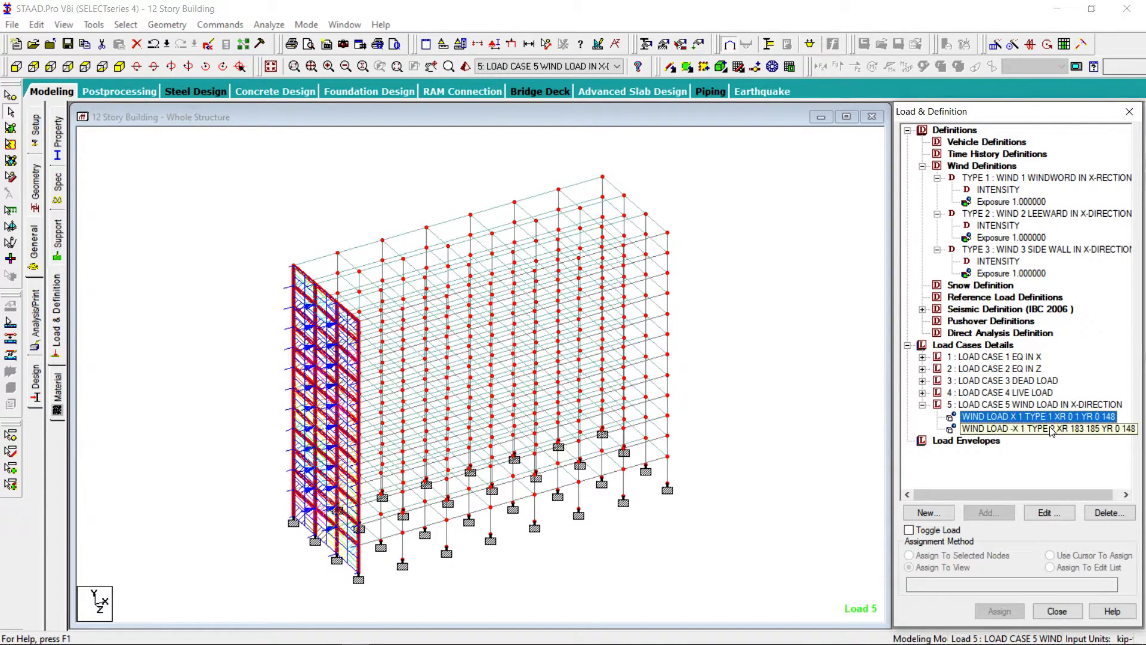
Edit the Type 2 leeward wind load to set both the minimum and maximum of its X range to 0 ft.
click(1051, 428)
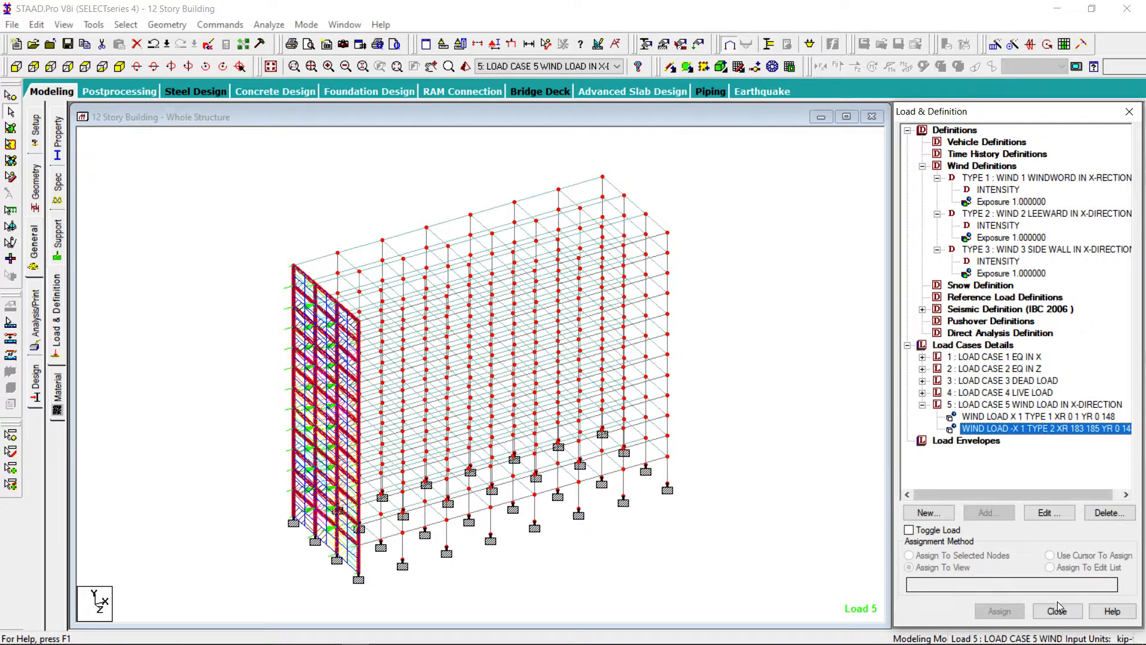
click(1049, 513)
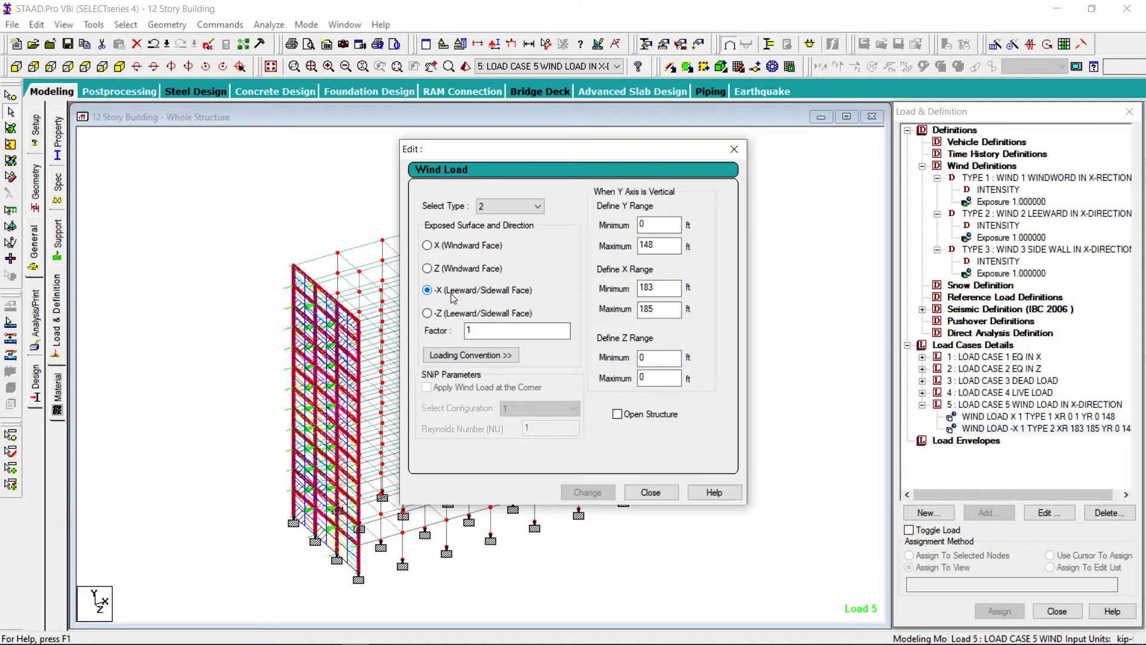
double_click(669, 290)
key(BackSpace)
double_click(650, 308)
key(BackSpace)
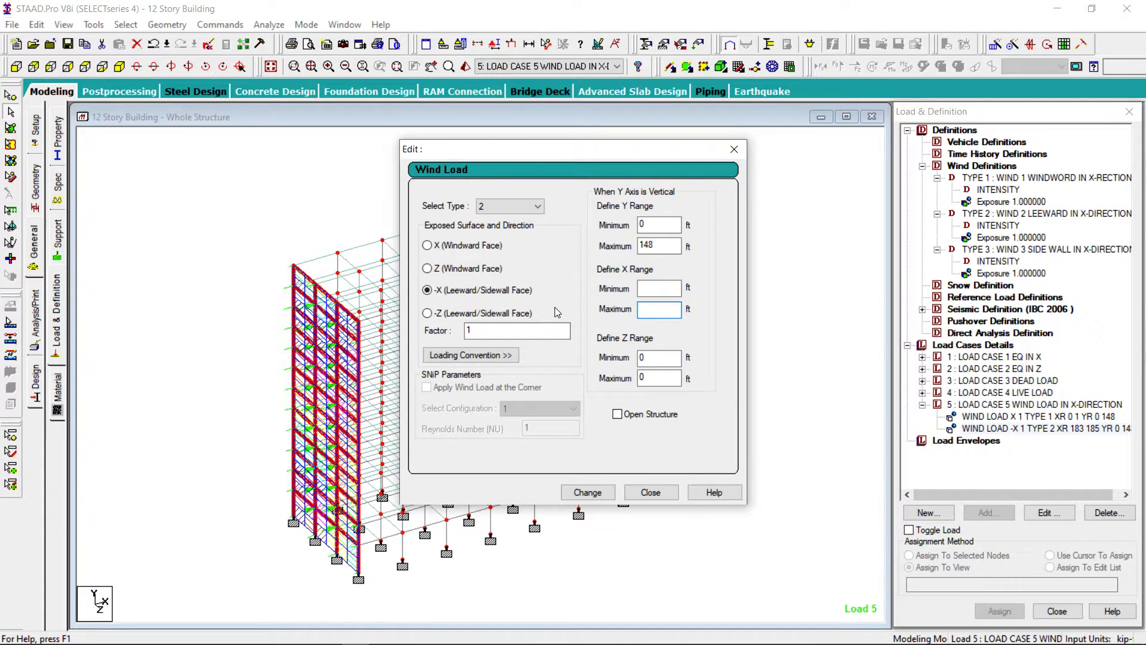
click(587, 492)
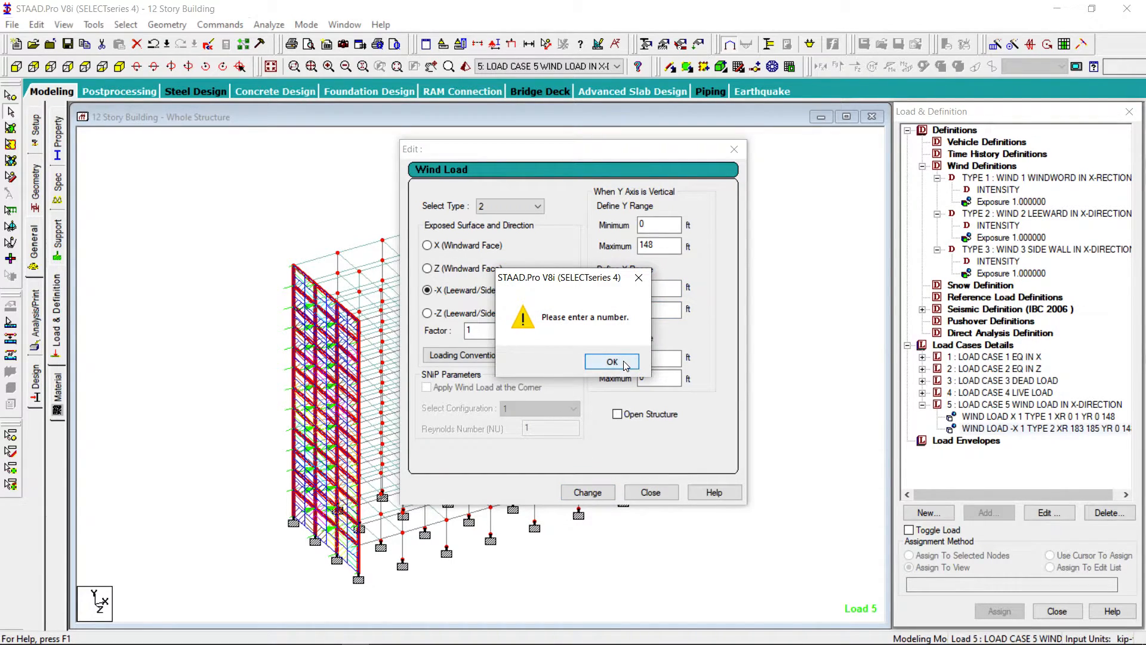
click(624, 365)
text(0)
click(665, 307)
text(0)
click(587, 492)
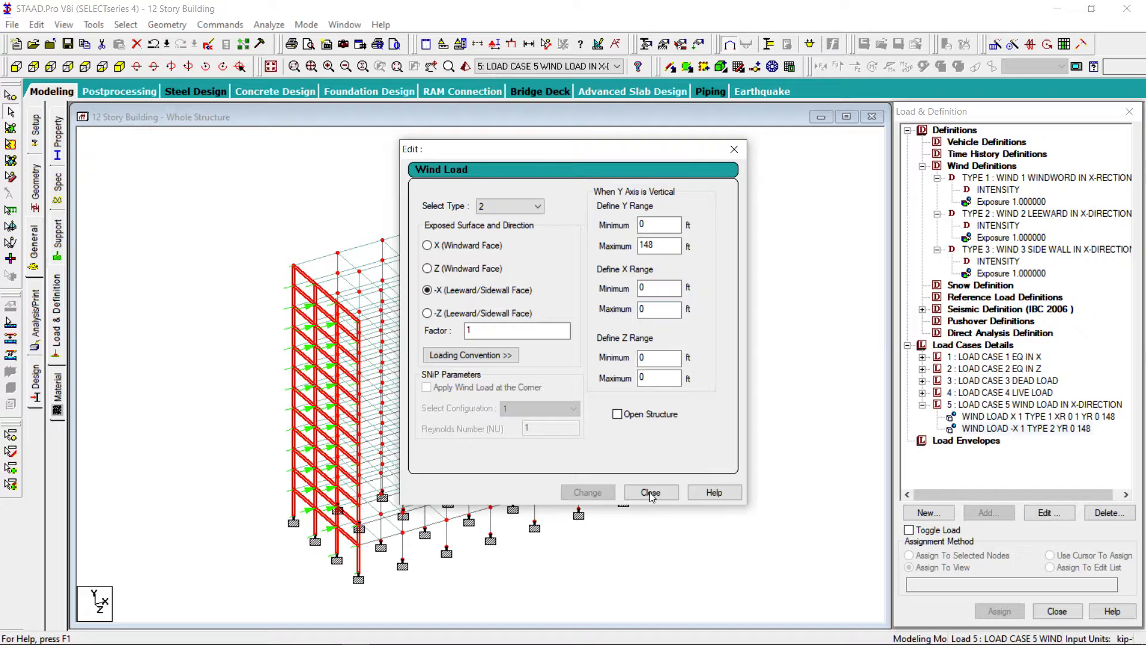
click(650, 493)
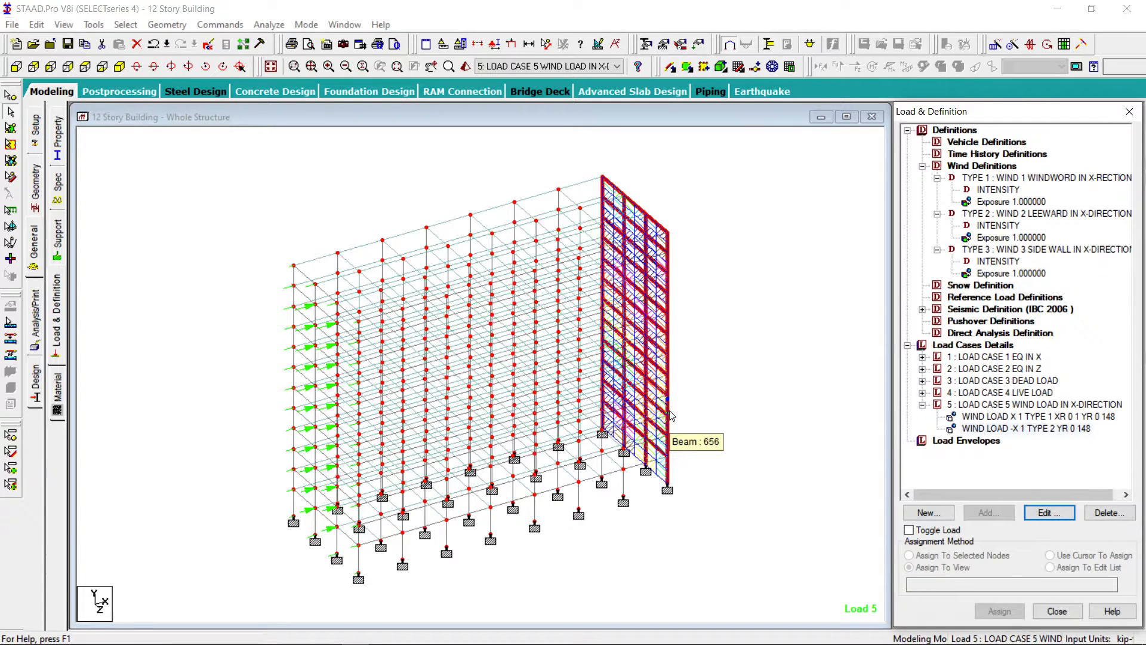
Add a Type 3 wind load on the -Z leeward/sidewall face to load case 5, with Y range 0 to 148 ft and Z range 0 to 1 ft.
click(990, 404)
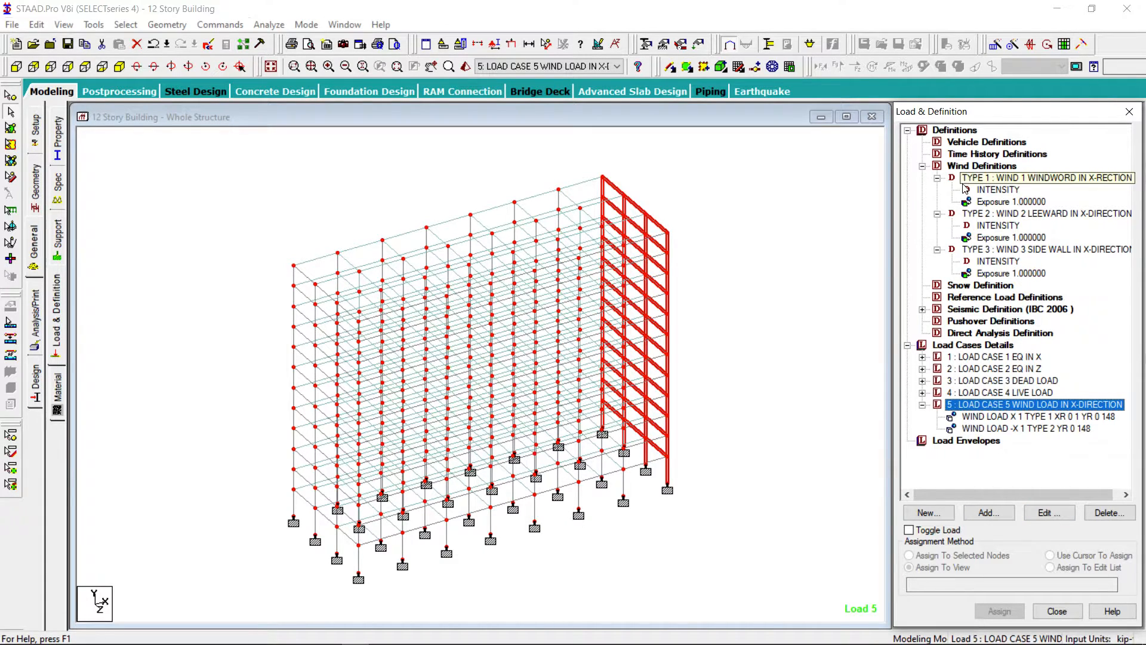
click(989, 512)
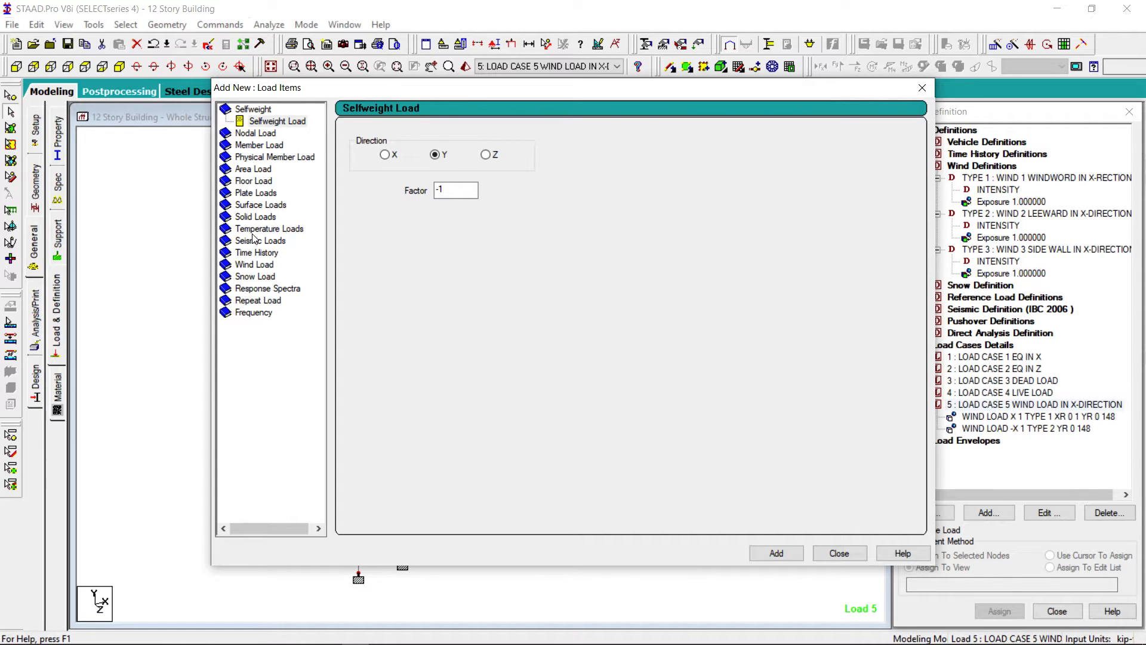
click(257, 264)
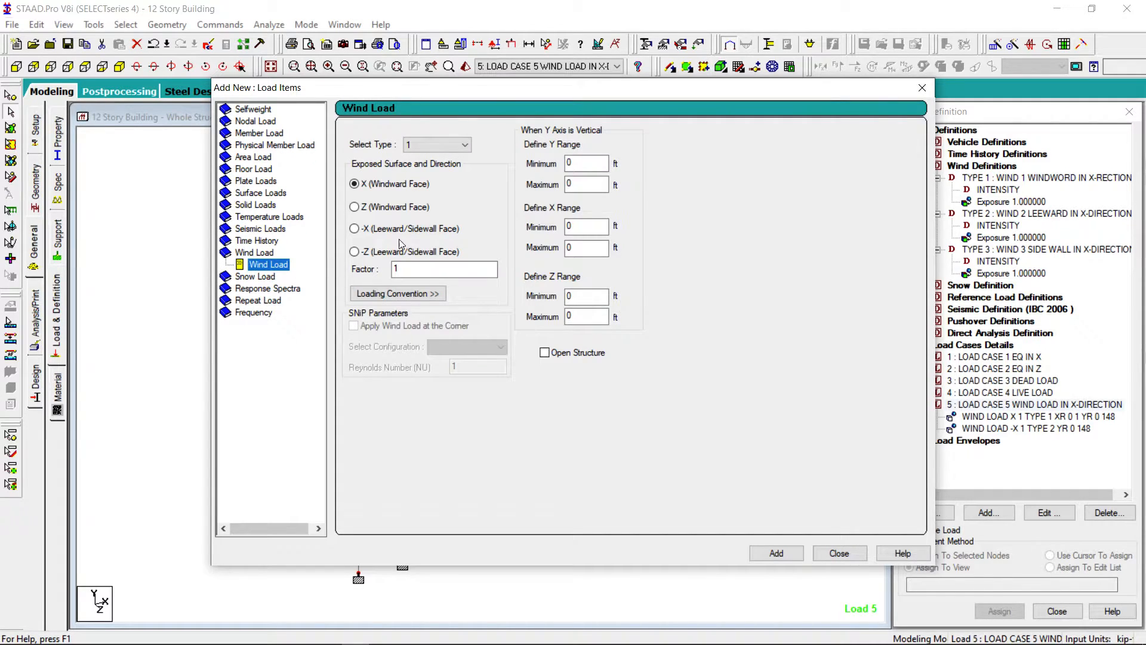
click(470, 147)
click(430, 177)
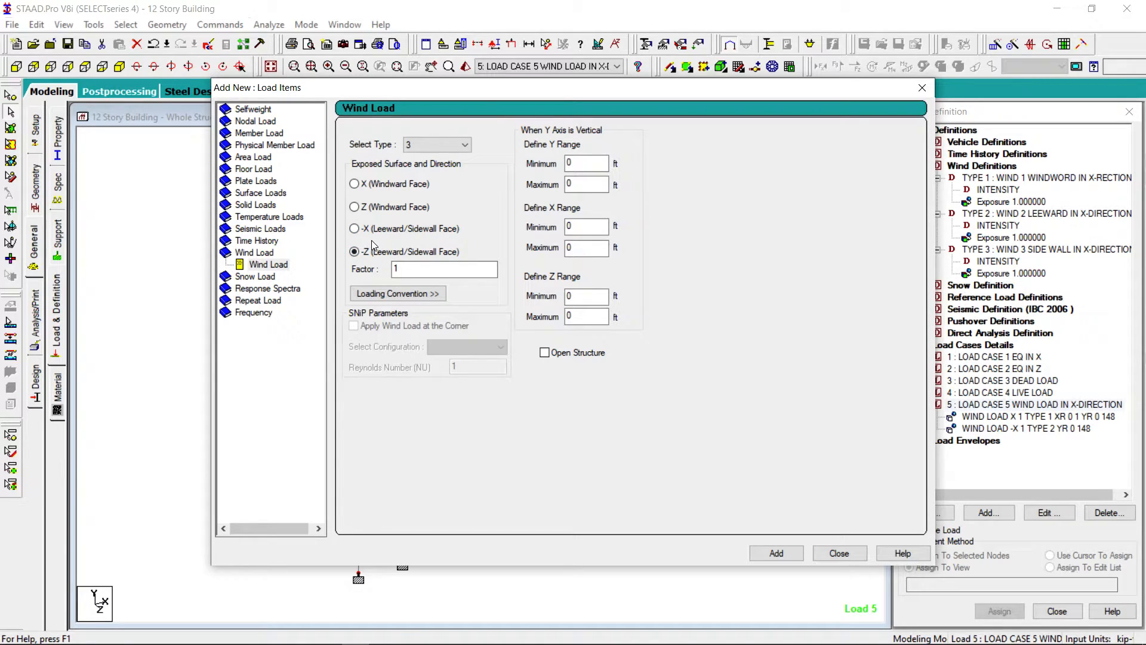
double_click(585, 163)
double_click(594, 184)
text(14)
click(581, 315)
text(1)
click(786, 556)
click(838, 553)
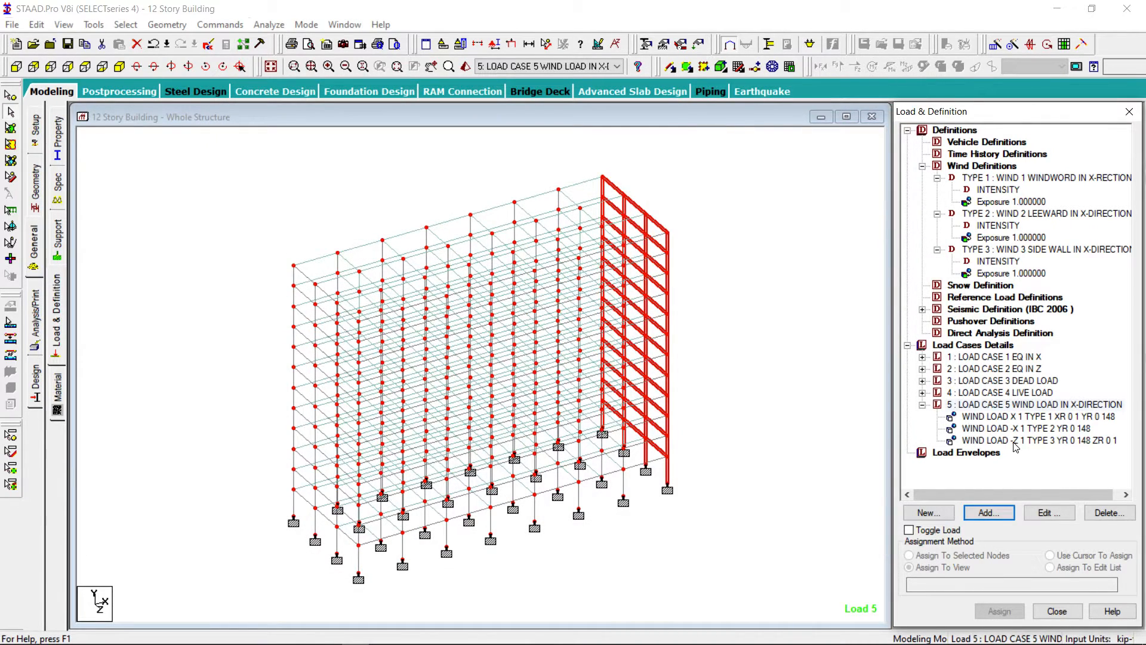
View the Type 3 -Z wind load in side elevation and change its factor to -1.
click(1015, 442)
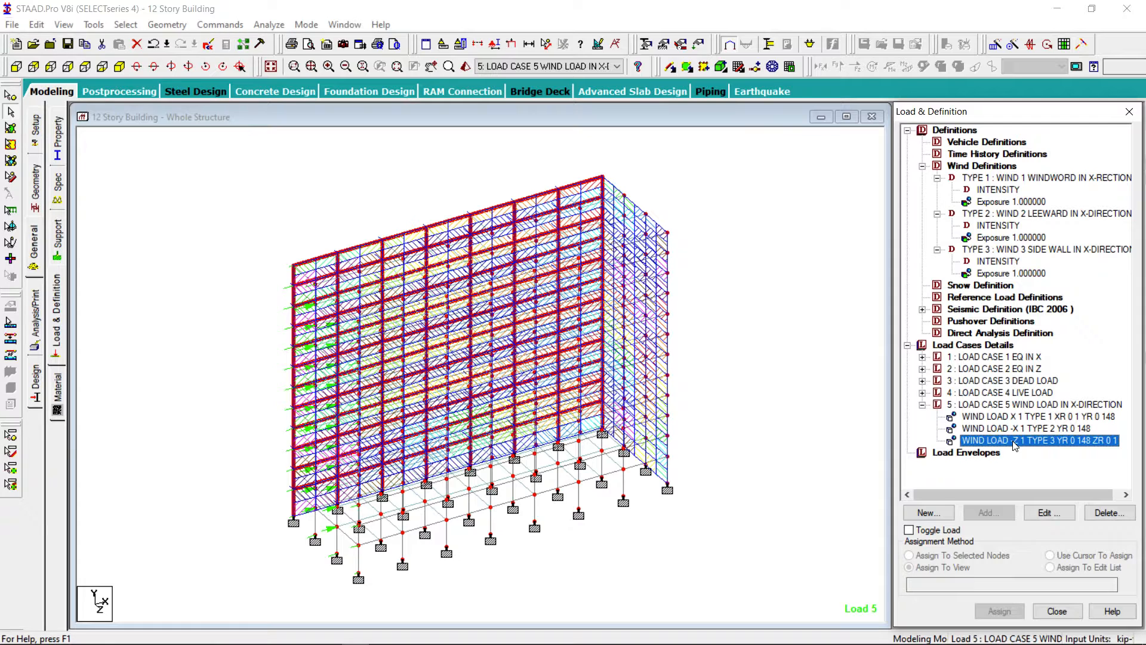
click(16, 67)
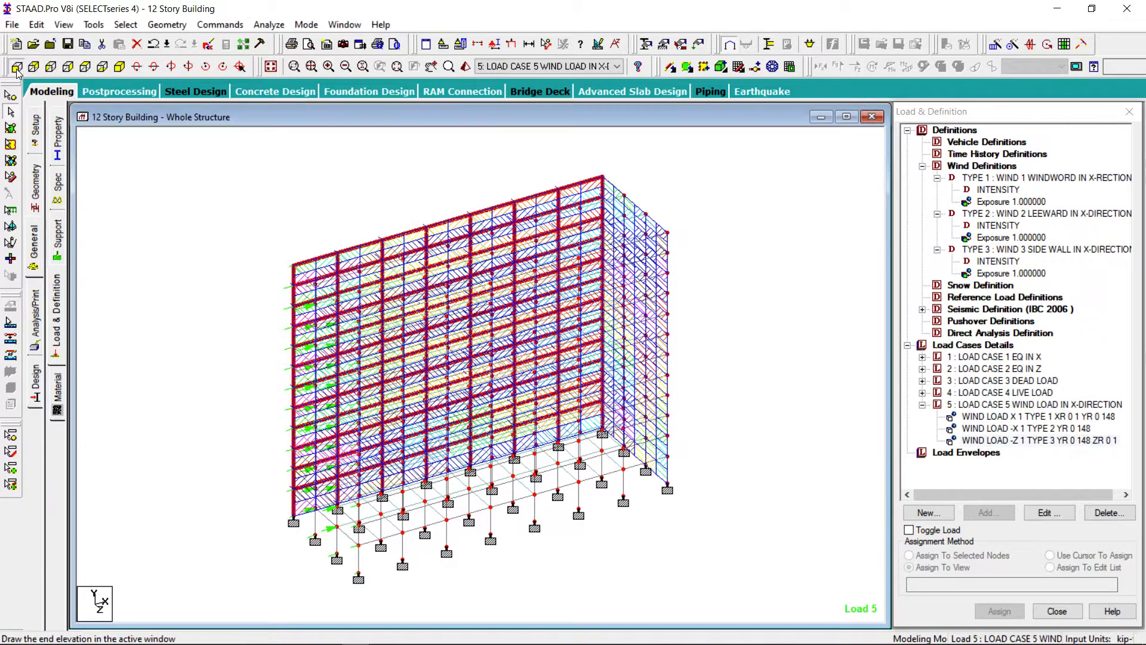
click(51, 67)
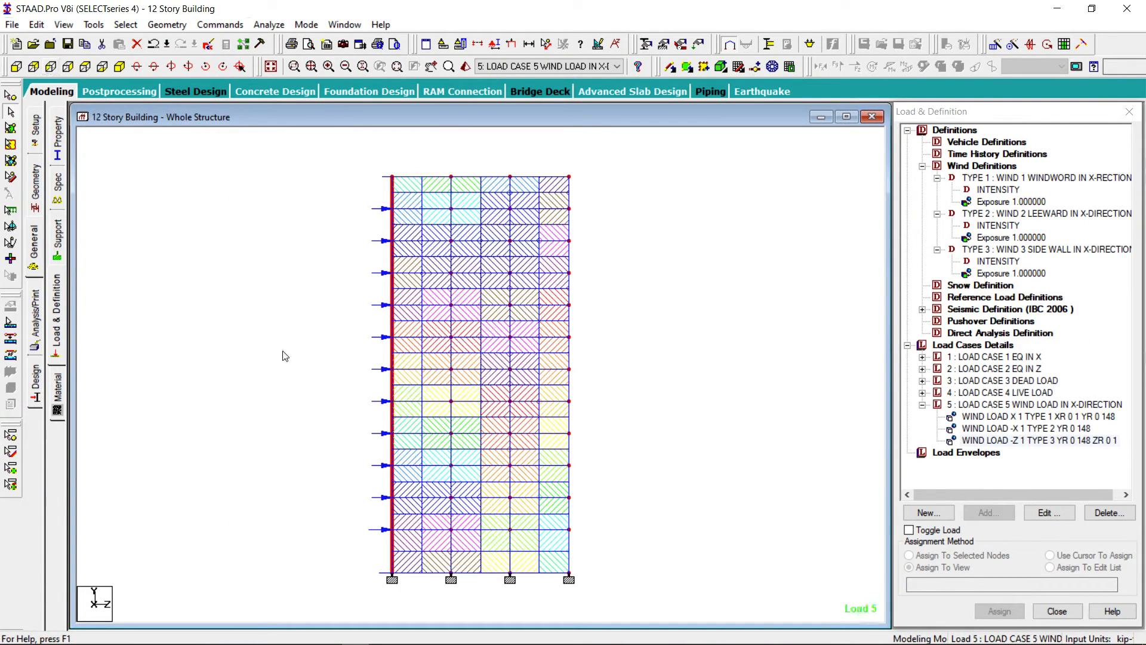
click(1043, 513)
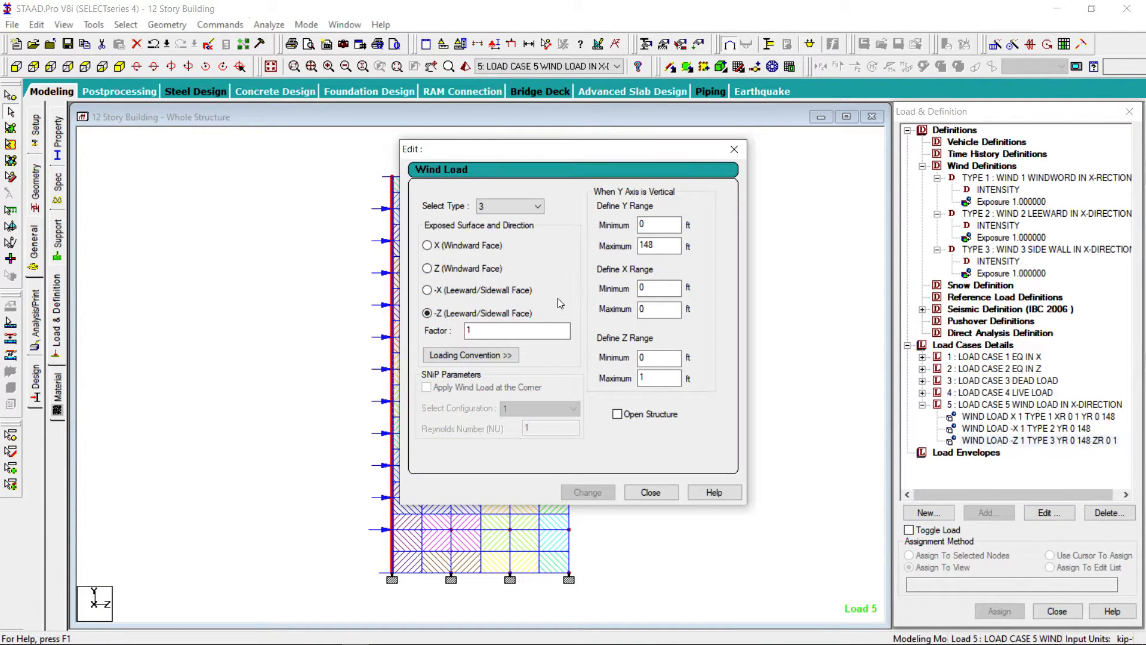
click(480, 333)
text(-)
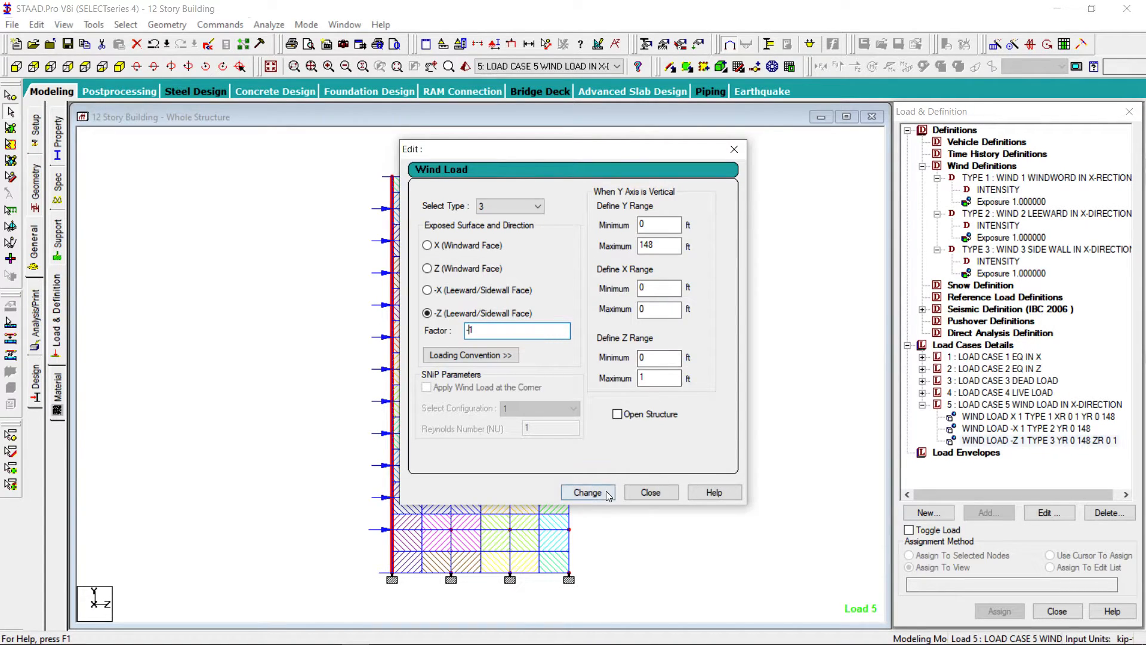
click(588, 492)
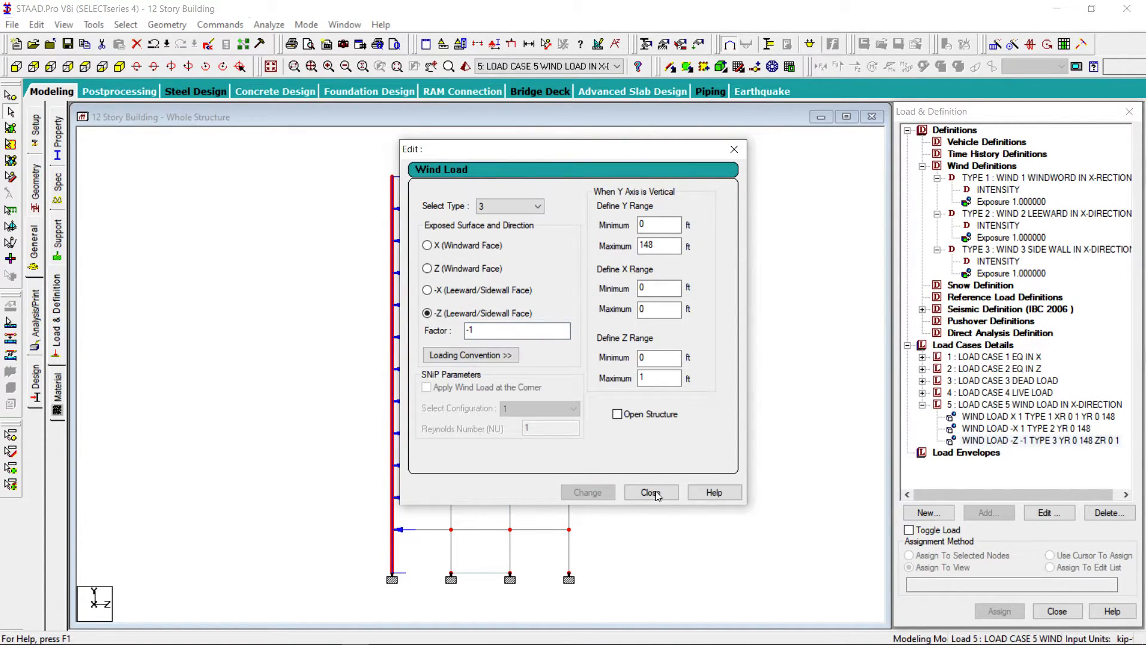
click(650, 492)
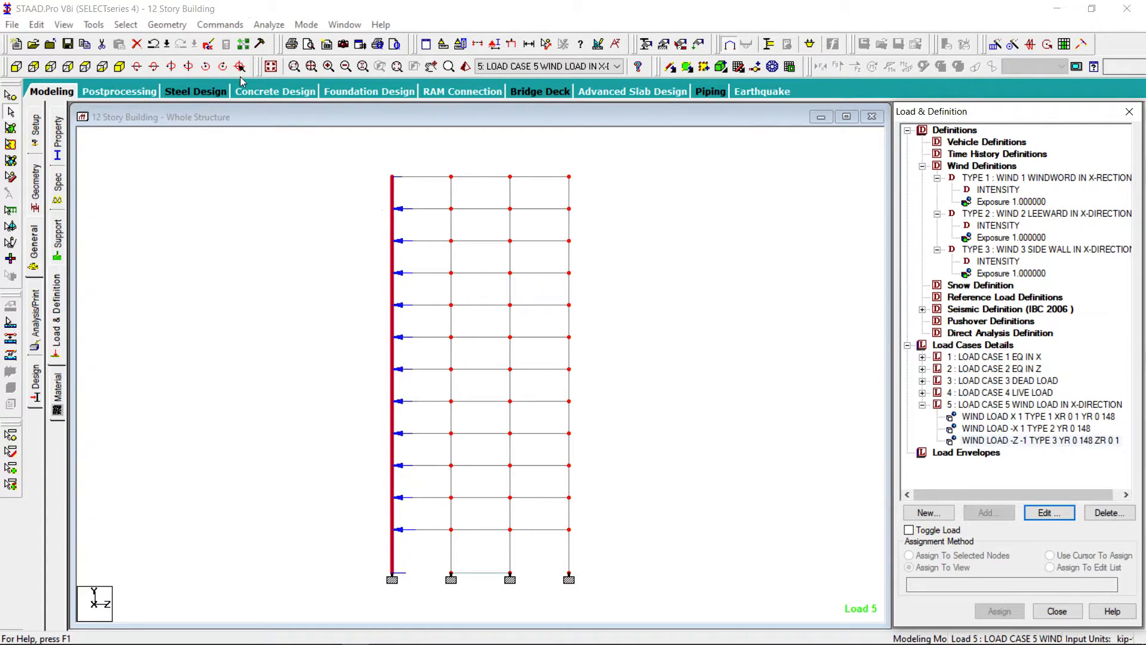
click(271, 66)
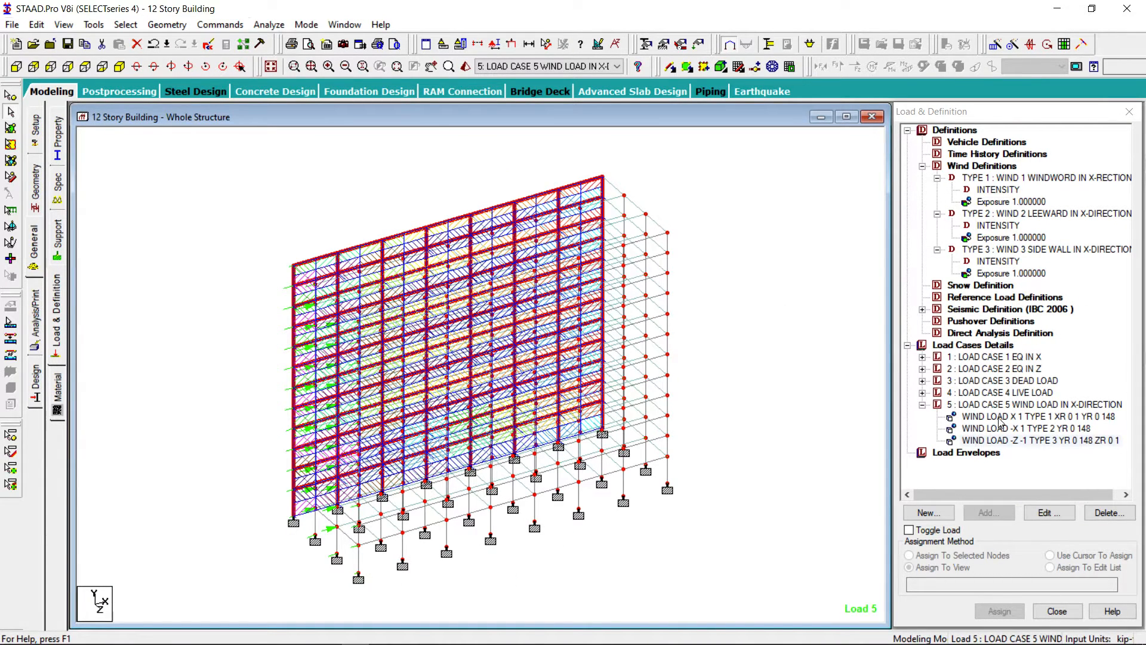
Start another wind load item in load case 5, using Type 3 on the -Z leeward/sidewall face.
click(1006, 406)
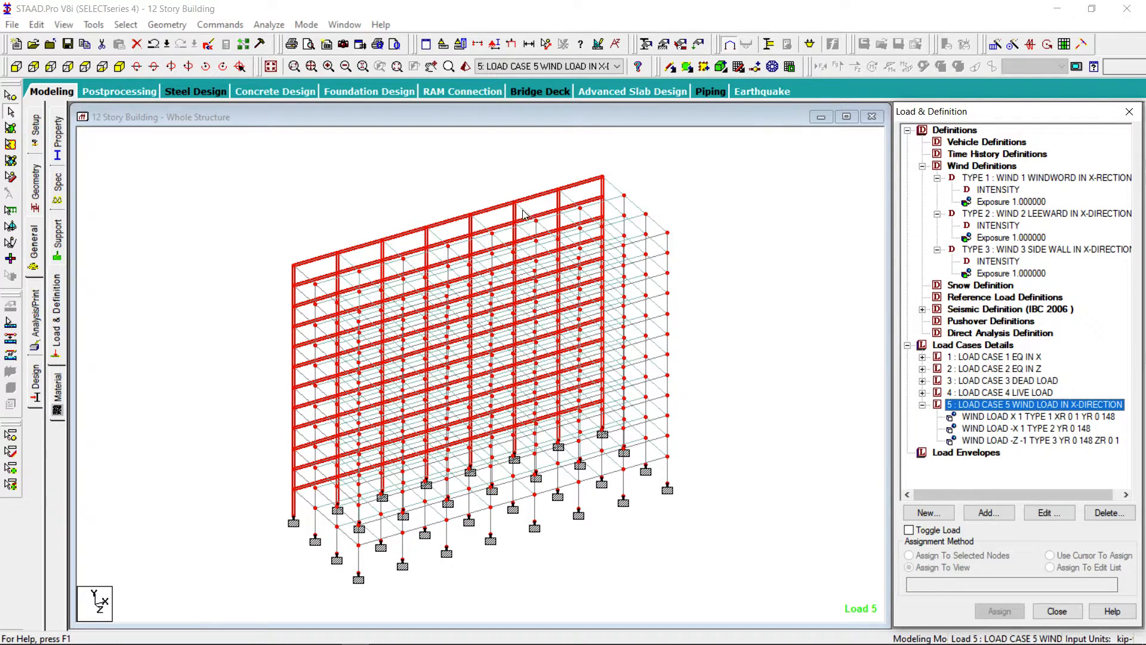
click(515, 169)
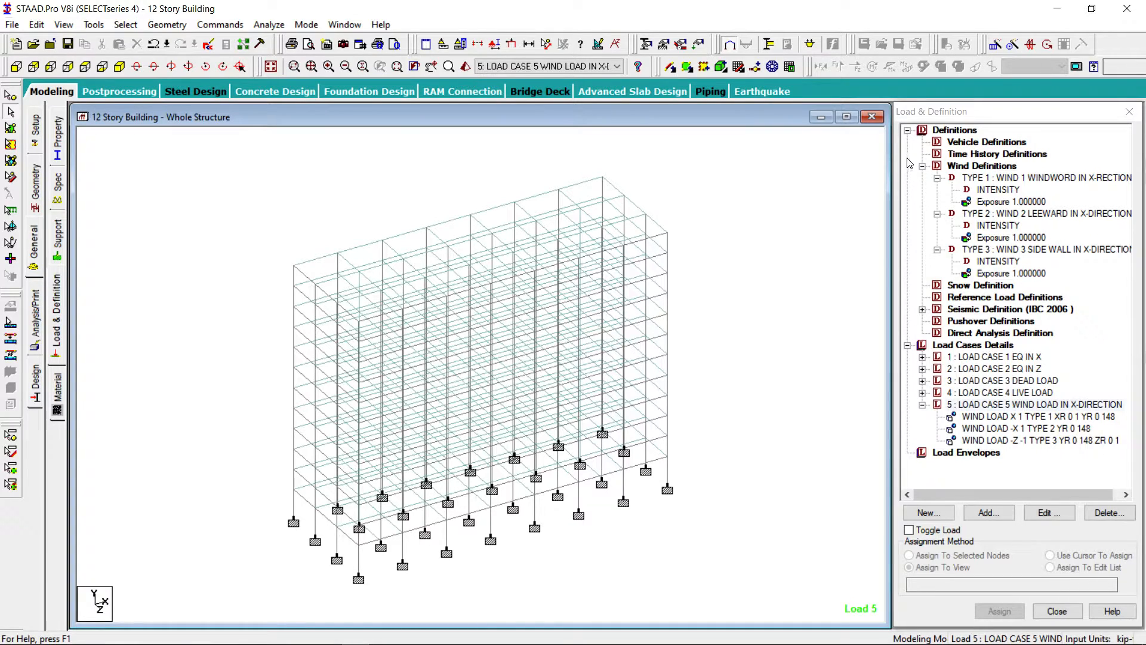
click(988, 513)
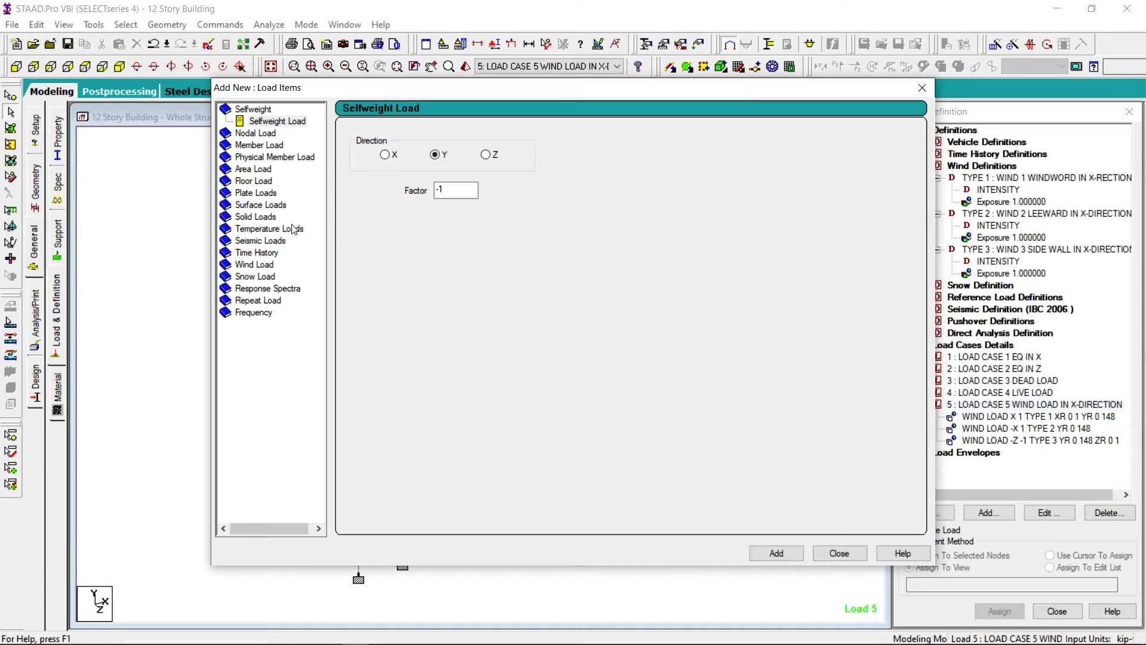
click(254, 264)
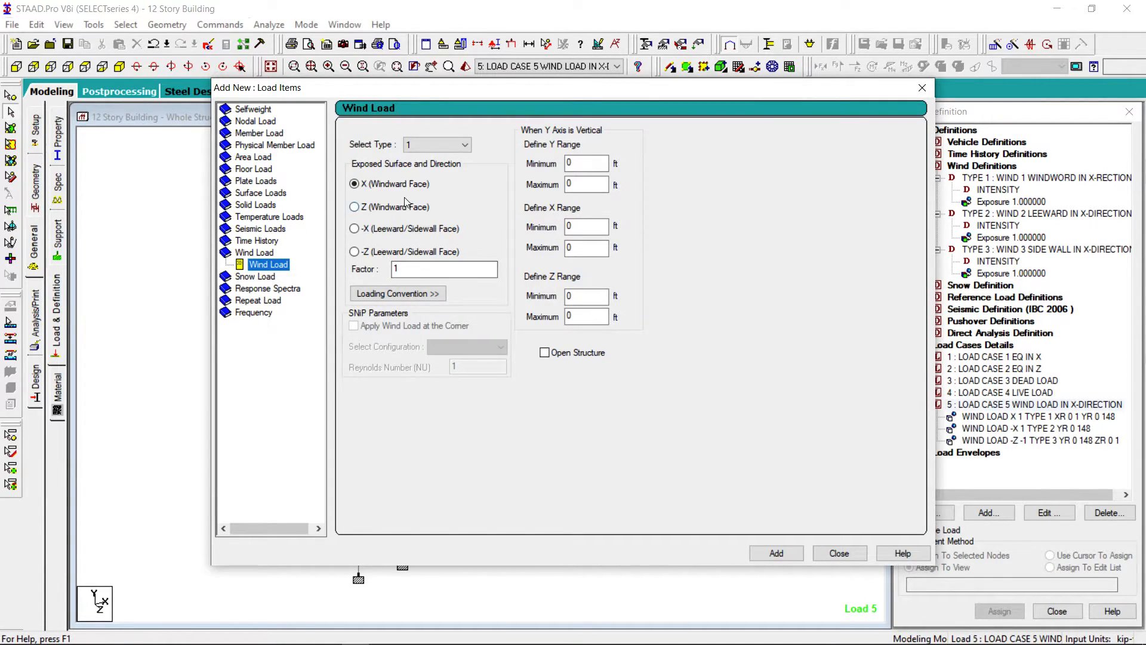
click(442, 145)
click(420, 178)
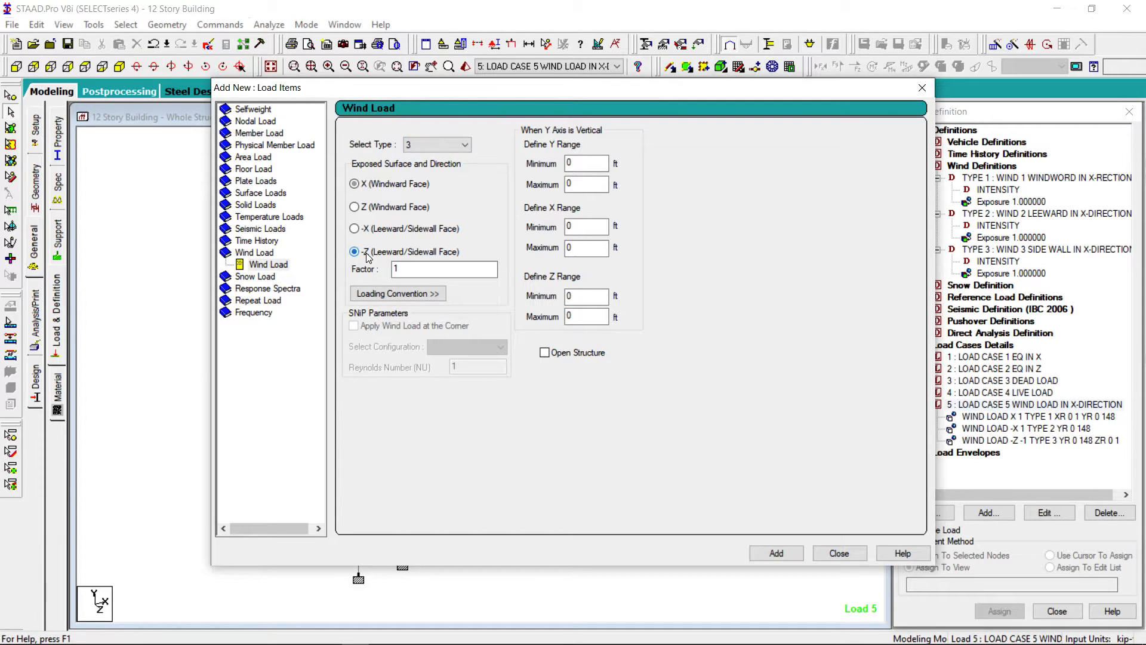
Set the new wind load's Y range to 0 to 148 ft and Z range to 67 to 69 ft, and add it.
double_click(598, 162)
double_click(584, 185)
text(148)
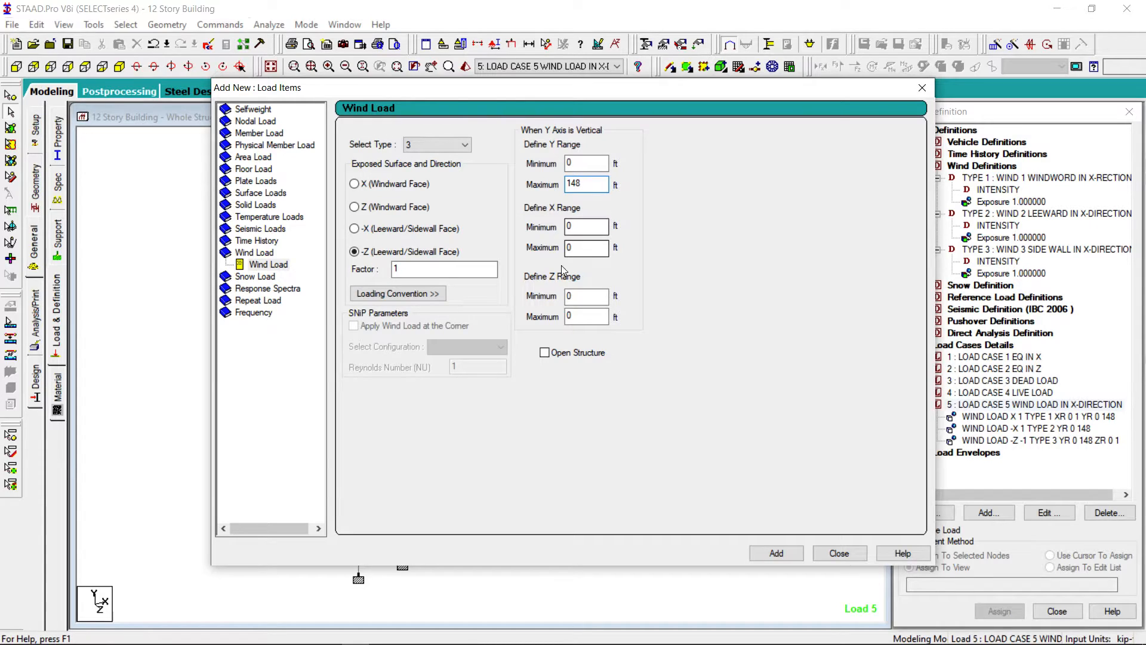
double_click(588, 296)
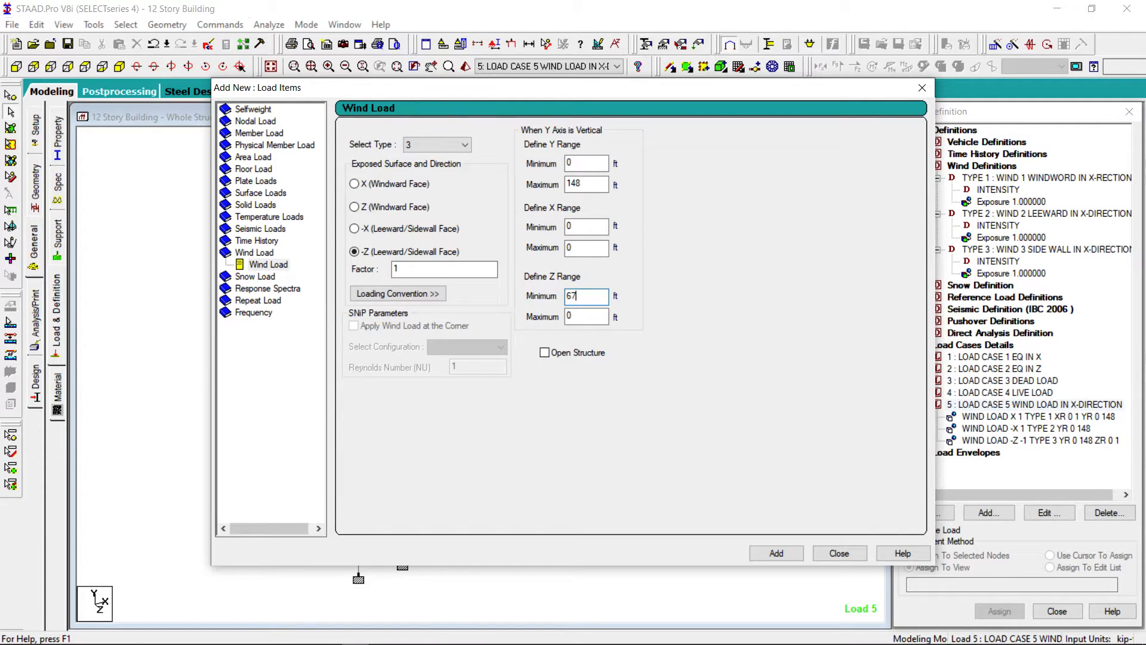
double_click(570, 317)
text(6)
click(776, 553)
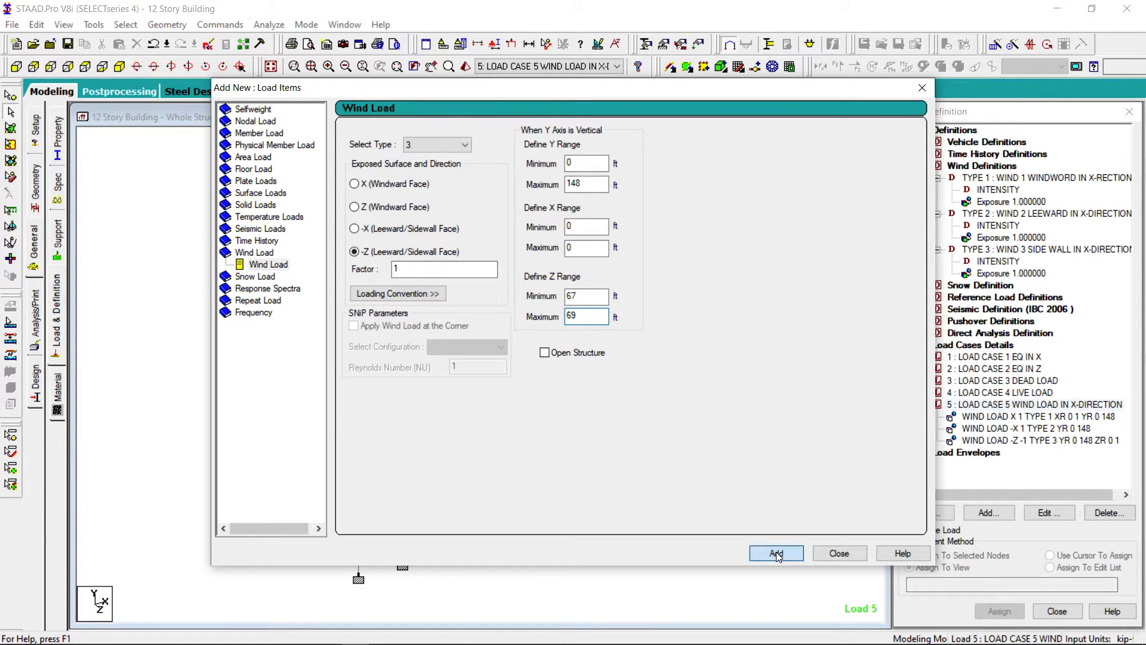
click(838, 553)
Edit the newest Type 3 -Z wind load to set both its Z range minimum and maximum to 0 ft, allowing the auto save.
click(1039, 452)
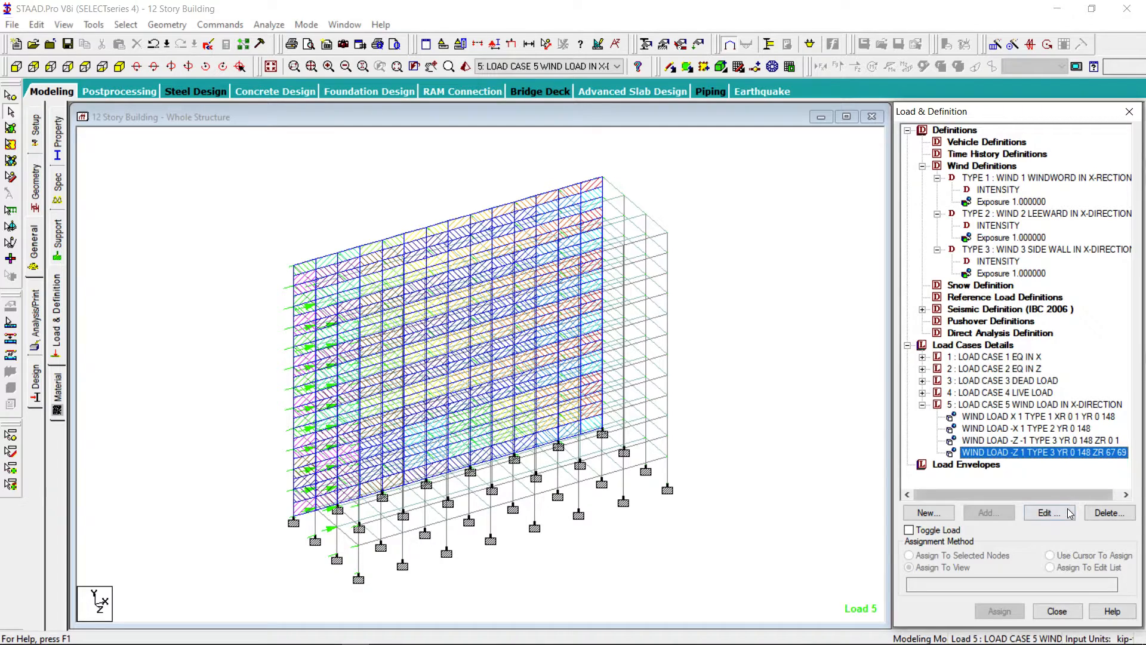
click(1048, 512)
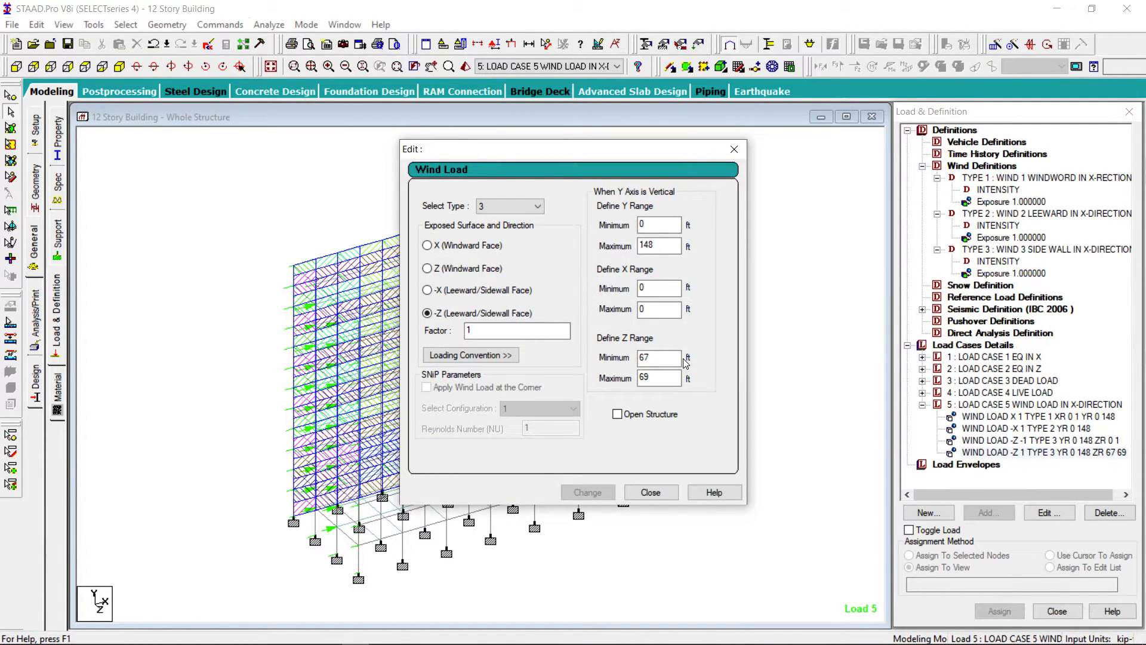
drag(669, 358, 616, 356)
key(BackSpace)
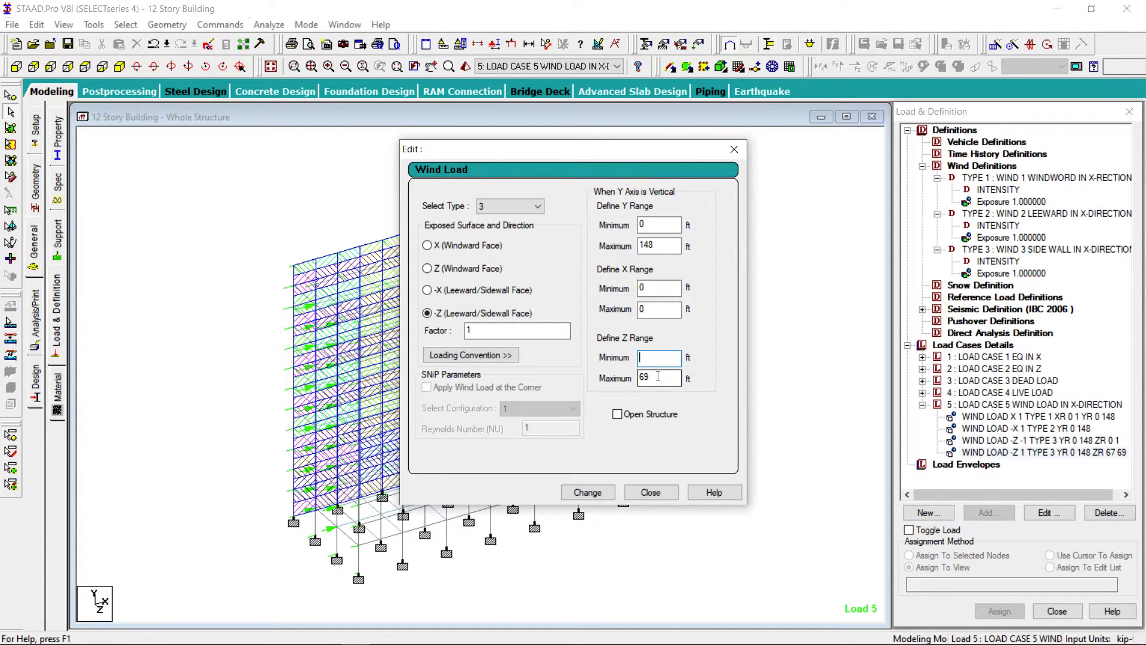
drag(657, 374, 621, 380)
key(BackSpace)
click(587, 492)
click(615, 363)
click(664, 357)
text(0)
key(Return)
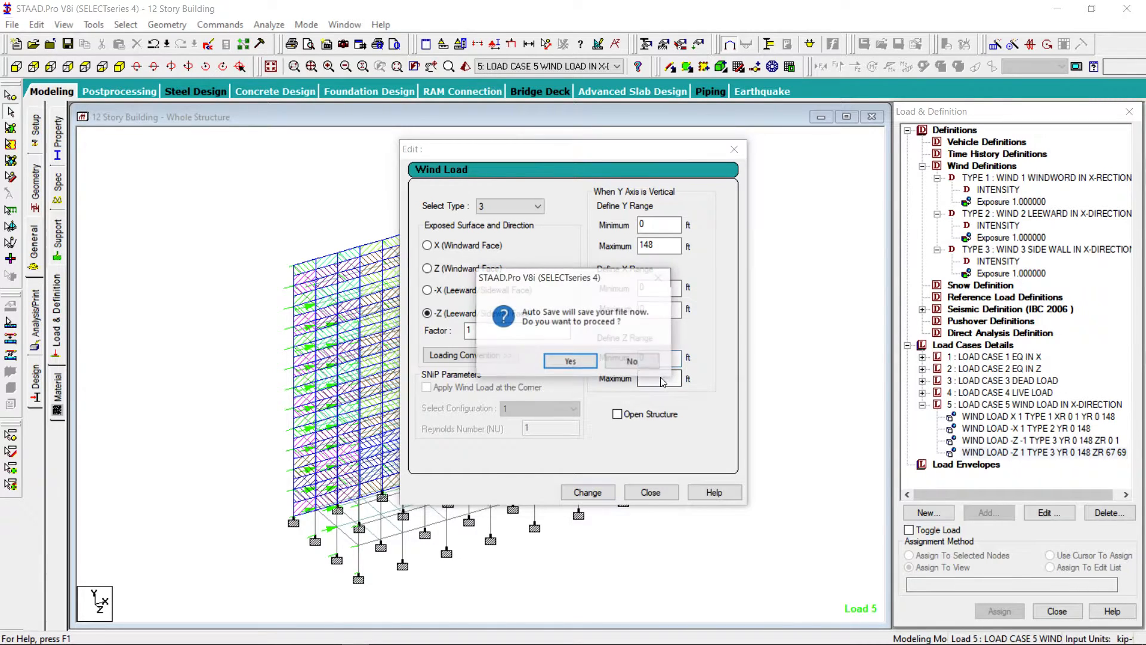
key(Return)
click(657, 378)
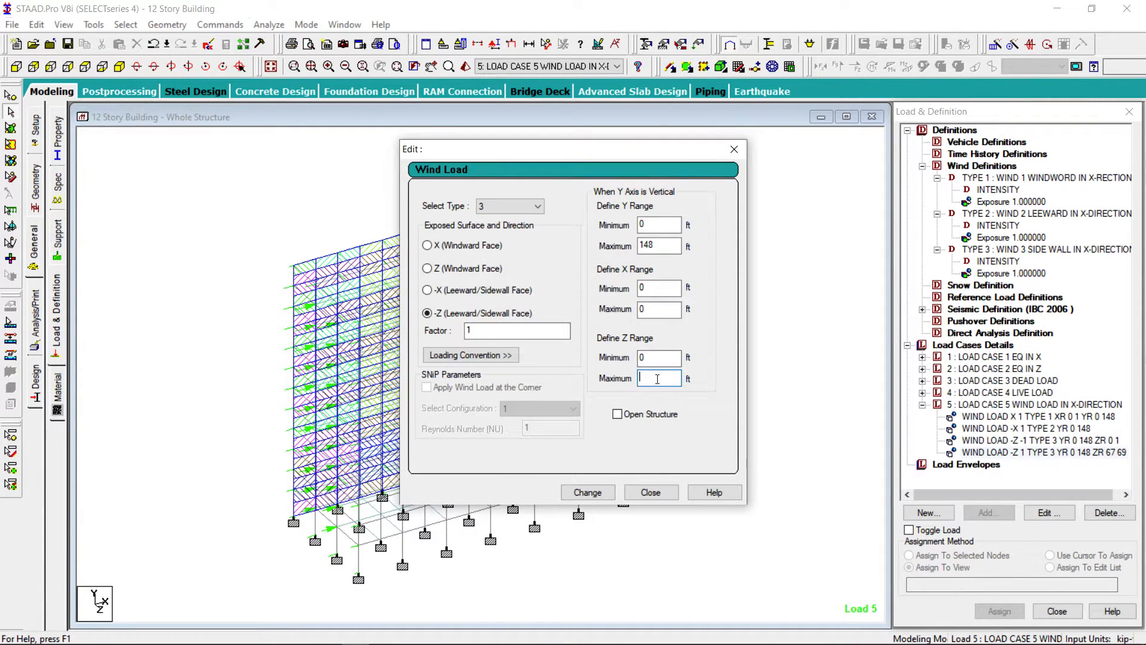
text(0)
click(587, 492)
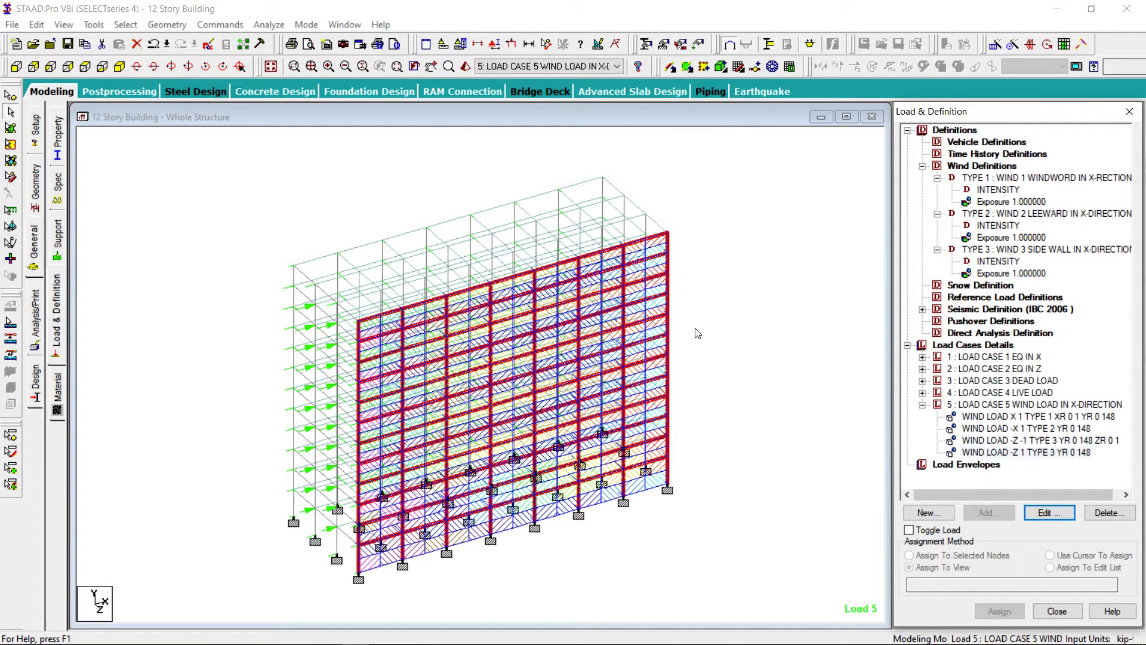
Check the opposing side wall loads in side elevation, return to the isometric view and clear the member selection.
click(20, 67)
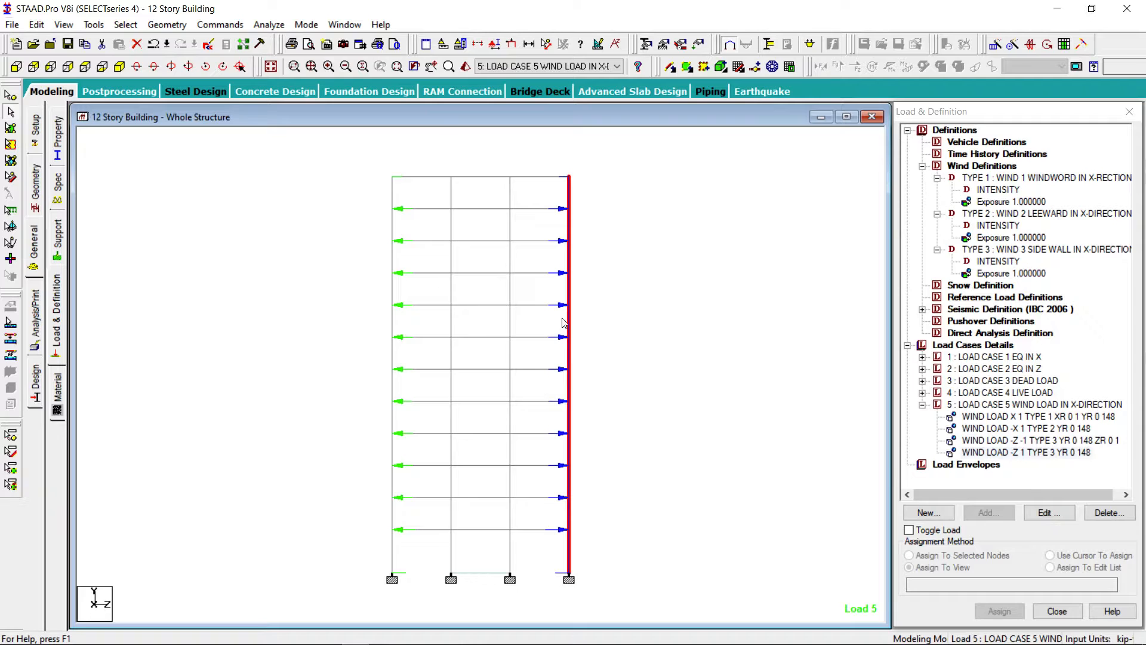
click(277, 69)
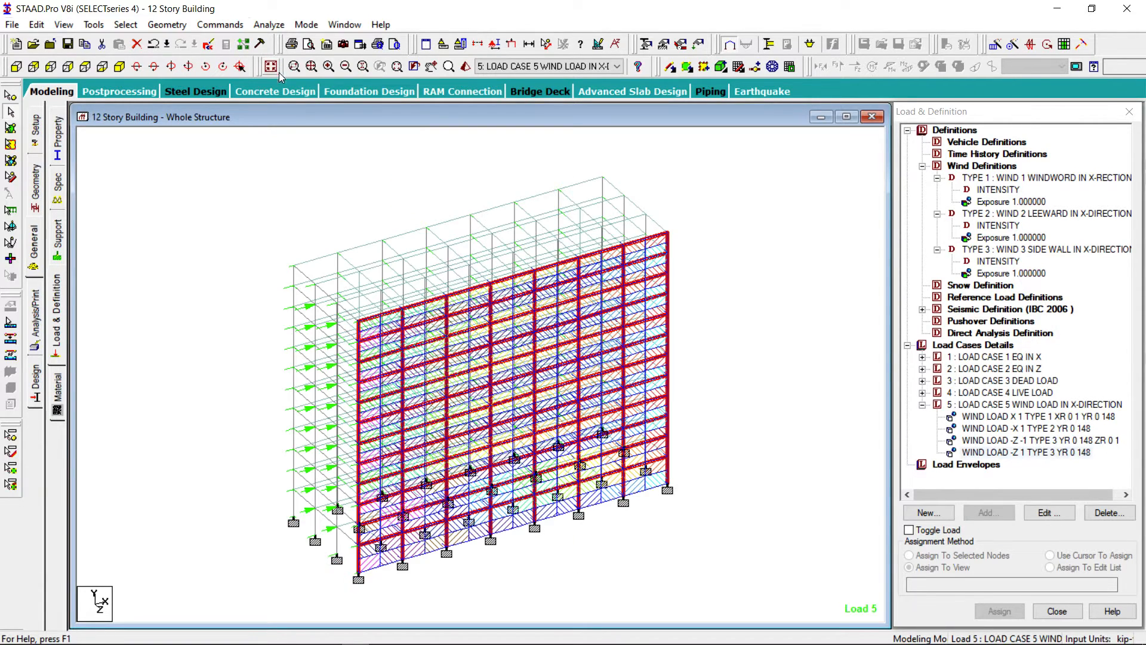
click(219, 240)
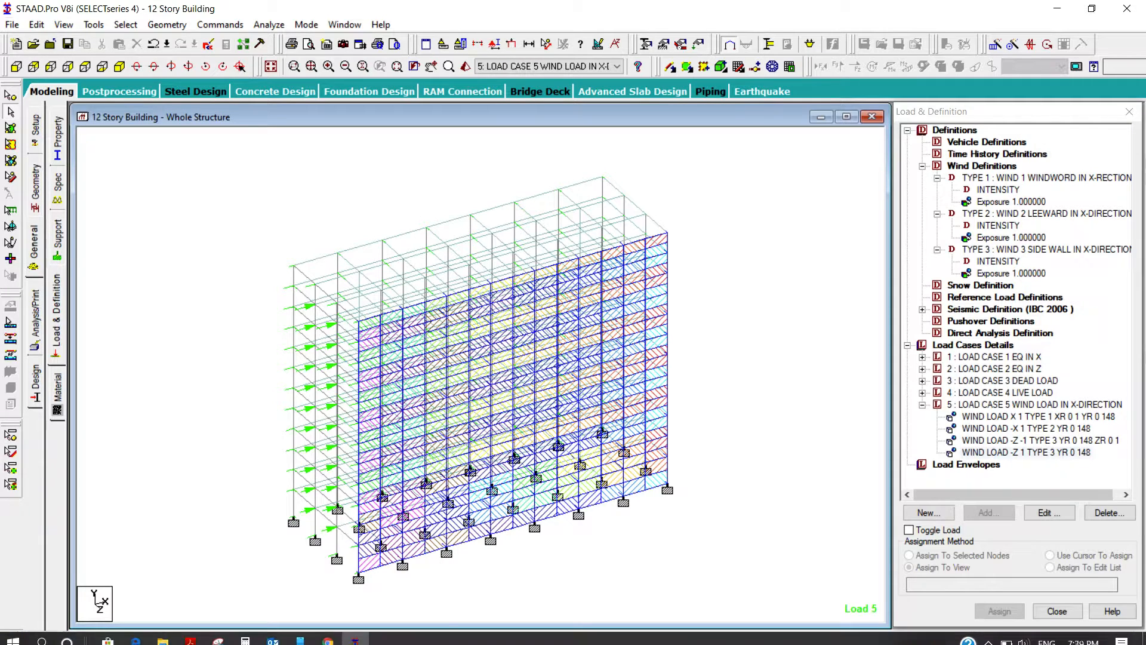
Switch to the wind design PDF in Adobe Acrobat Reader and examine the wall and roof pressure coefficients for E-W wind.
click(191, 633)
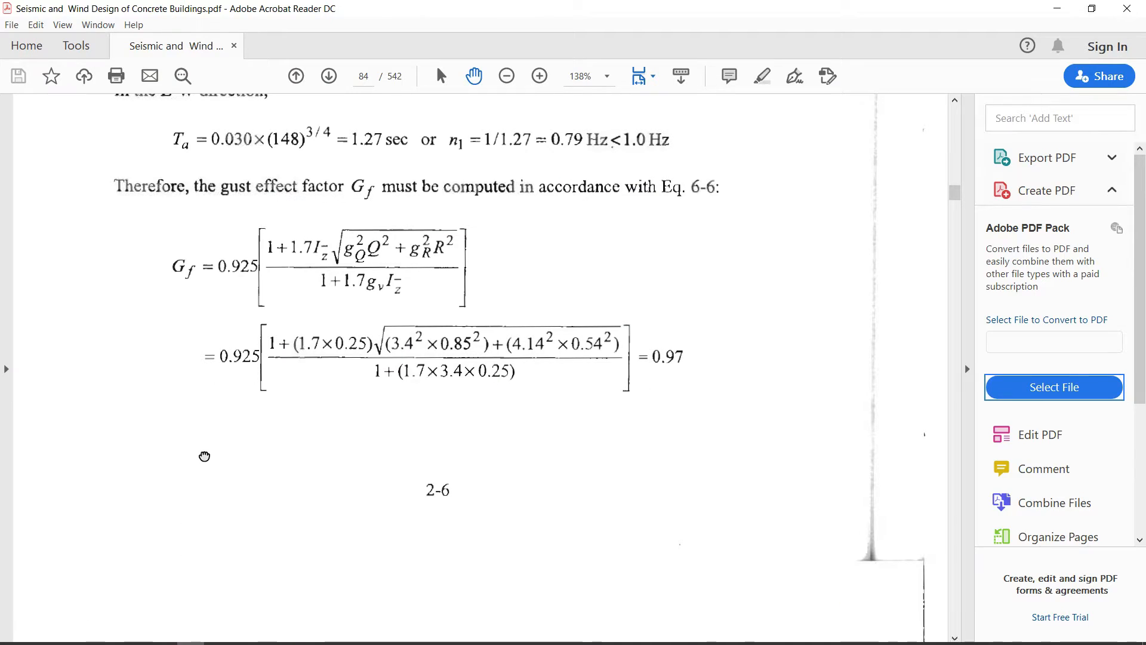
scroll(205, 455, up, 10)
scroll(205, 455, down, 15)
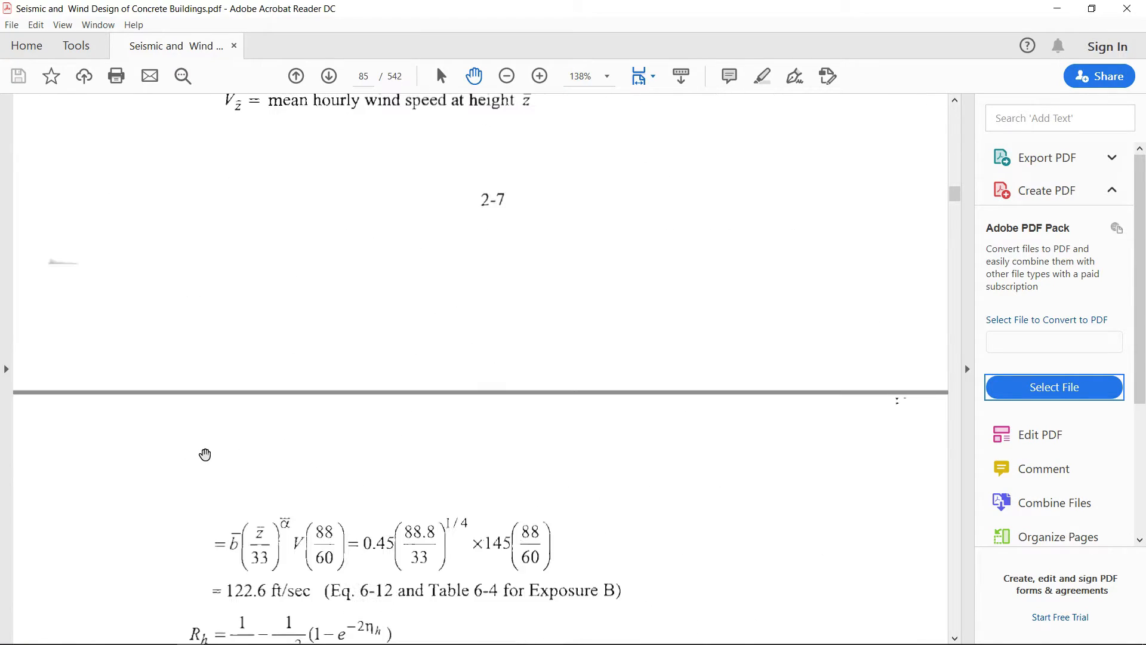
scroll(204, 455, down, 10)
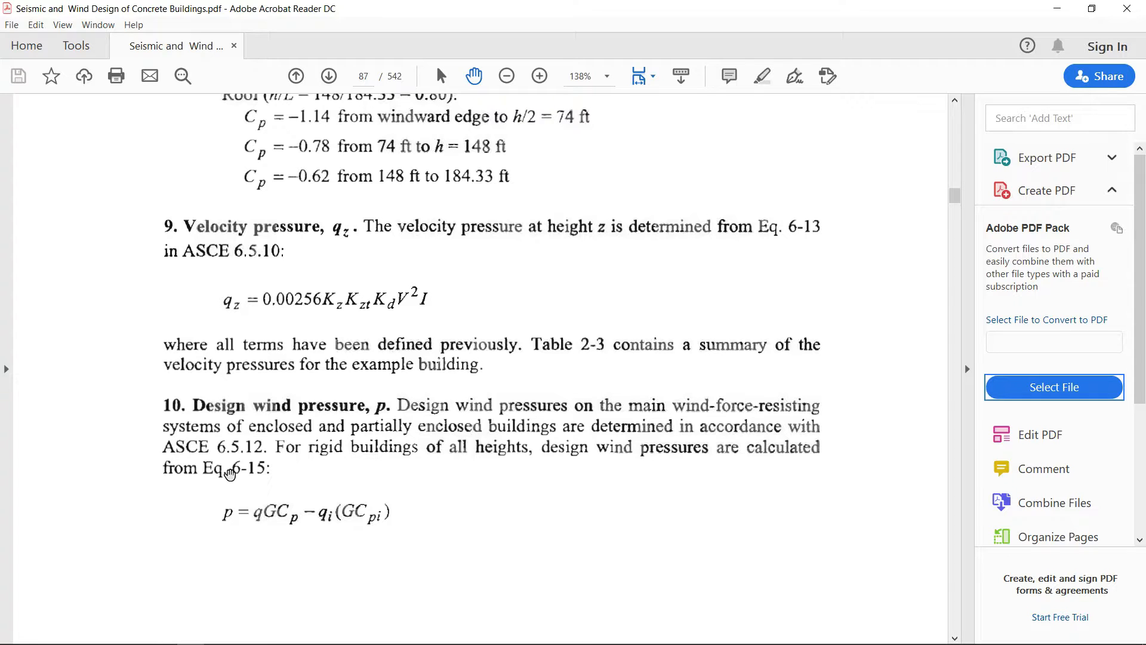
scroll(263, 347, up, 3)
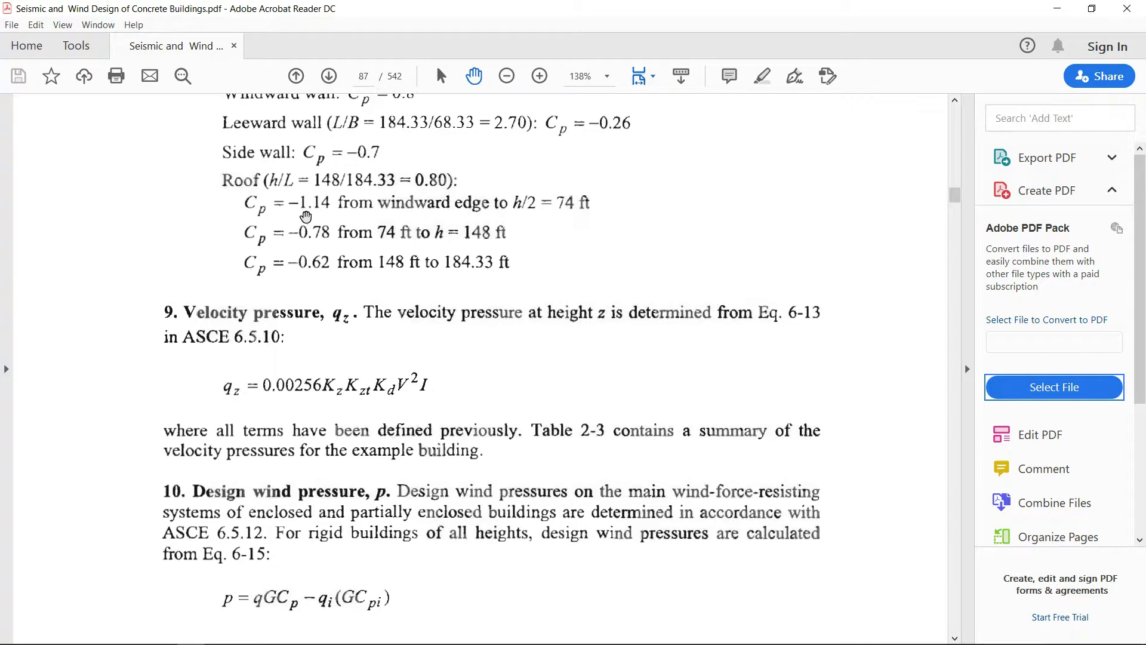
scroll(305, 215, up, 1)
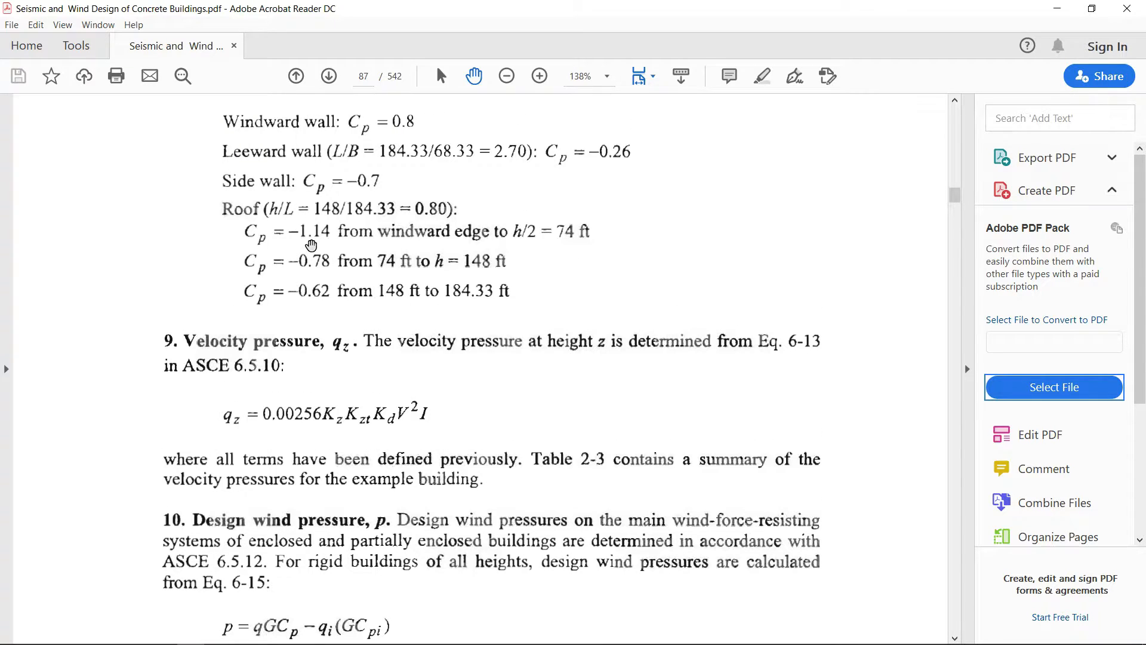
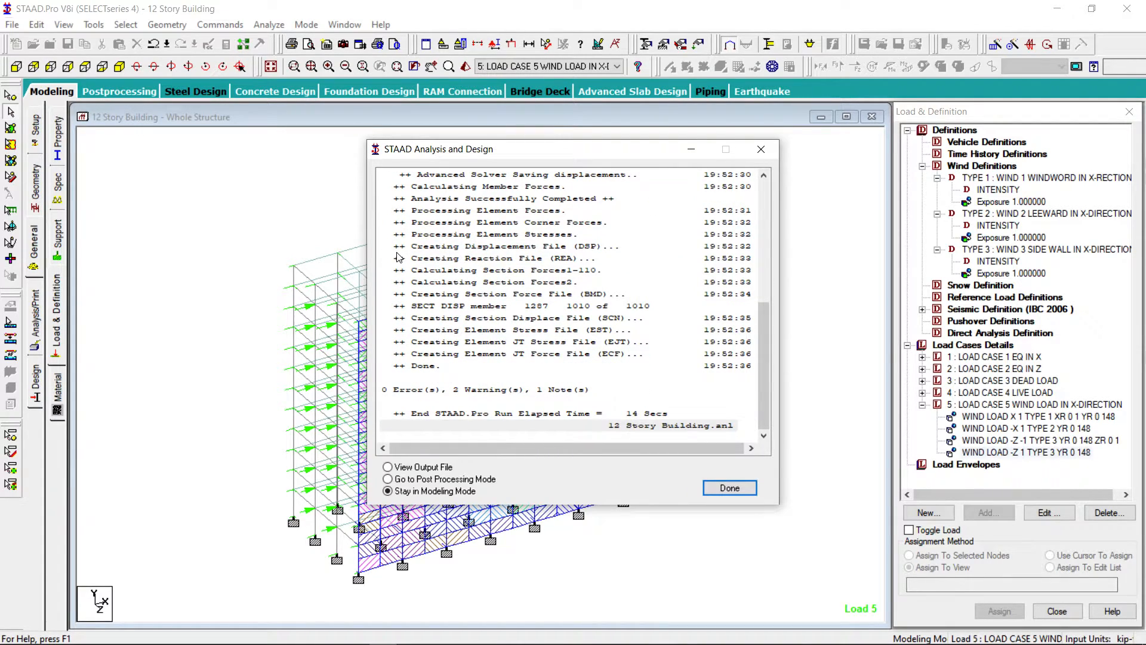
Close the STAAD.Pro analysis run window, staying in modeling mode.
click(730, 488)
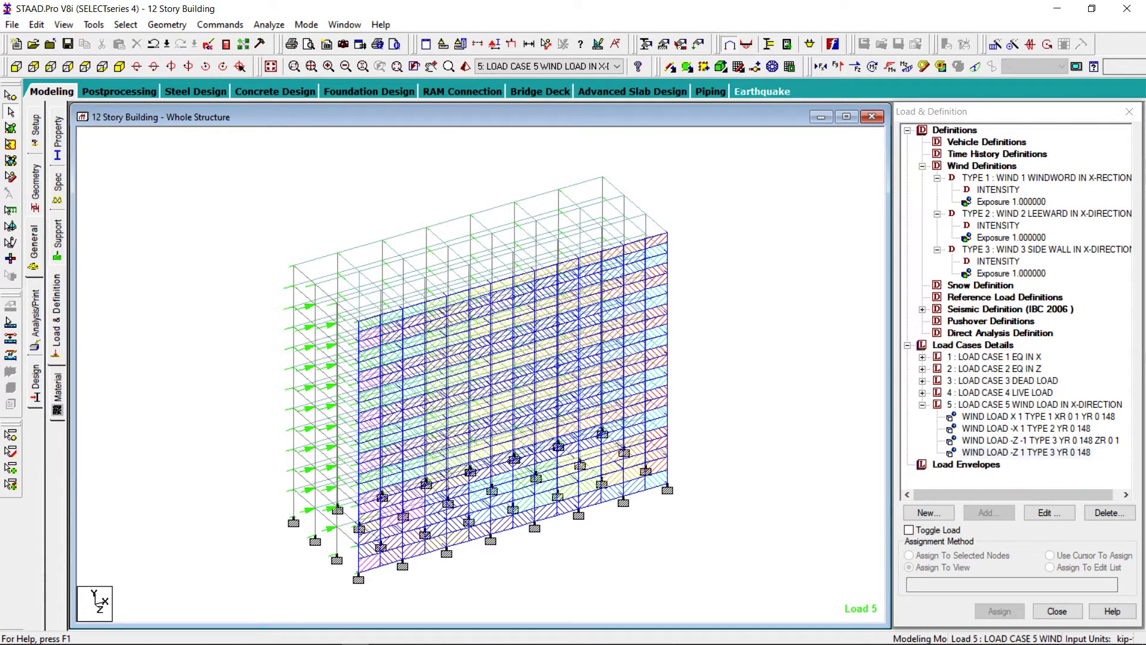
Switch to the wind design PDF in Adobe Acrobat Reader and review the velocity pressures and N-S wind pressures and forces in Tables 2-3 to 2-5.
click(190, 631)
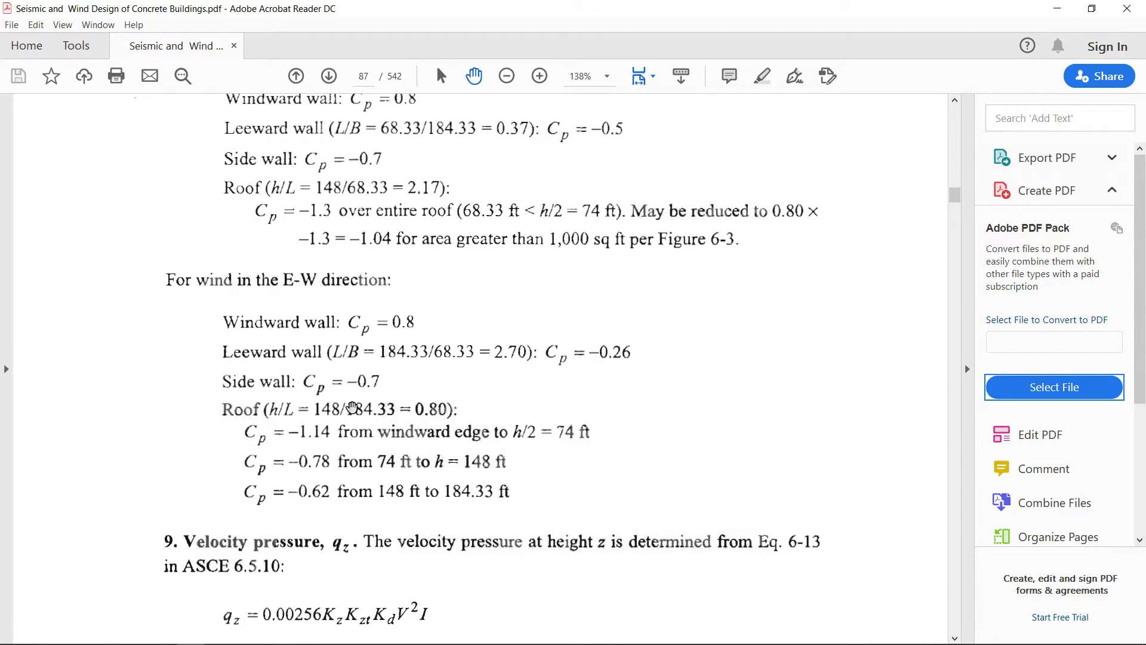
scroll(352, 407, down, 15)
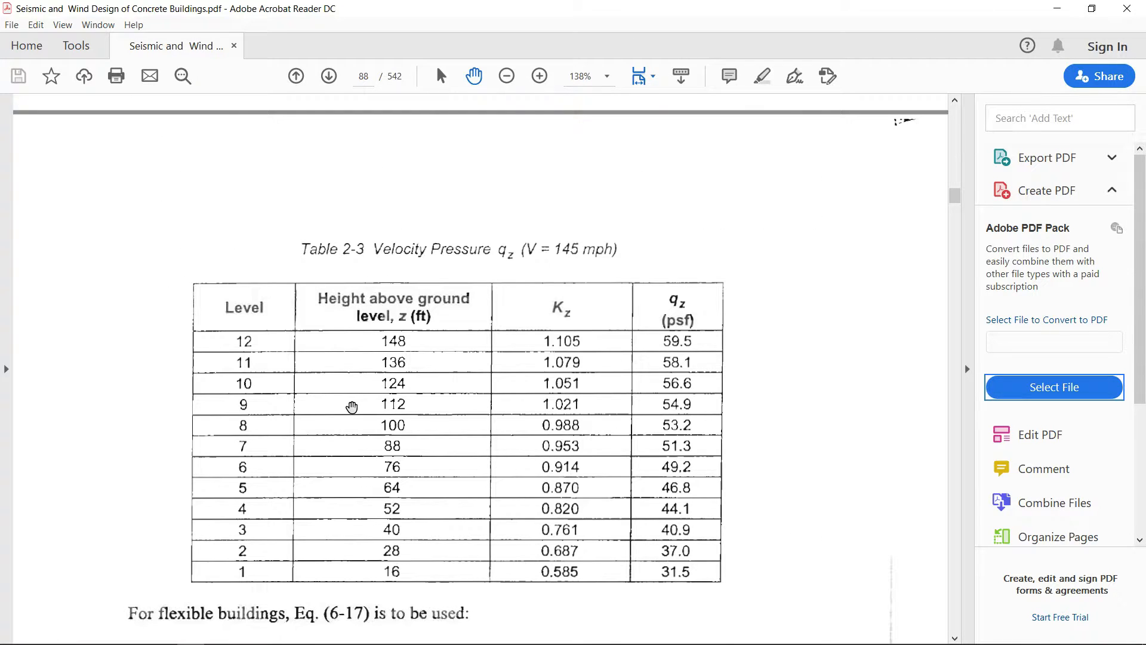
scroll(352, 407, down, 10)
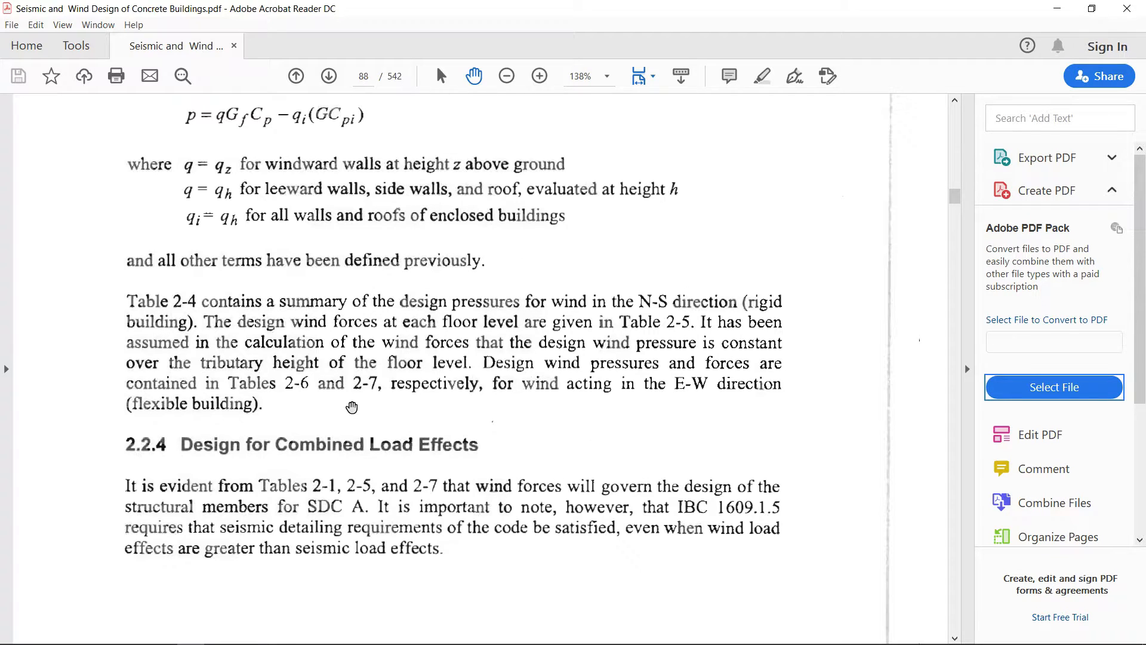
scroll(351, 407, down, 10)
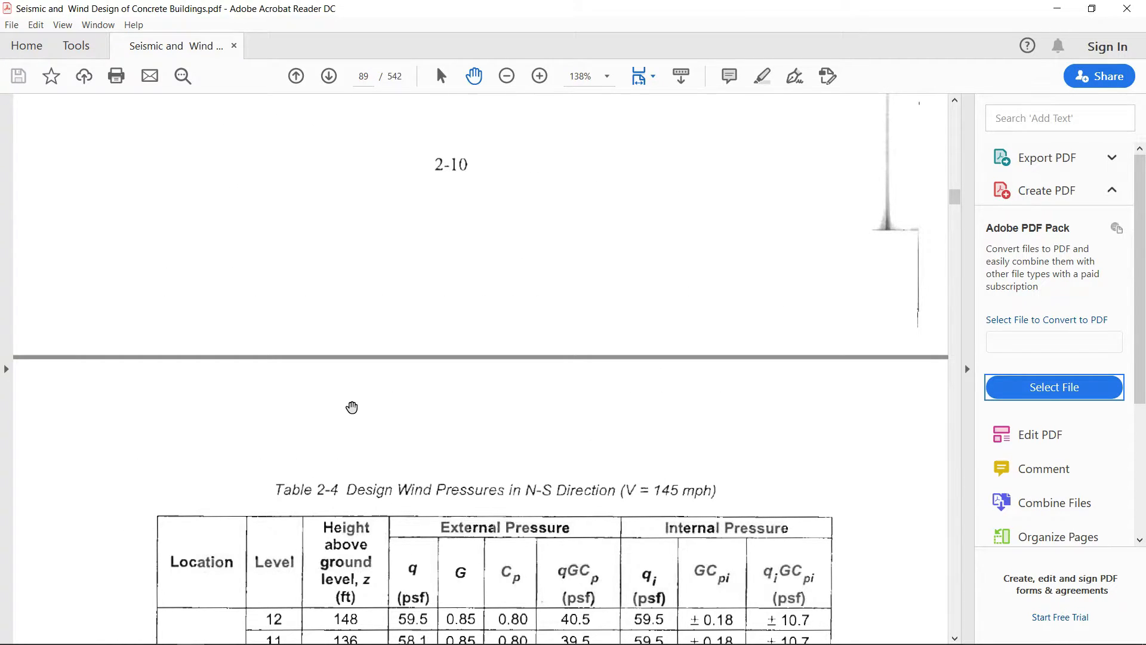
scroll(410, 414, down, 4)
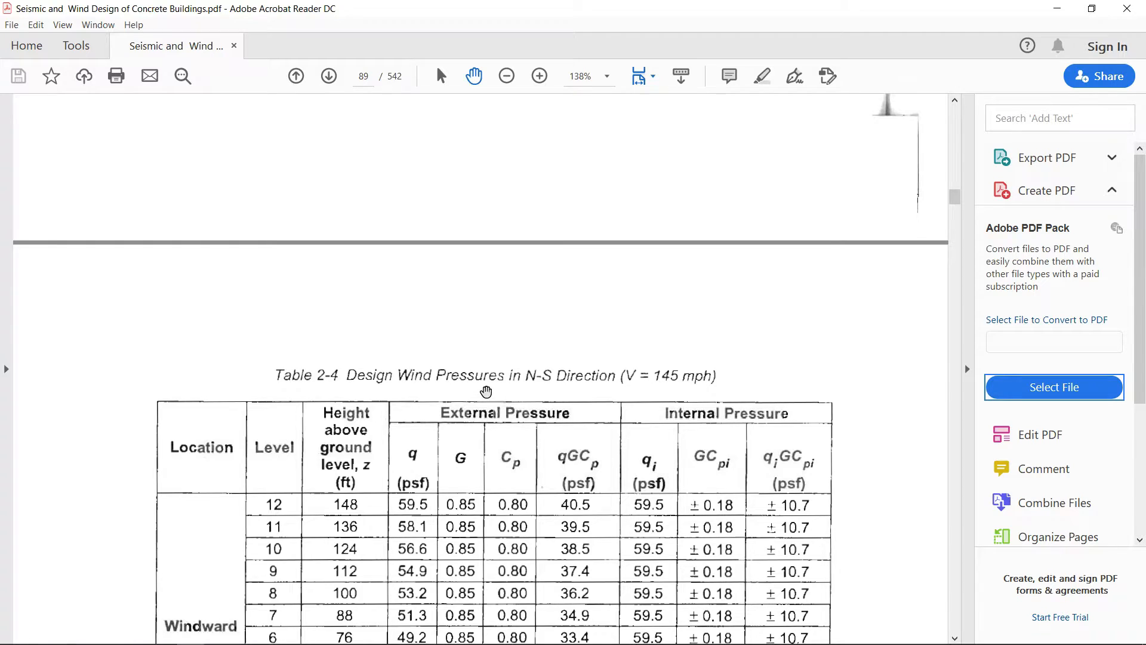
scroll(486, 390, down, 4)
scroll(486, 391, down, 17)
scroll(485, 391, down, 6)
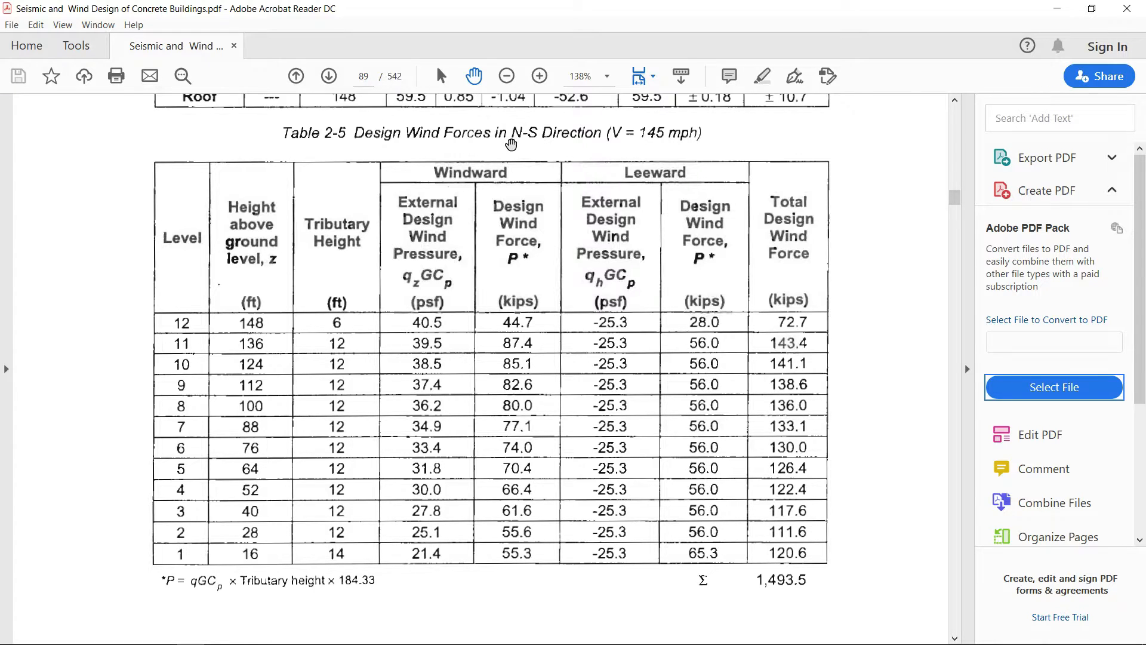
Examine the E-W design wind pressures in Table 2-6 and the E-W design wind forces in Table 2-7.
scroll(457, 281, down, 20)
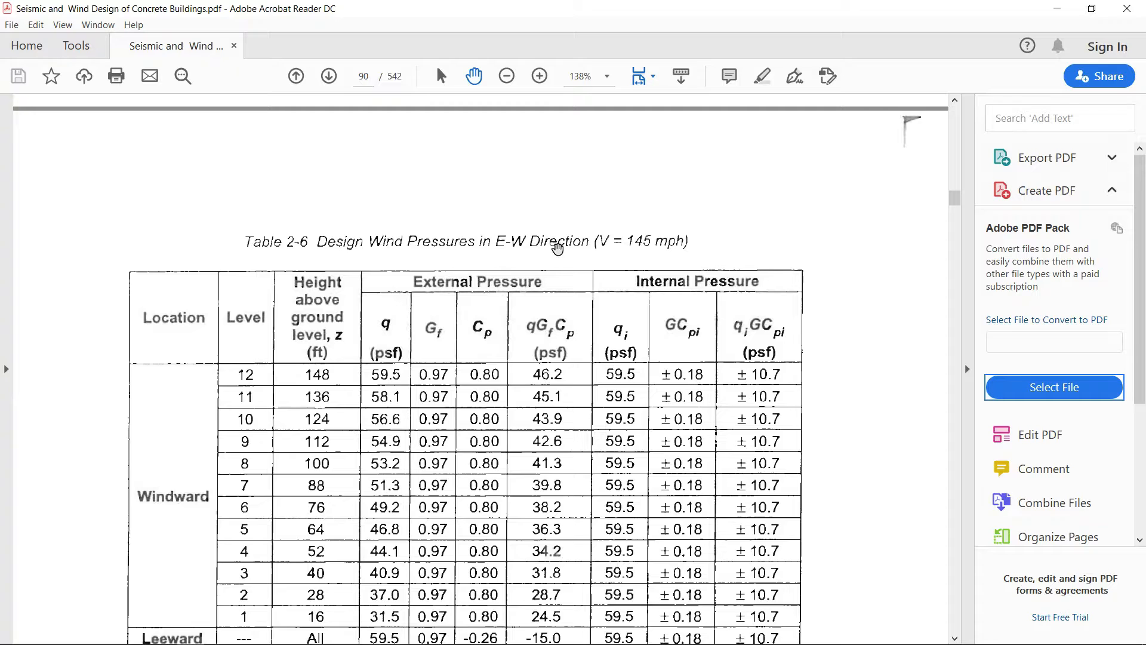
scroll(634, 263, down, 3)
scroll(635, 263, down, 15)
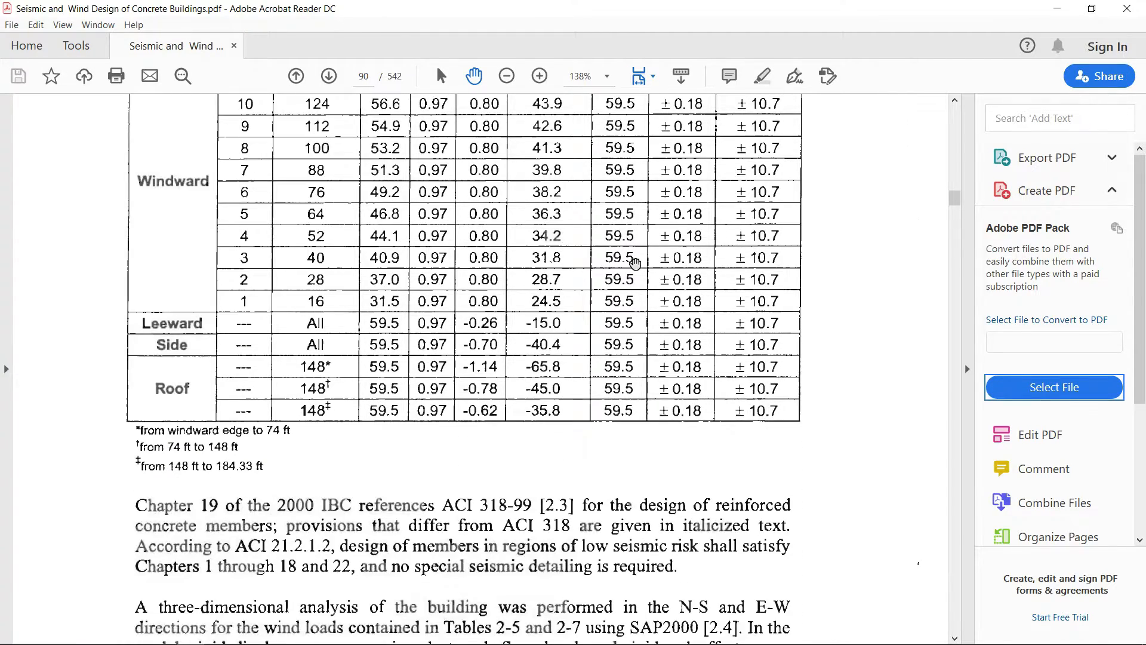
scroll(634, 263, up, 15)
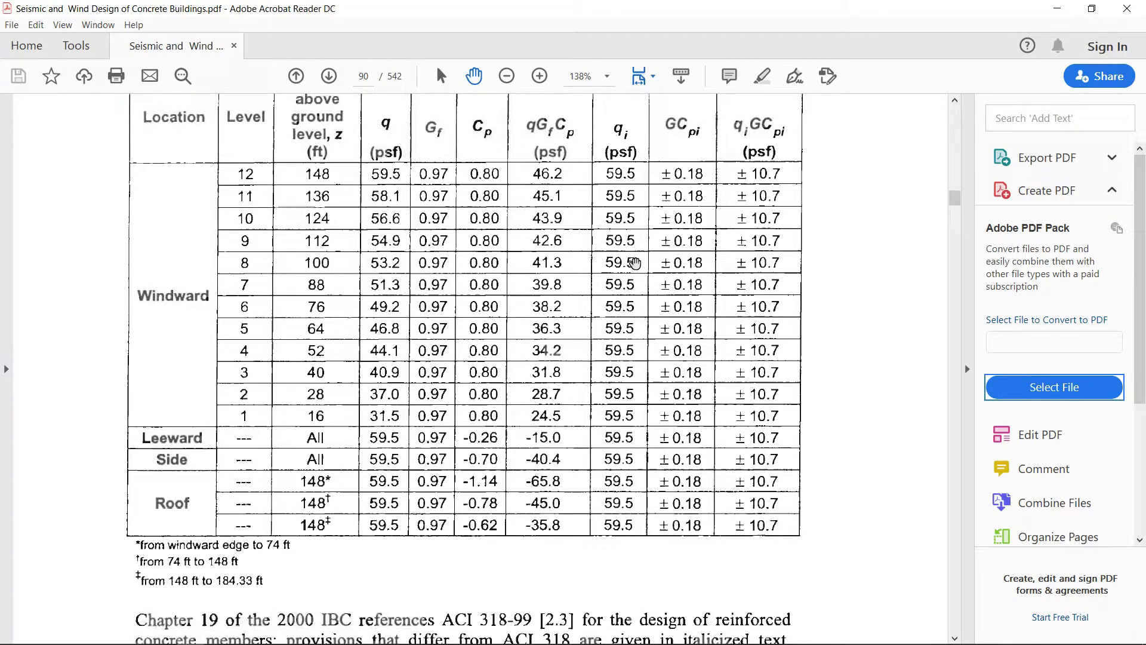
scroll(634, 263, up, 2)
scroll(634, 300, down, 9)
scroll(634, 300, down, 15)
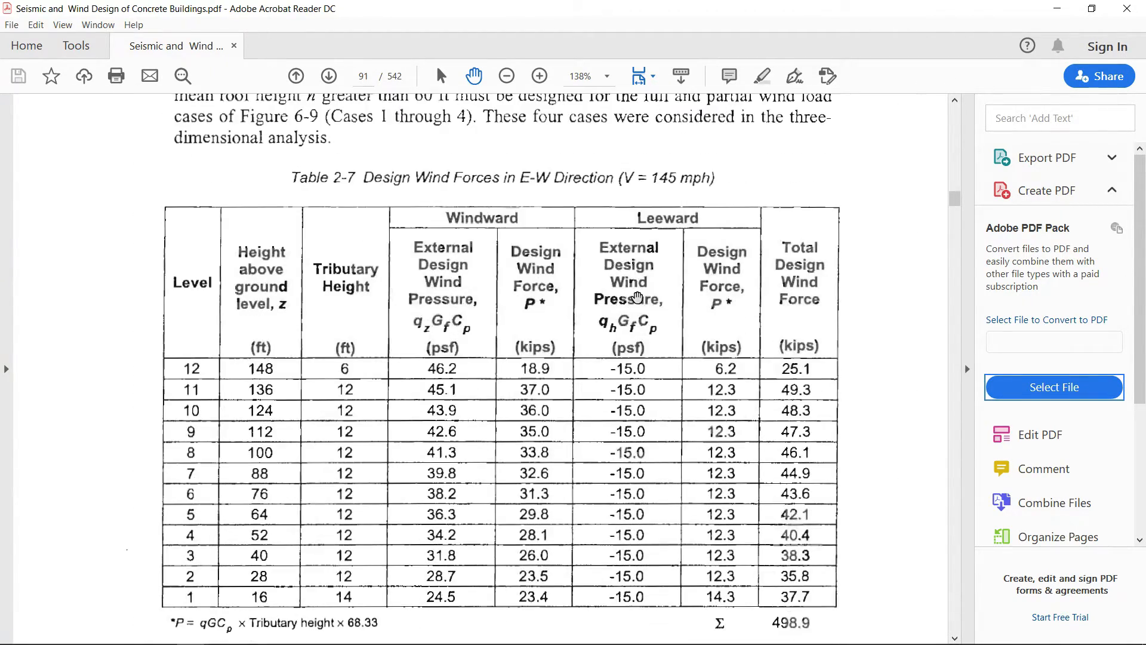
scroll(637, 297, down, 1)
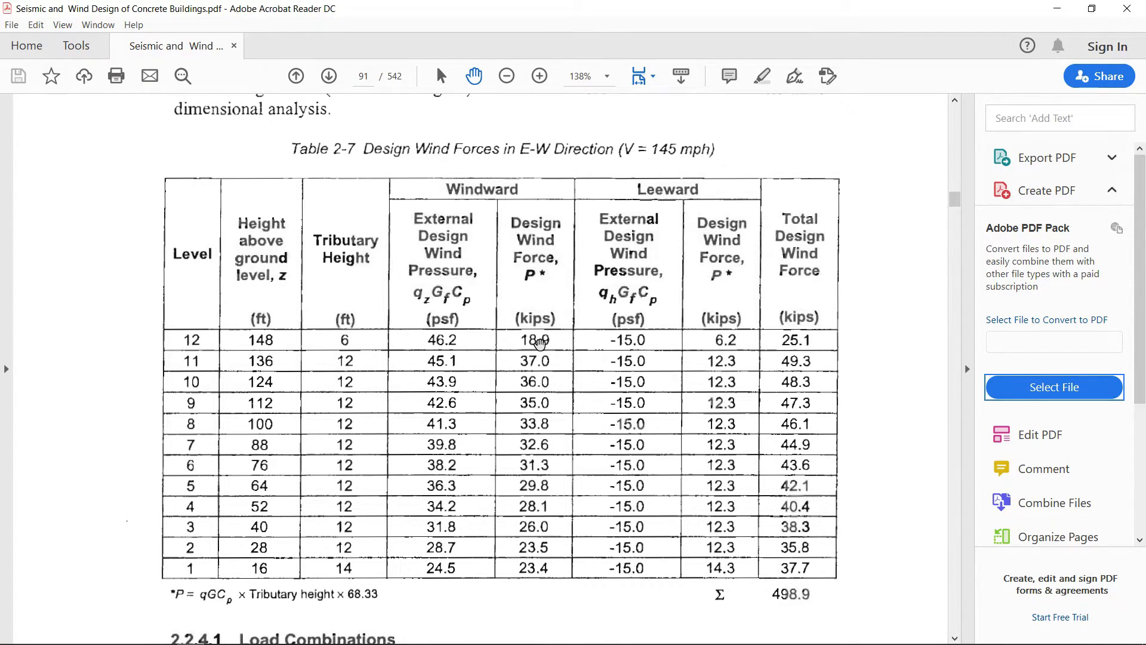
Switch back to STAAD.Pro and isolate the roof level with an X-Z plane section through corner node 97.
mouse_move(496, 644)
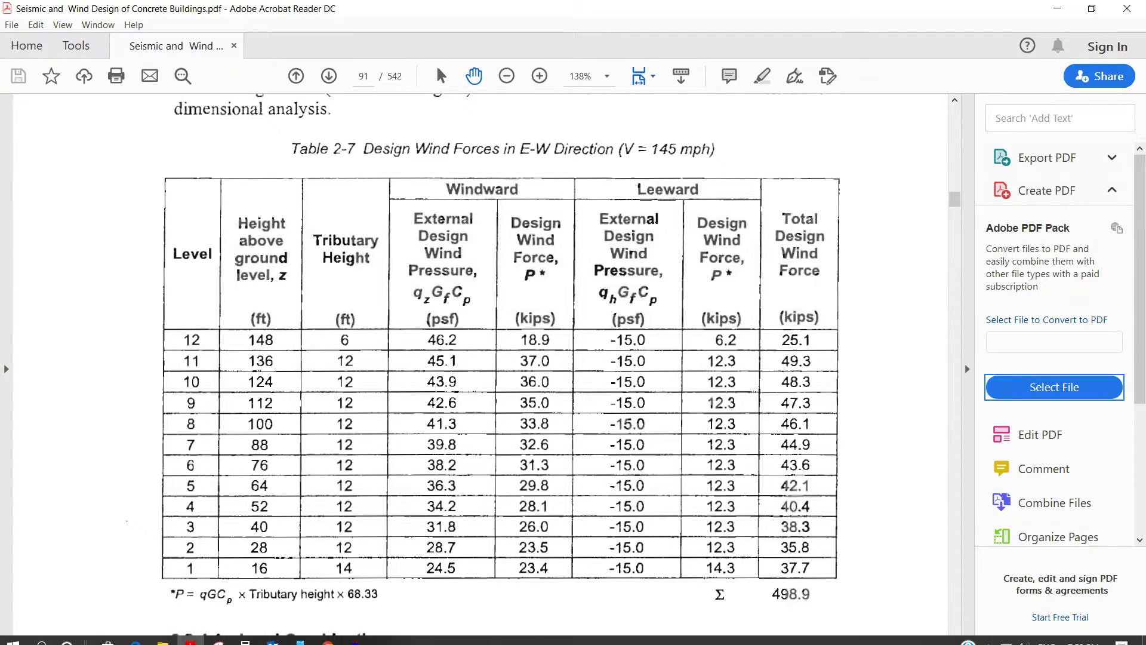
click(358, 636)
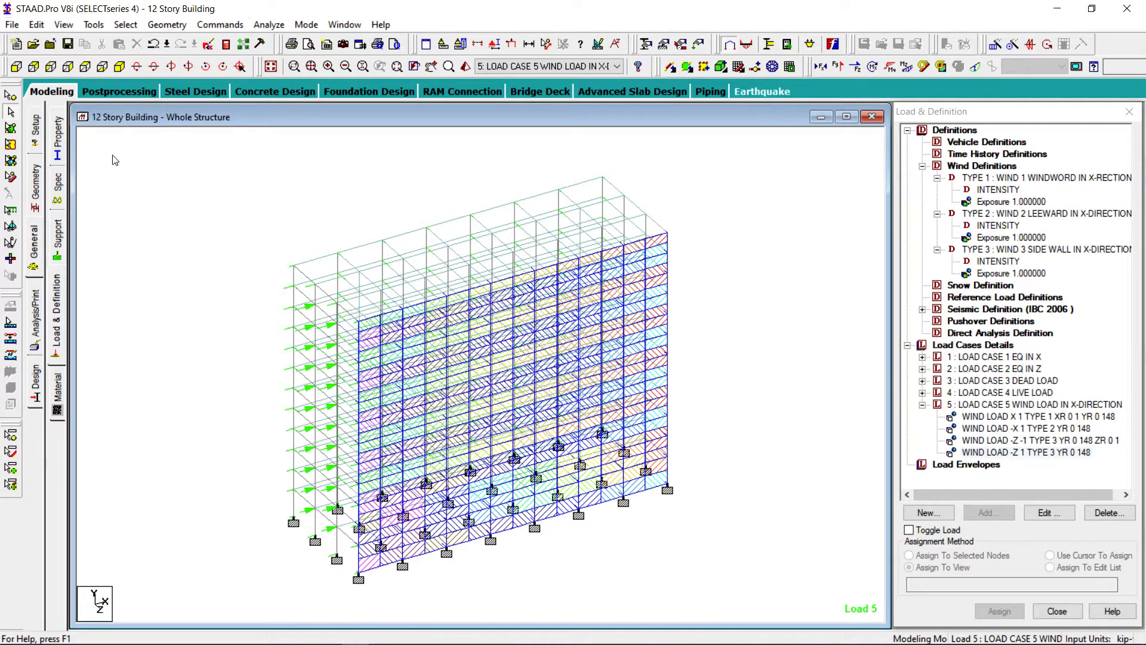
click(10, 94)
click(294, 266)
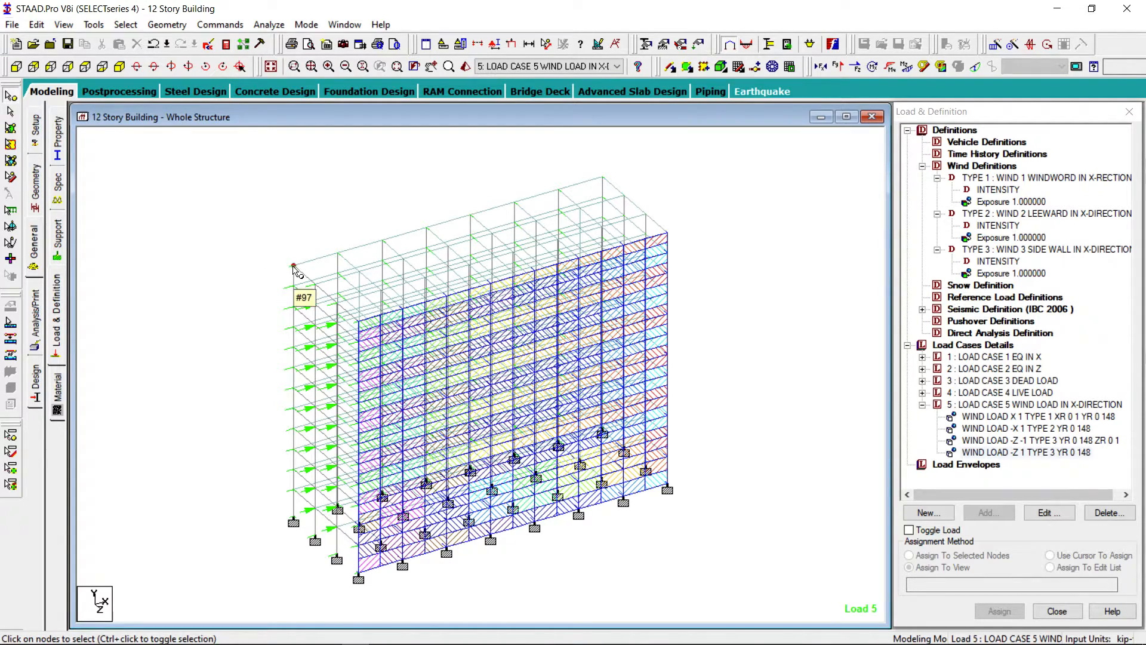
click(478, 46)
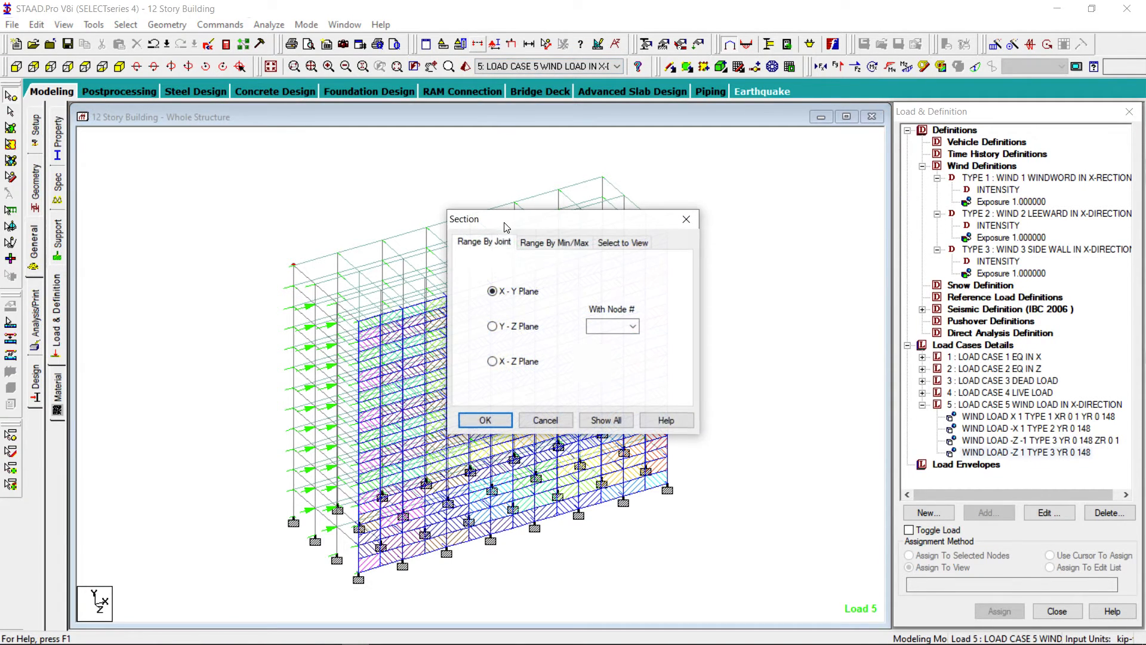
click(521, 362)
click(614, 324)
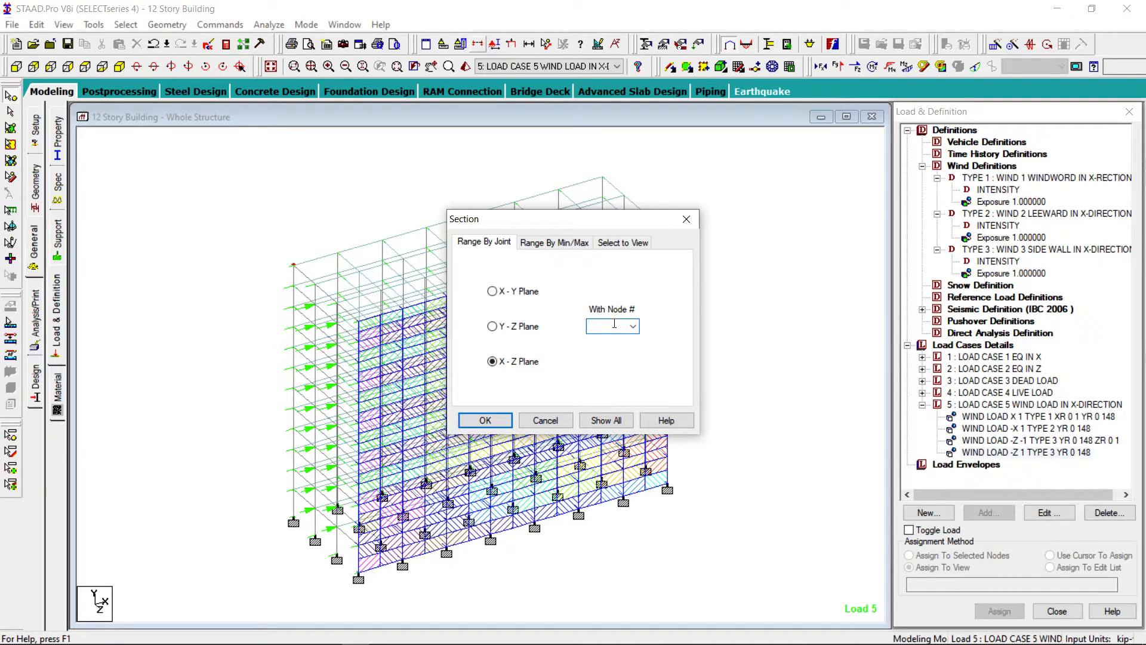
key(Return)
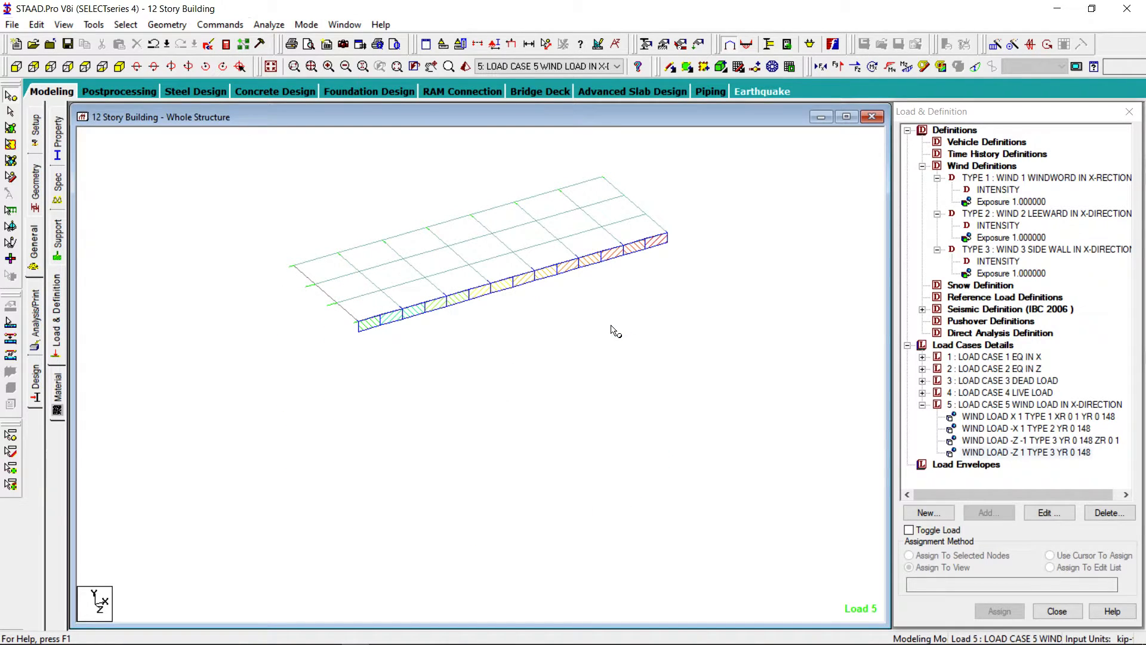
Highlight the Type 1 X and Type 2 -X wind loads in load case 5 and enable load value labels on the roof grid.
click(1012, 416)
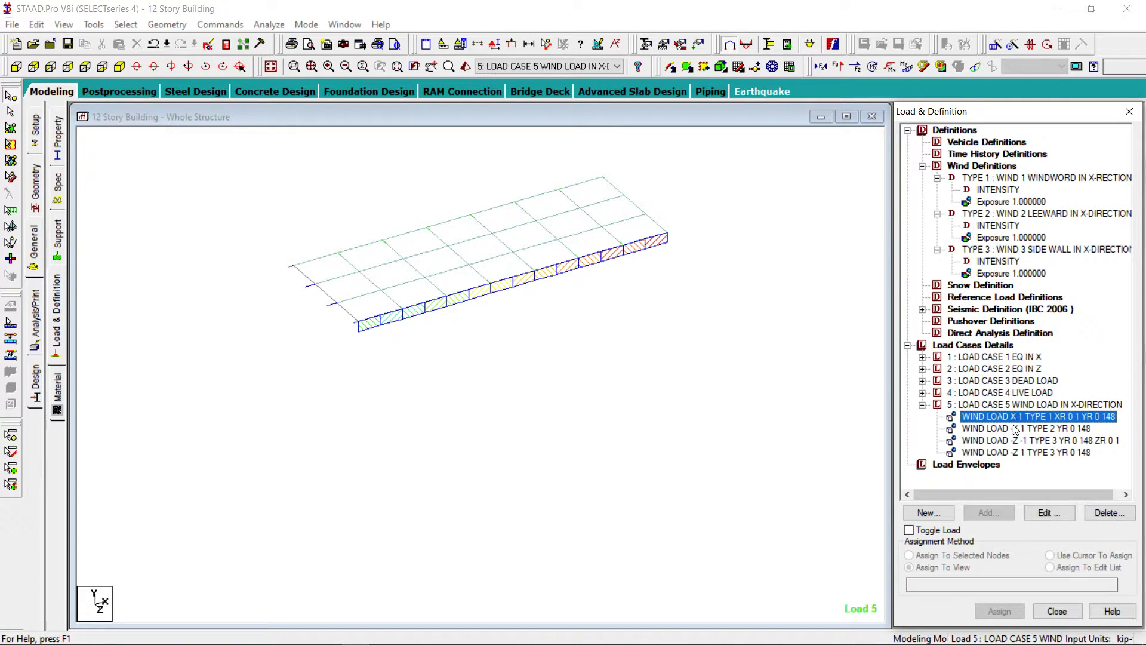
click(1015, 429)
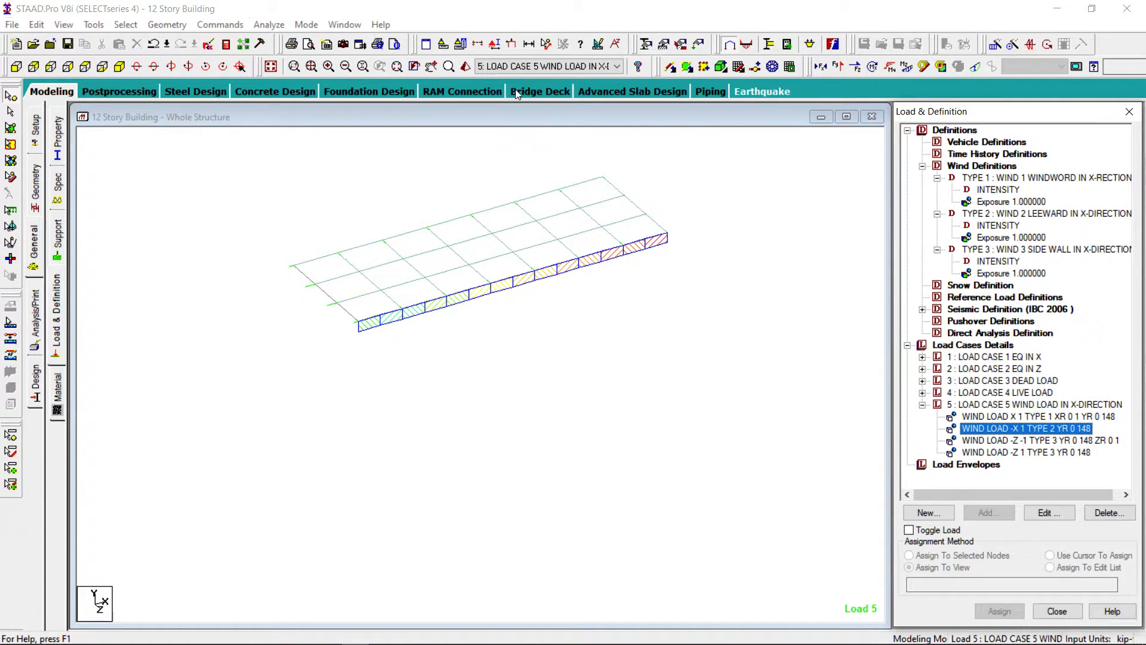
click(498, 46)
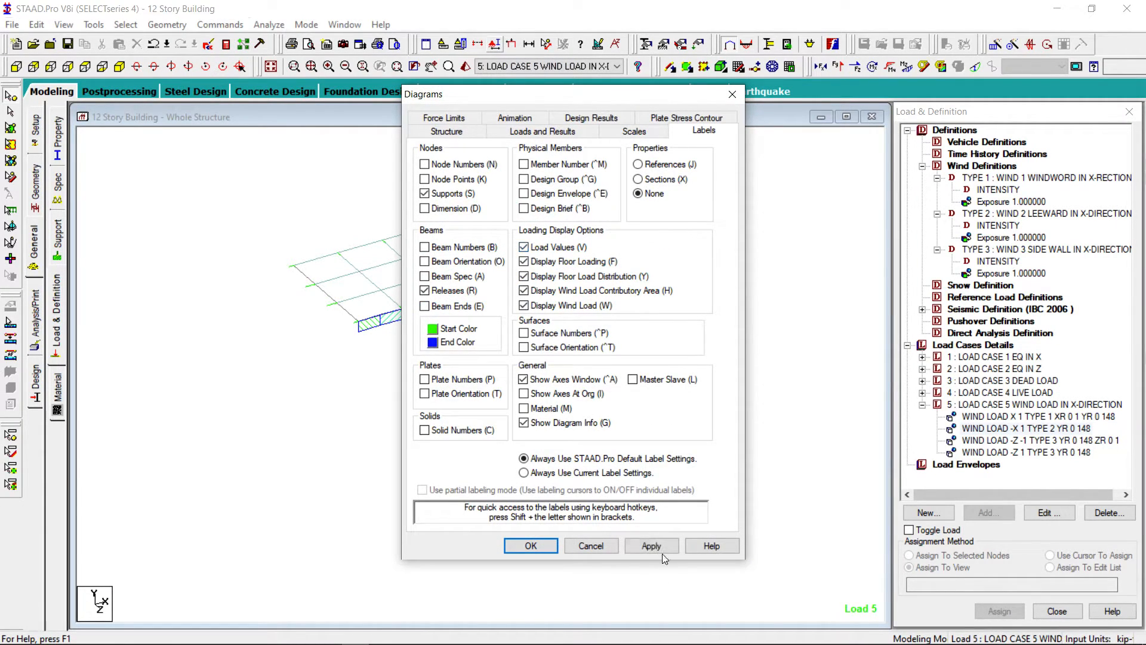
click(640, 549)
click(541, 546)
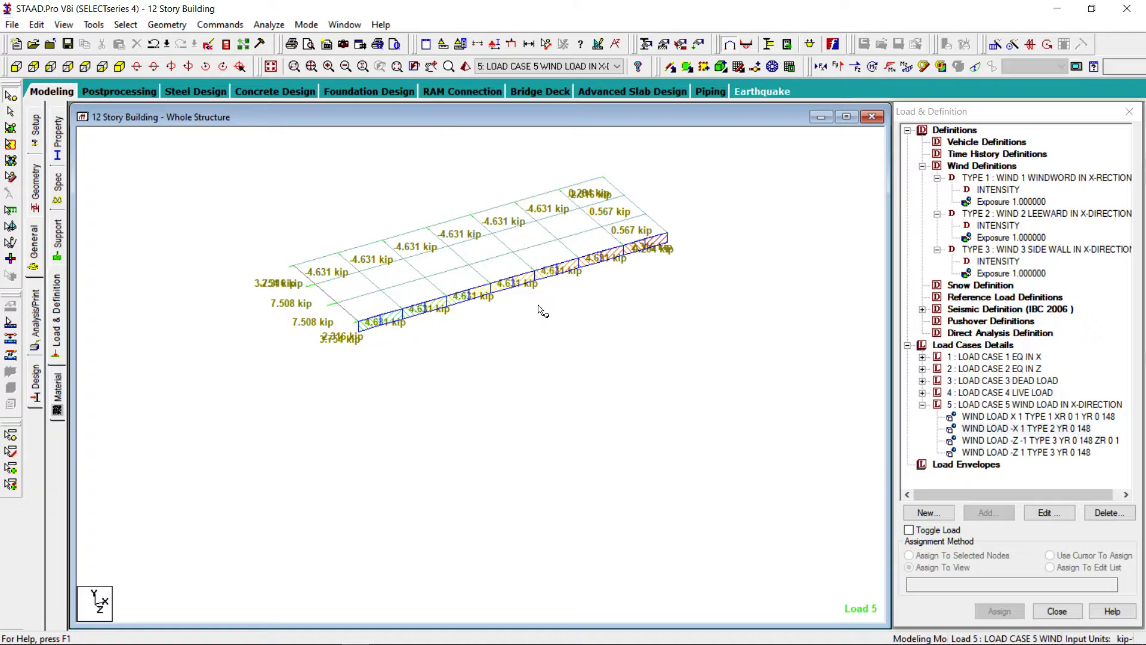
Show the roof level in plan view and highlight the Type 1 wind load to examine the windward nodal forces.
scroll(538, 306, up, 1)
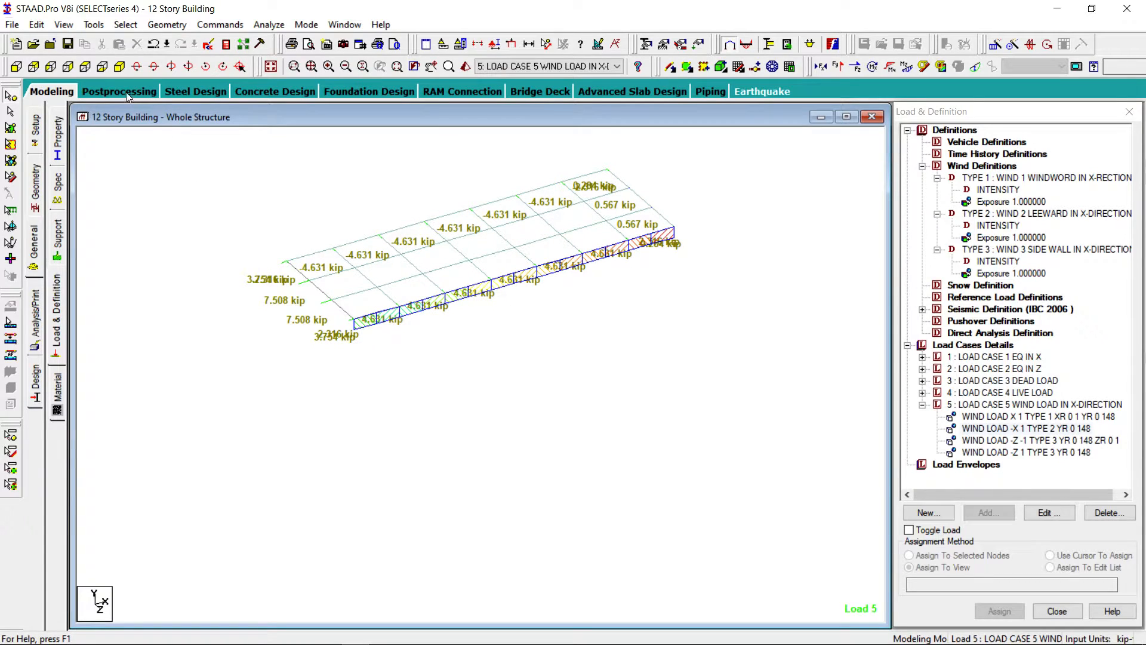
click(84, 66)
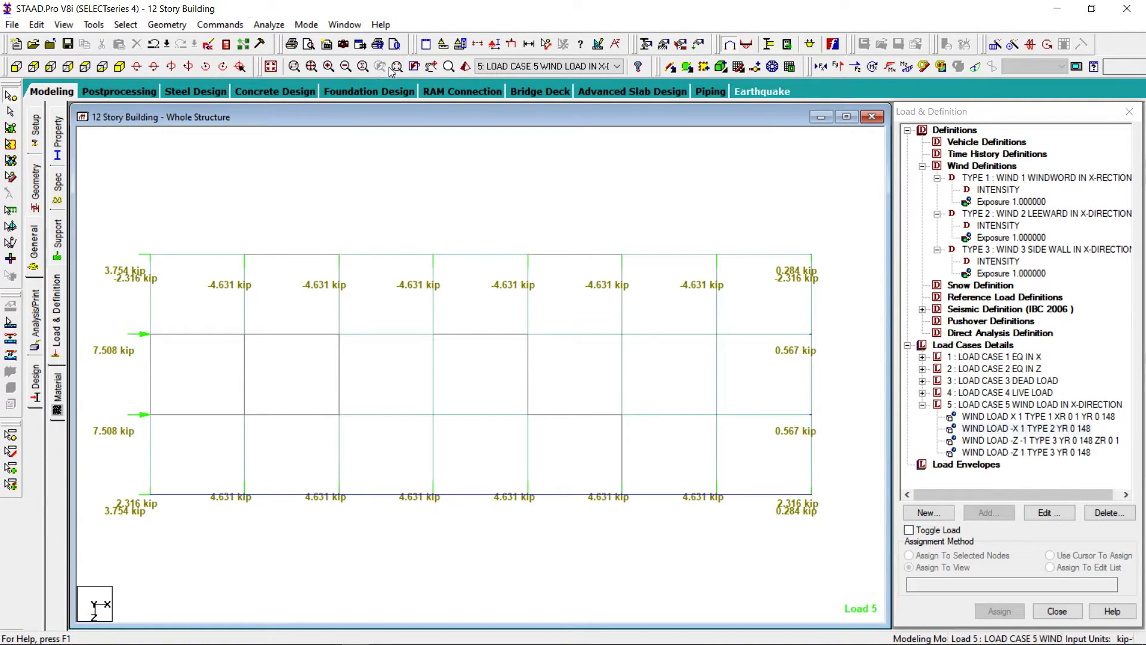
click(431, 66)
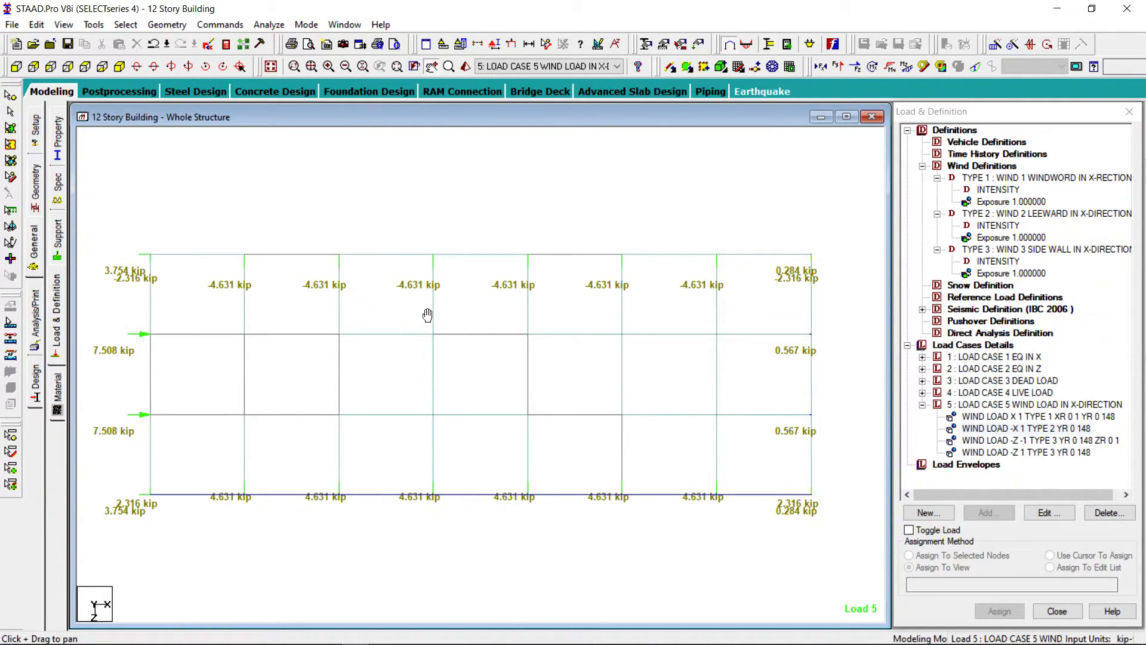
drag(427, 313, 546, 310)
scroll(306, 372, up, 2)
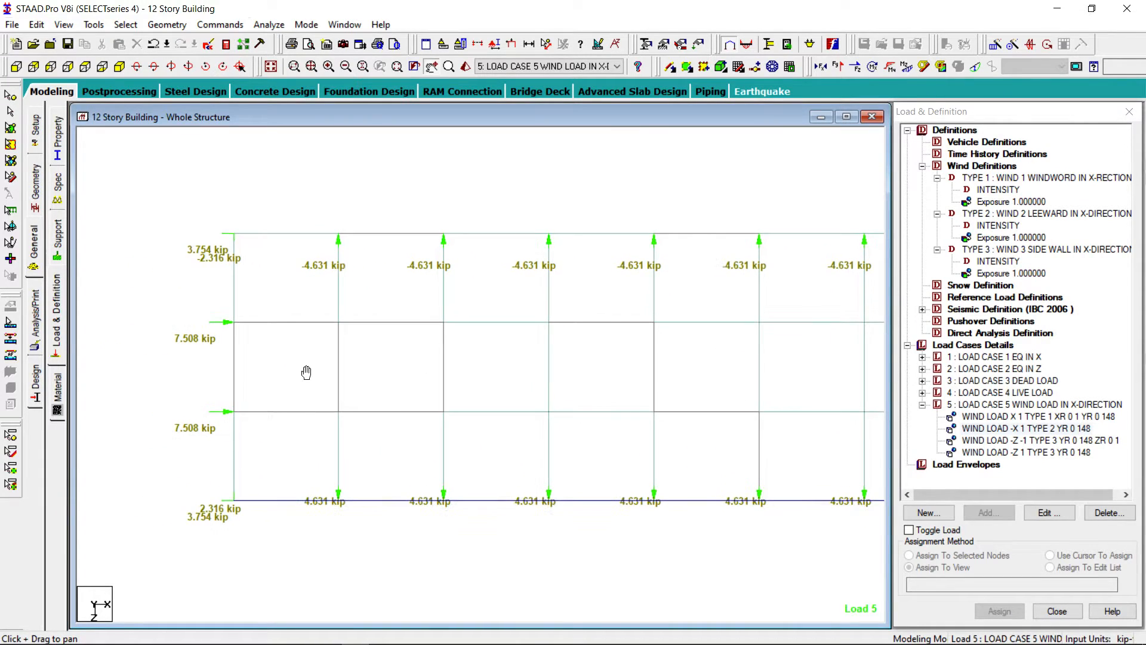
scroll(306, 375, up, 1)
drag(297, 373, 369, 348)
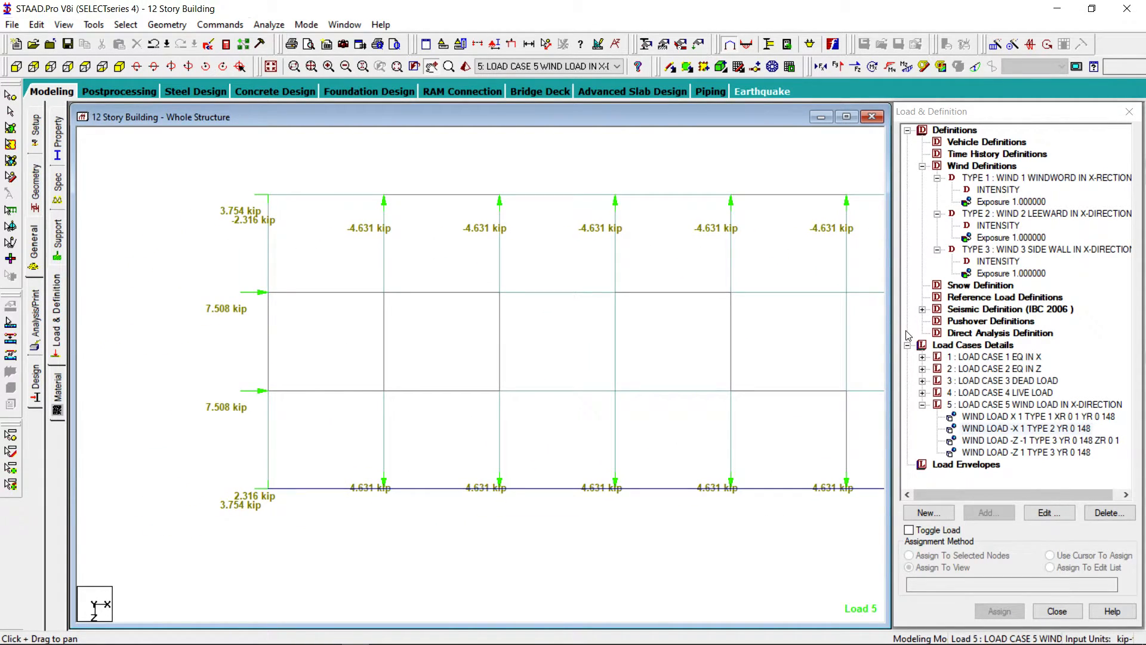
click(986, 416)
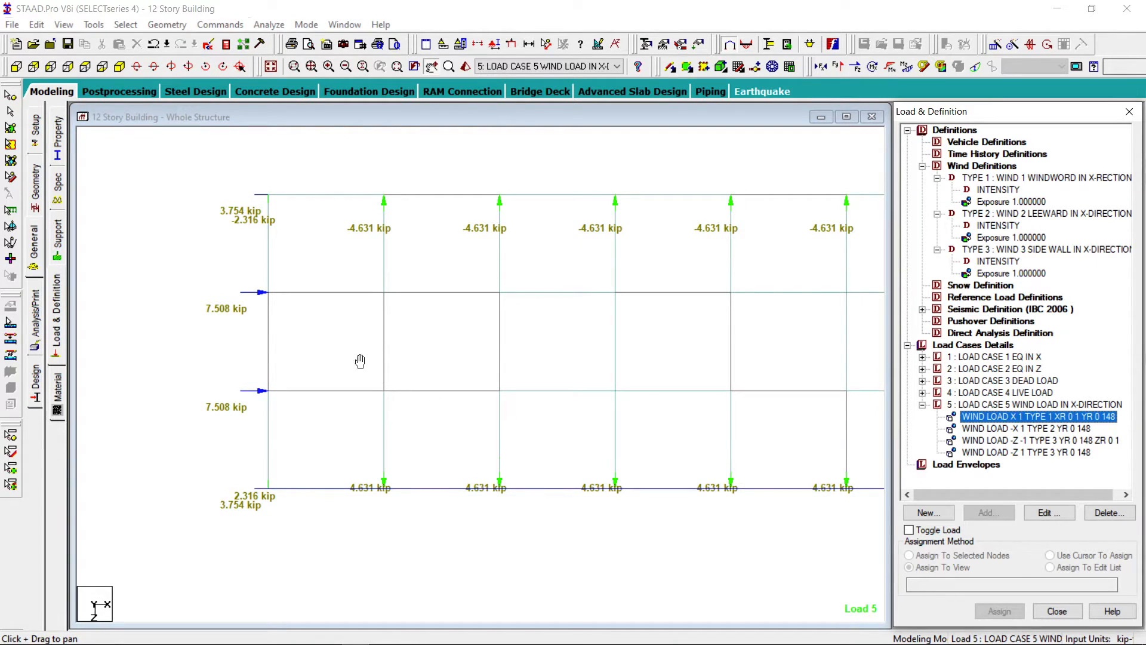
click(315, 340)
drag(314, 340, 418, 356)
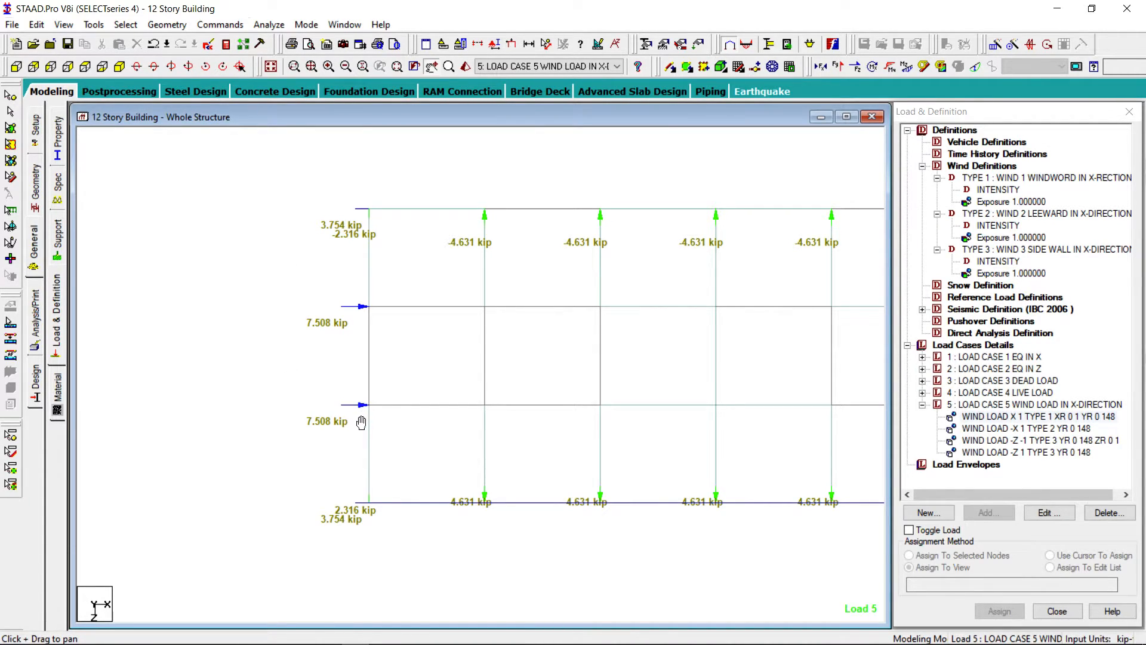
scroll(354, 334, up, 1)
scroll(354, 334, up, 1)
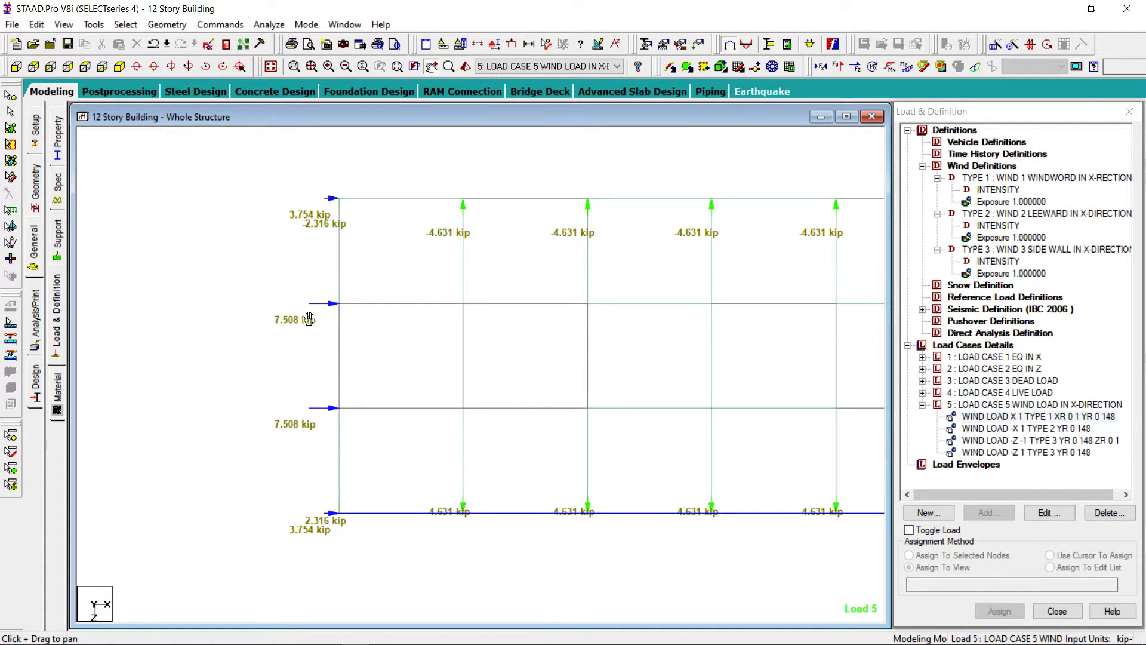
Check the level 12 windward design force in the PDF's Table 2-7 and return to STAAD.Pro.
click(192, 634)
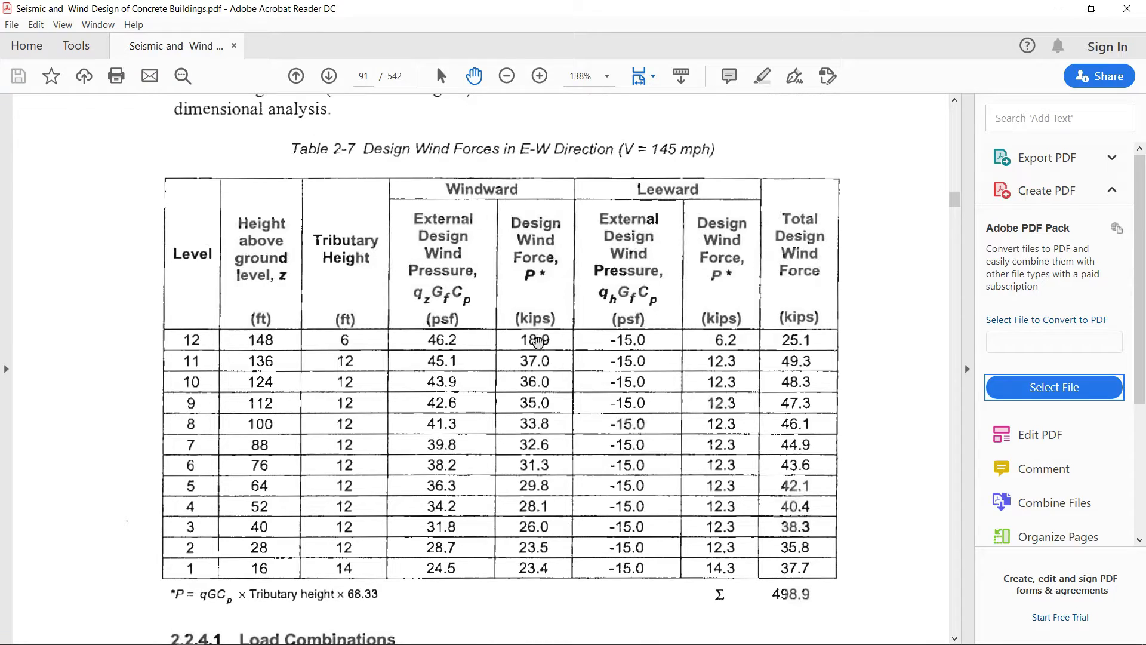
mouse_move(341, 643)
click(355, 637)
Examine the nodal forces on the leeward edge of the roof plan and highlight the Type 2 -X wind load.
drag(531, 400, 262, 472)
drag(604, 437, 197, 422)
drag(430, 425, 416, 421)
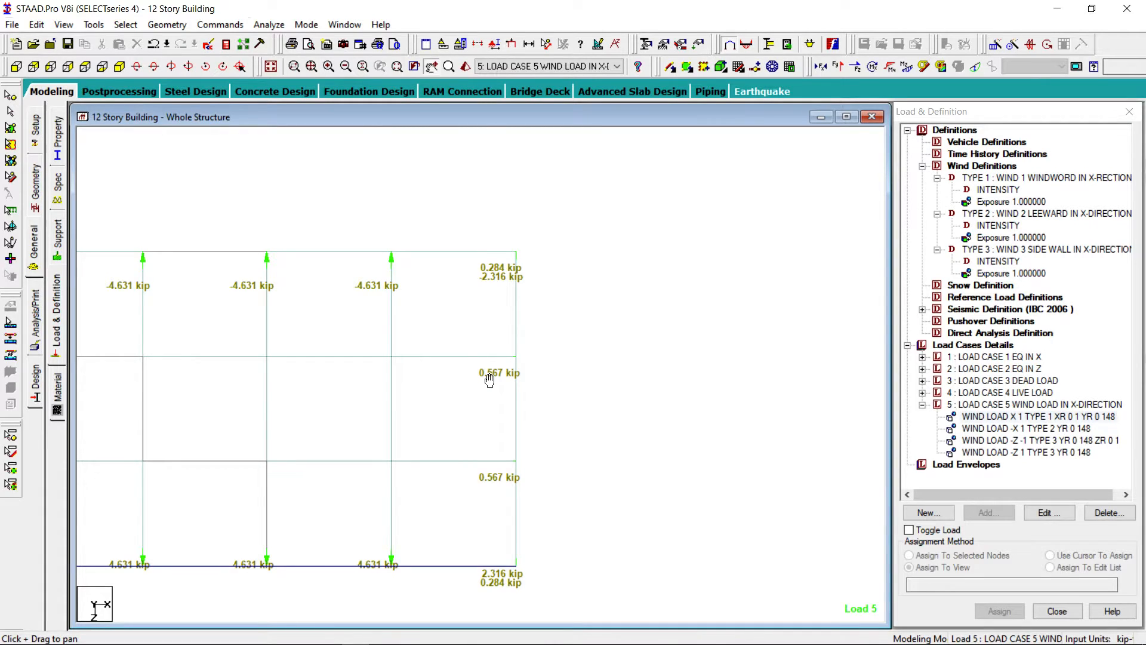
scroll(489, 380, up, 3)
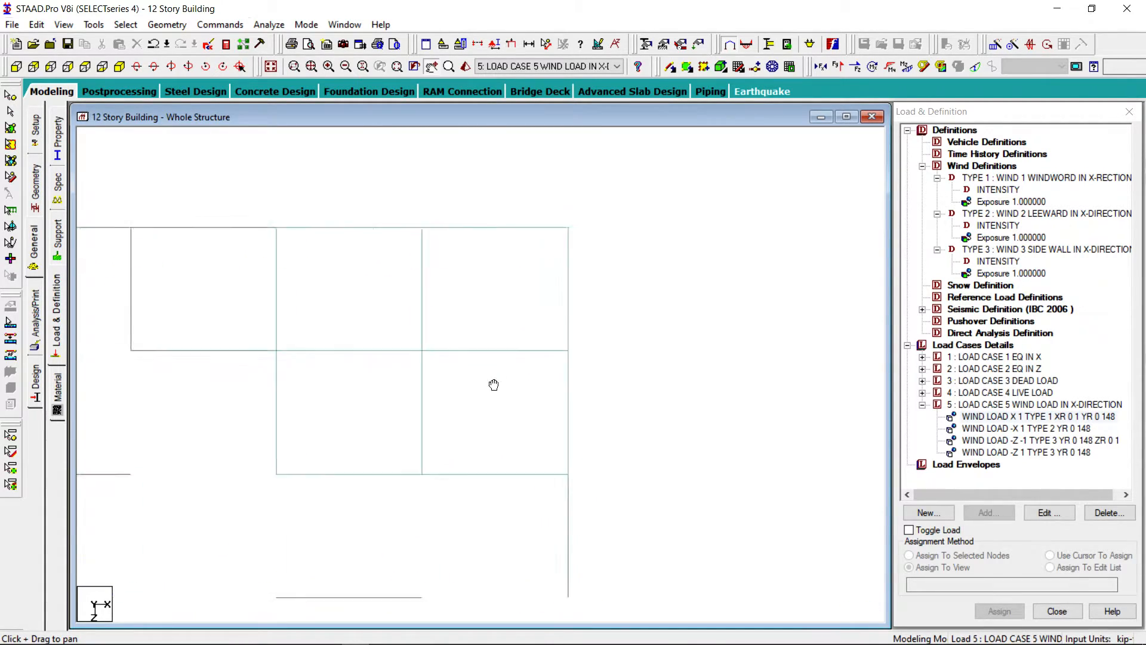
drag(502, 384, 440, 390)
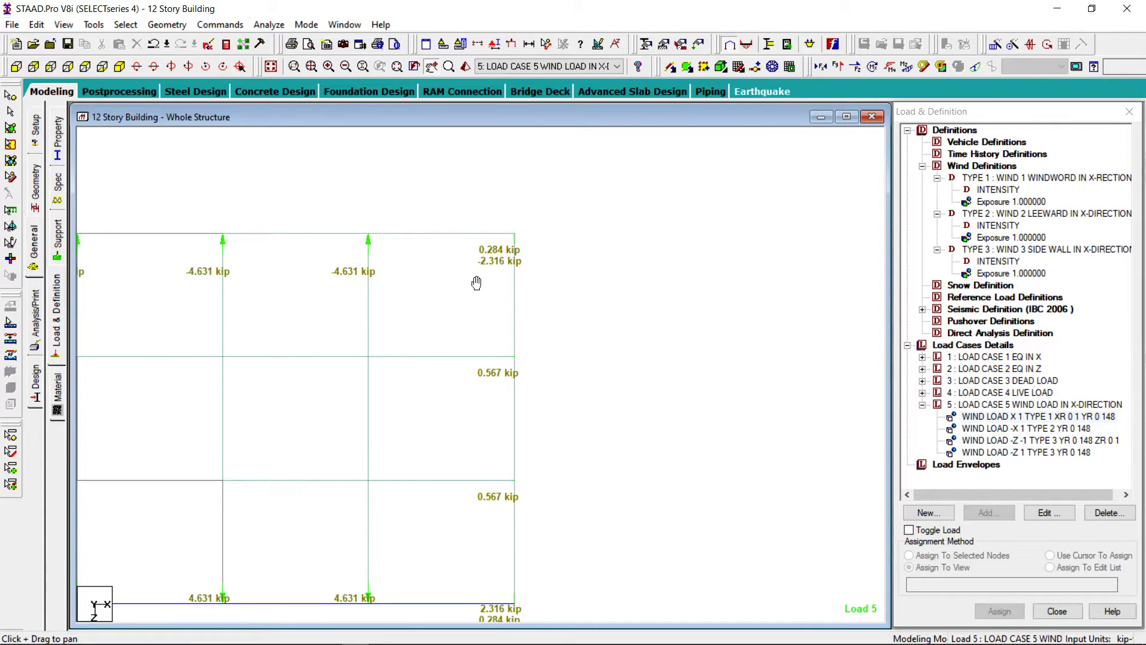
click(1012, 429)
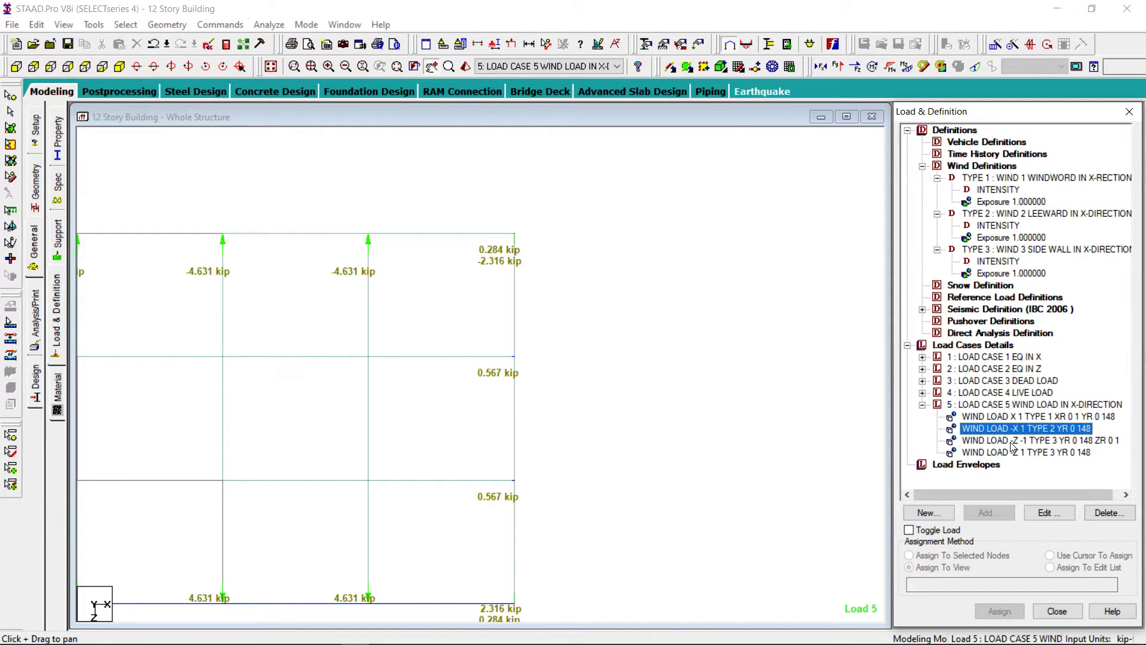
Reduce the point force display scale so the nodal load arrows are drawn longer on the roof plan.
click(598, 45)
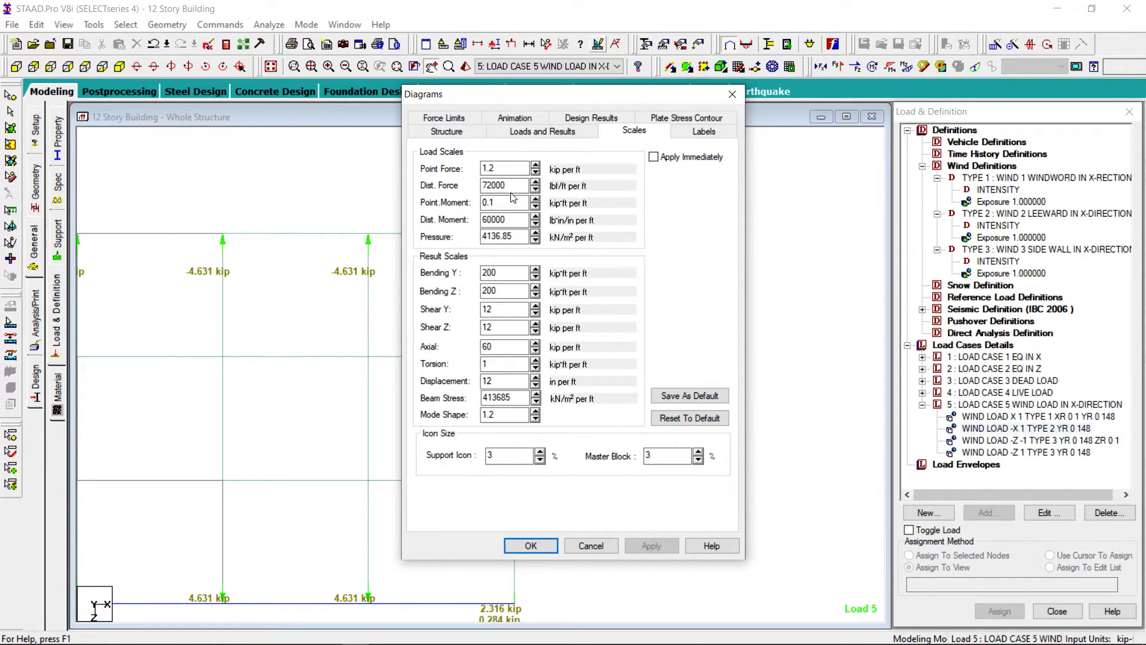
drag(510, 169, 458, 167)
text(0.)
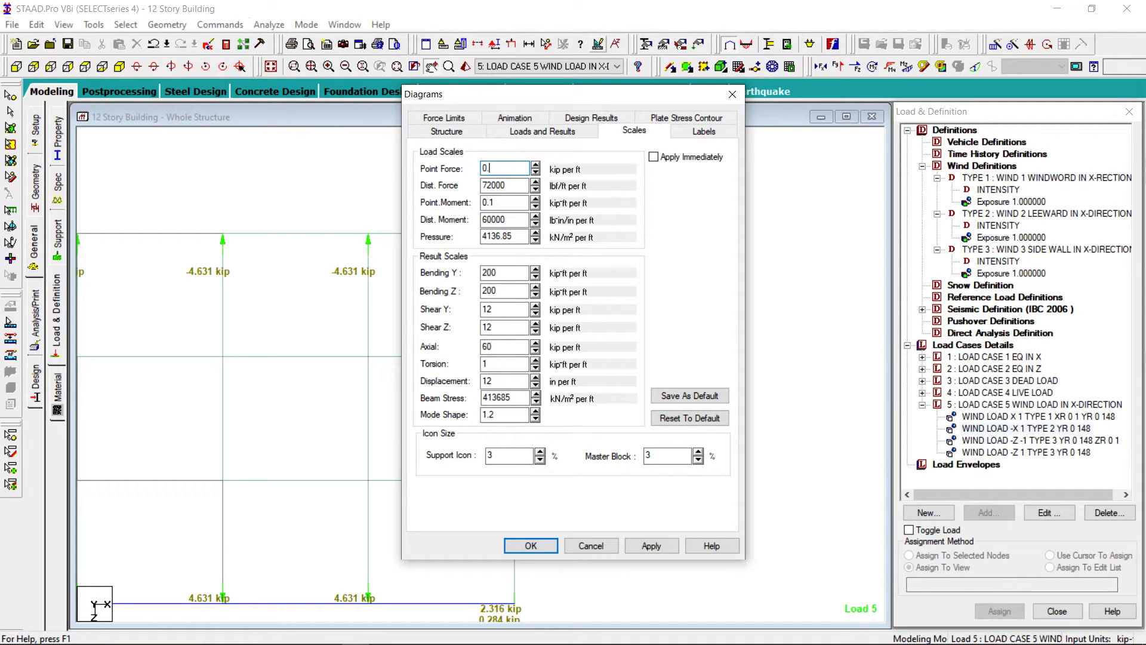
key(Return)
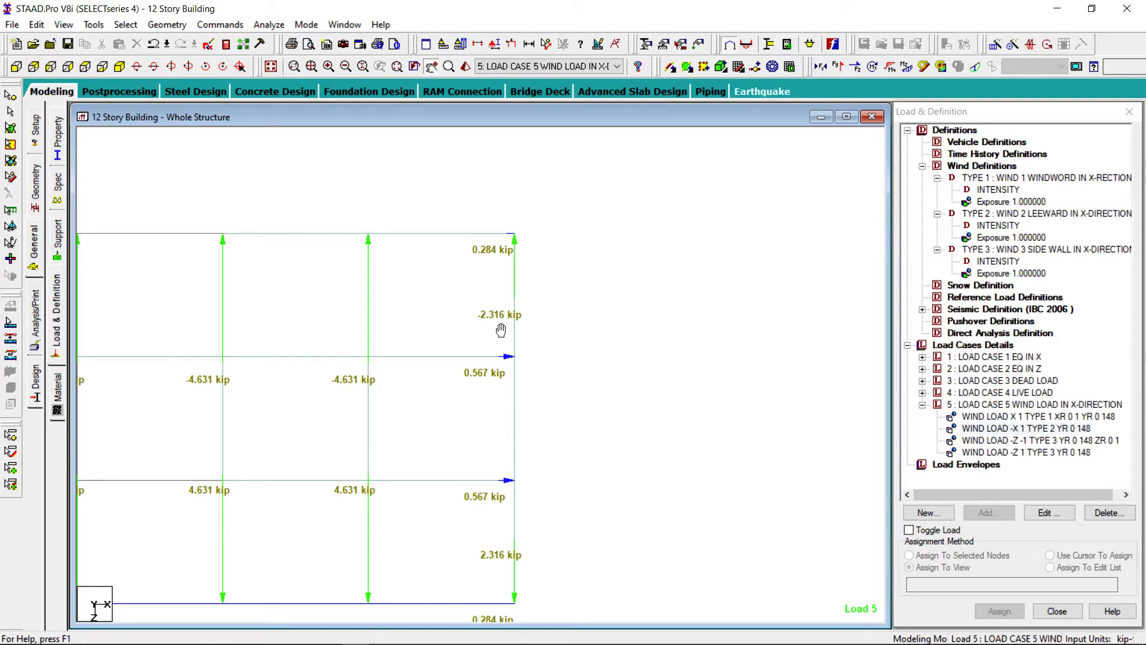
Compare the leeward nodal forces on the roof plan with the level 12 leeward design force in the PDF's Table 2-7 and return to STAAD.Pro.
drag(489, 344, 511, 271)
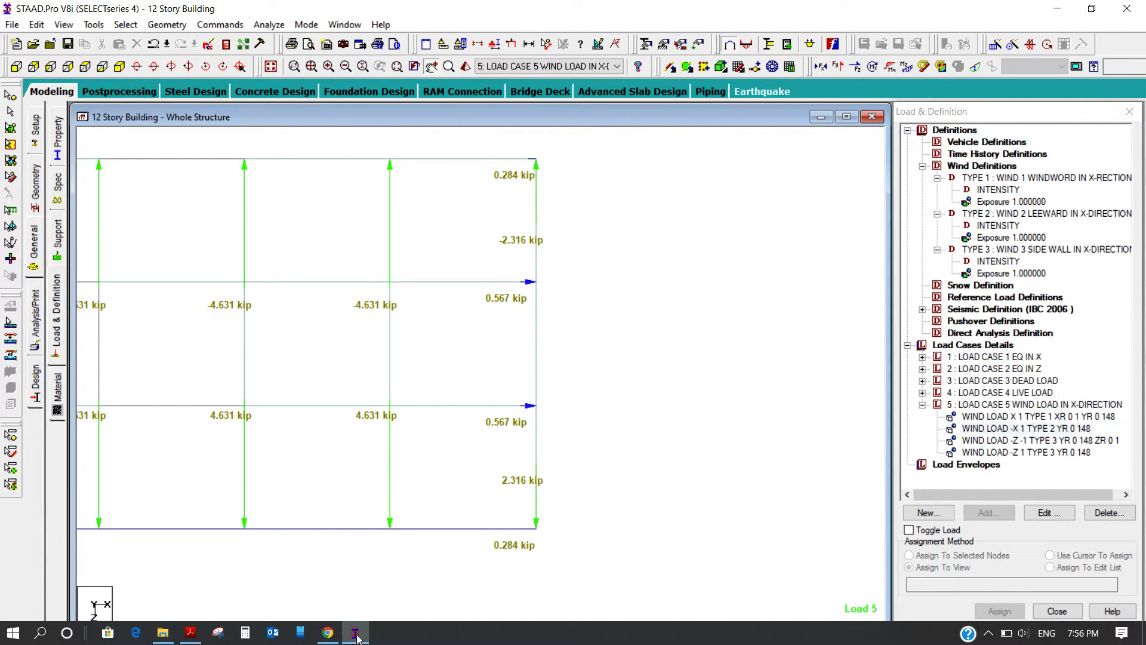
click(190, 633)
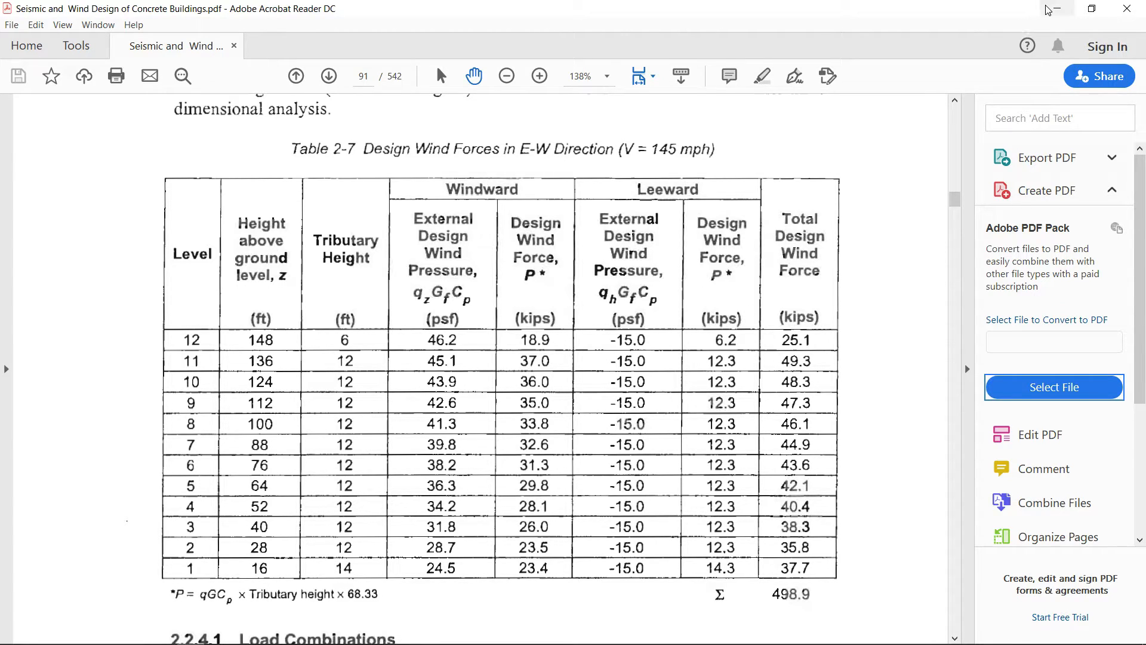
click(1060, 12)
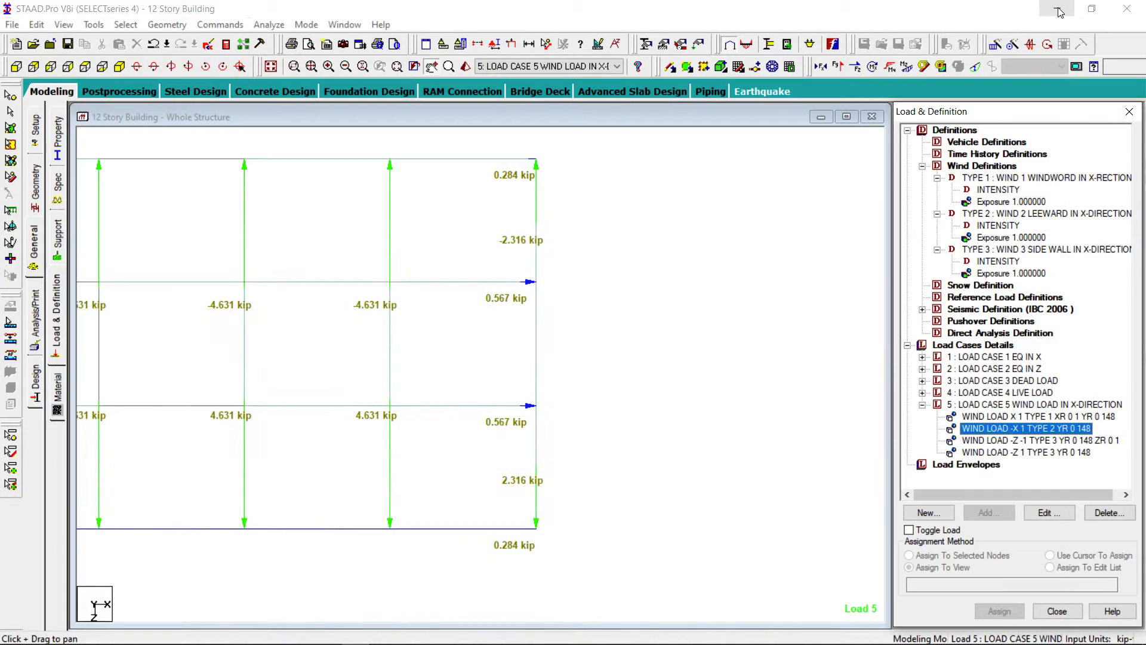
Show the whole structure again, turn off the load value labels and close the load definitions.
click(270, 65)
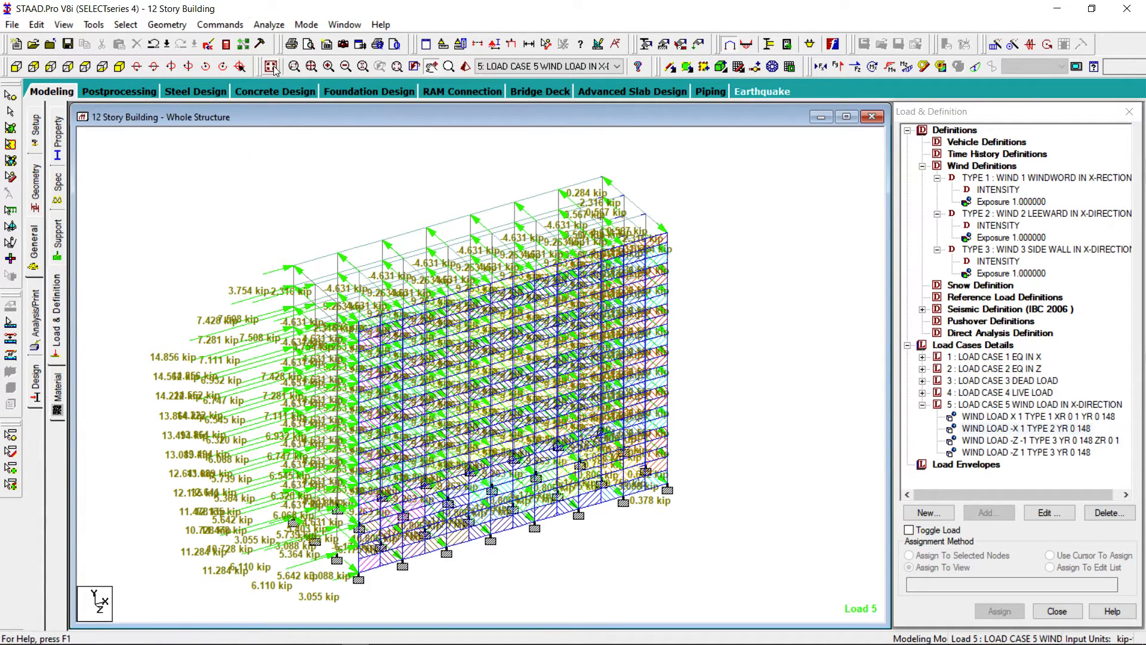
click(495, 44)
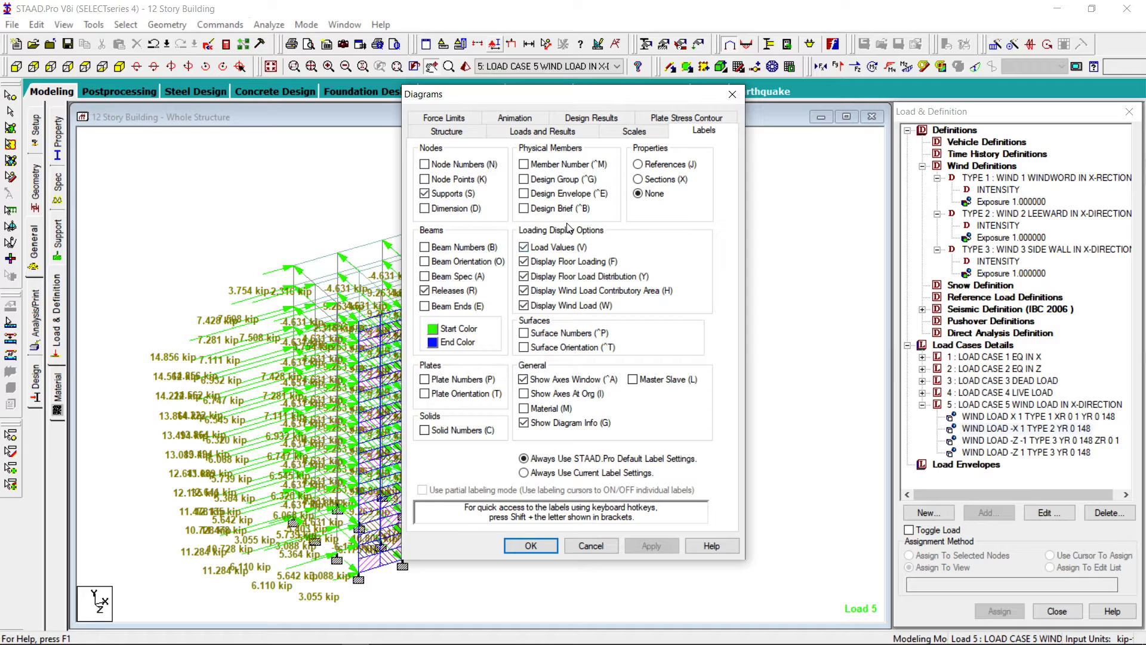
click(544, 250)
click(651, 545)
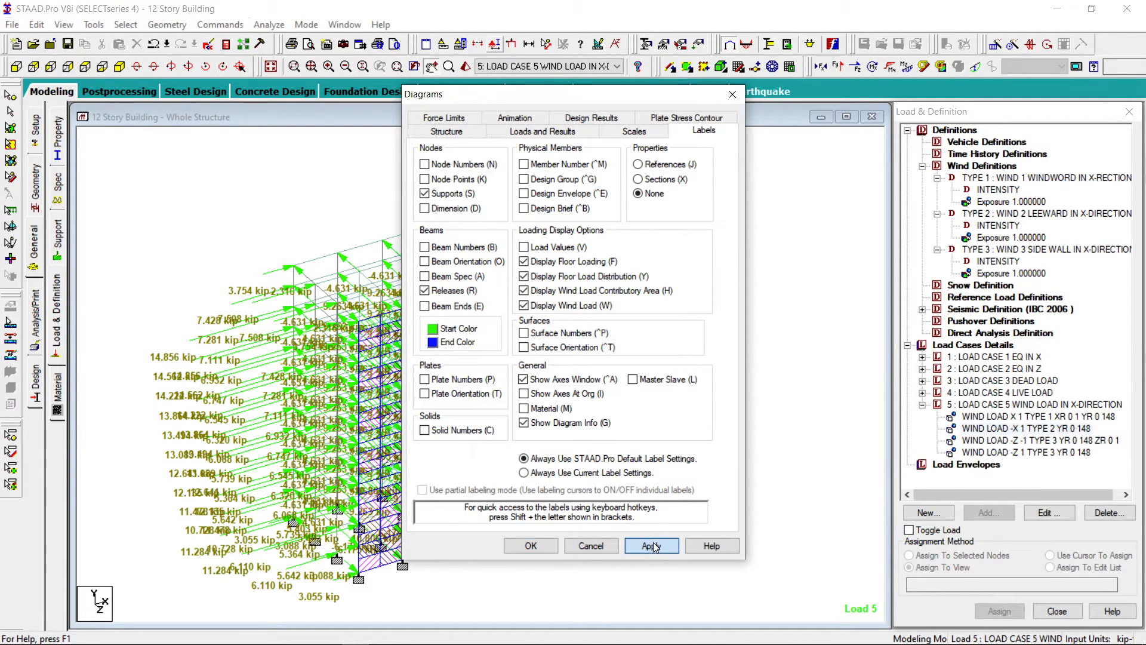
click(526, 547)
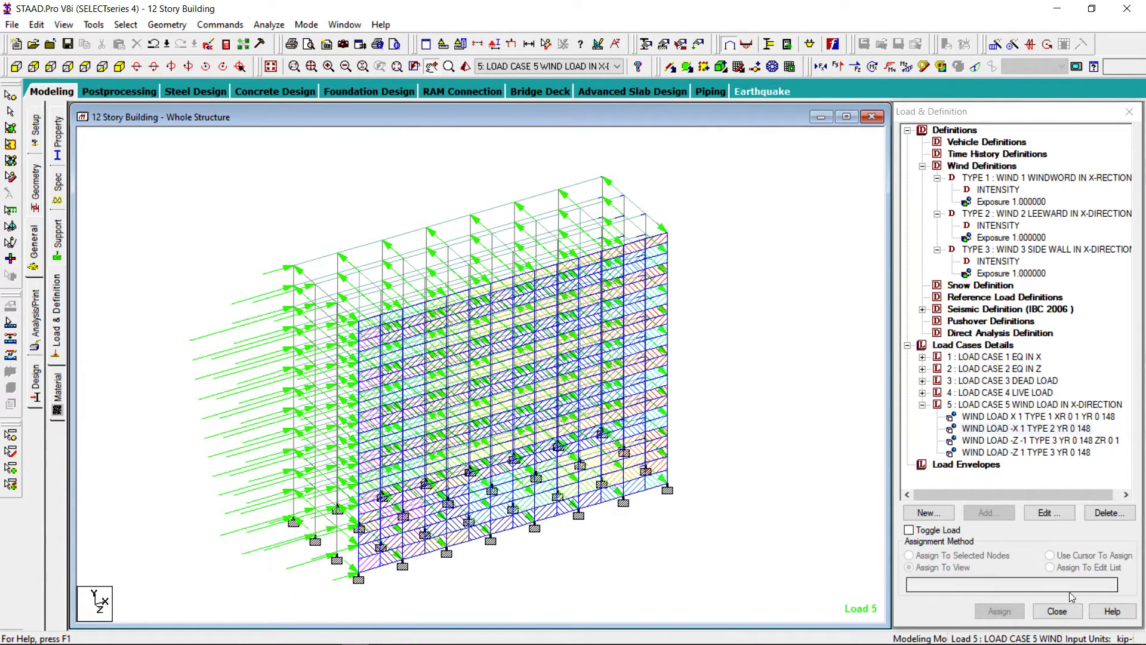
click(1057, 612)
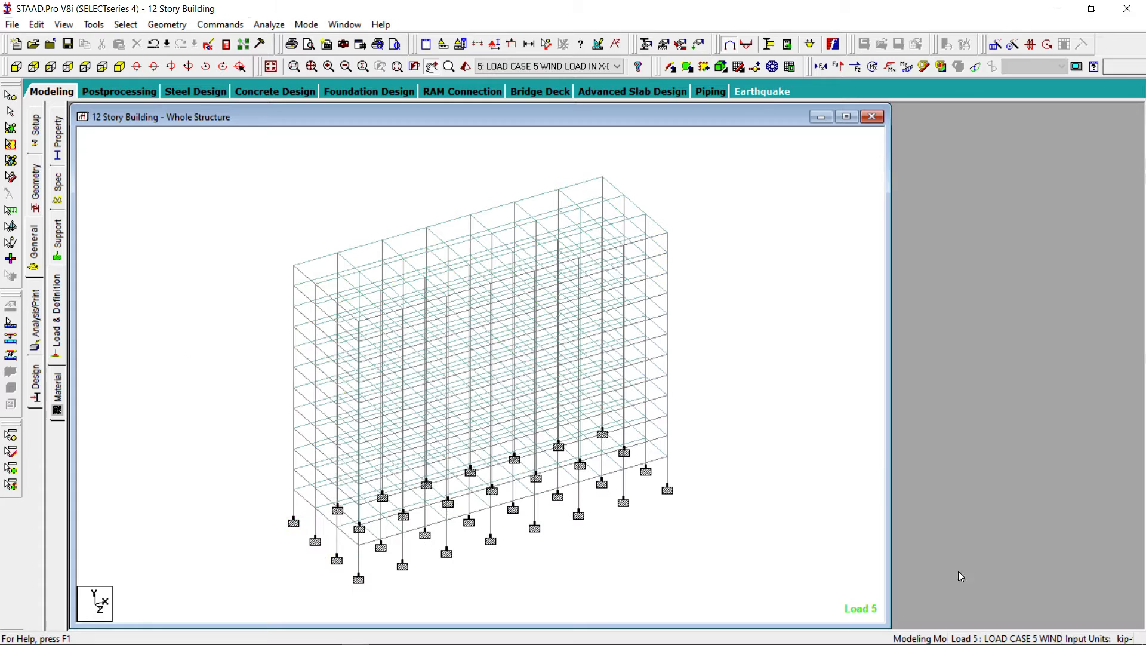
Close the 12 Story Building model and open the recent file Seismic Design with Slabs.
click(846, 117)
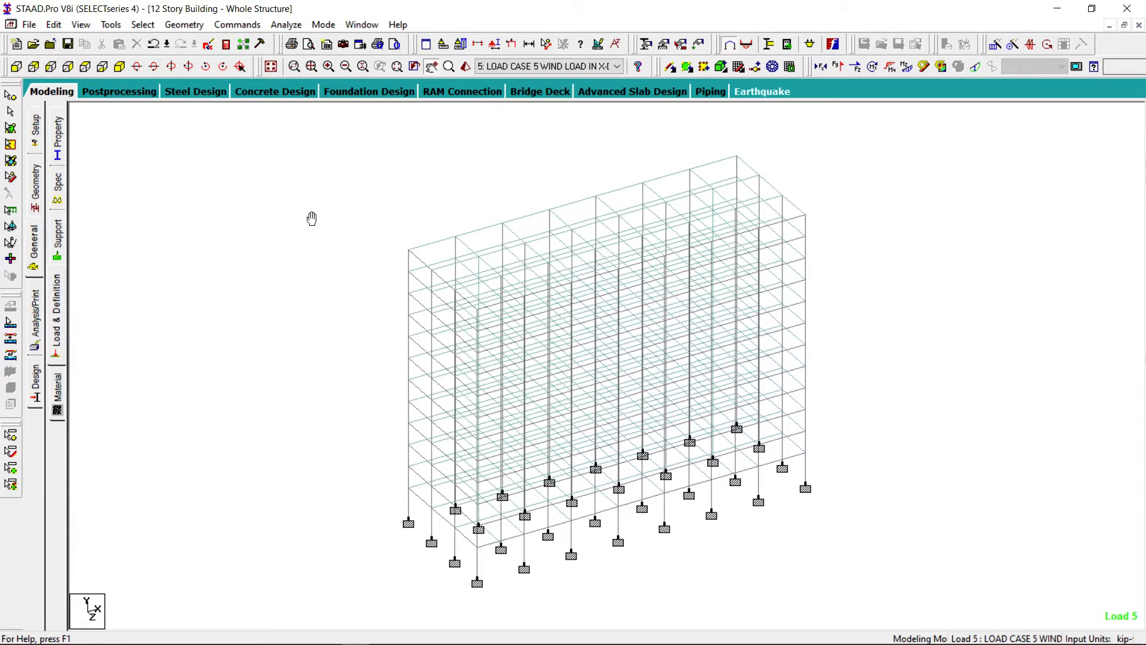
click(29, 25)
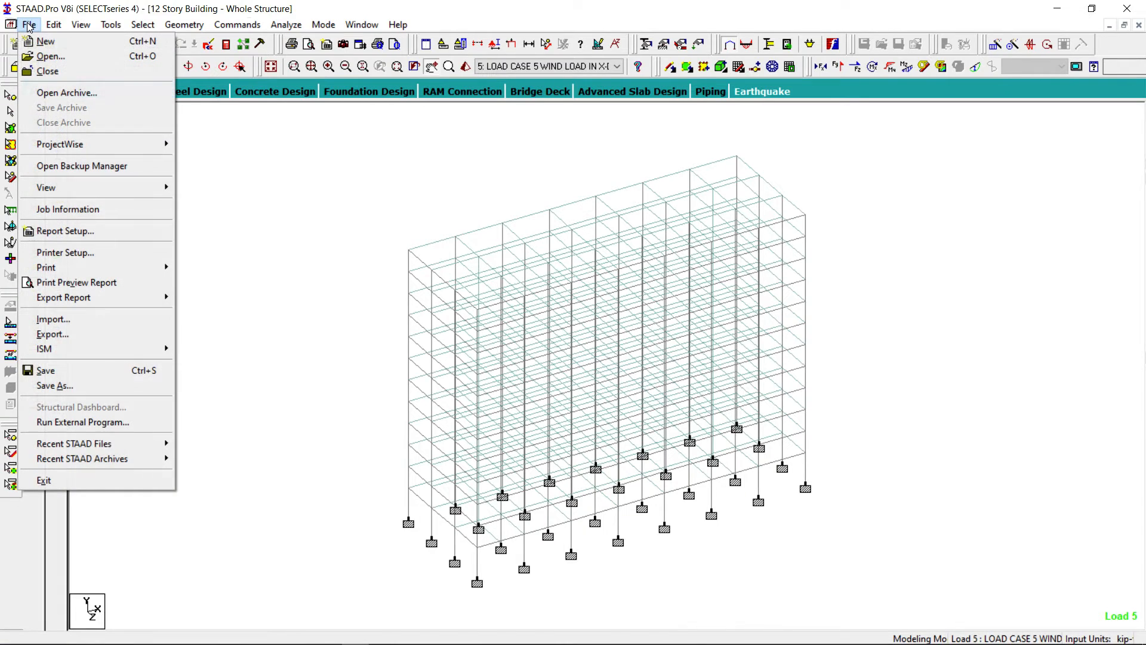
click(58, 72)
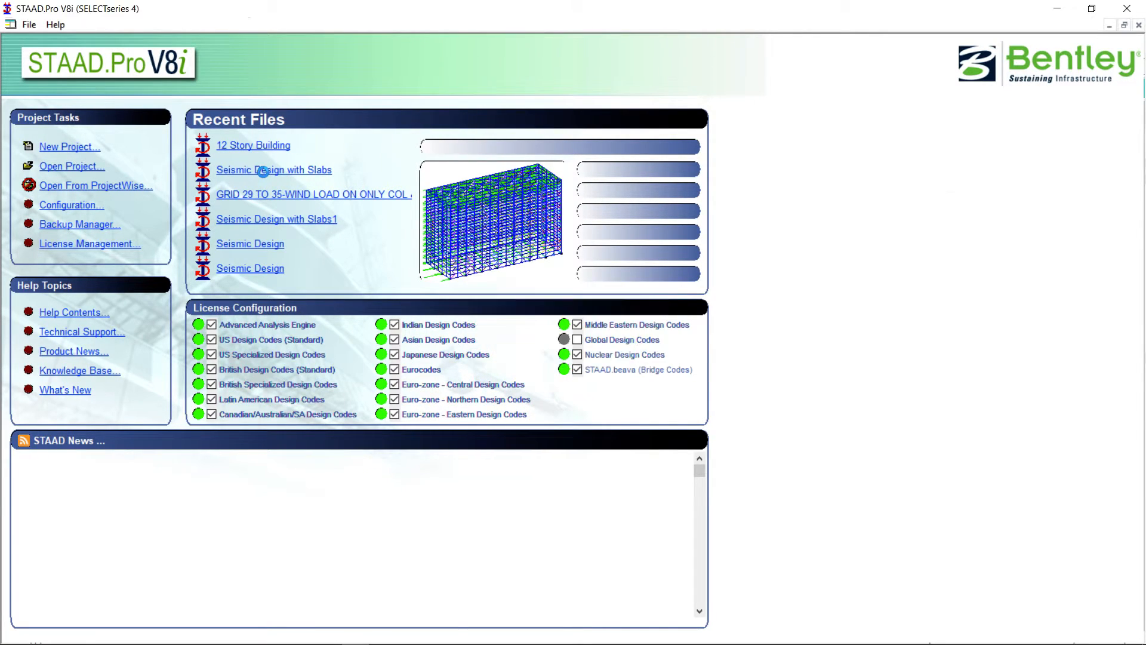
click(263, 170)
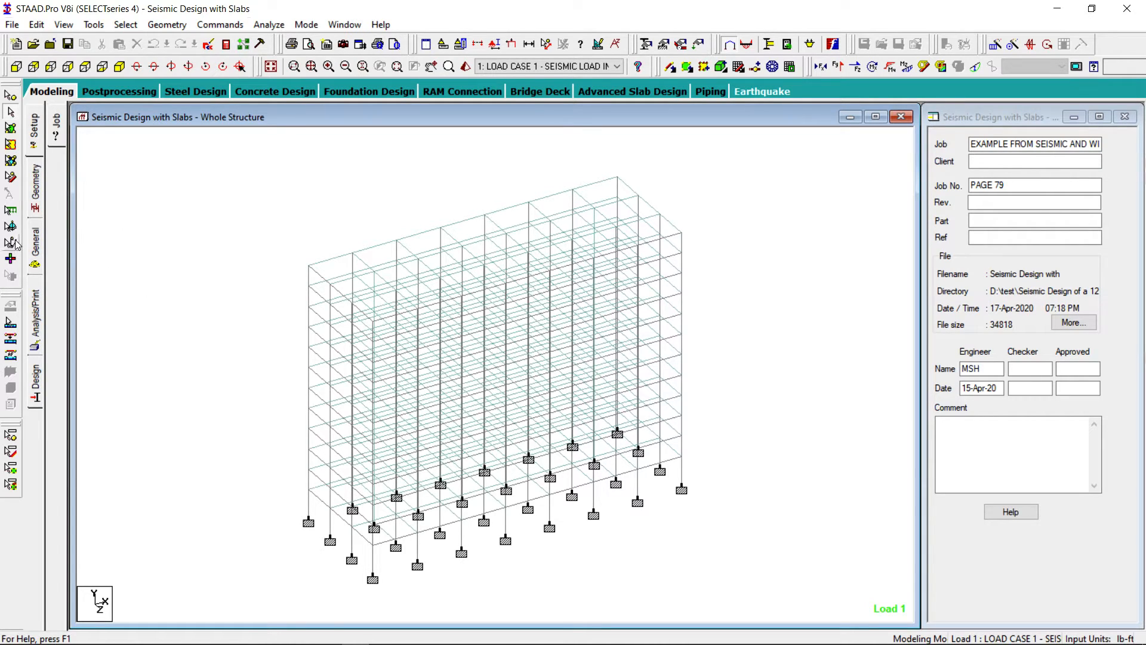
Bring up the load definitions and expand load cases 1, 2 and 3 to list their load items.
click(33, 246)
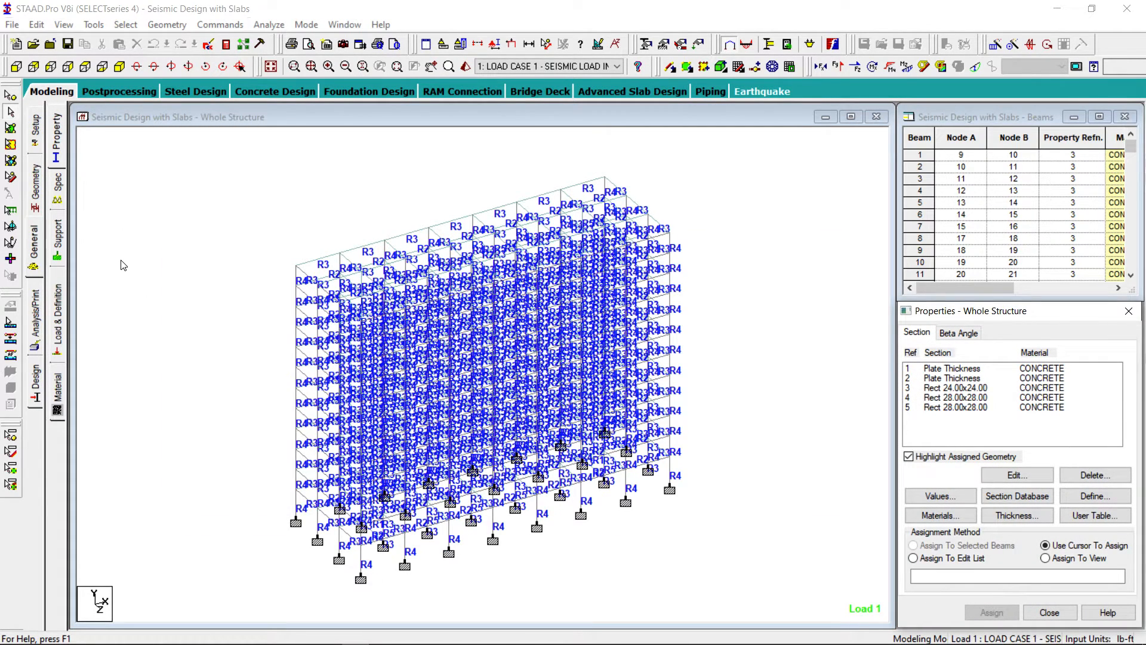
click(56, 316)
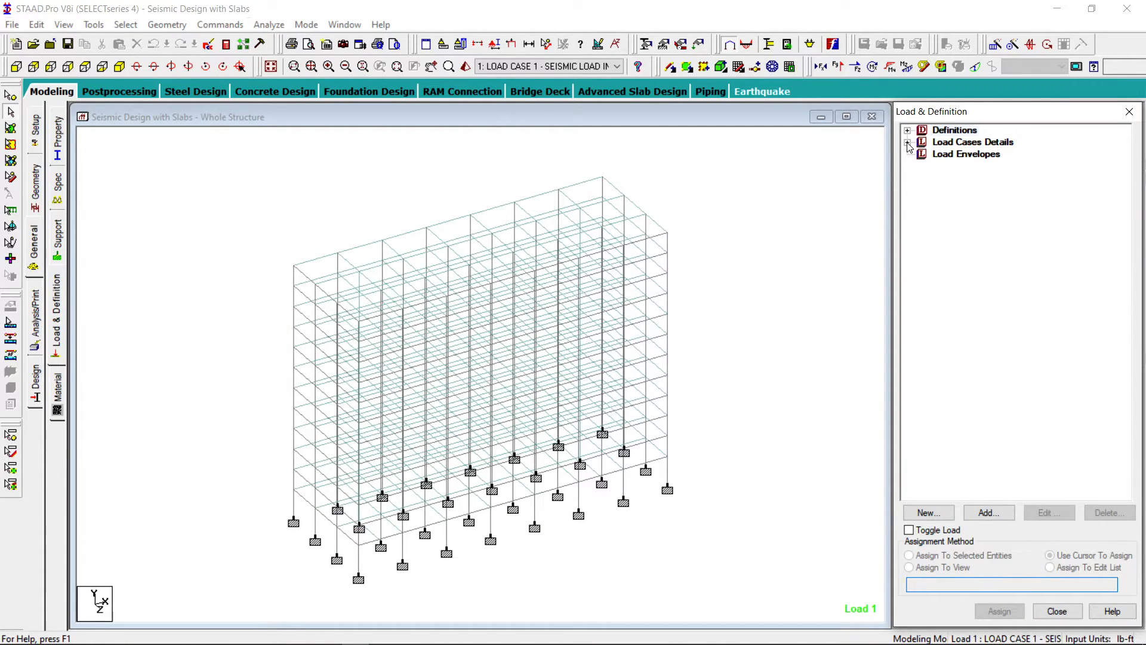
click(908, 142)
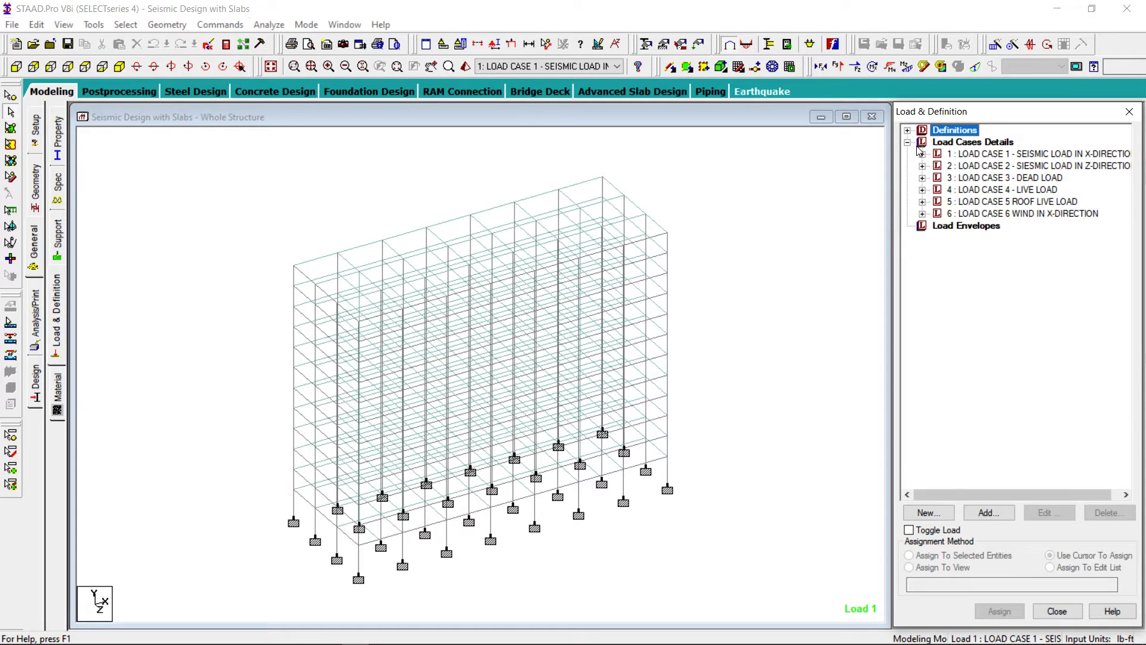
click(922, 154)
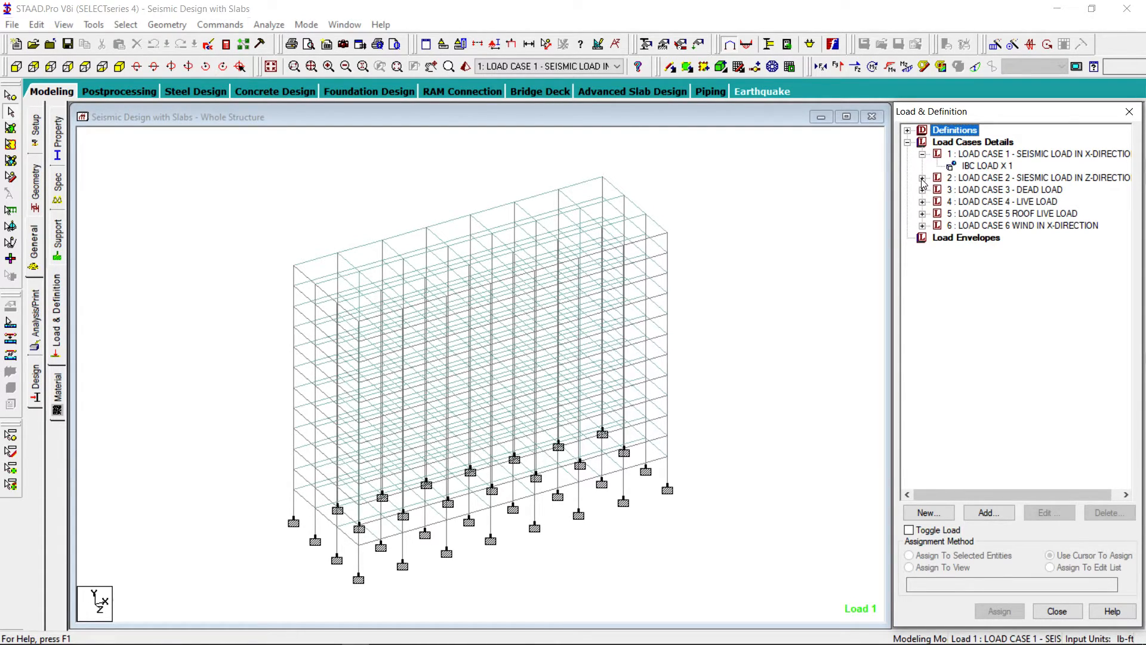
click(922, 179)
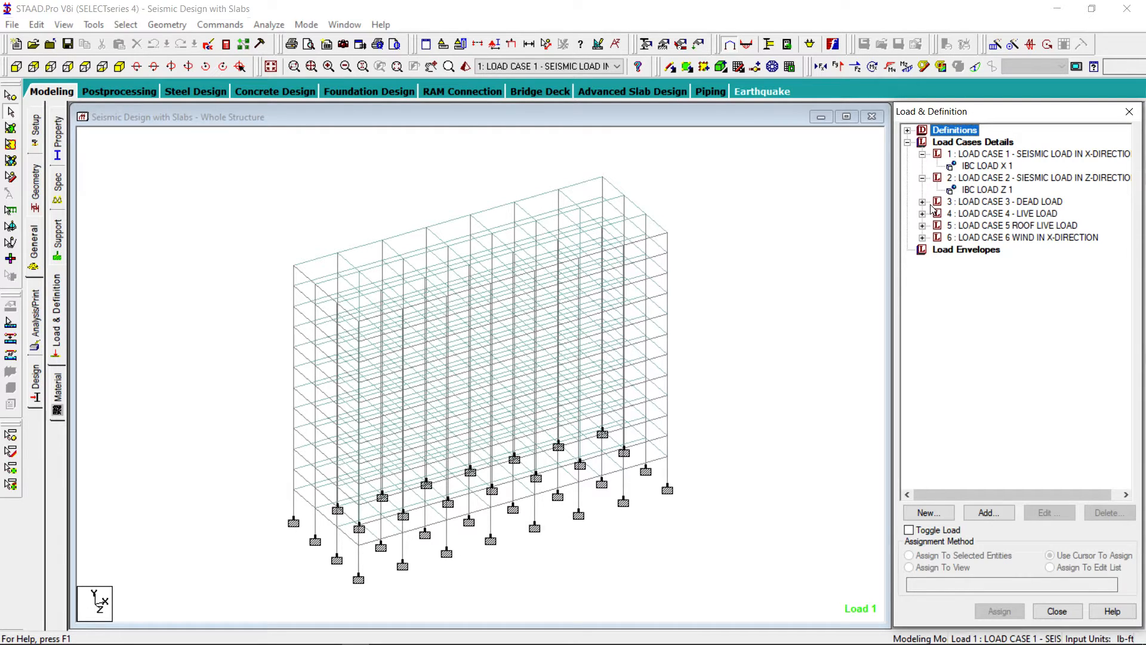
click(923, 202)
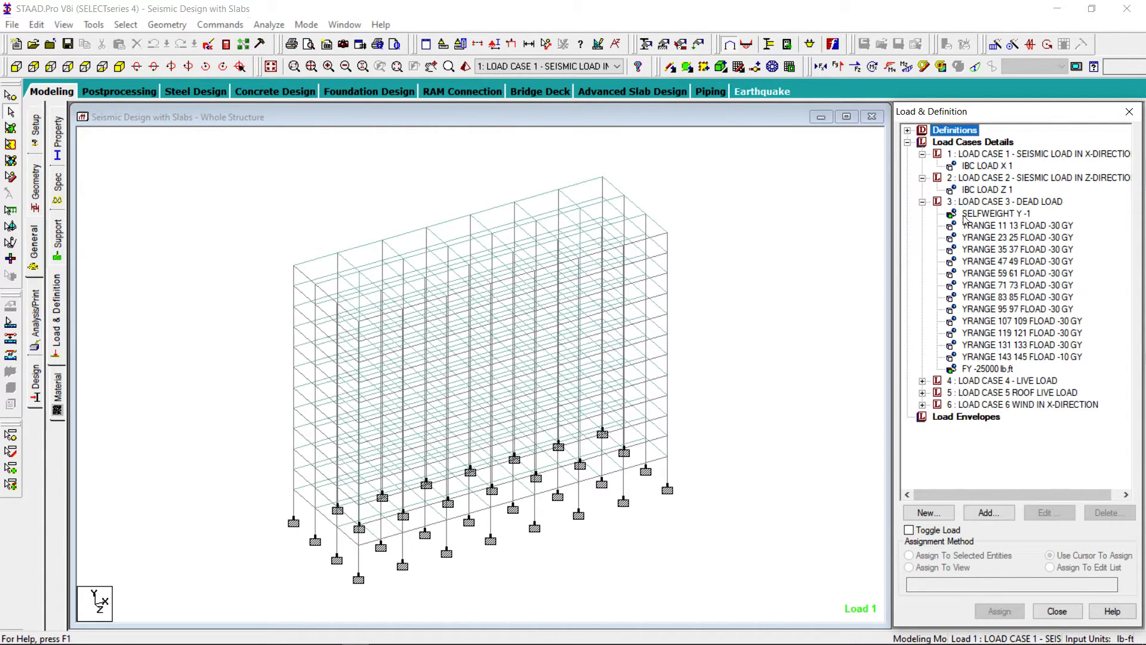
Activate load case 3 for dead load and dismiss the series of load generation warnings.
click(1018, 202)
click(1011, 226)
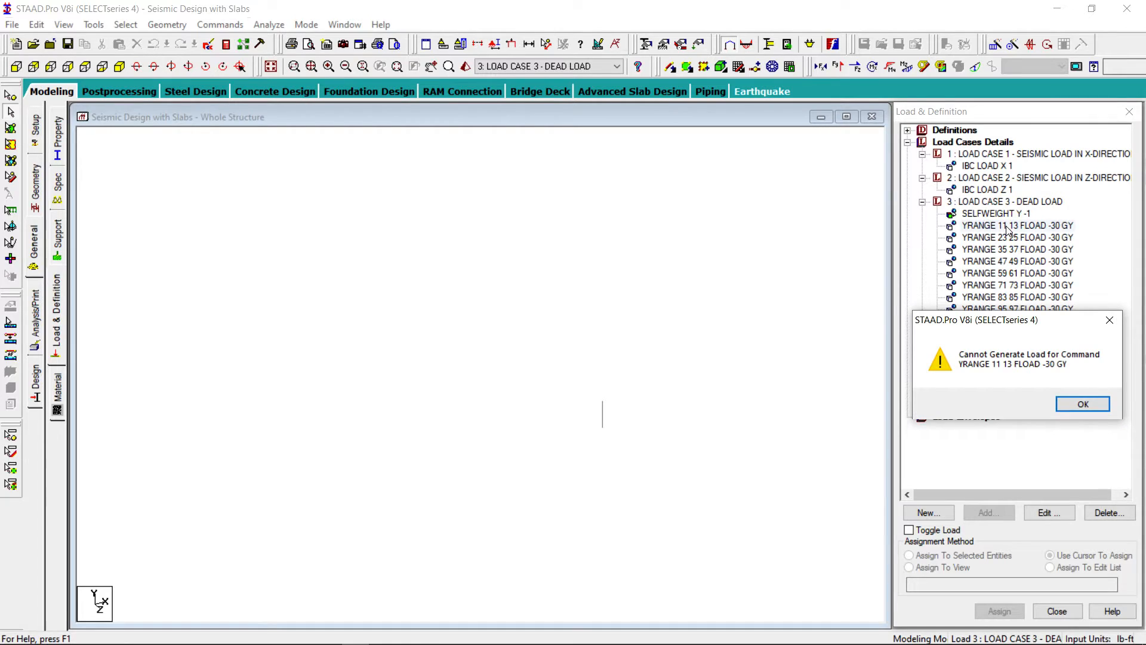
click(1072, 411)
click(1076, 410)
click(1079, 408)
click(1079, 407)
click(1079, 407)
click(1079, 407)
click(1079, 407)
click(1079, 407)
click(1079, 406)
click(1079, 406)
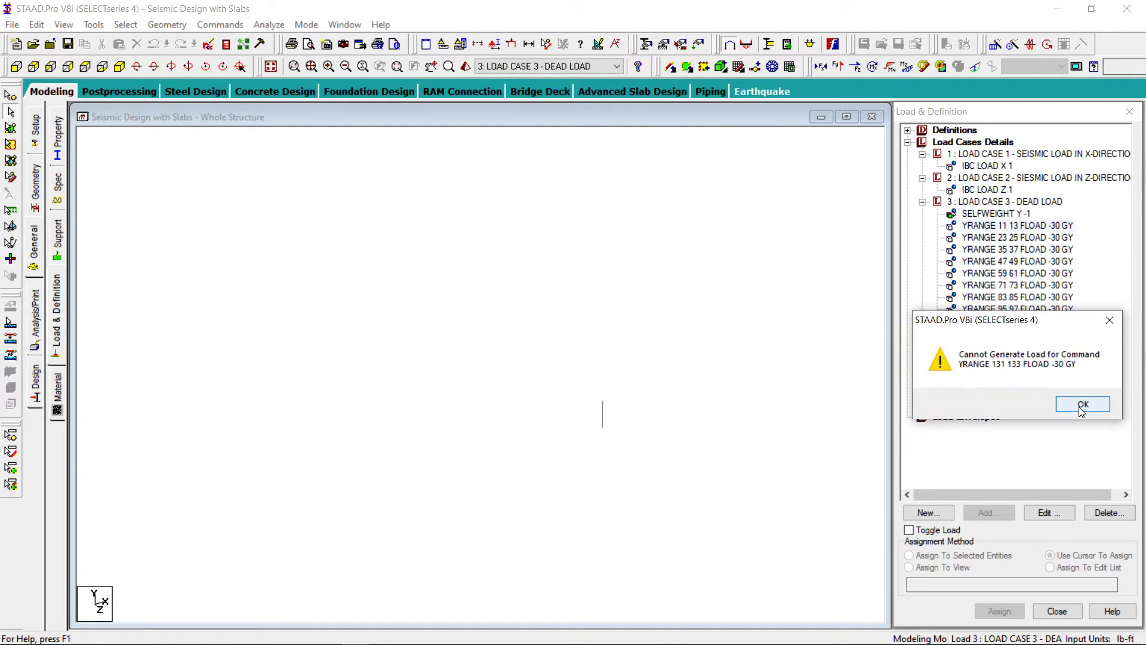
click(1079, 406)
click(1079, 406)
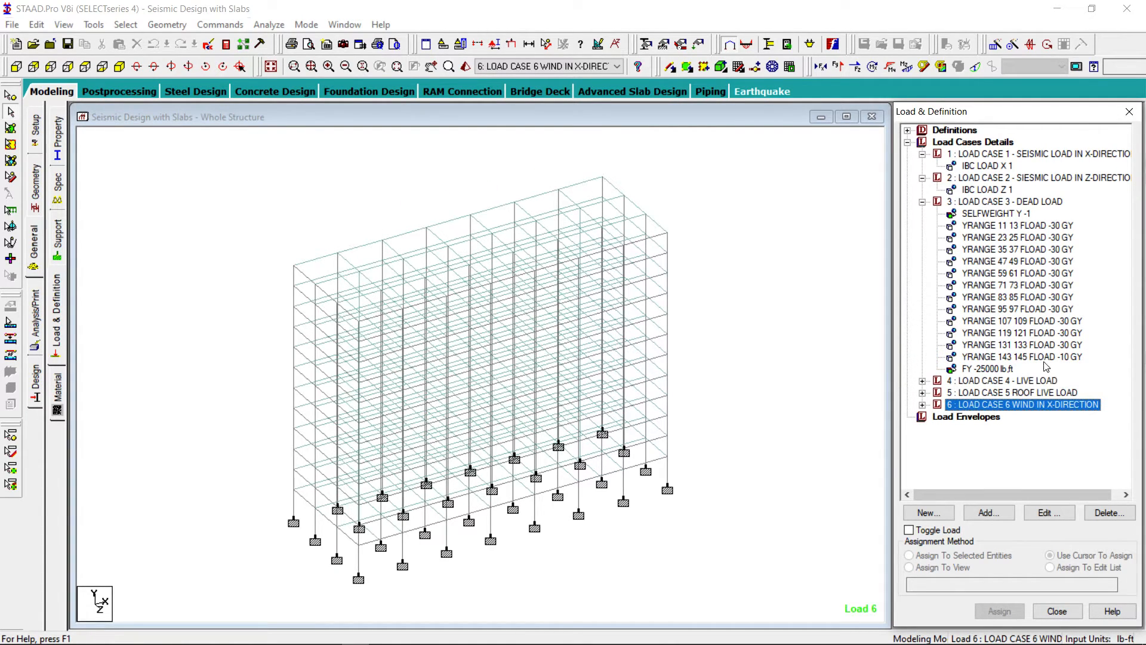
Highlight the YRANGE 11 13 and YRANGE 23 25 floor loads, and review the settings of YRANGE 11 13.
click(994, 228)
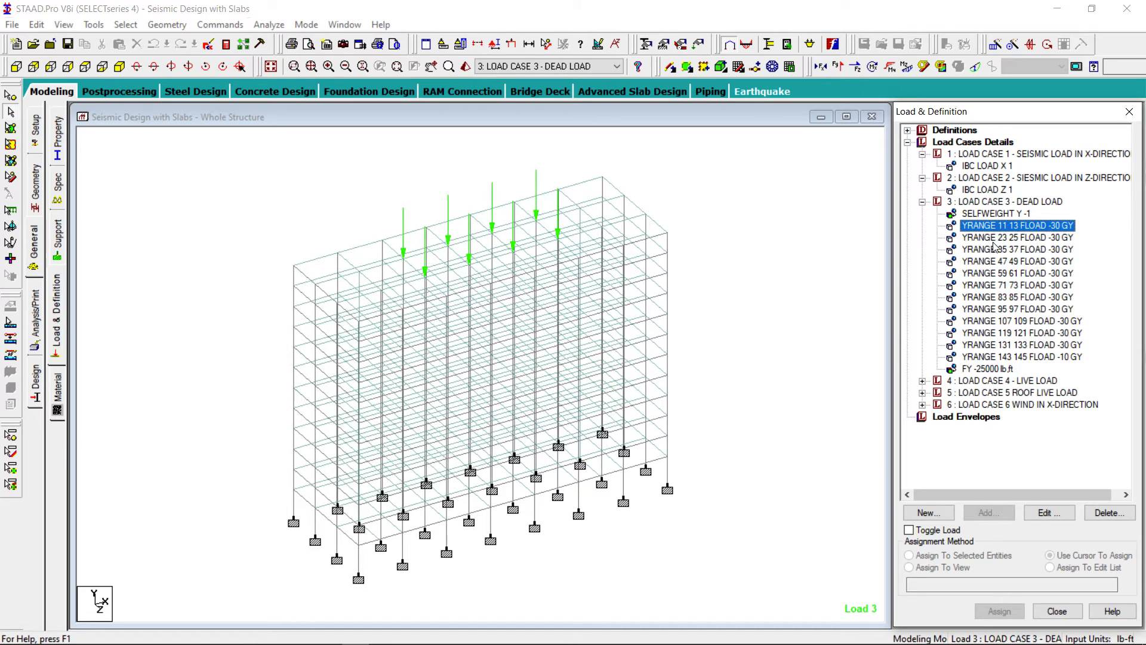
click(996, 239)
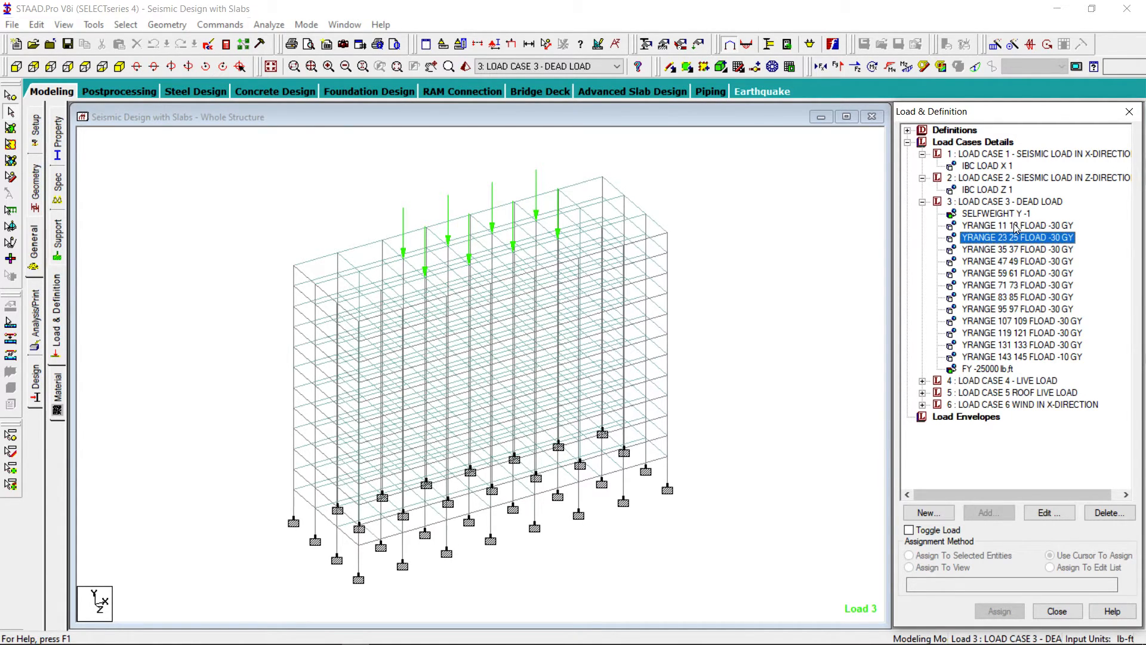
click(1016, 227)
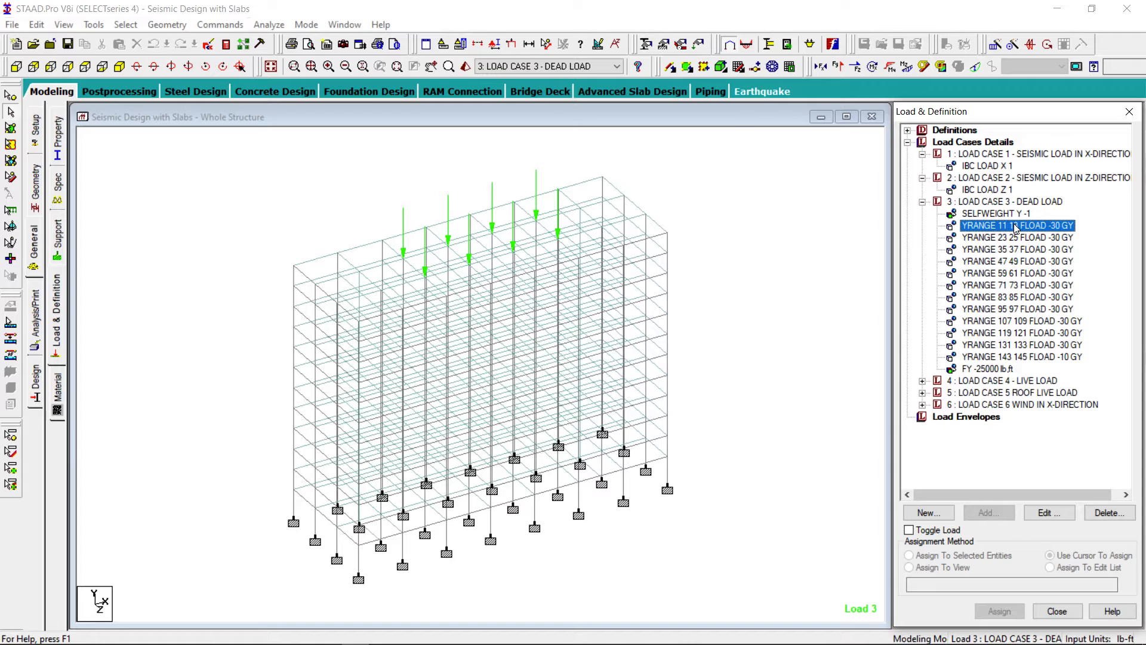
click(1047, 512)
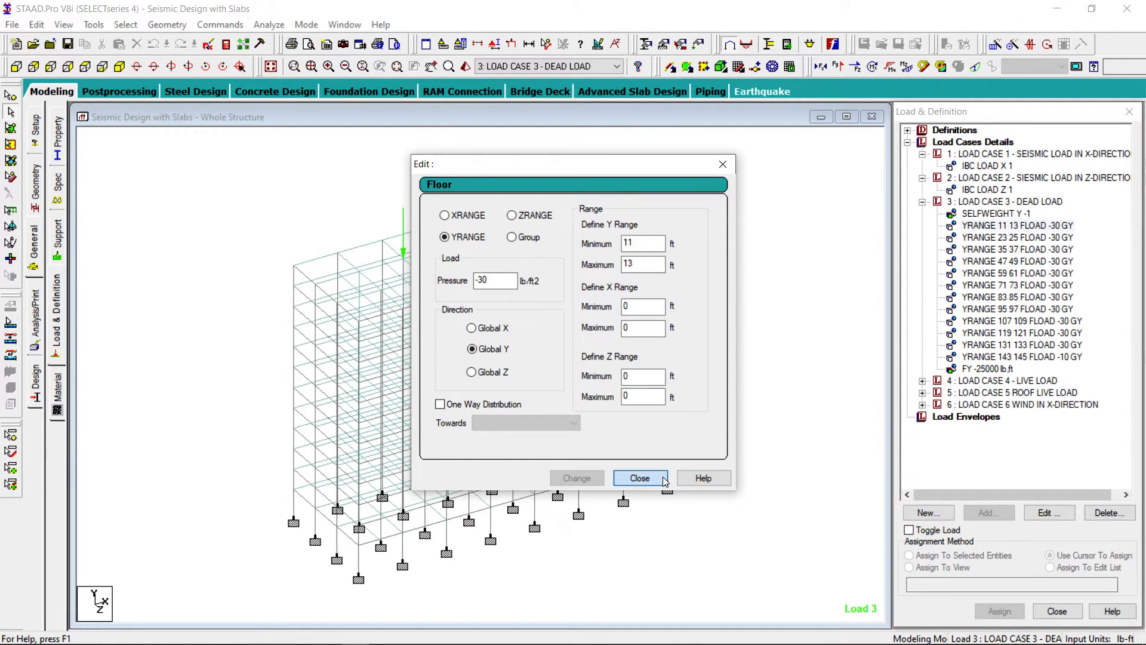
click(641, 479)
Check the coordinates of the corner nodes at the first floor and at the level just below the roof.
click(10, 95)
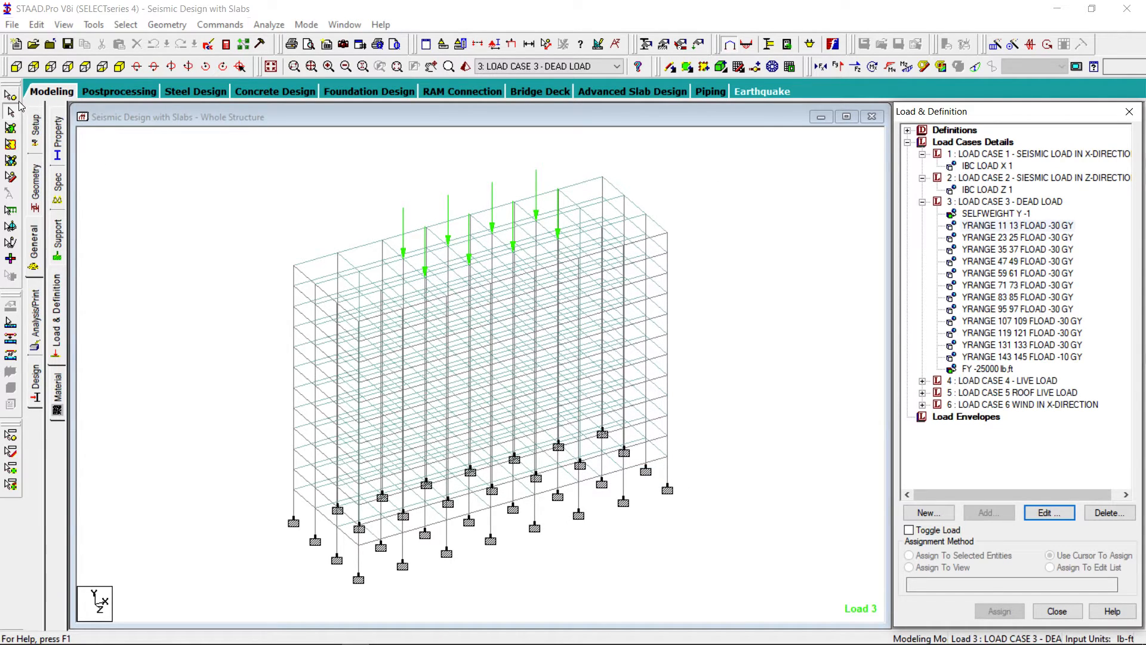
double_click(293, 490)
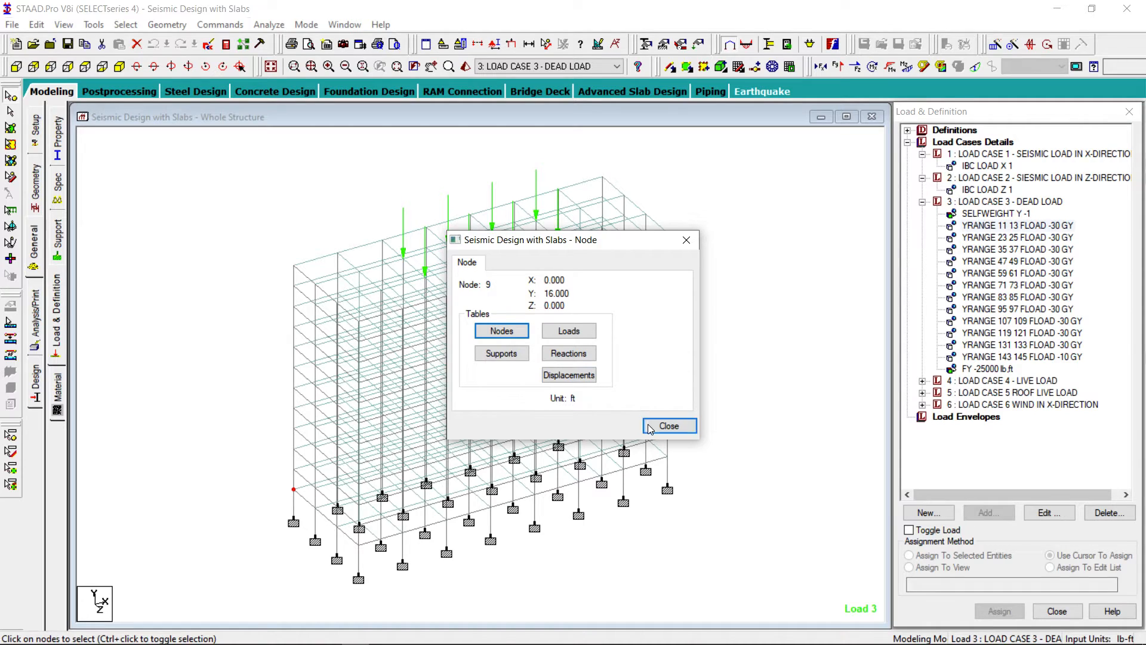
click(668, 425)
double_click(293, 287)
click(668, 424)
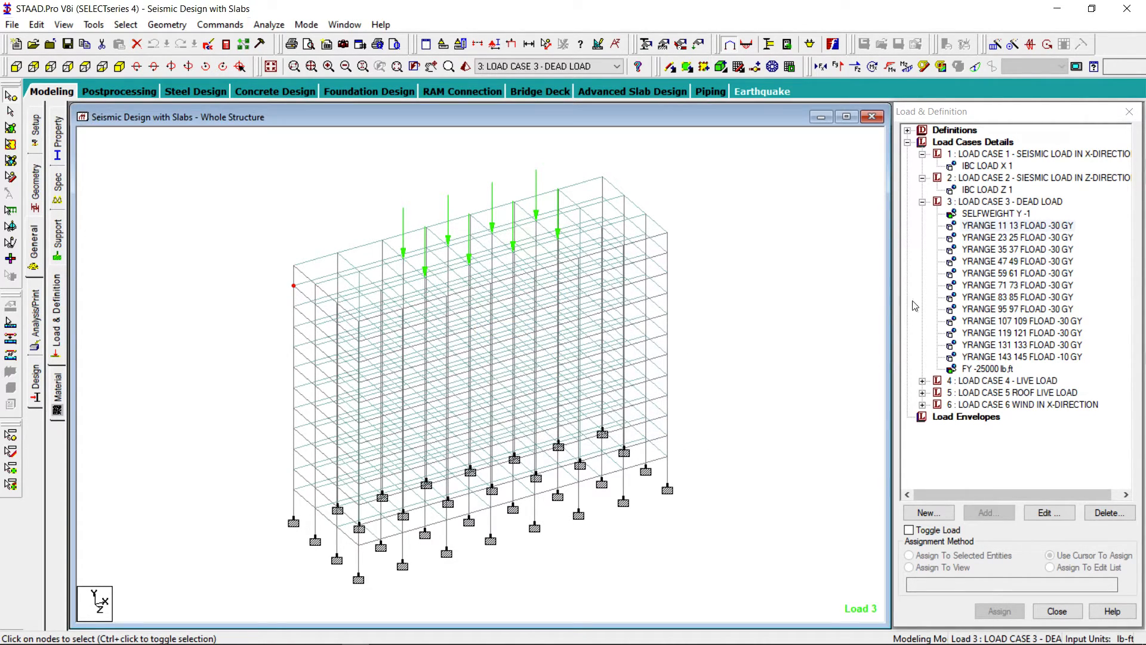
Extend the YRANGE 11 13 dead floor load to a maximum Y of 137 ft and agree to delete the result files.
click(999, 228)
click(1059, 509)
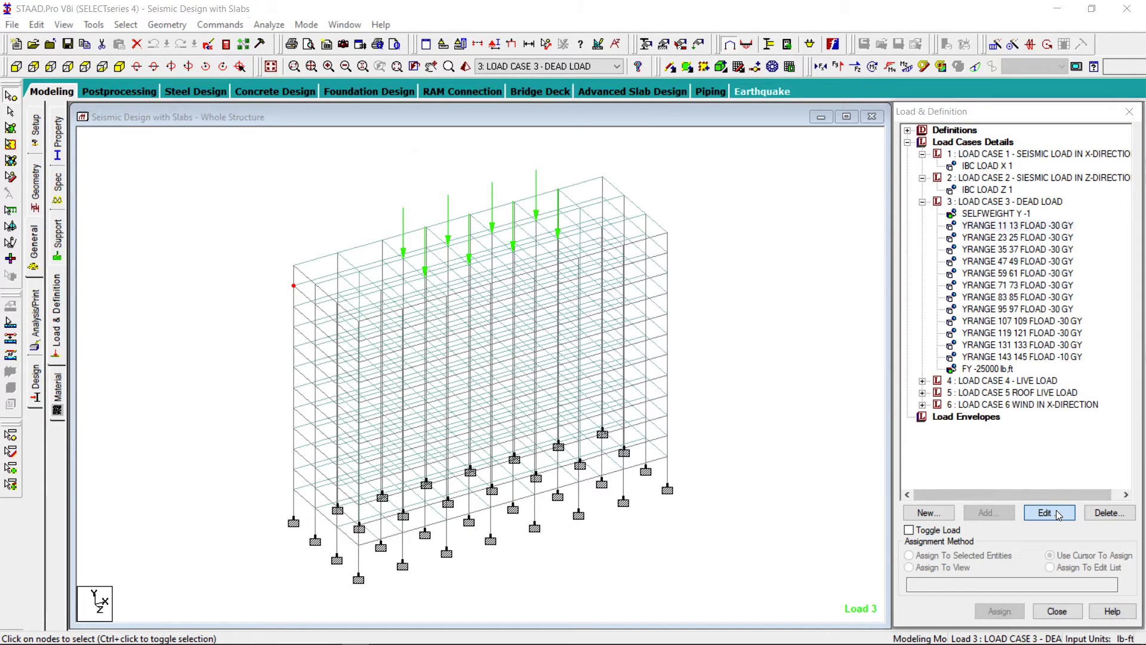
key(Tab)
key(Tab)
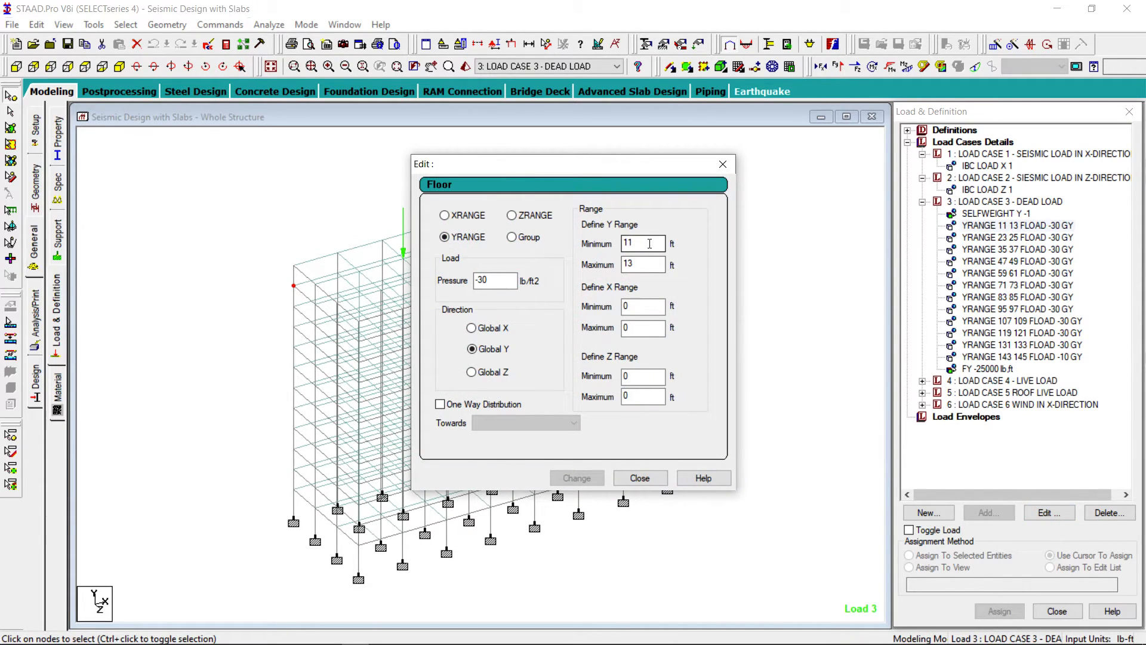
text(13)
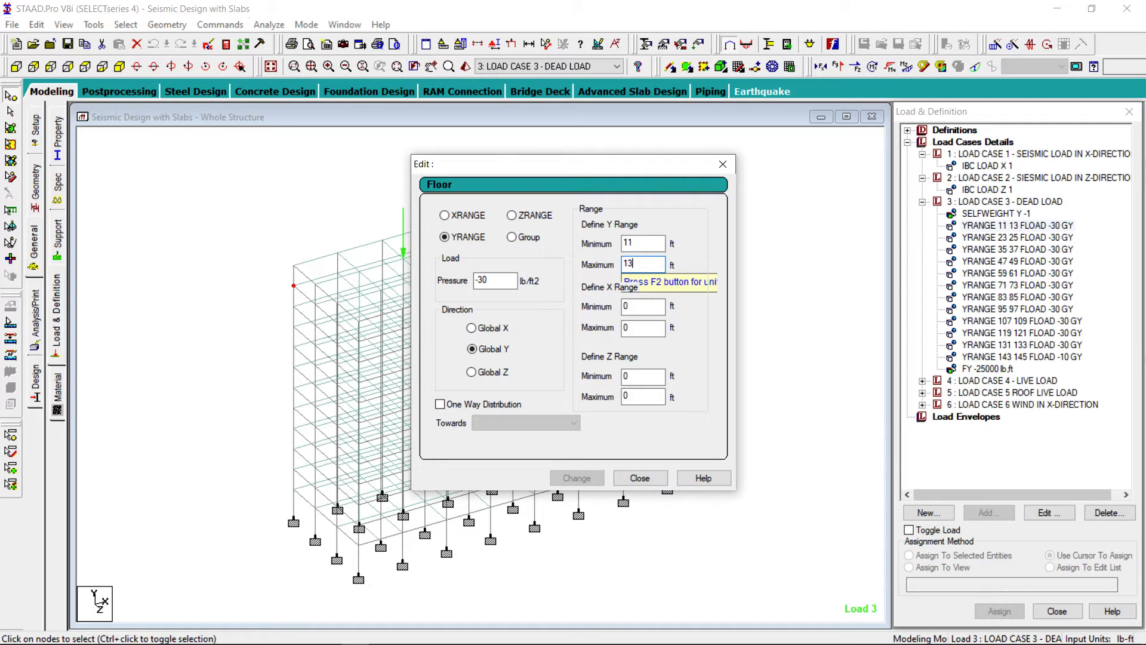
text(7)
click(576, 478)
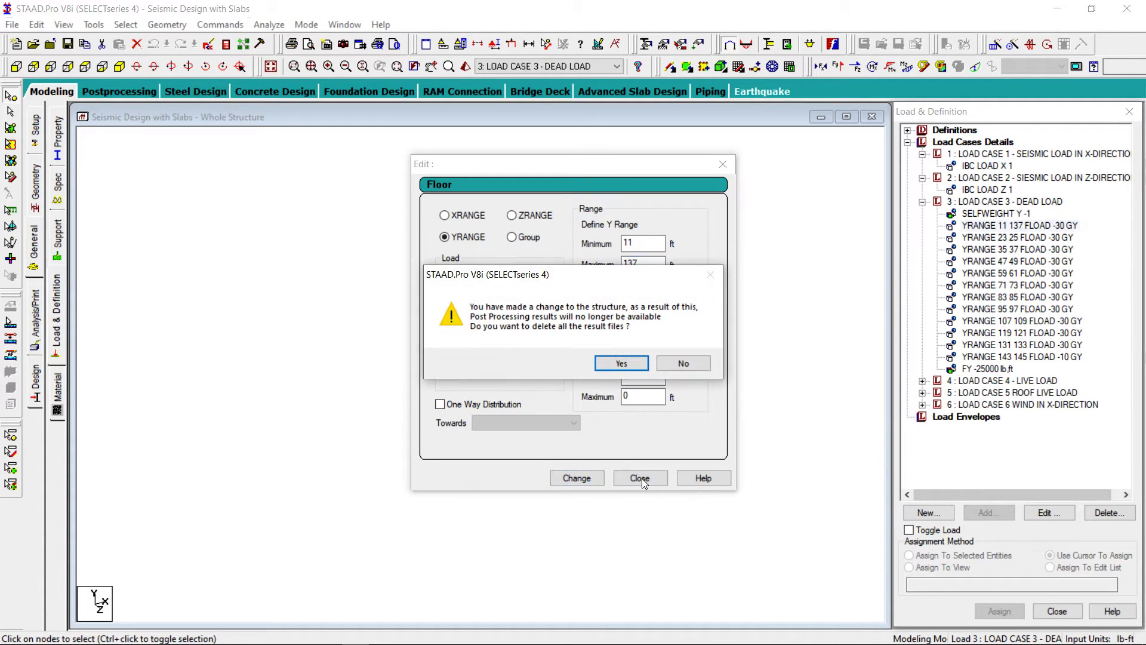
click(620, 368)
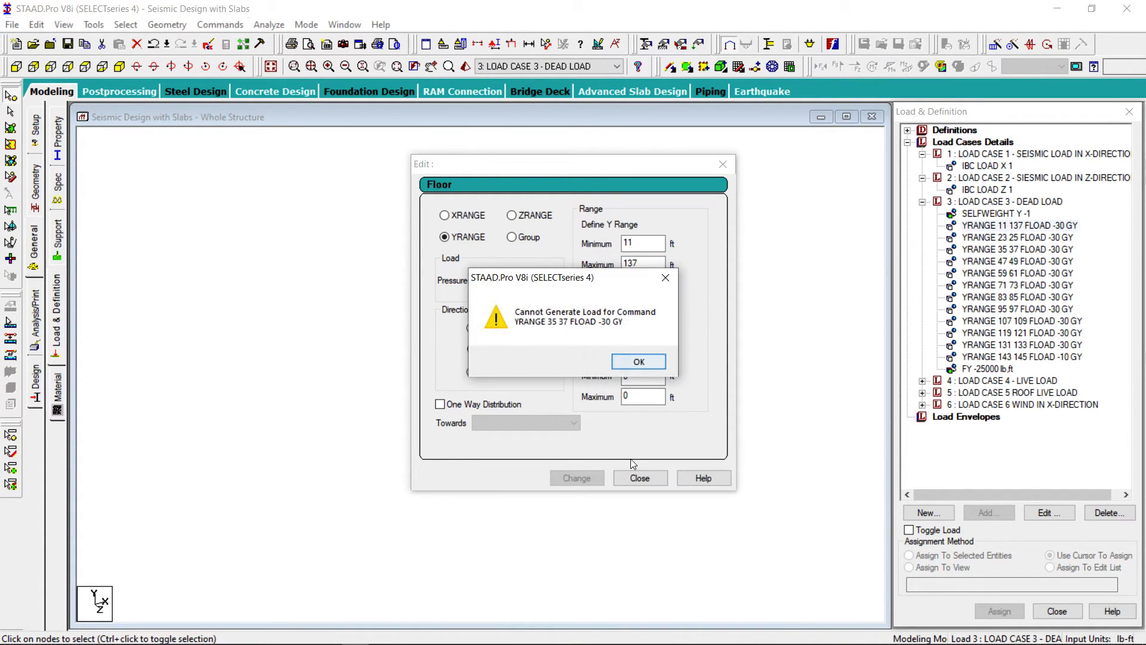
Dismiss the series of load generation warnings and close the floor load settings.
click(638, 362)
click(639, 362)
click(639, 361)
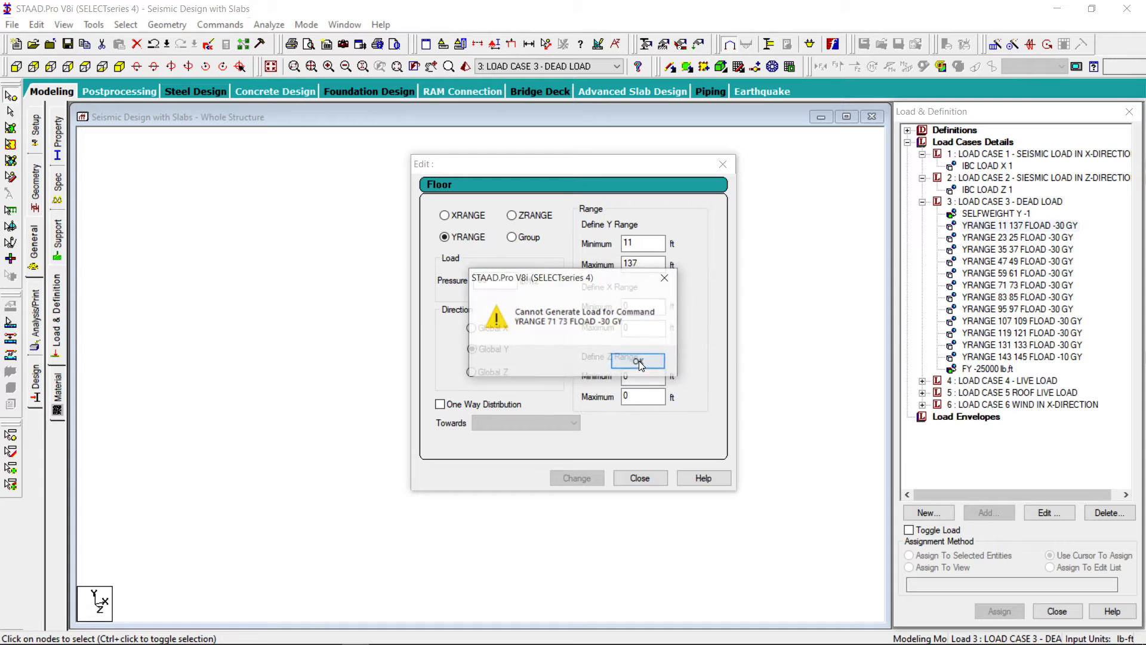
click(639, 362)
click(639, 362)
click(638, 362)
click(639, 362)
click(638, 362)
click(638, 363)
click(638, 362)
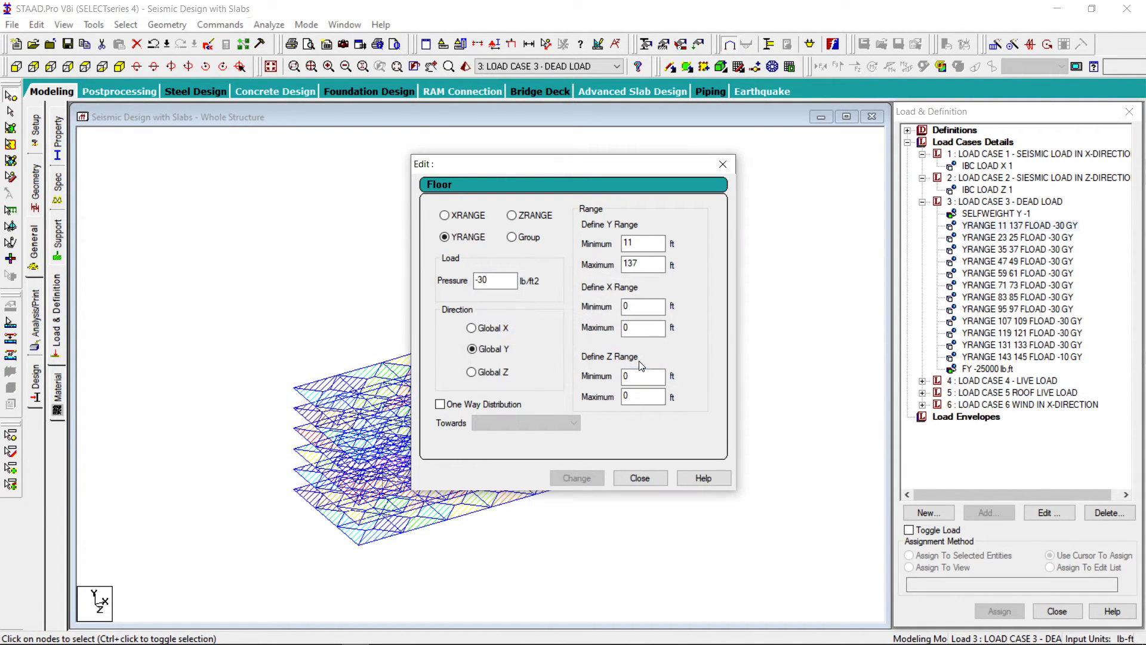
click(631, 478)
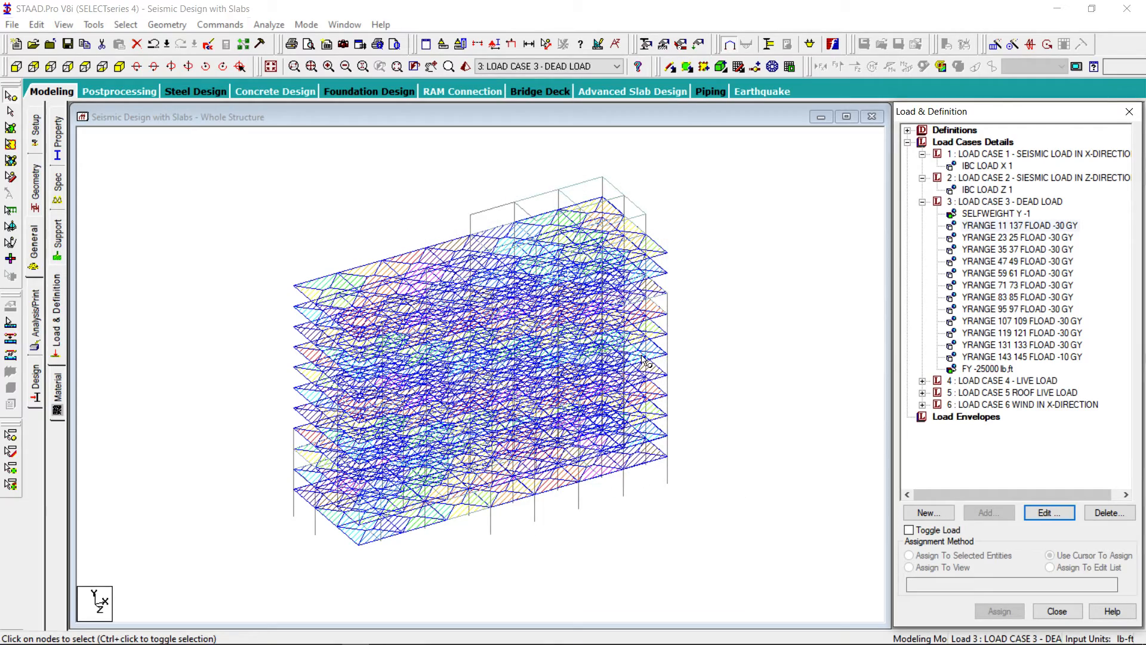
Delete the dead floor loads YRANGE 23 25, 35 37, 47 49, 59 61 and 71 73 from load case 3.
click(1017, 239)
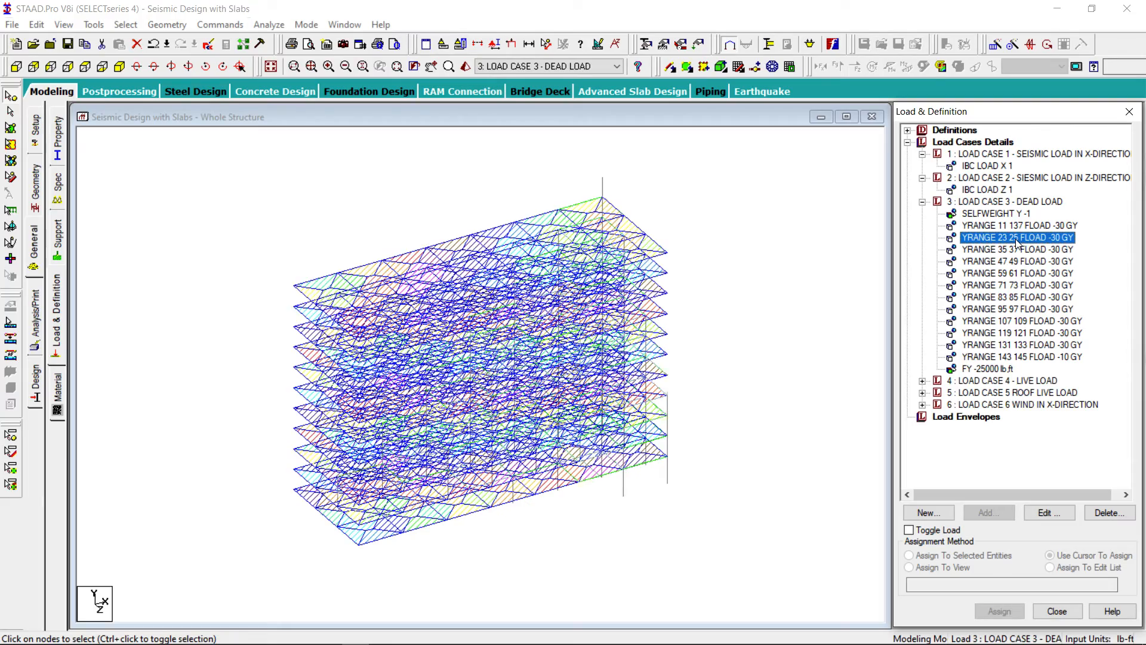
click(1108, 512)
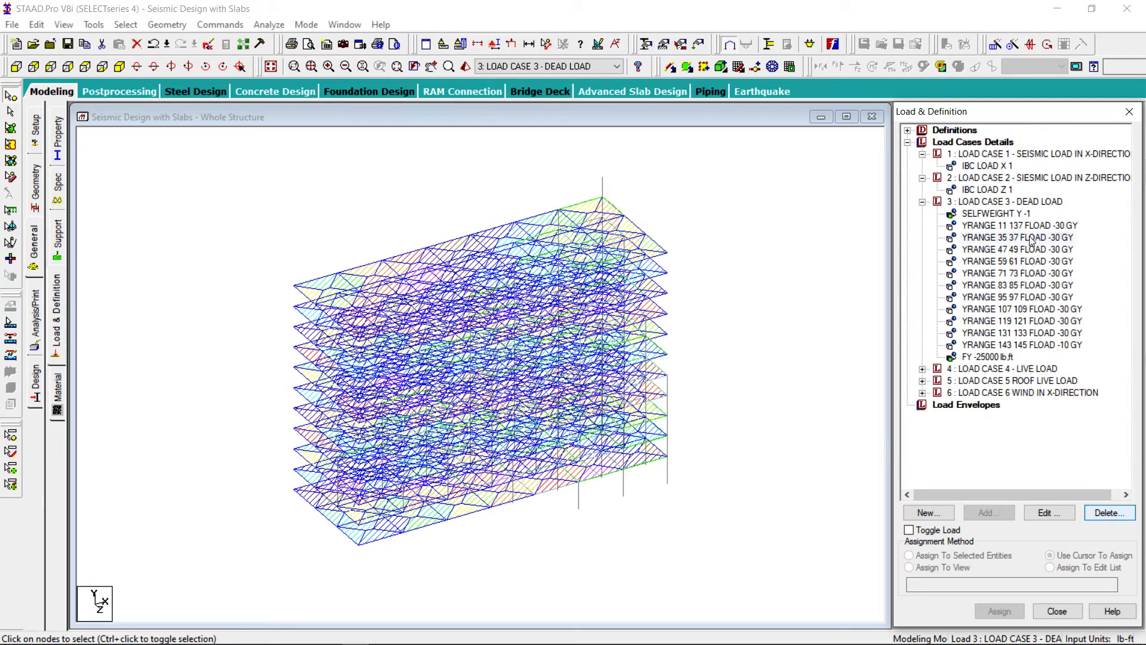
click(1028, 237)
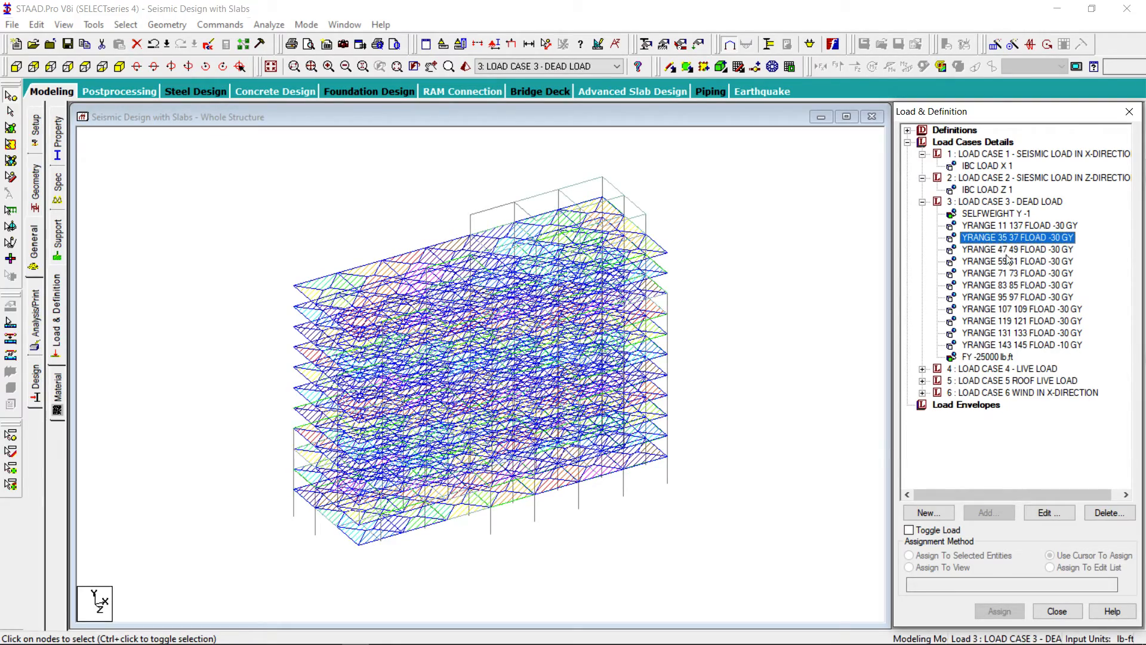
click(1095, 511)
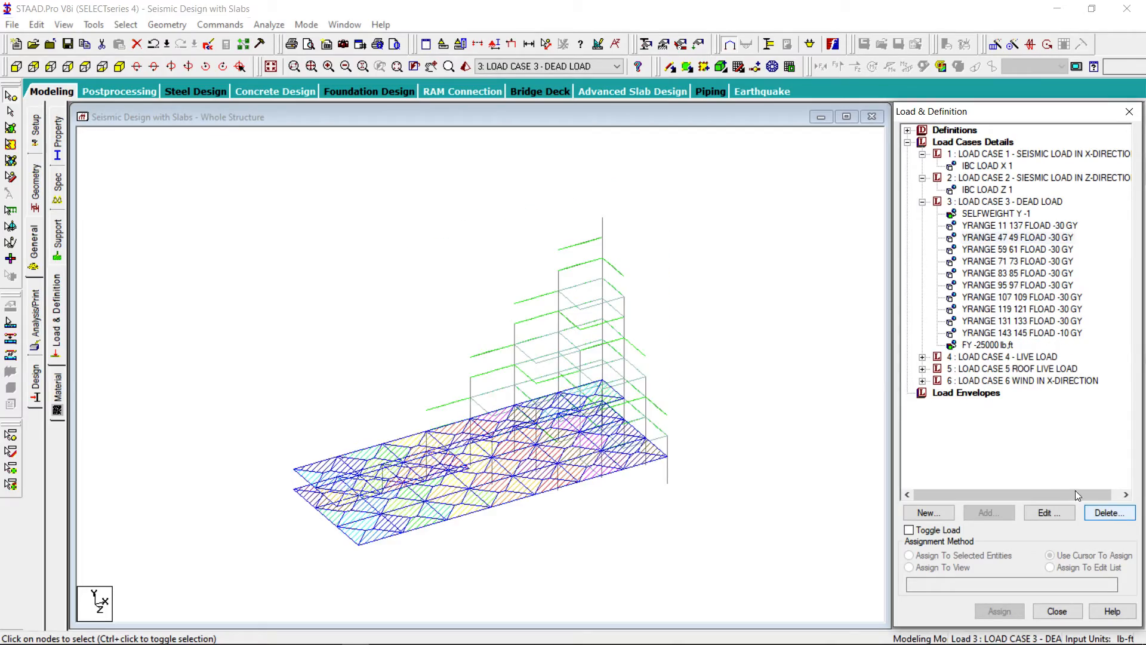
click(1011, 239)
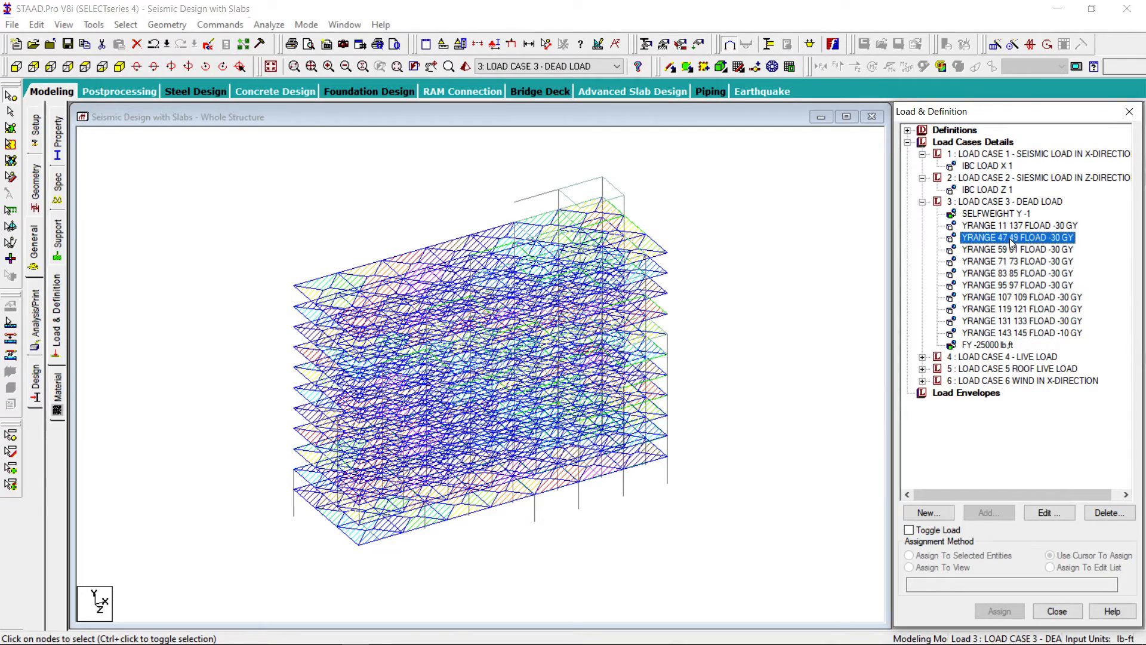
click(1111, 514)
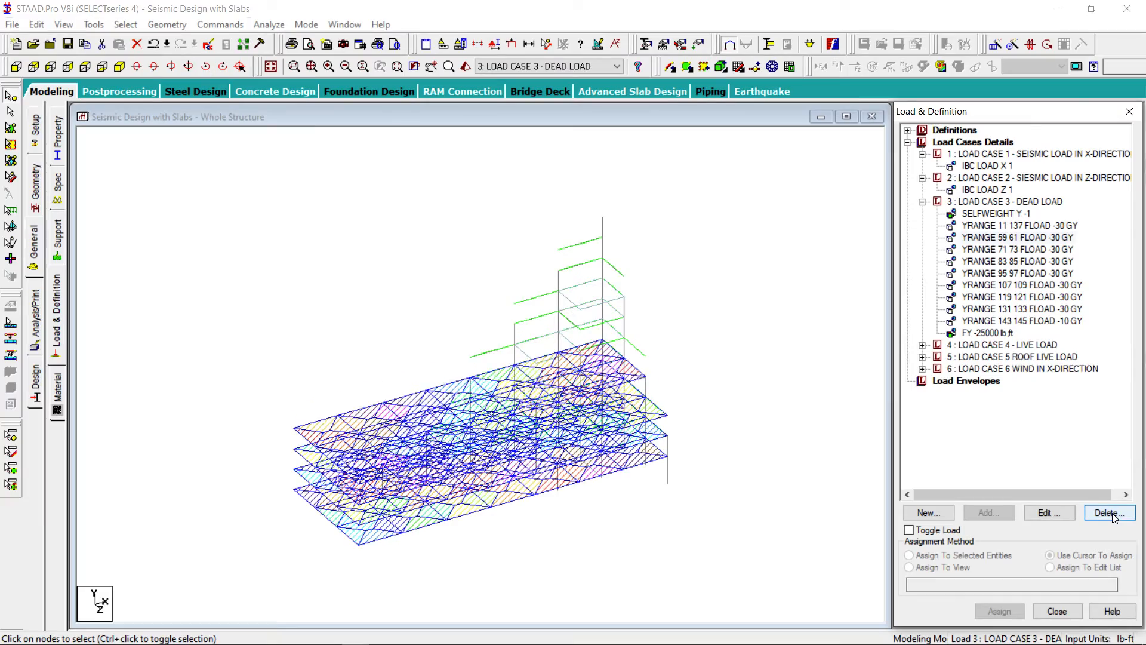
click(1017, 237)
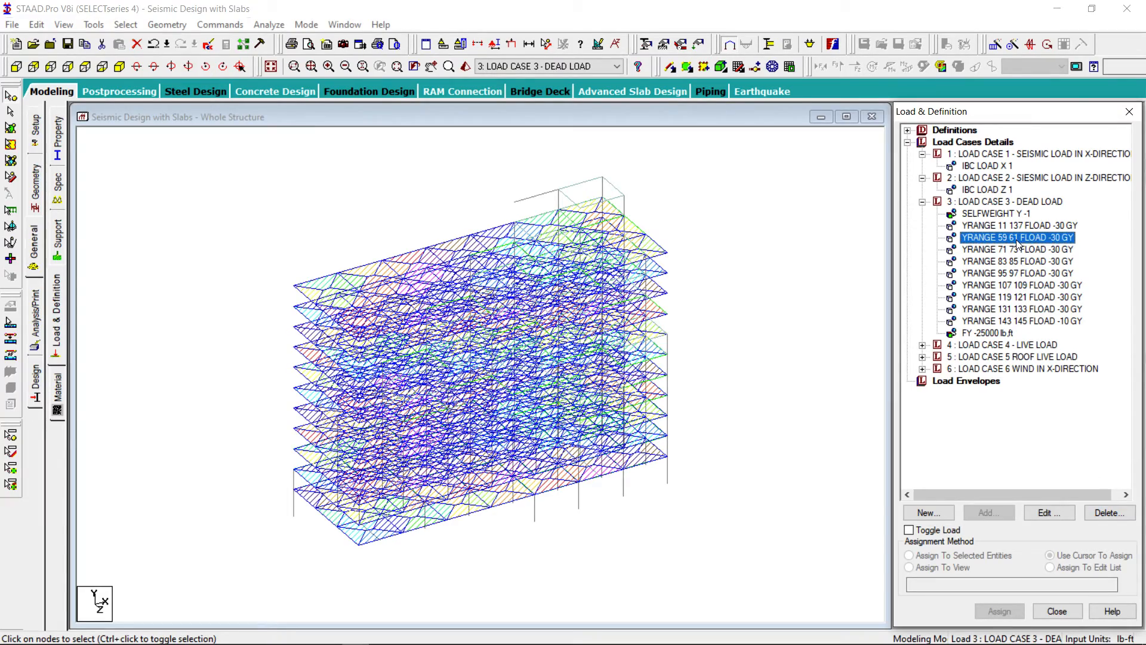
click(1109, 515)
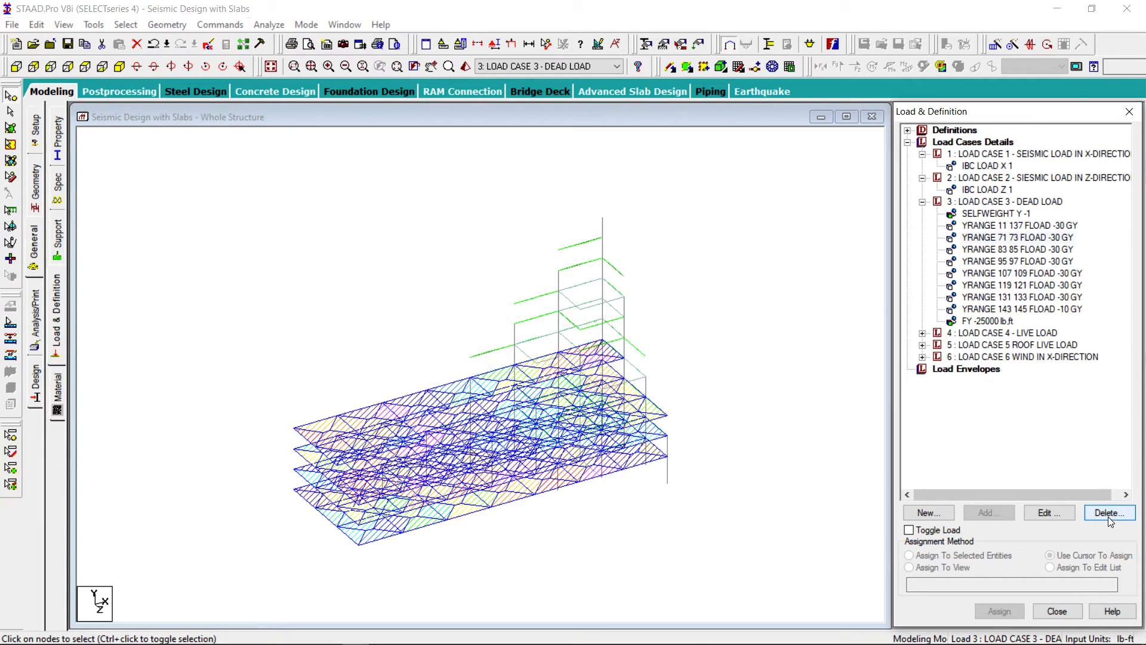
click(1017, 237)
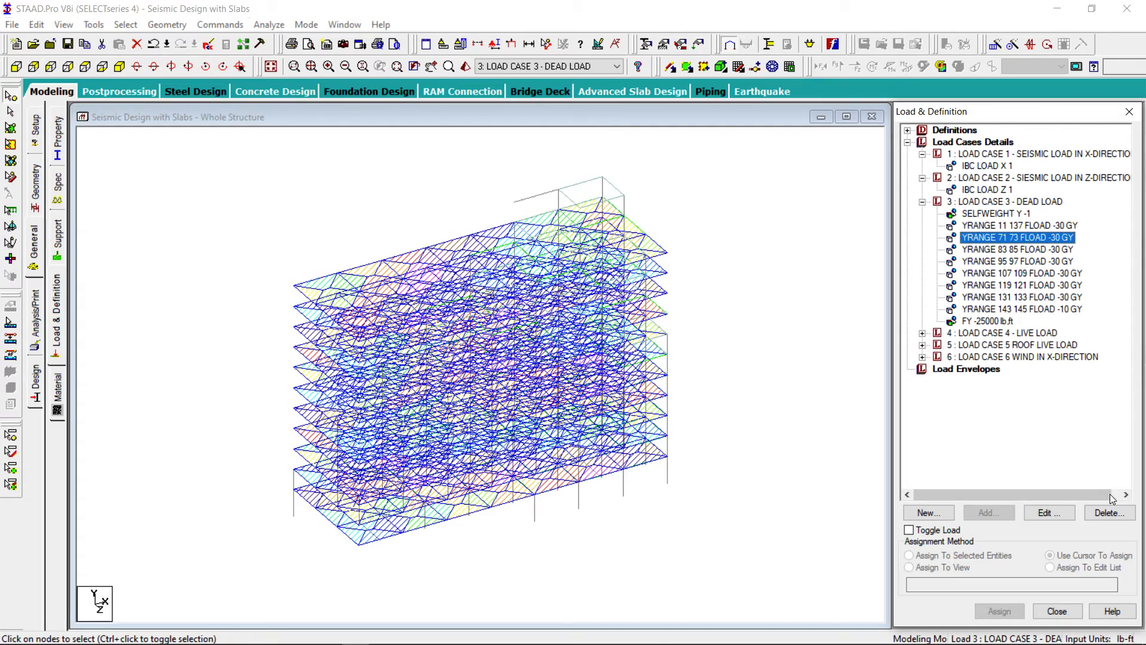
click(1109, 515)
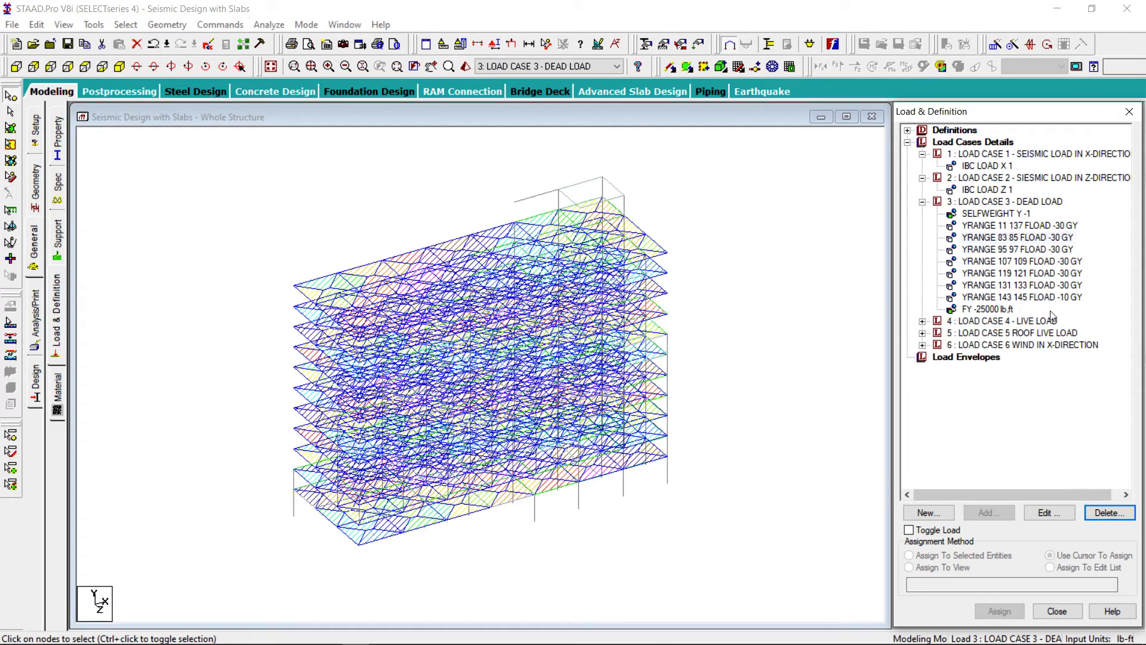
Delete the dead floor loads YRANGE 83 85, 95 97, 107 109, 119 121 and 131 133 from load case 3.
click(1001, 237)
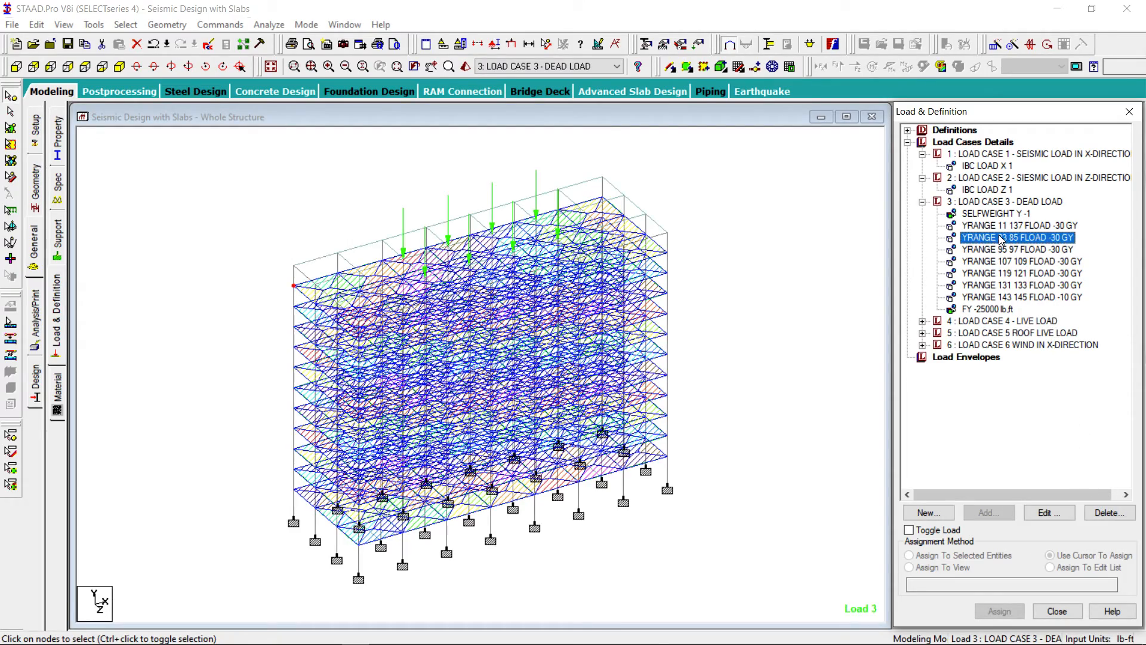
click(1109, 513)
click(1025, 238)
click(1109, 514)
click(1025, 238)
click(1109, 514)
click(1022, 238)
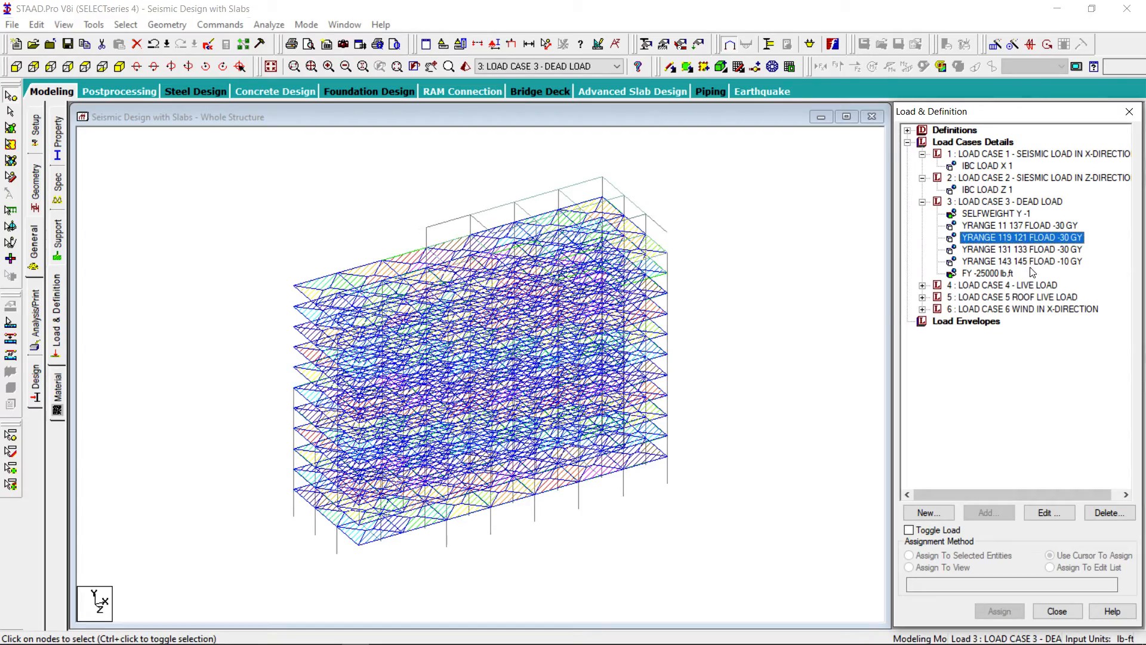
click(1109, 513)
click(1022, 238)
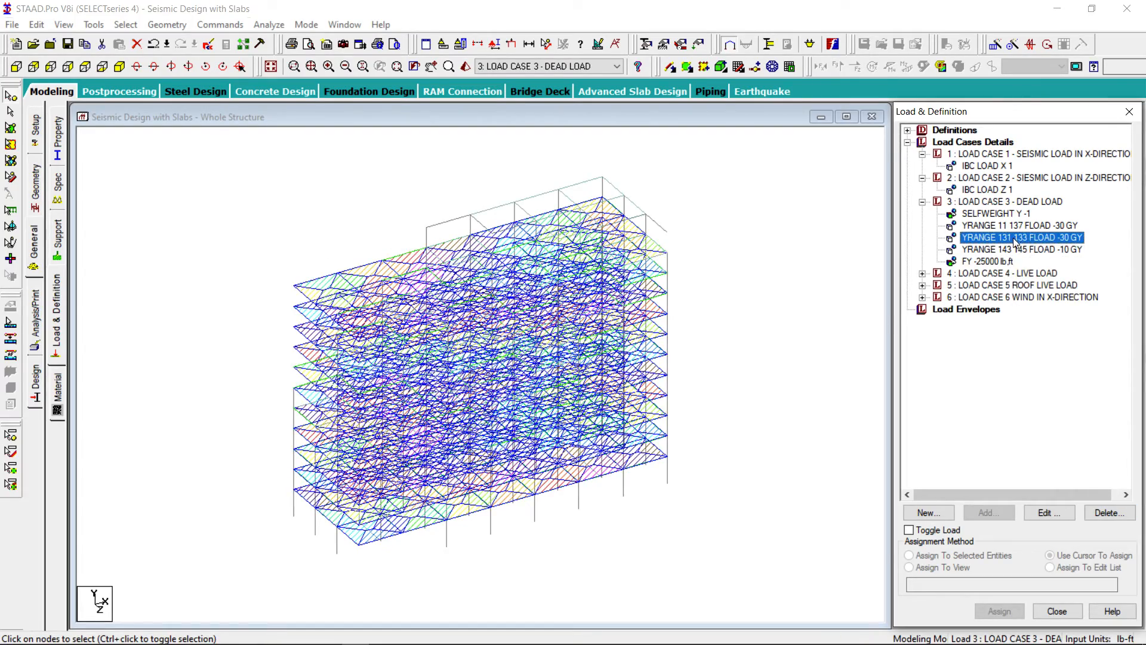
click(1109, 513)
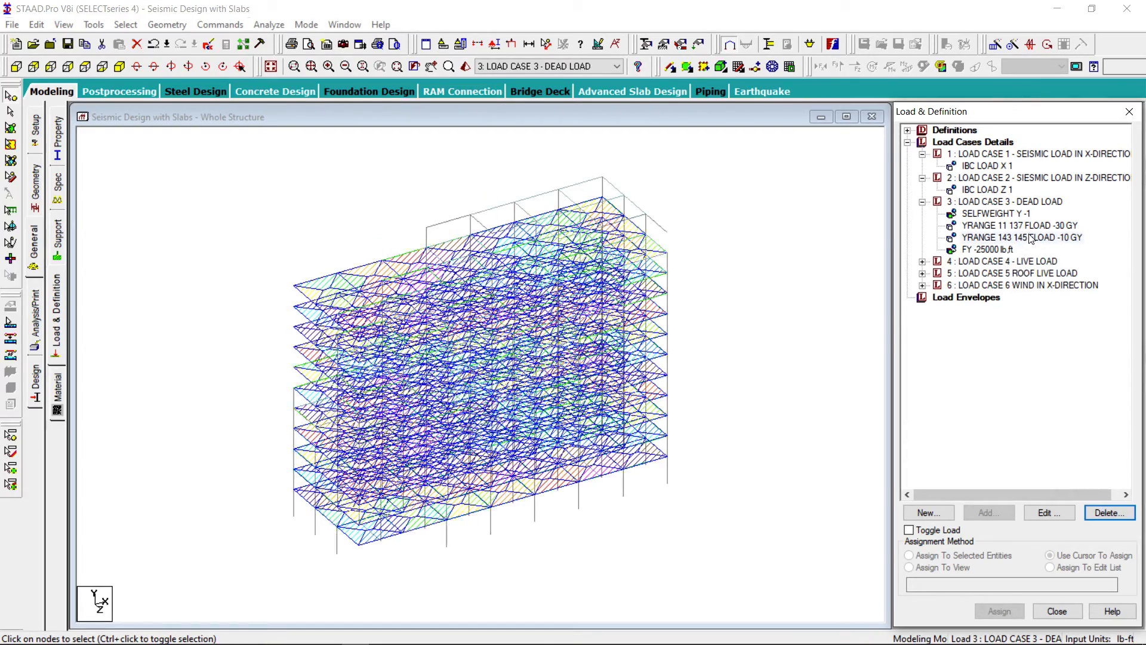
Set the YRANGE 143 145 dead floor load's Y range to a minimum of 147 ft and a maximum of 149 ft.
click(1033, 238)
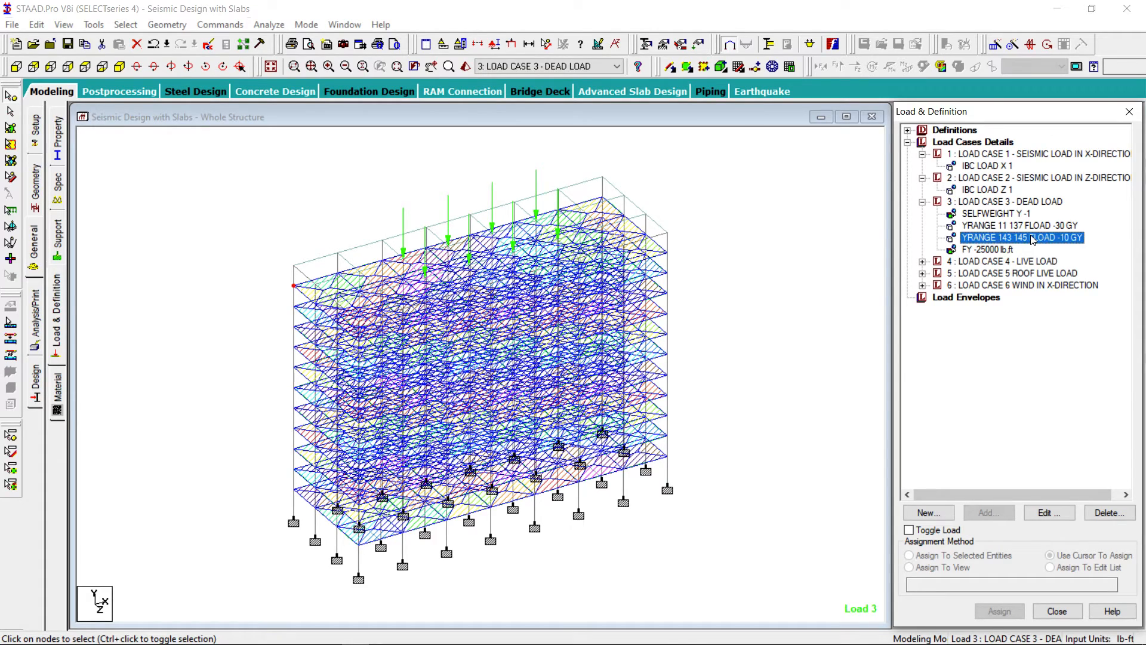
click(1045, 514)
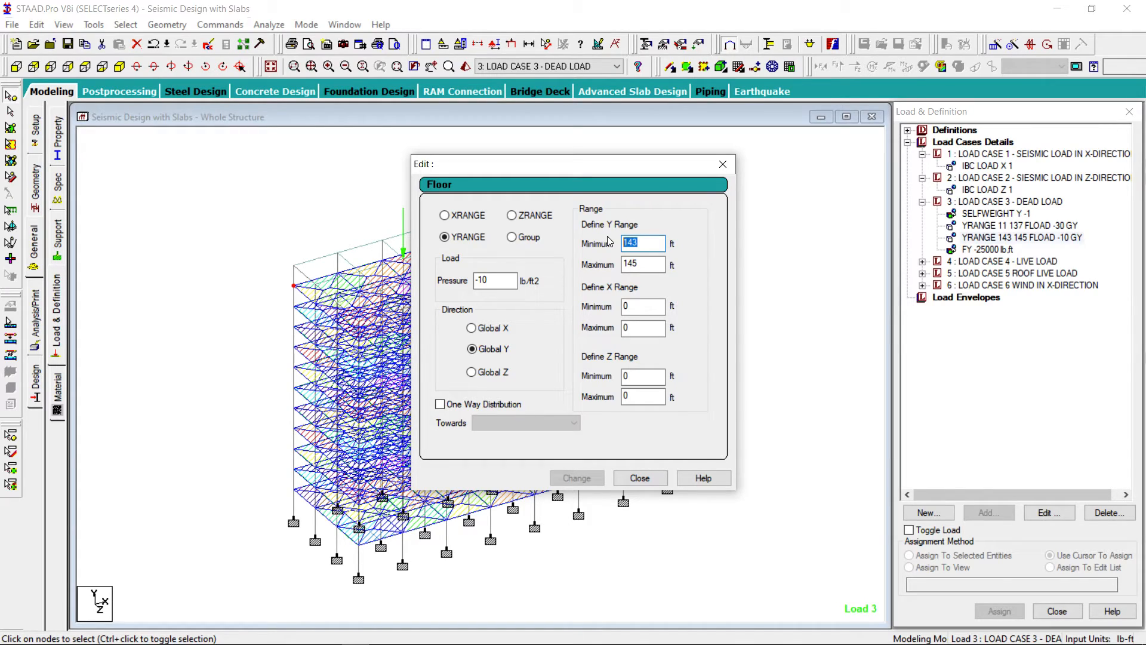
text(47)
key(Tab)
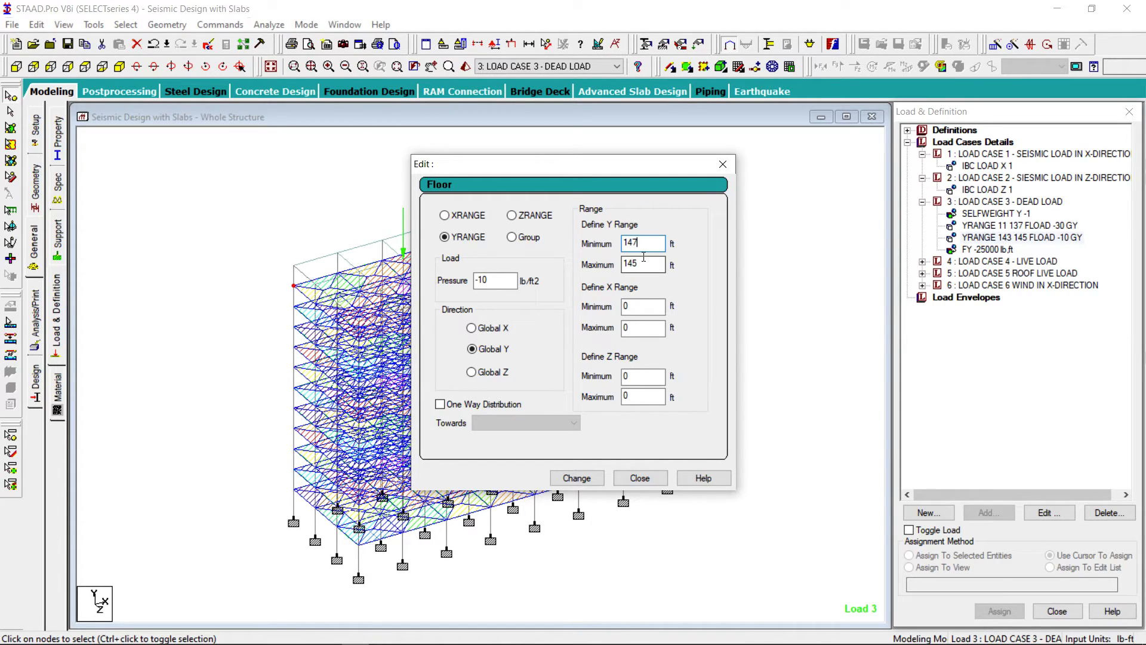
text(14)
click(561, 481)
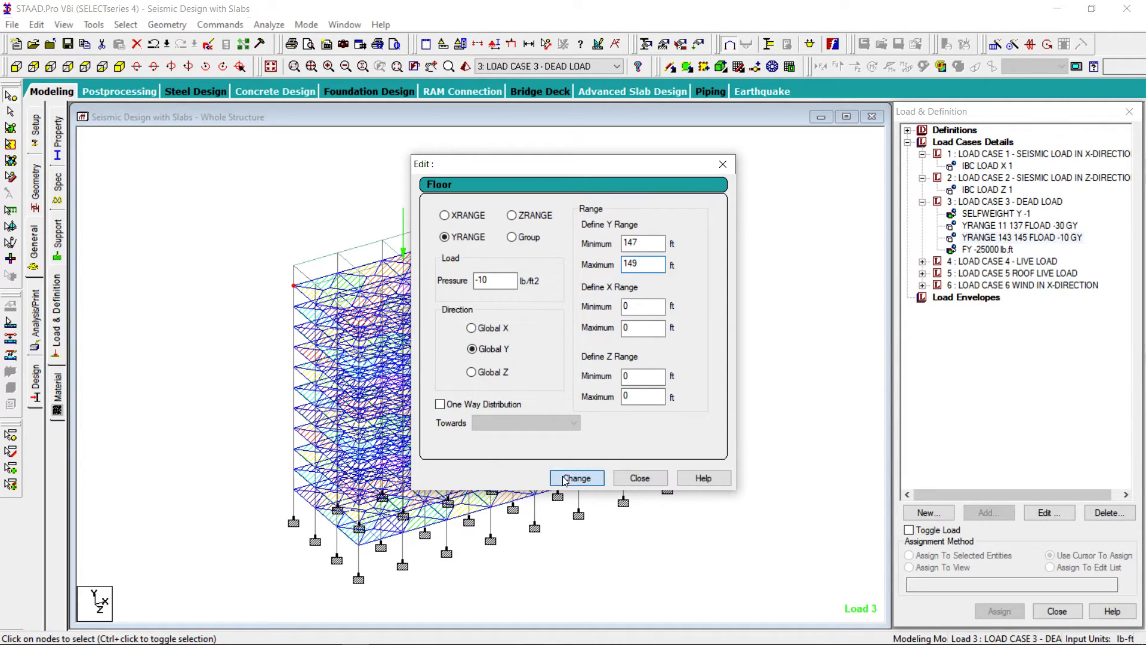
click(646, 475)
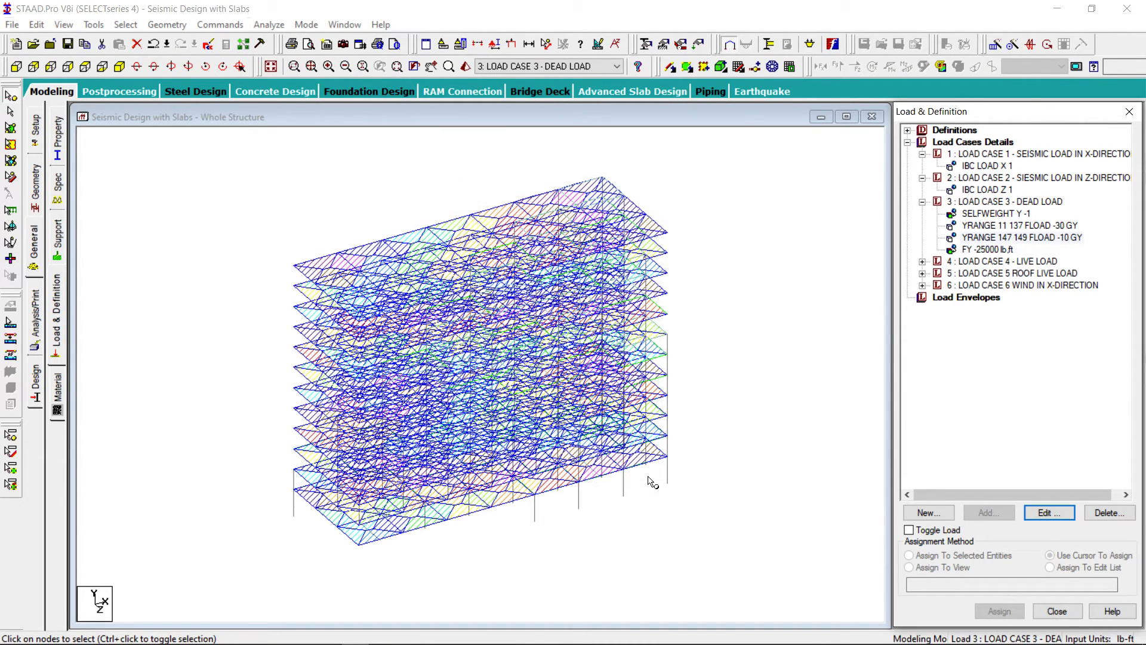
Expand load case 4 for live load, select its YRANGE 11 13 floor load and dismiss the load generation warnings.
click(922, 261)
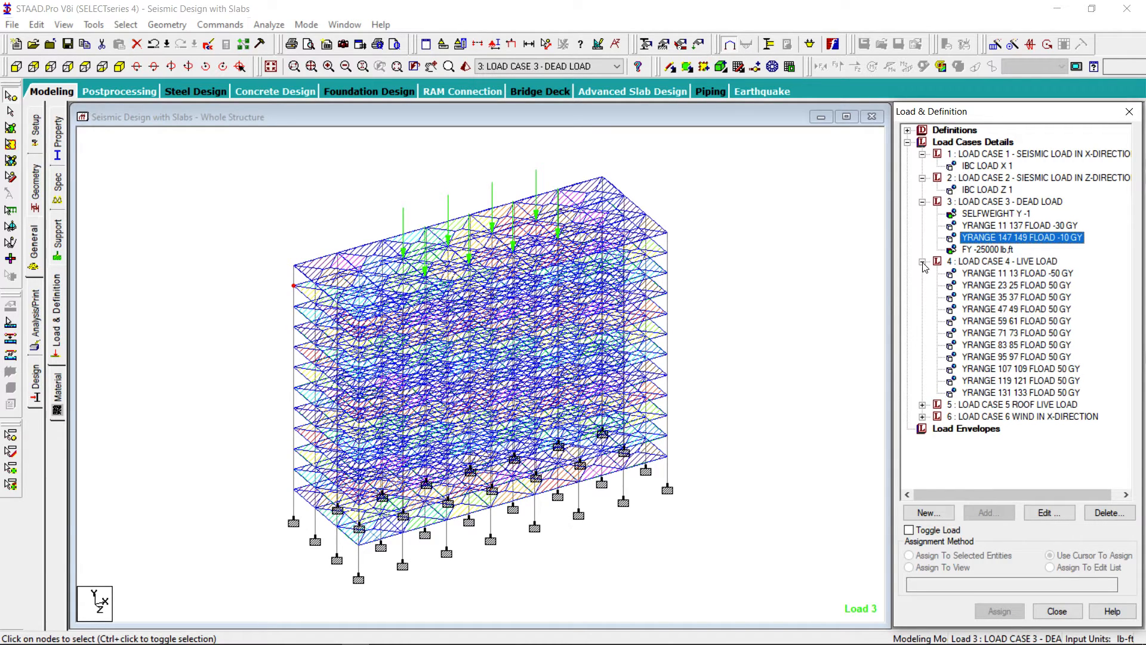
click(1013, 274)
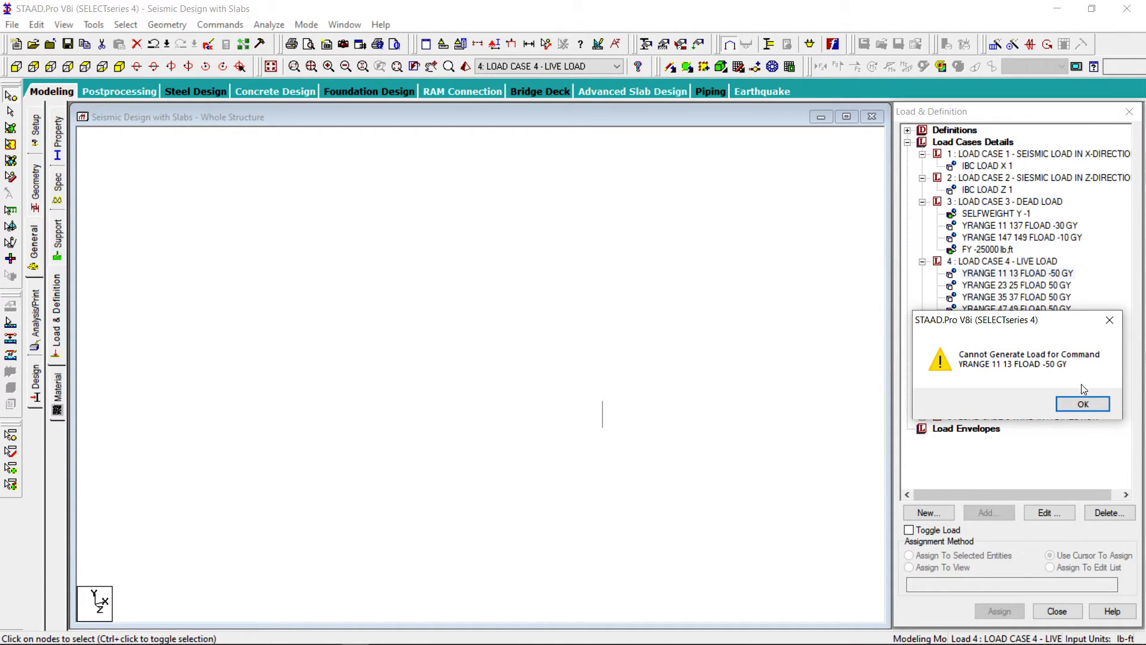
click(1082, 405)
click(1082, 406)
click(1081, 404)
click(1081, 405)
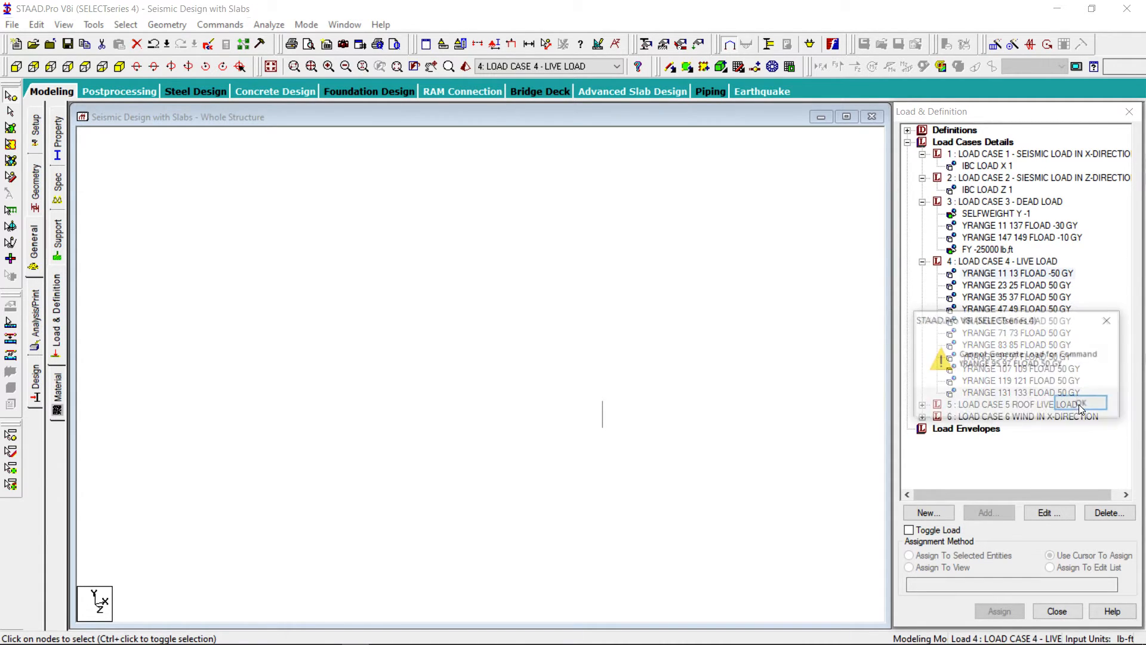
click(1081, 405)
click(1081, 405)
click(1081, 405)
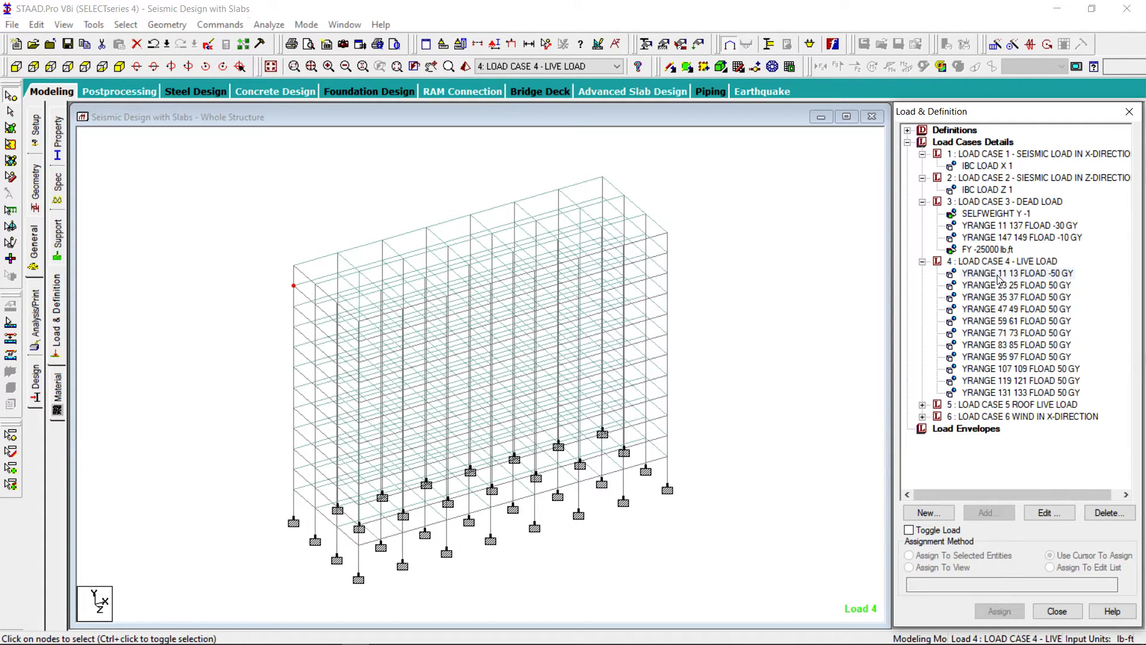
Save the modified structure and open its input command file at the load case 4 floor load commands.
click(208, 46)
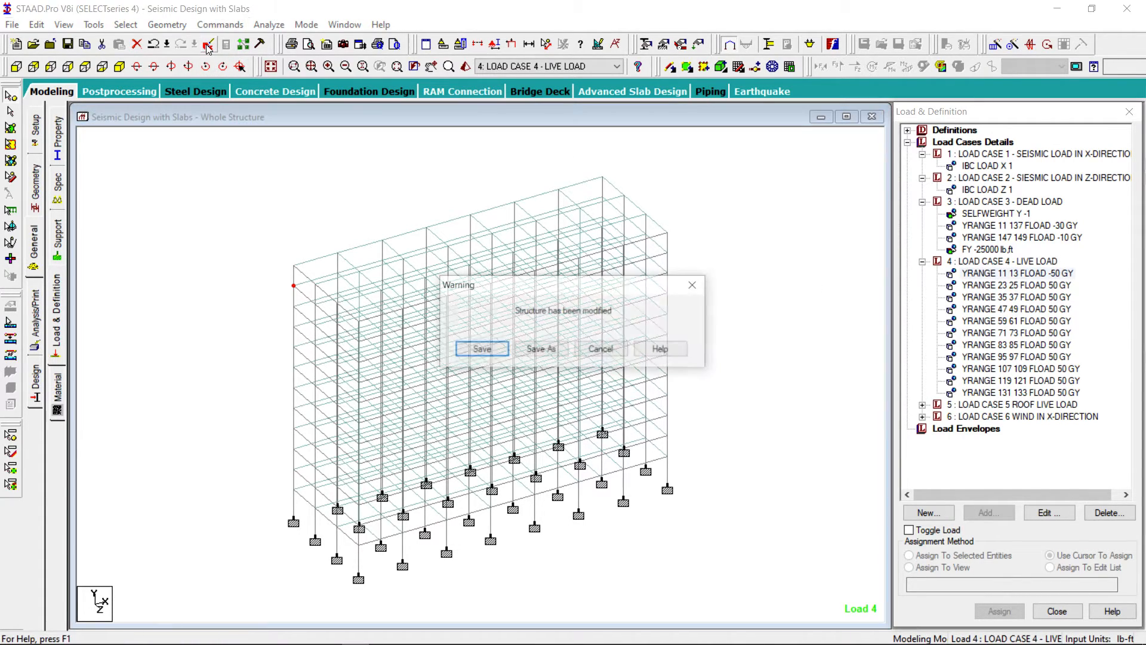
click(462, 348)
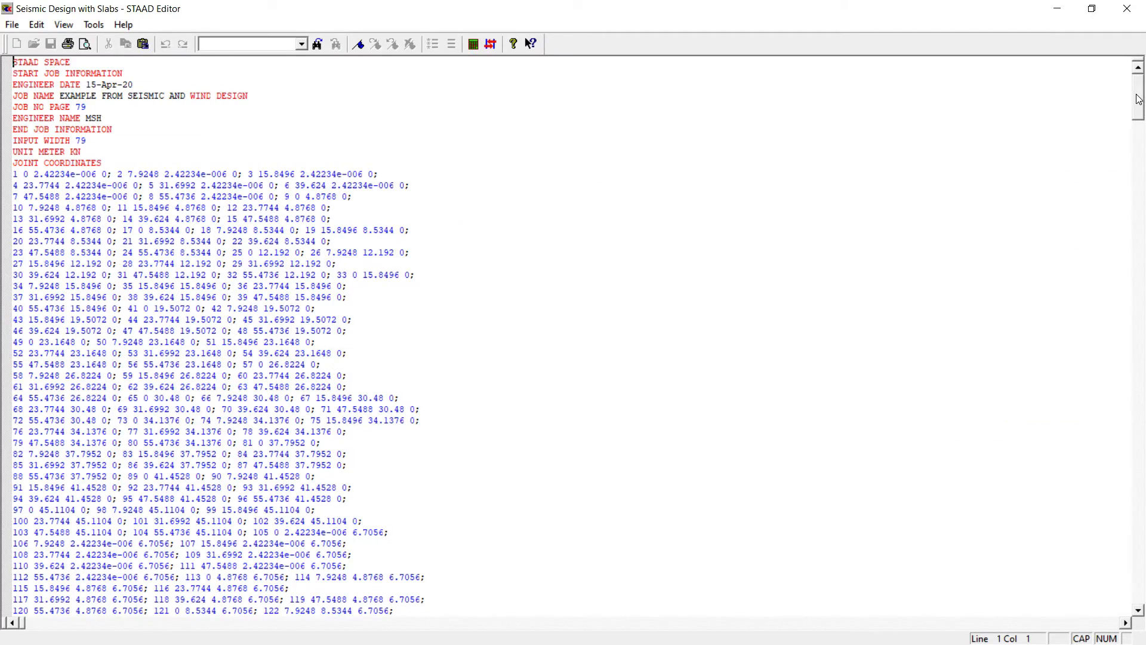
drag(1138, 98, 1100, 549)
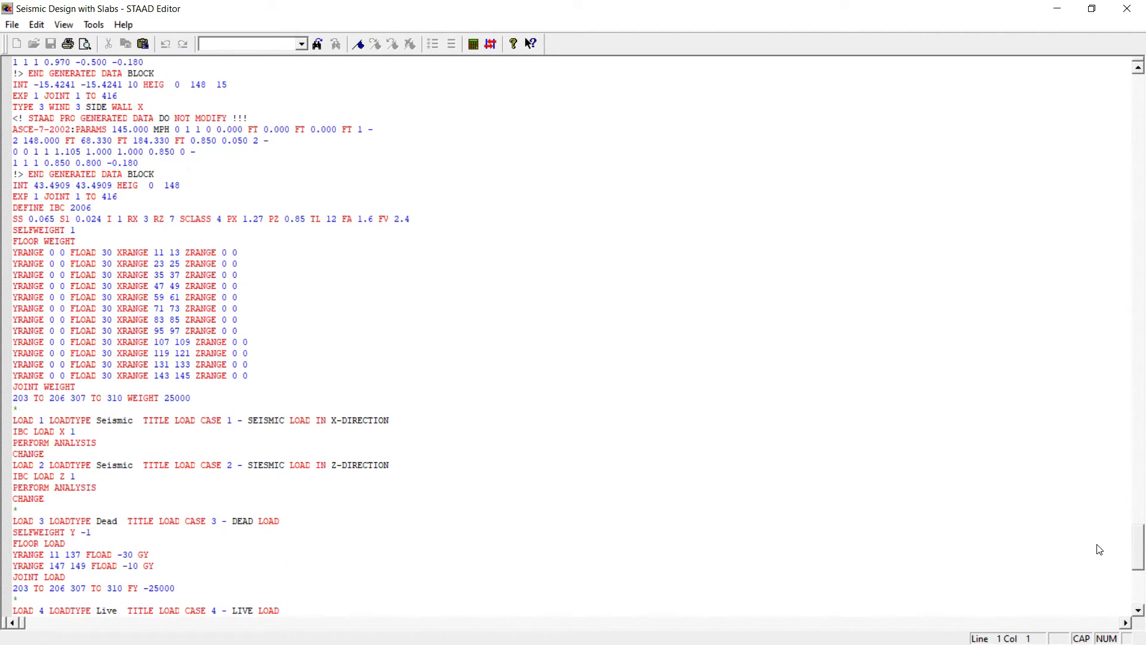
drag(1100, 549, 1095, 567)
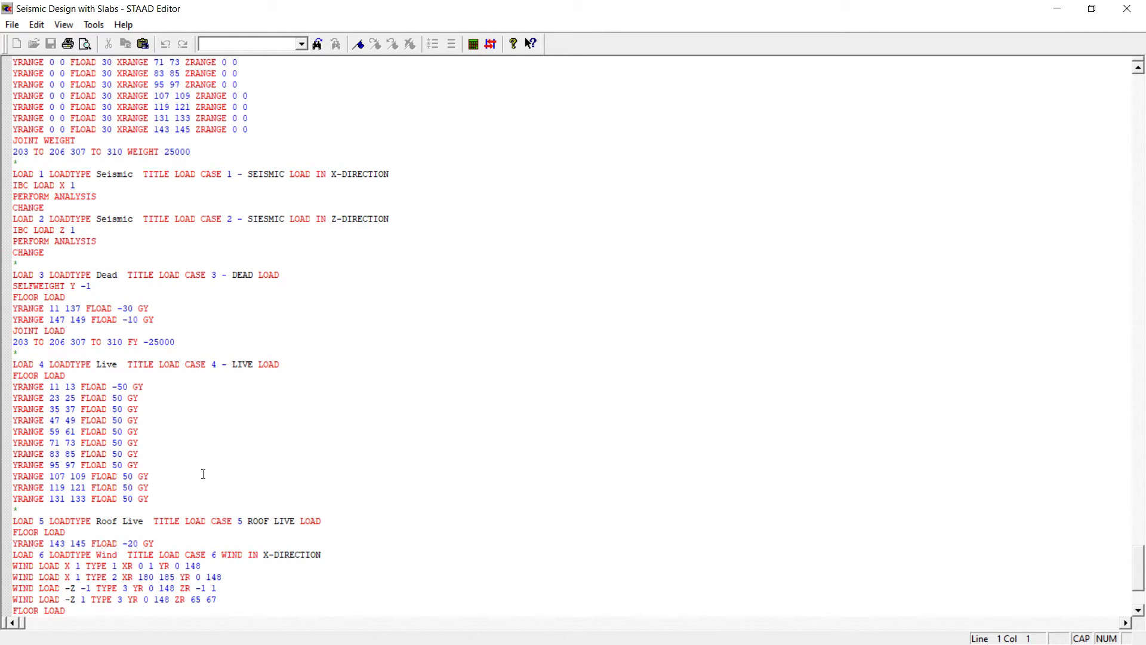
Change load case 4's YRANGE 11 13 floor load to YRANGE 11 137 and delete the floor loads from YRANGE 23 25 through 119 121.
click(75, 387)
text(7)
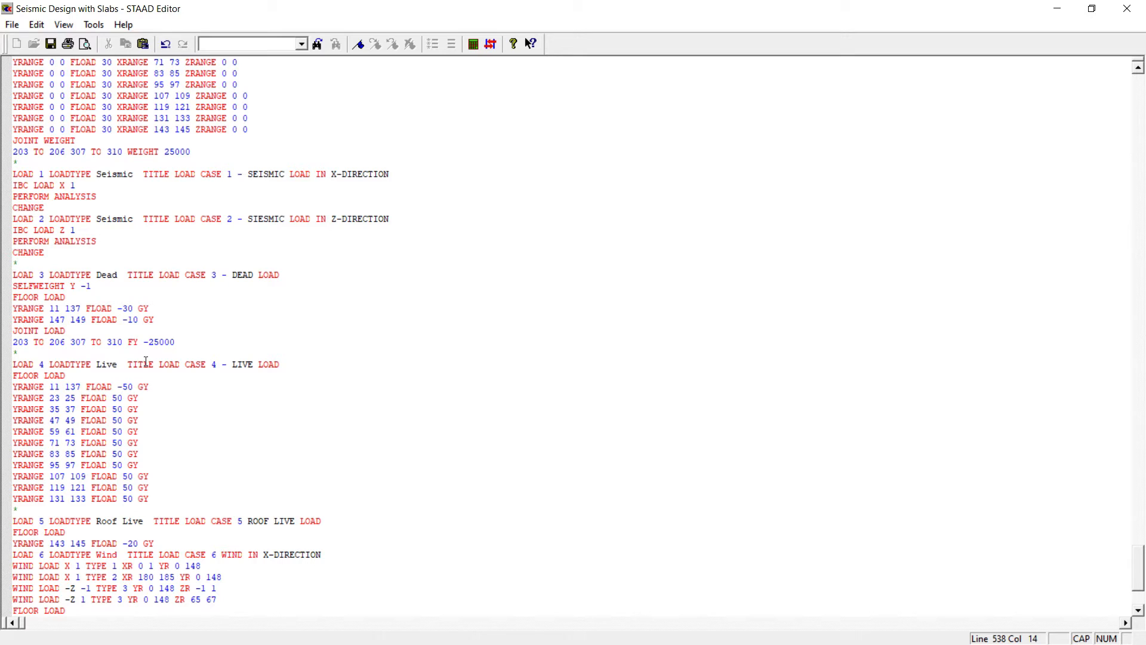
drag(13, 398, 167, 484)
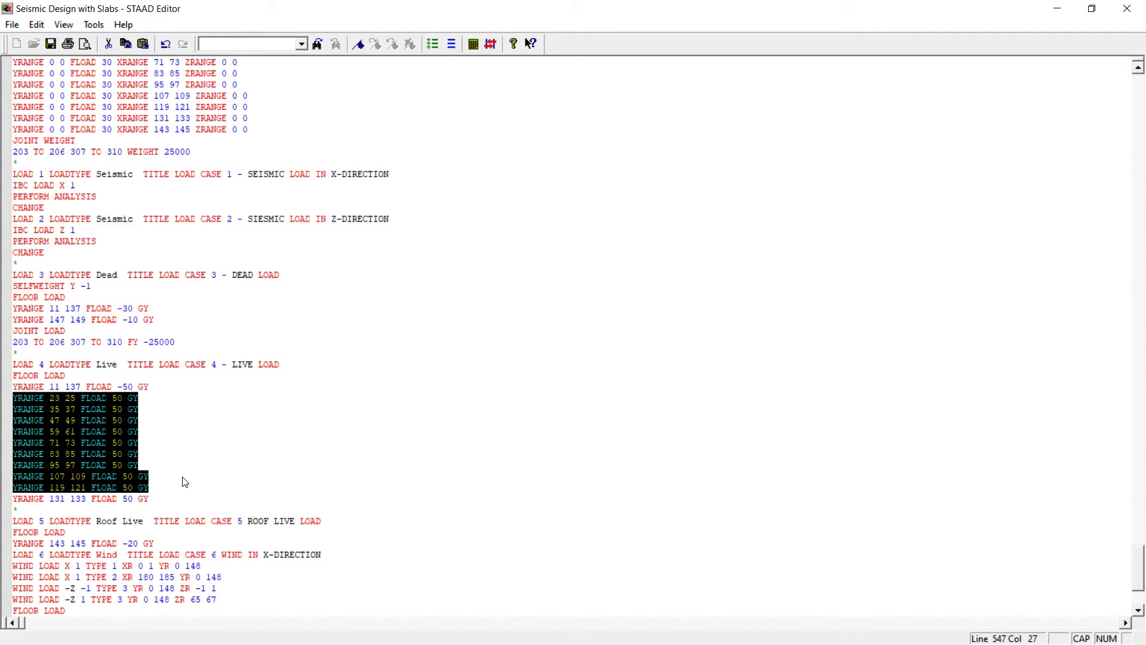
key(Delete)
key(Delete)
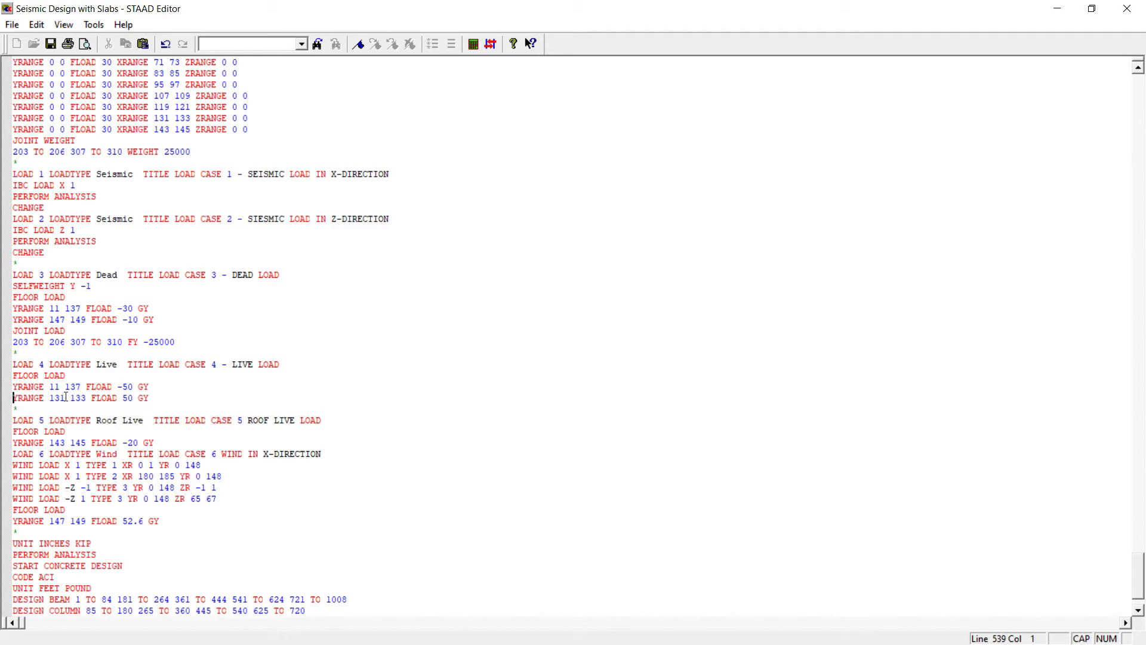
Change load case 4's YRANGE 131 133 floor load to YRANGE 147 149, save the input file and exit the editor.
click(66, 397)
key(BackSpace)
text(7)
key(Left)
key(Delete)
text(4)
key(Delete)
key(Delete)
text(49)
click(51, 44)
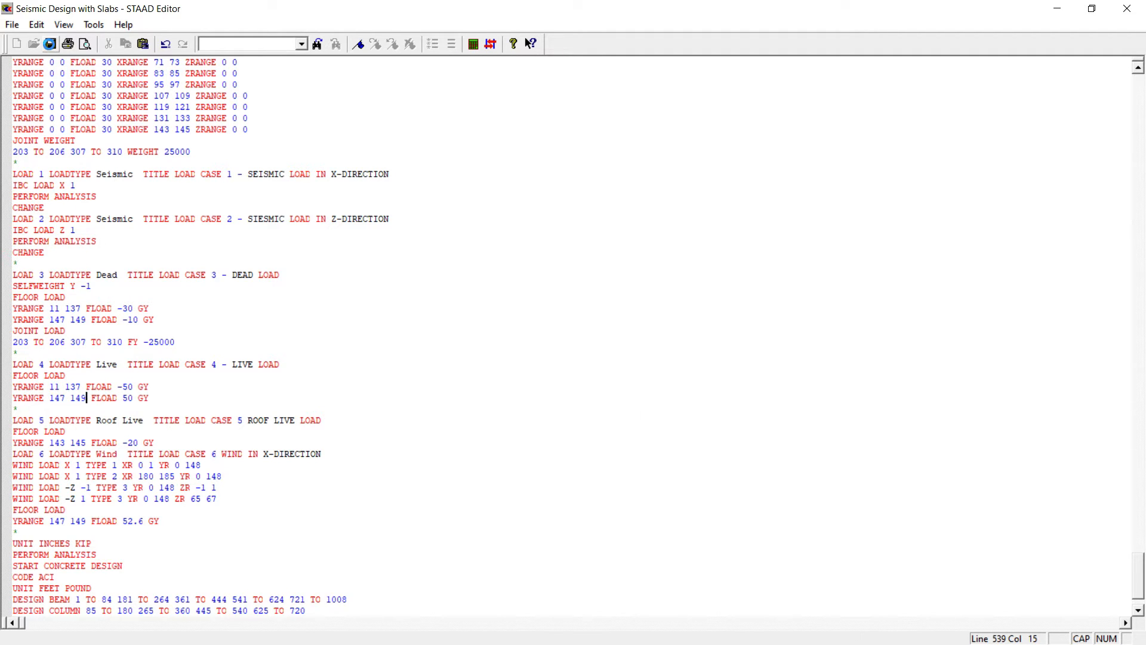
click(12, 24)
click(51, 273)
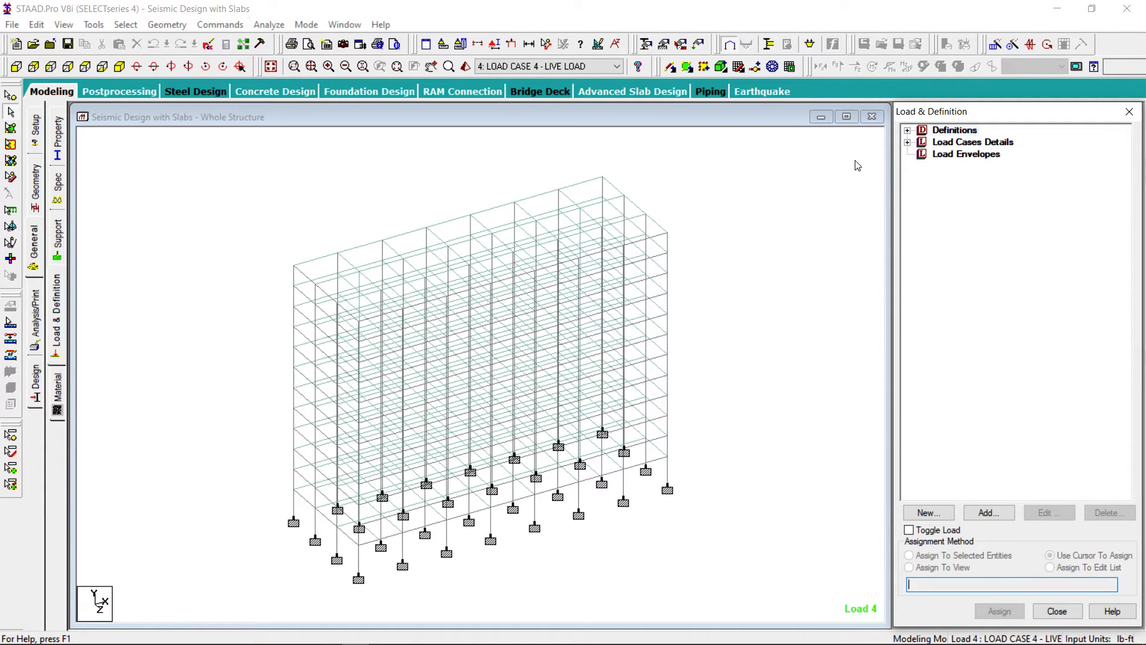
Expand load cases 5 and 6 and display the first X-direction wind load of load case 6 on the model.
click(908, 143)
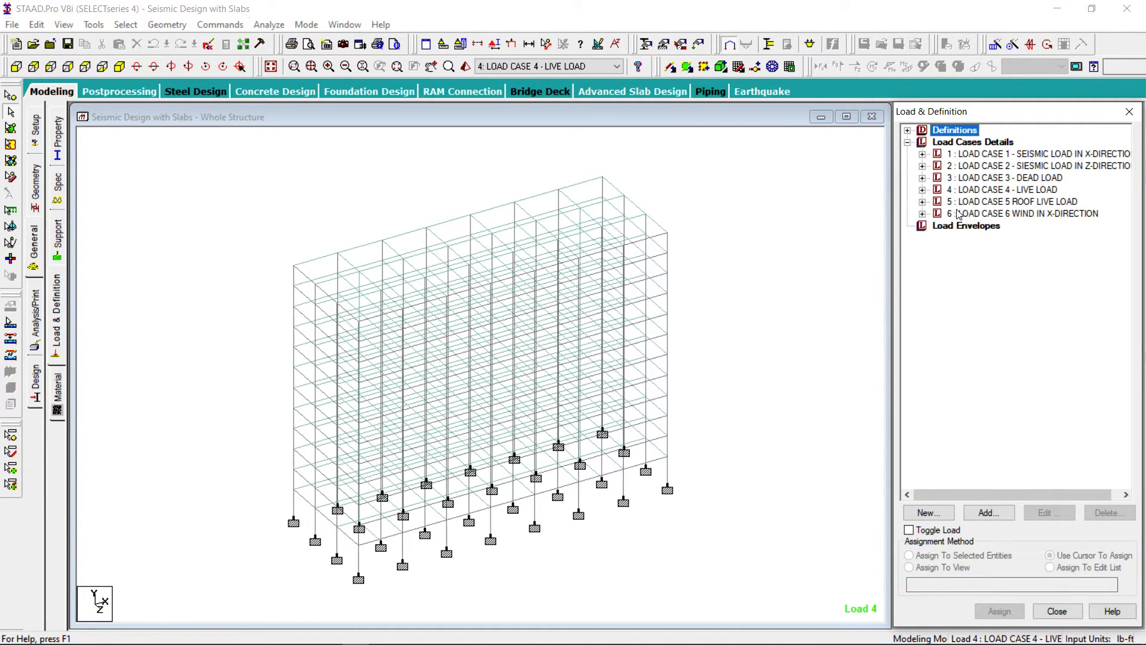
click(922, 202)
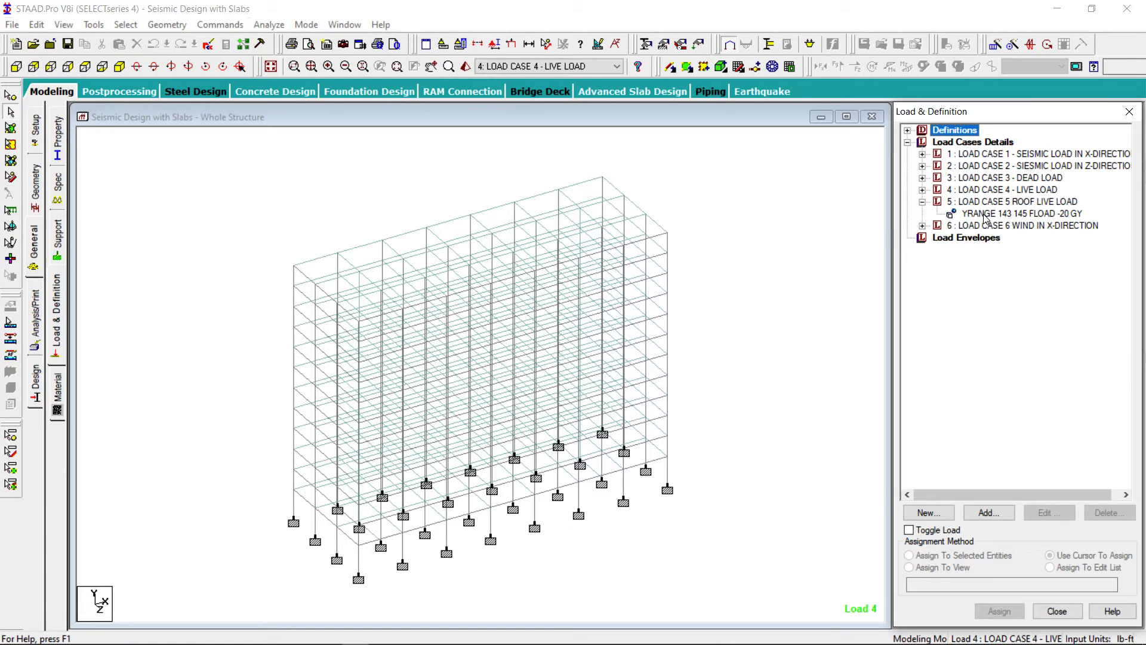
click(923, 225)
click(1036, 238)
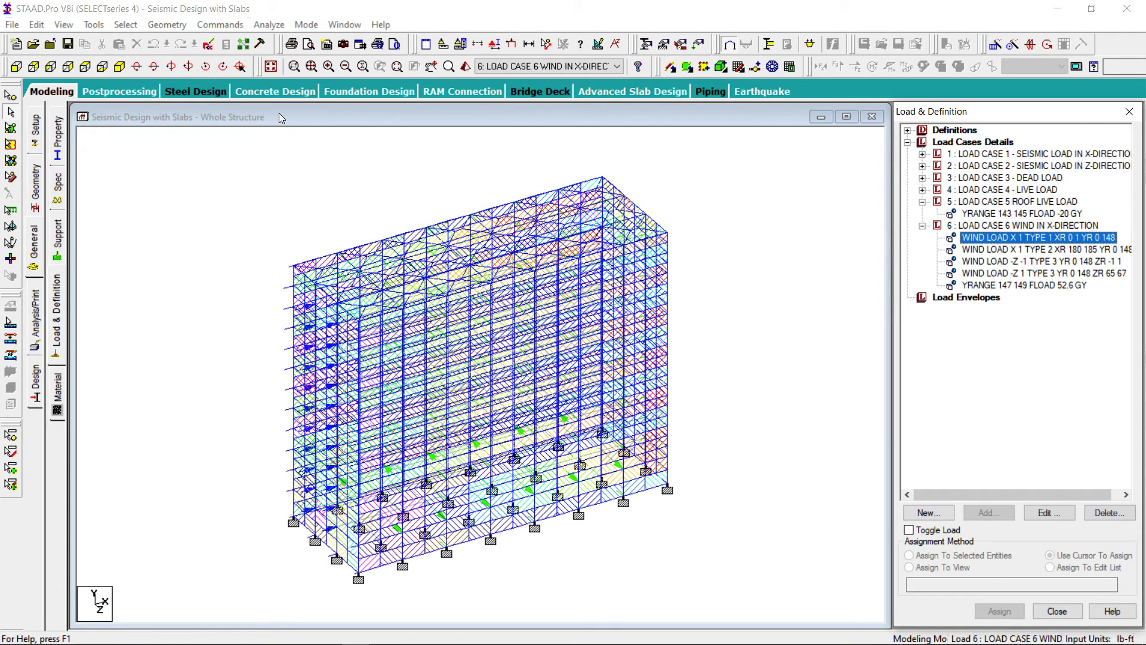
click(239, 183)
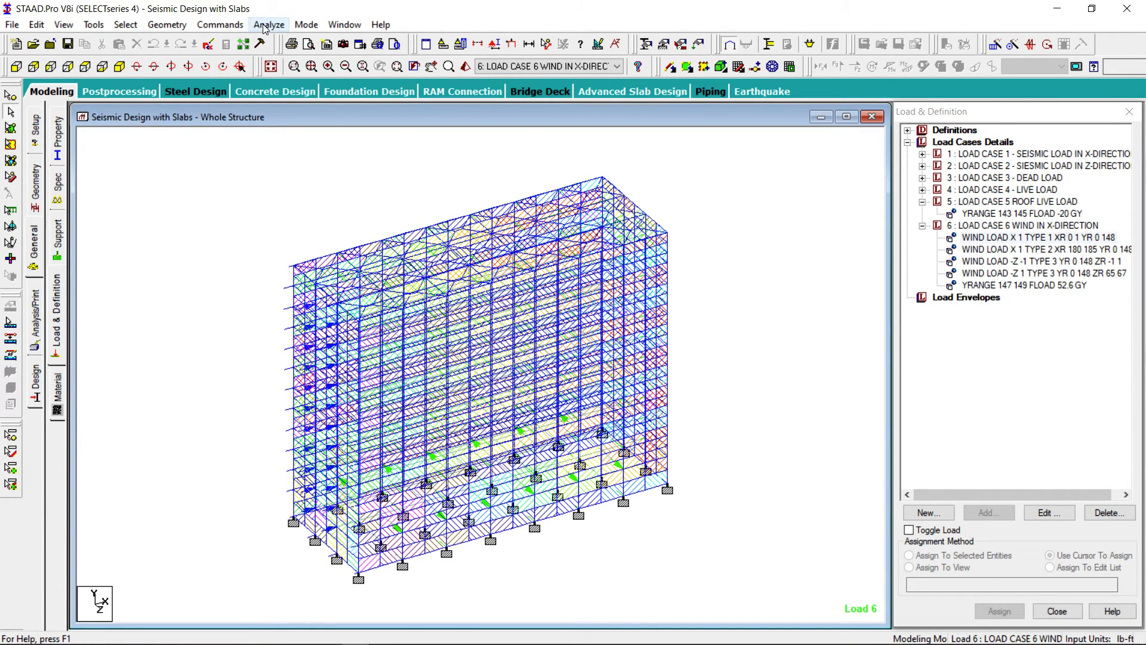
Run the analysis and design, then finish the run staying in modeling mode.
click(268, 25)
click(284, 37)
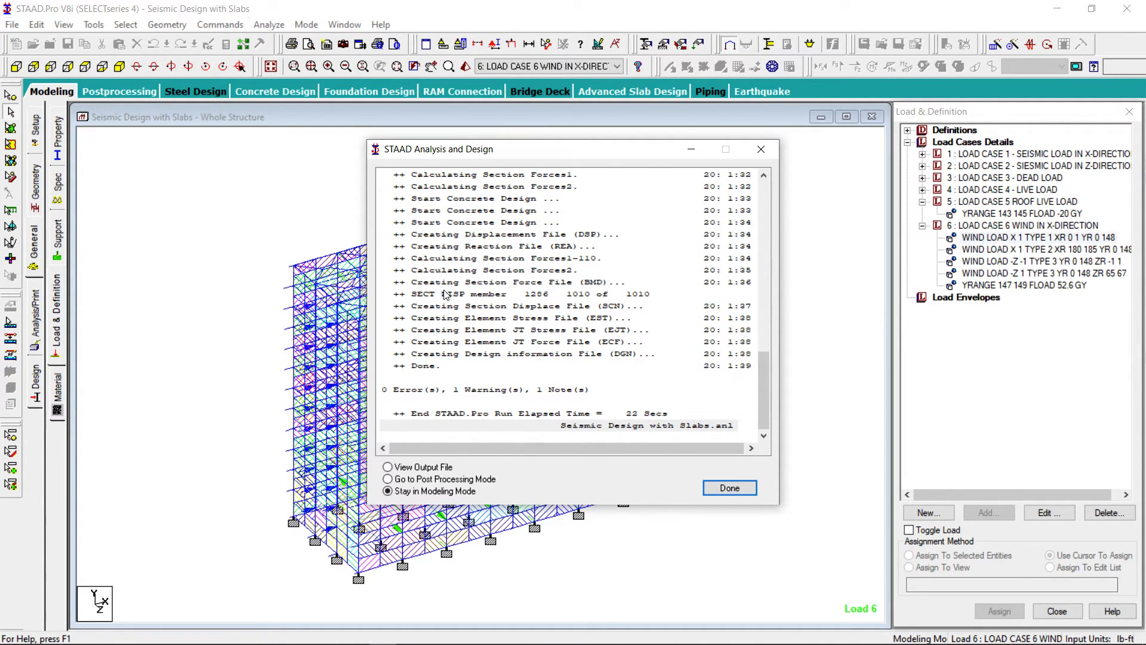
click(729, 487)
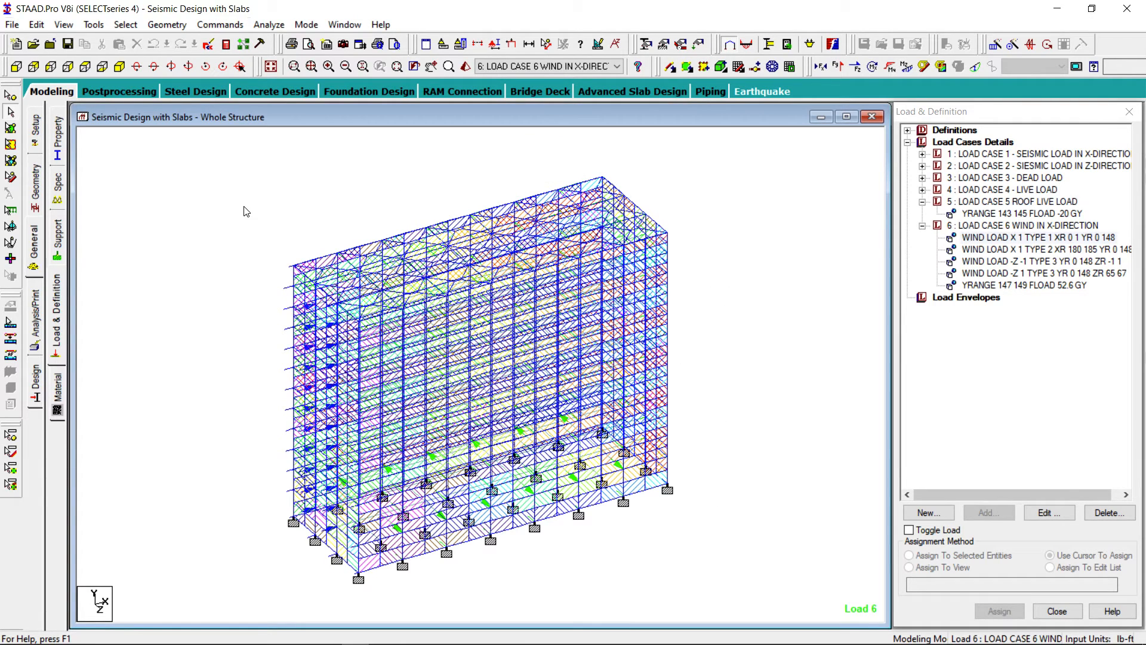
Section the model on the X-Z plane at node 9 to show only the roof level.
click(10, 95)
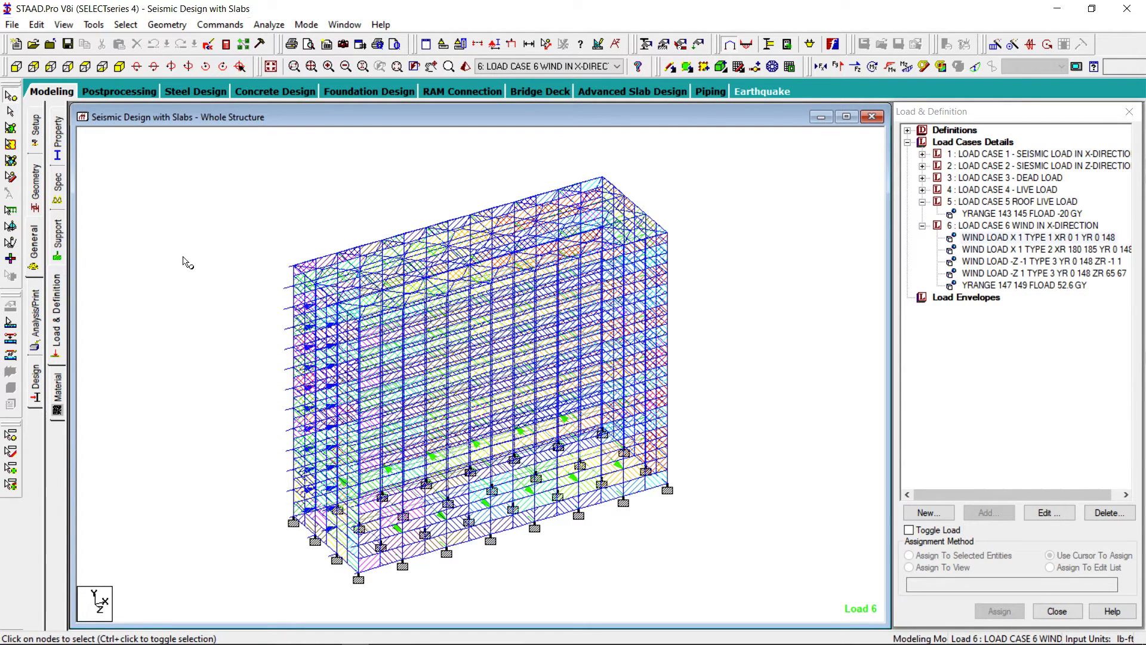
click(293, 265)
click(476, 45)
click(511, 368)
click(604, 327)
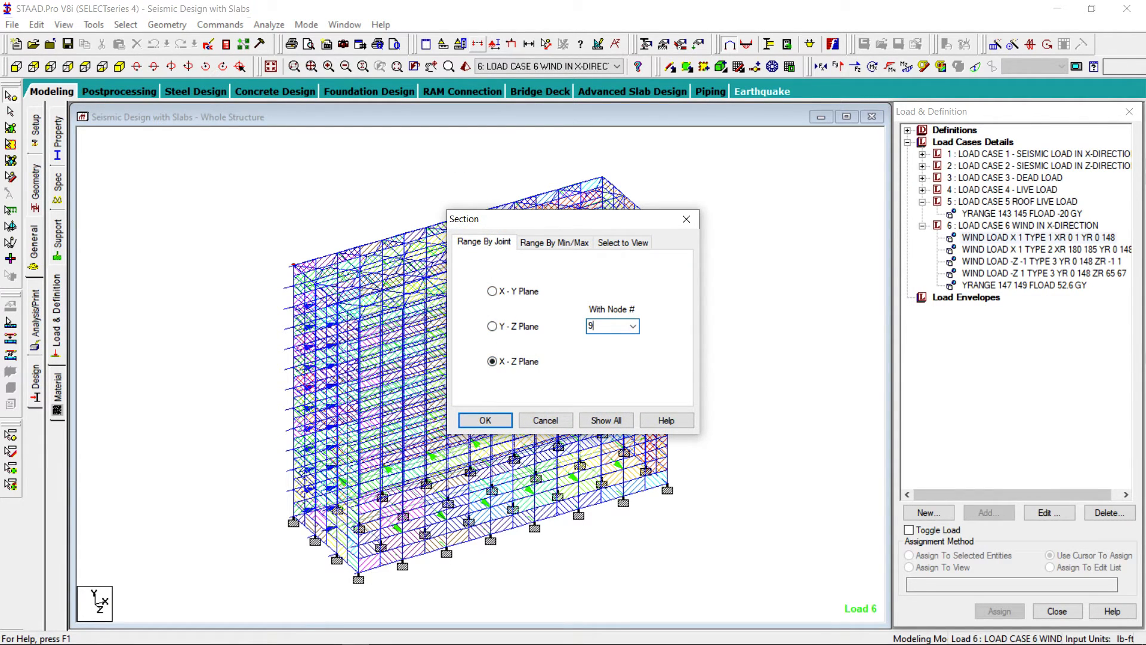
key(Return)
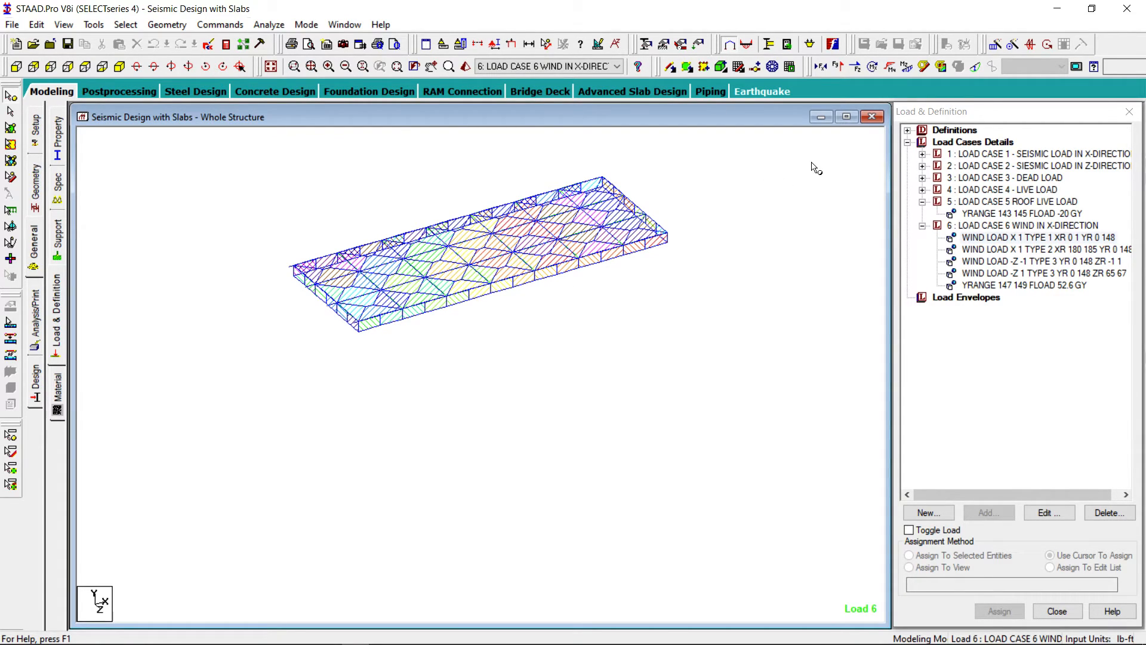
Display the first load case 6 wind load and set the point force diagram scale to 0.3 kip per ft.
click(1031, 238)
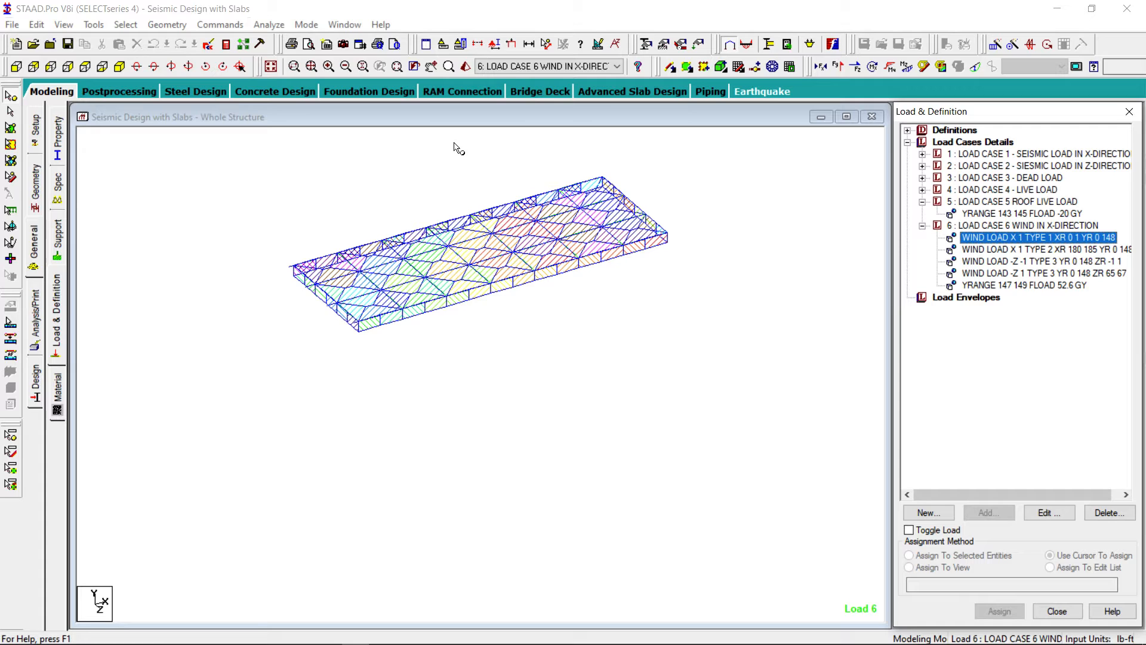
click(598, 44)
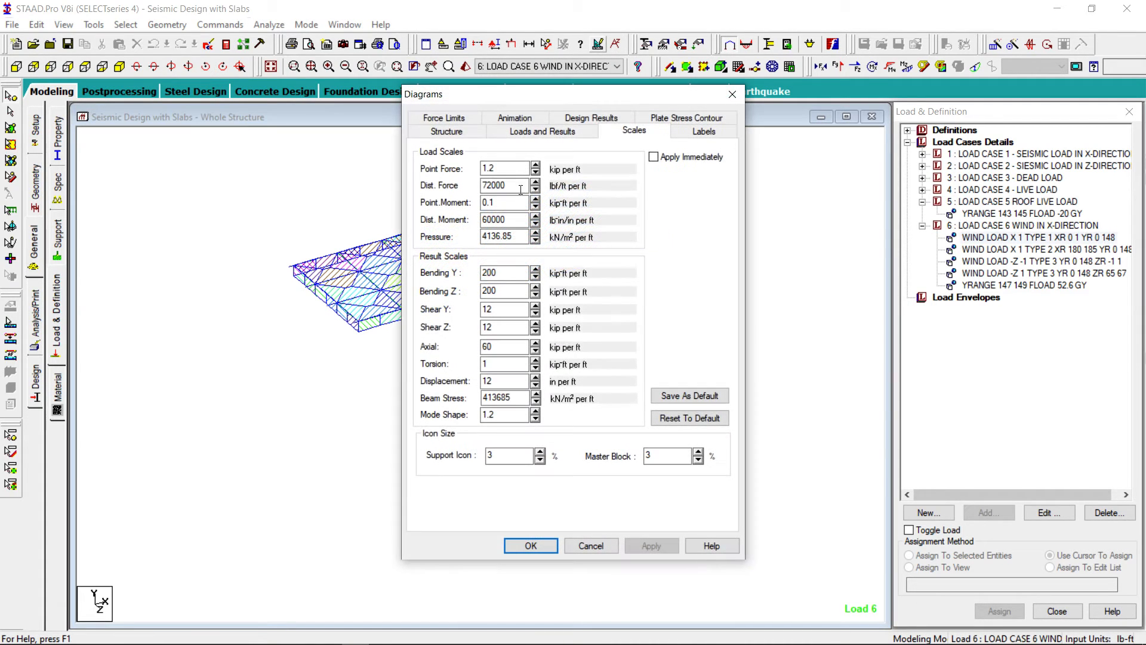
drag(504, 168, 462, 168)
text(0.3)
key(Return)
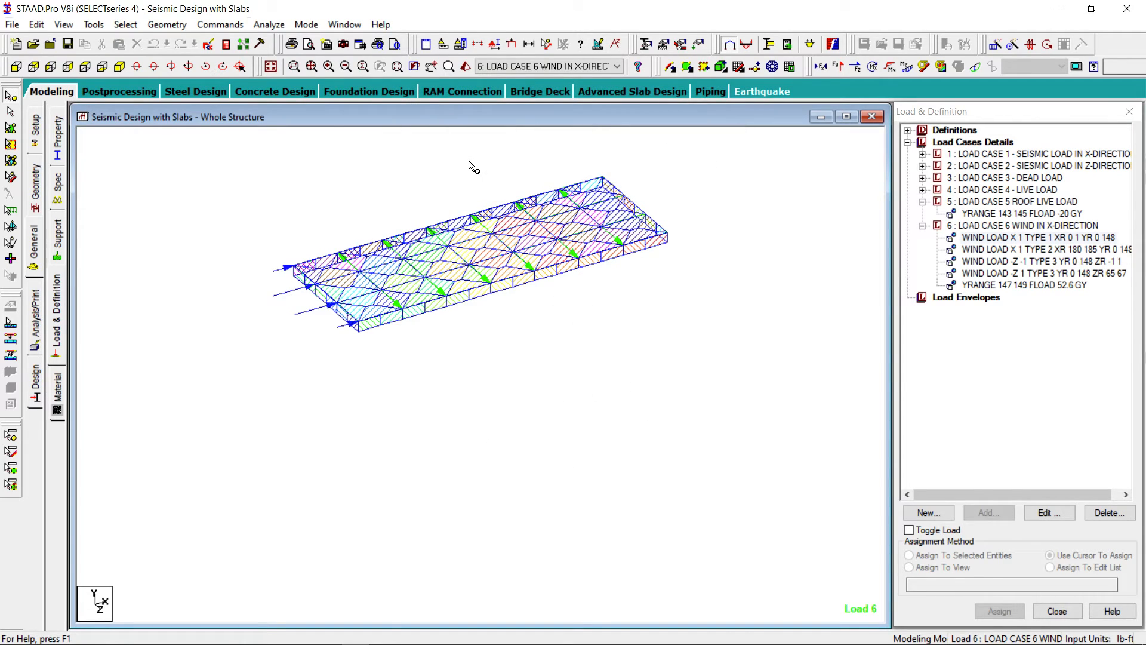
Turn on load value labels in the diagram display options and apply them.
click(494, 45)
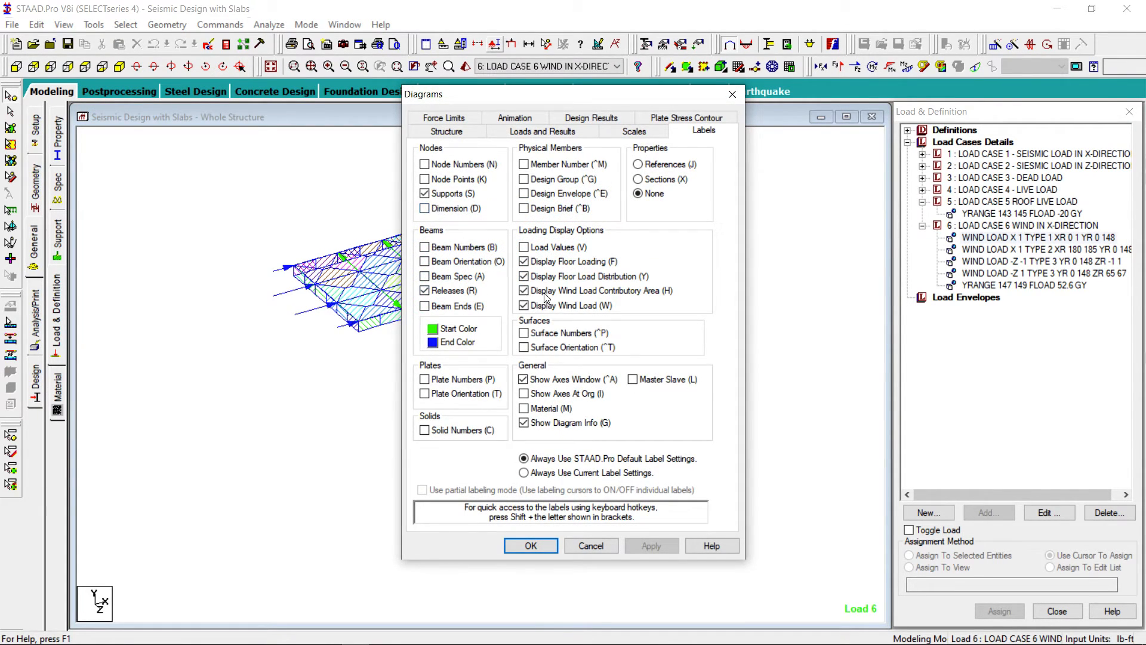
click(534, 250)
click(651, 545)
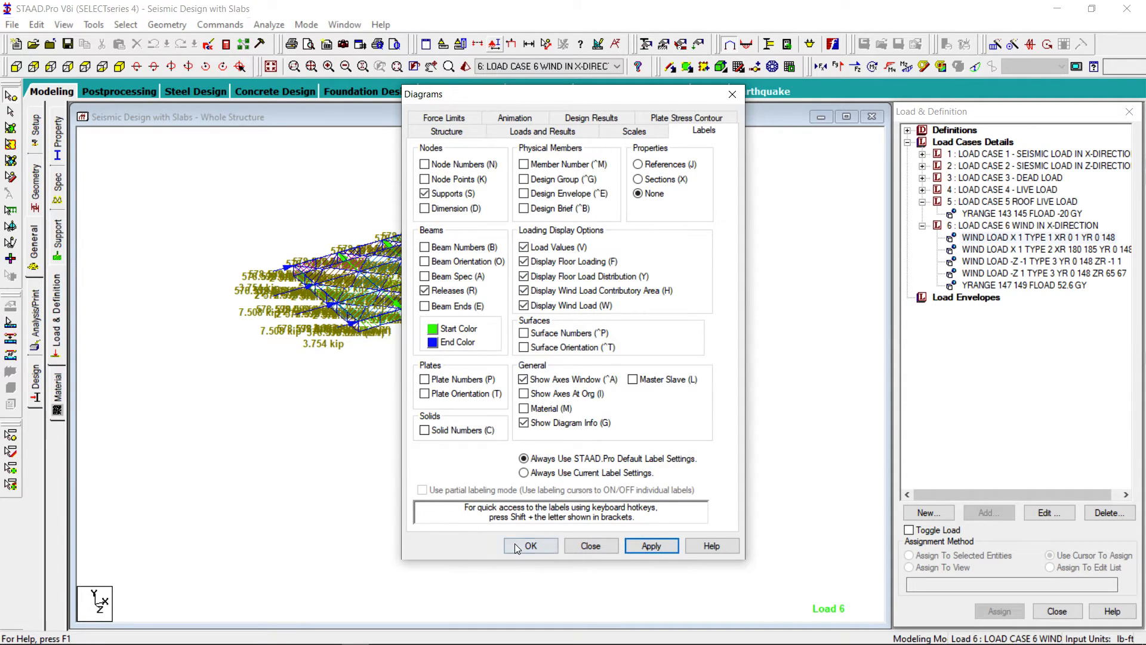
click(530, 546)
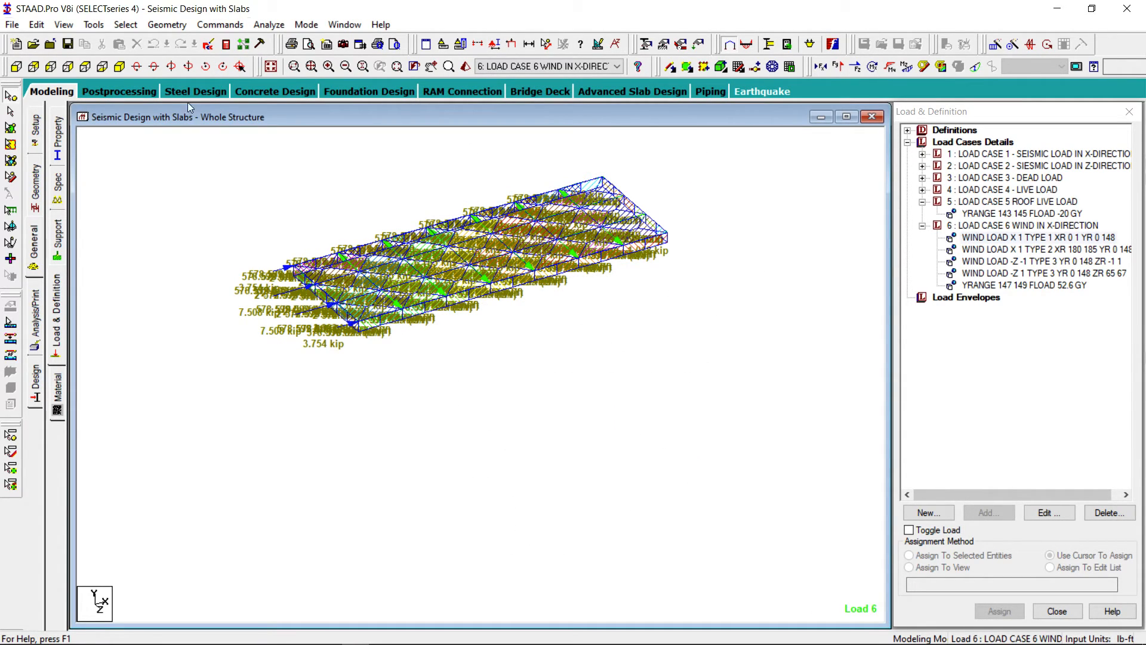
Show the roof in plan, select the nodes along its windward edge and view only the selected objects.
click(85, 66)
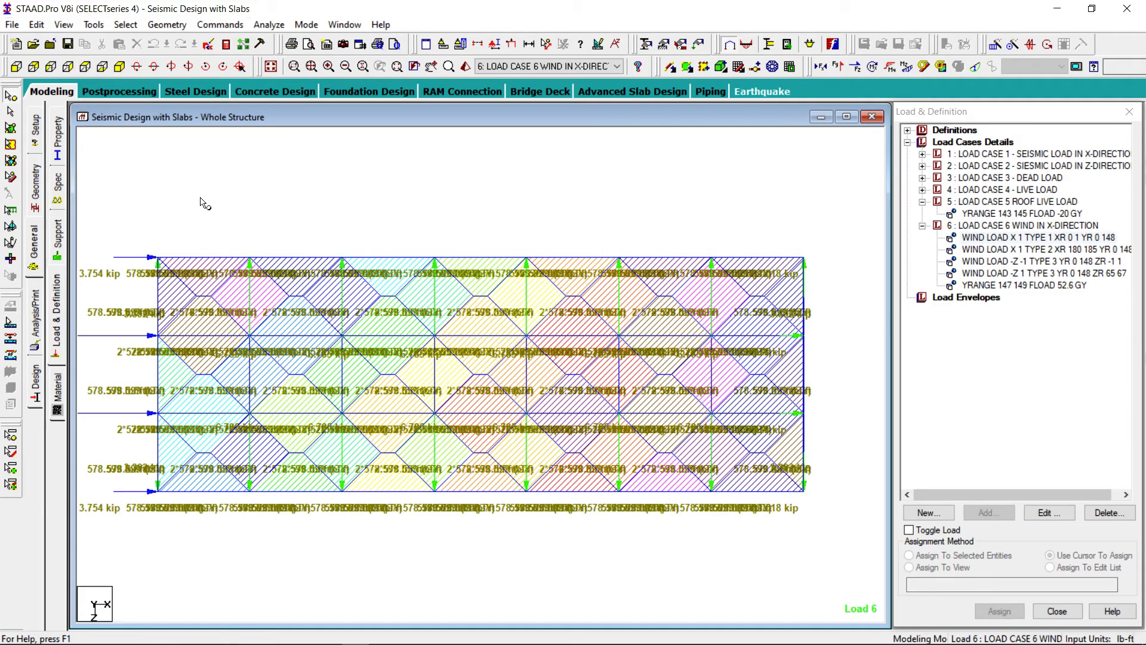
click(431, 66)
drag(445, 191, 541, 192)
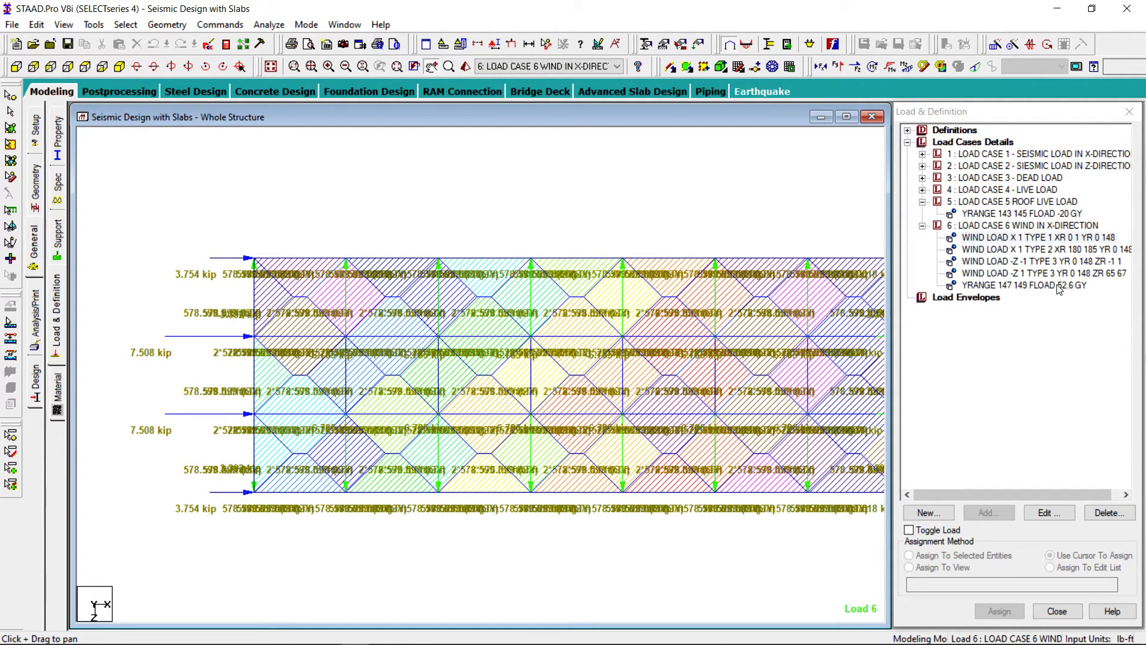
click(12, 96)
drag(127, 180, 322, 587)
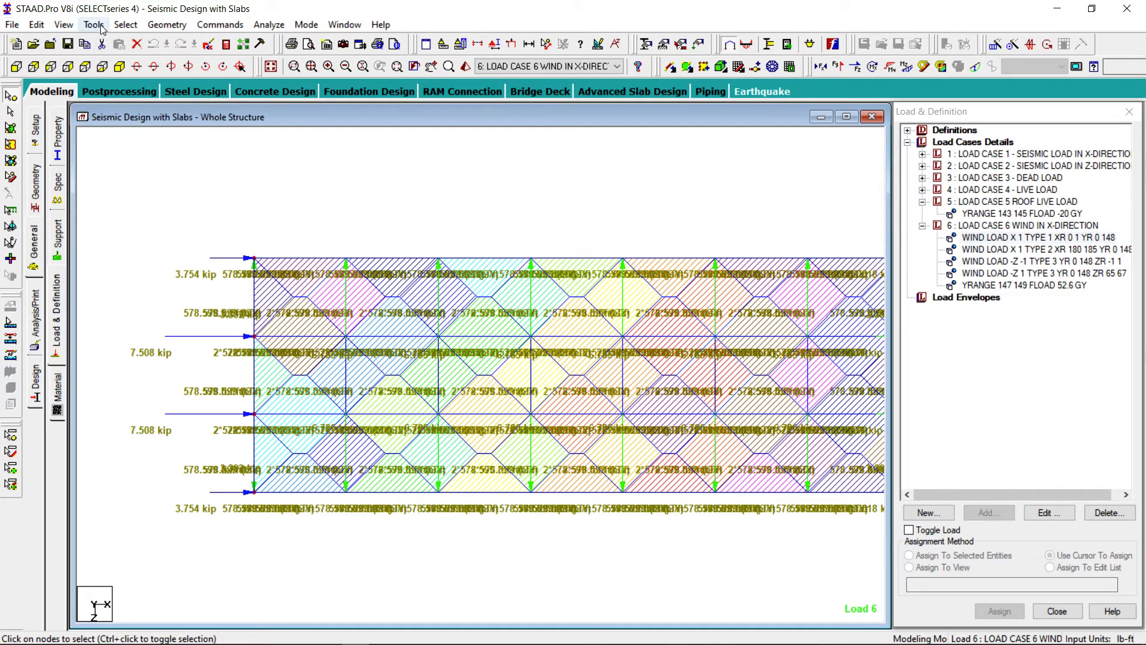
click(64, 26)
click(89, 71)
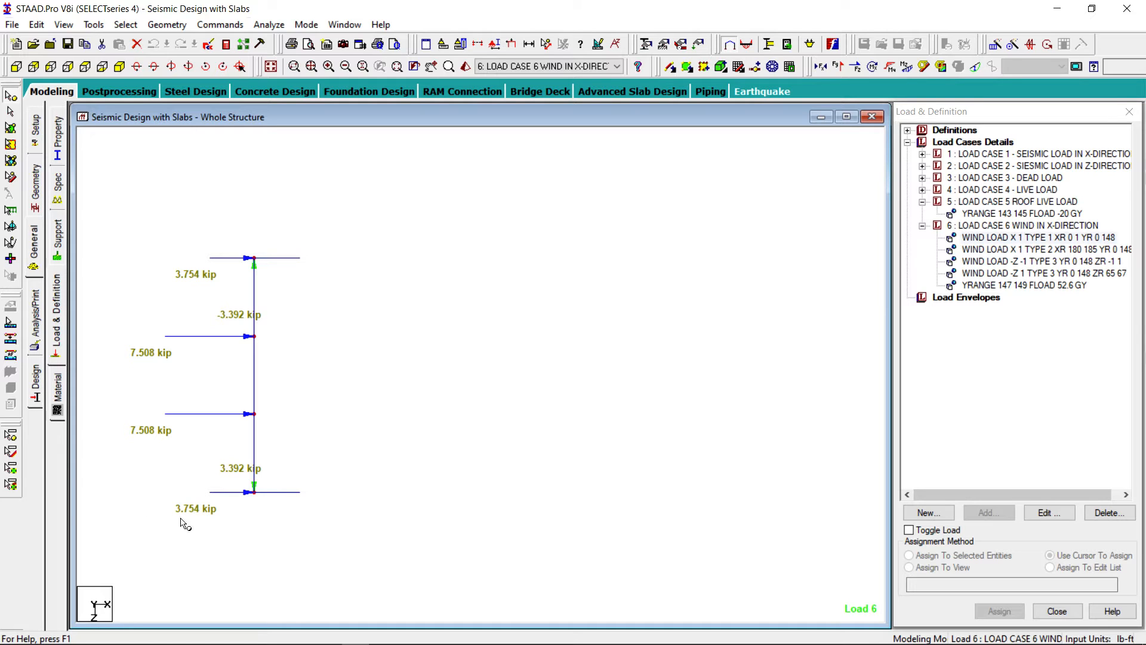
Compare the windward roof loads with Table 2-7 in the Acrobat PDF, then return to STAAD.Pro.
mouse_move(327, 635)
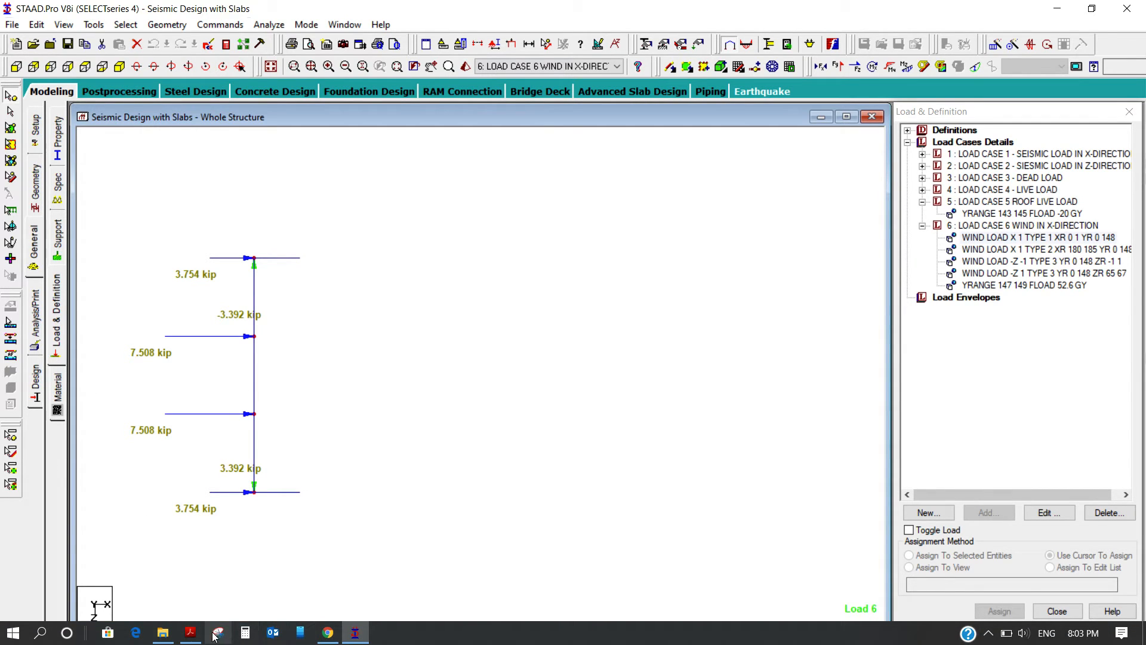
click(190, 633)
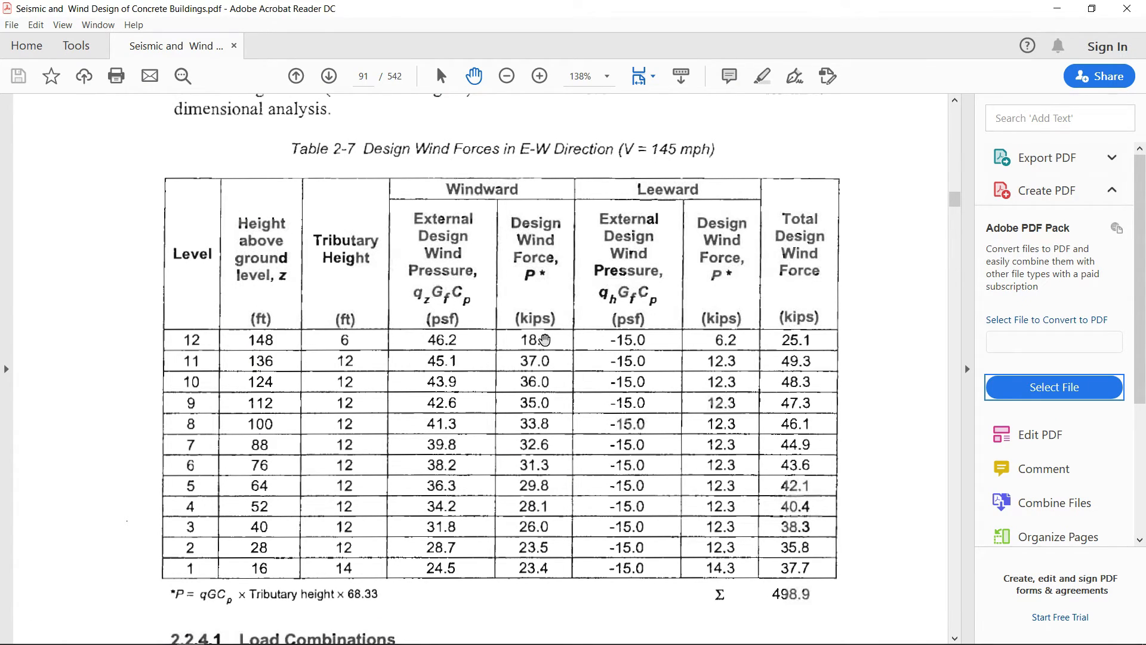
mouse_move(388, 643)
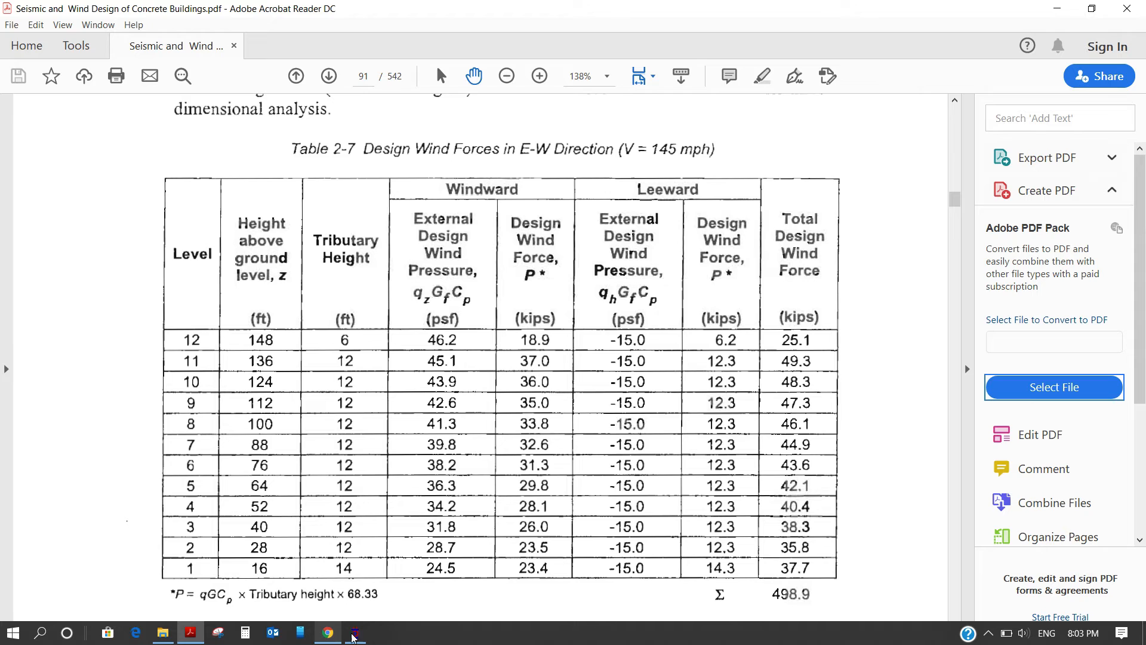
click(355, 633)
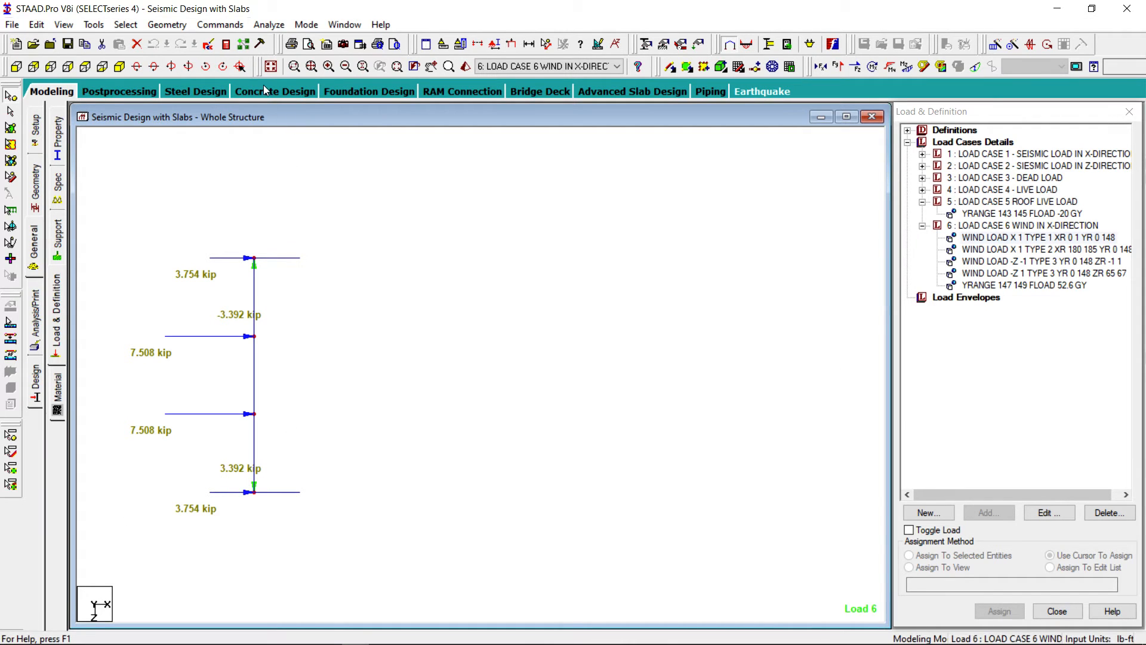
Restore the whole structure and section it again on the X-Z plane at node 9.
click(271, 66)
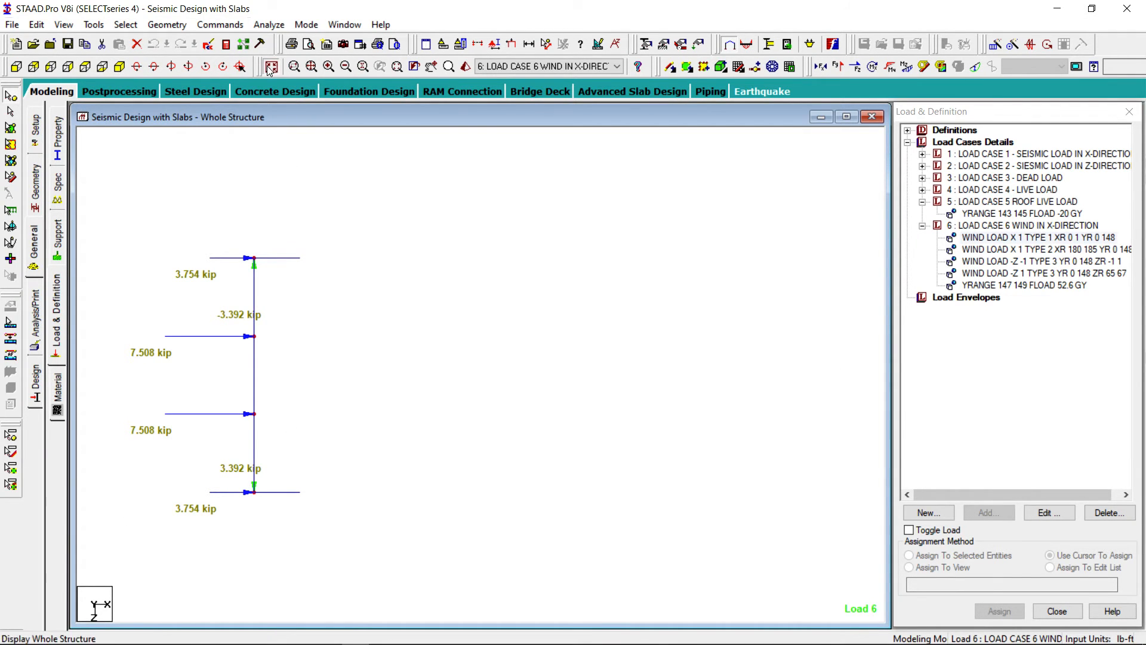
click(461, 46)
click(521, 361)
click(606, 326)
text(9)
key(Return)
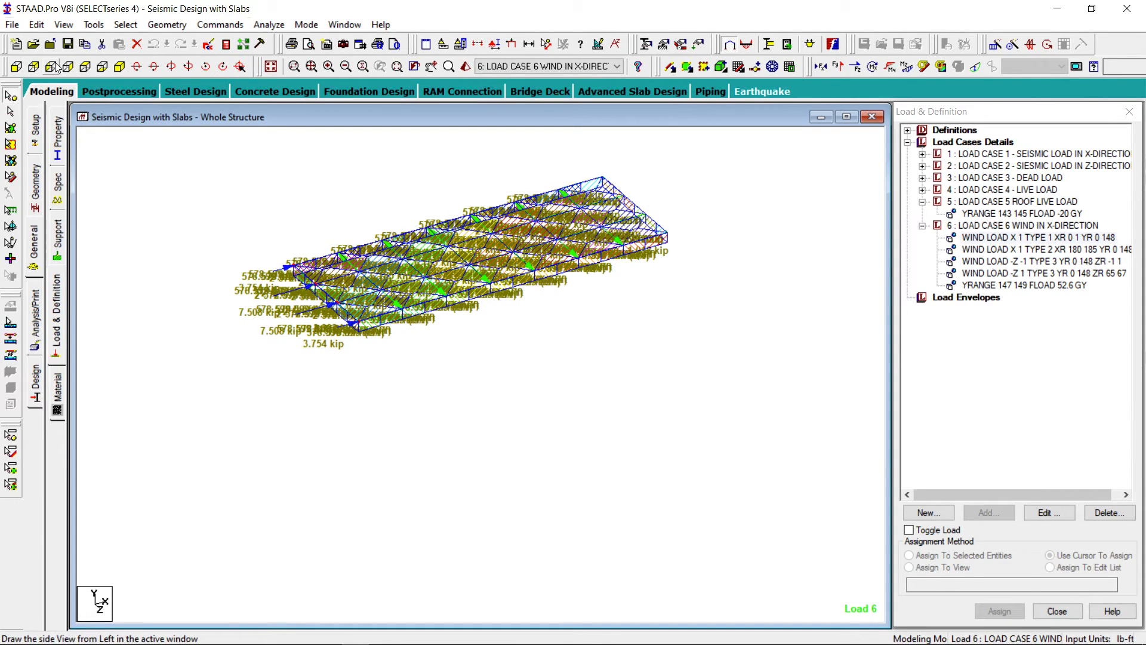
Isolate the roof's leeward edge nodes in plan view and check their wind loads against Table 2-7 in the Acrobat PDF.
click(85, 66)
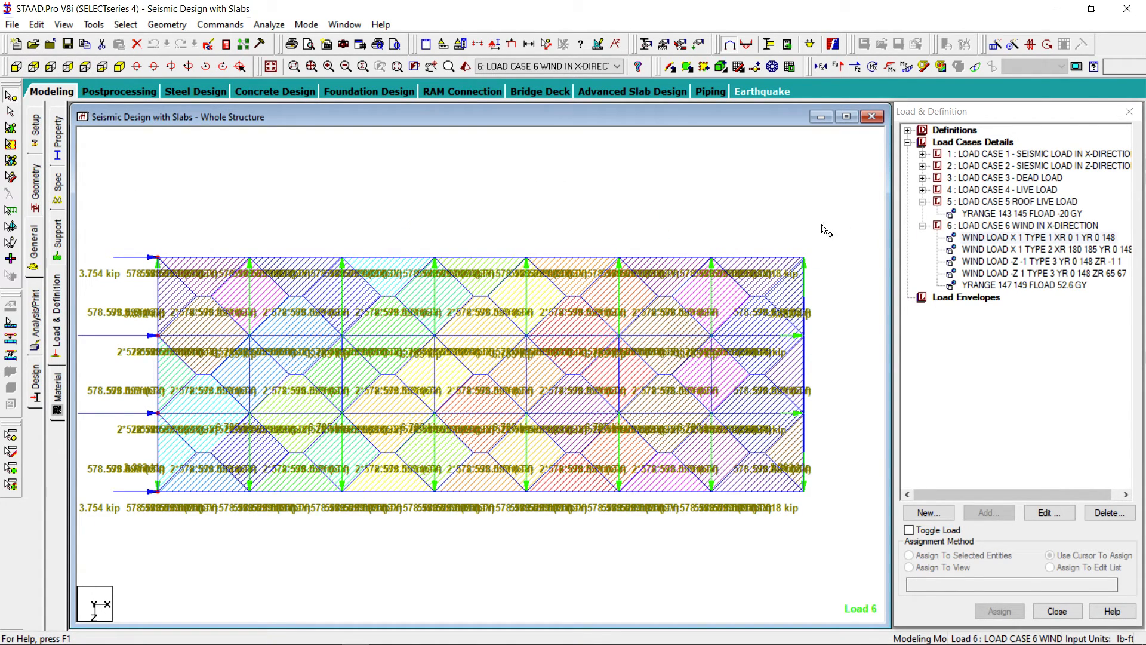
drag(843, 219, 755, 536)
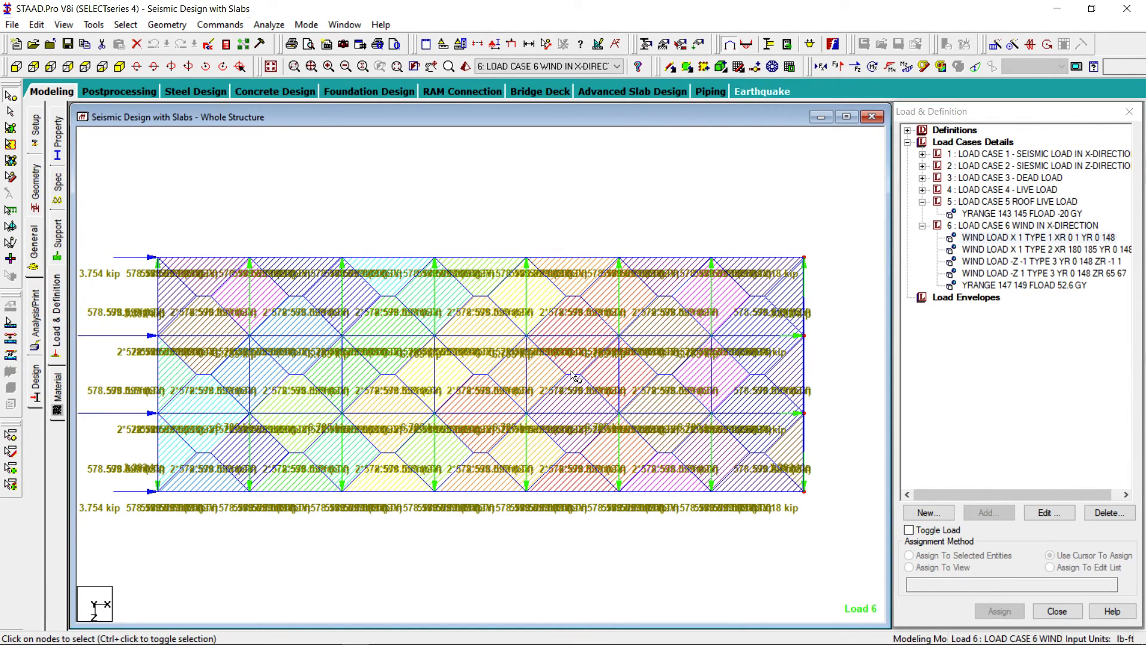
click(64, 25)
click(89, 71)
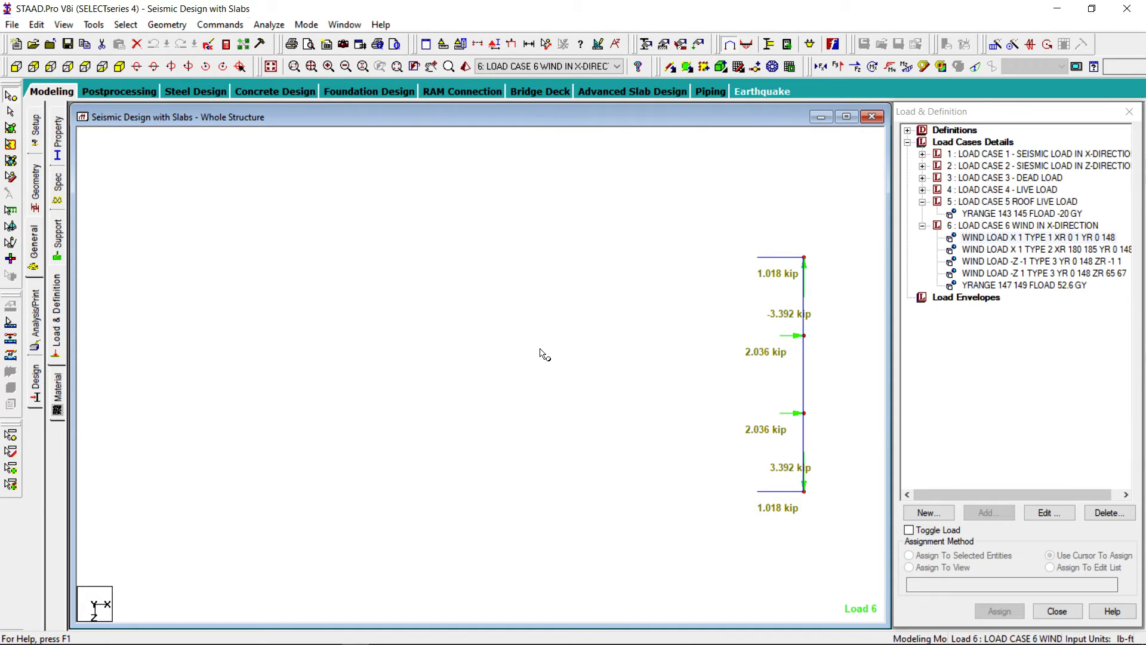
mouse_move(338, 641)
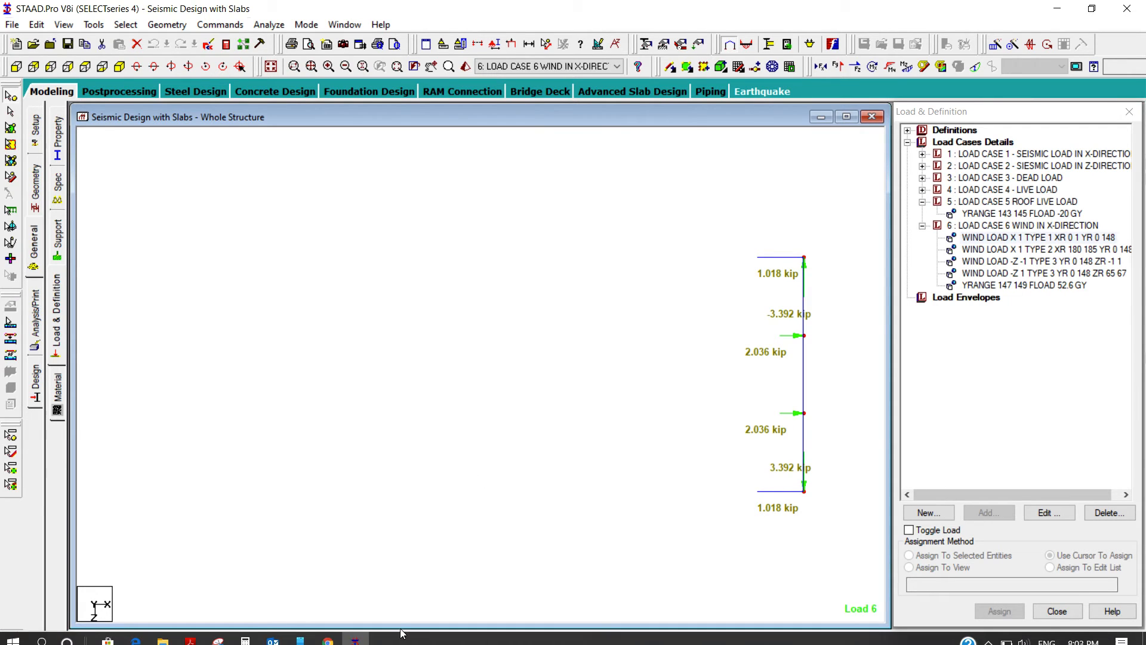
click(191, 633)
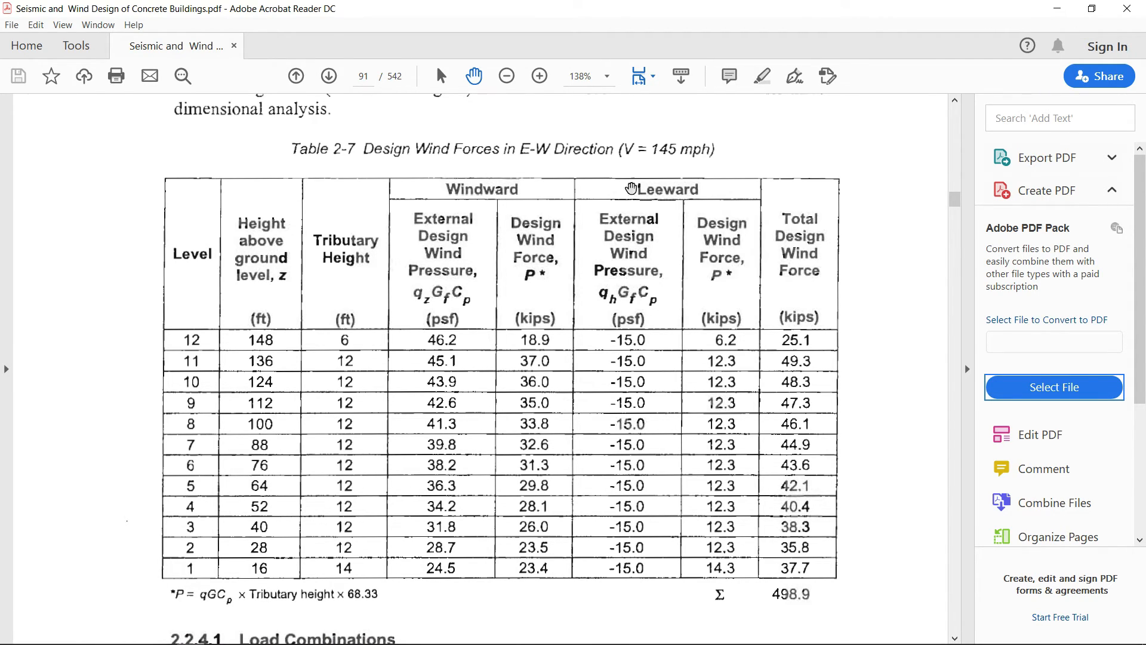
Close the reference PDF, then display the whole structure in STAAD.Pro with its load values hidden.
click(1141, 4)
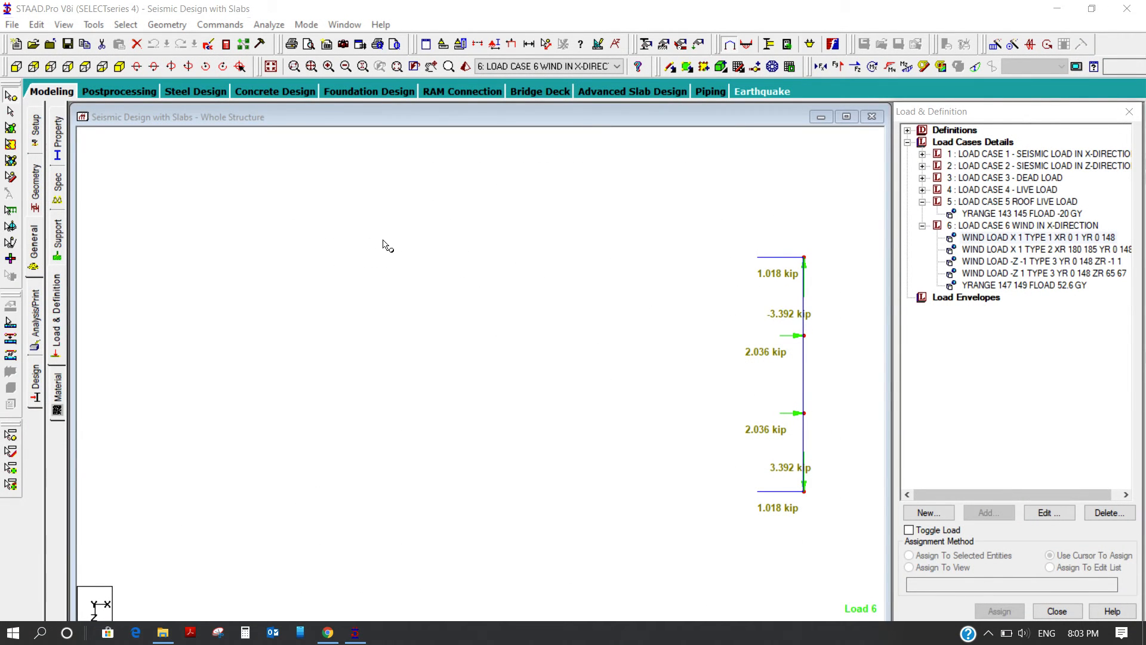
click(271, 67)
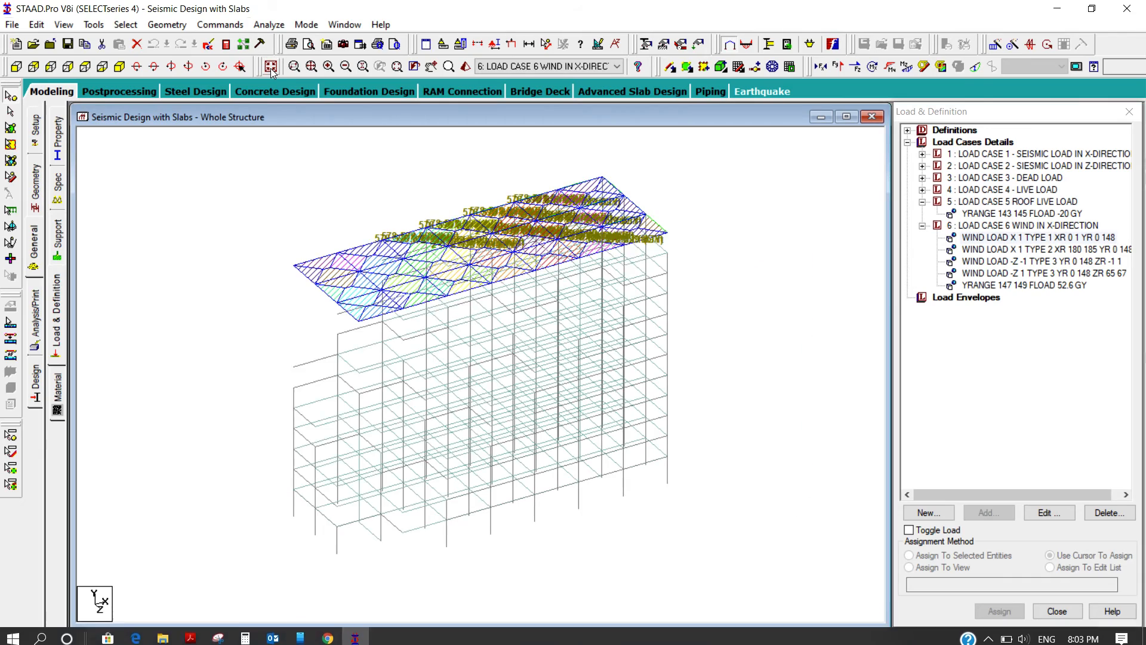
click(494, 44)
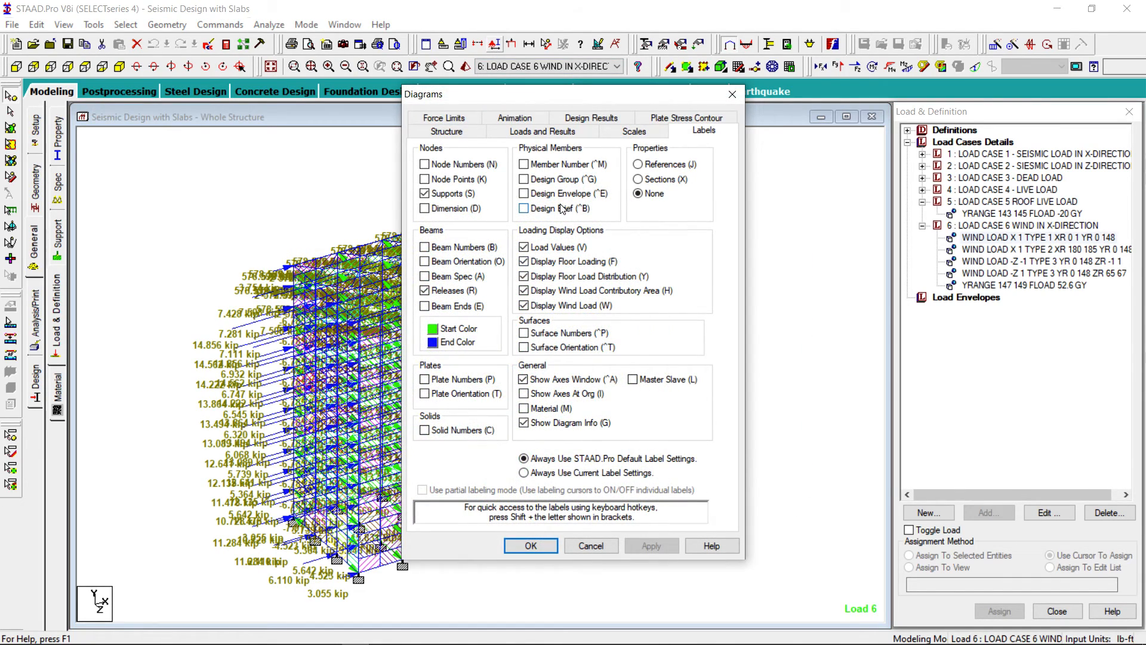
click(524, 247)
click(650, 545)
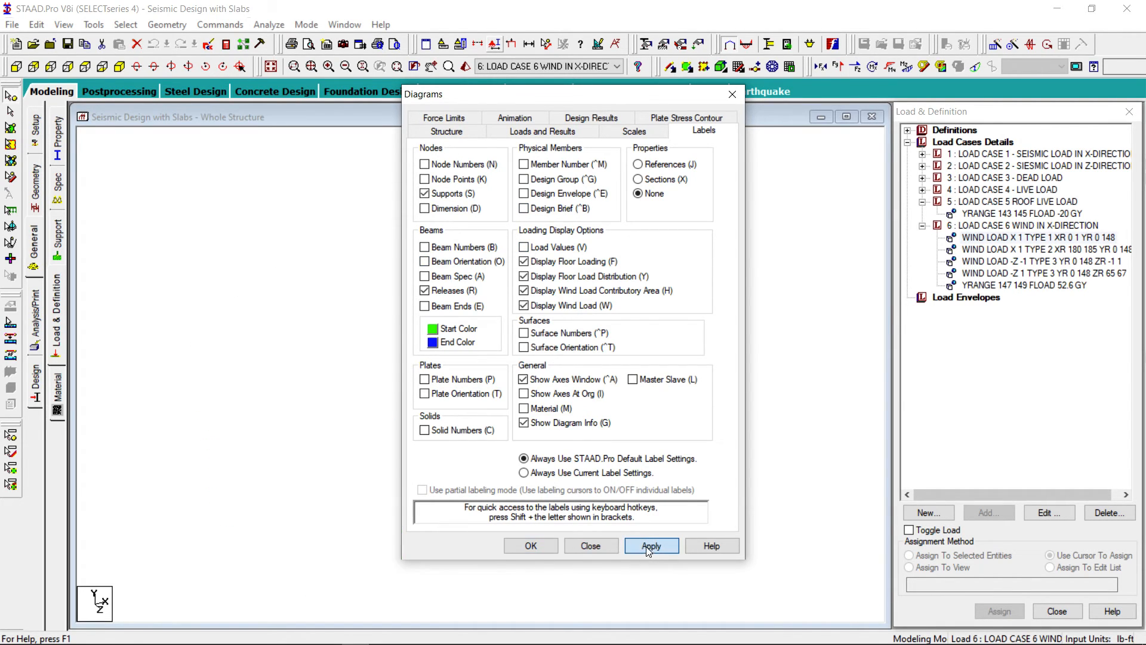
click(531, 546)
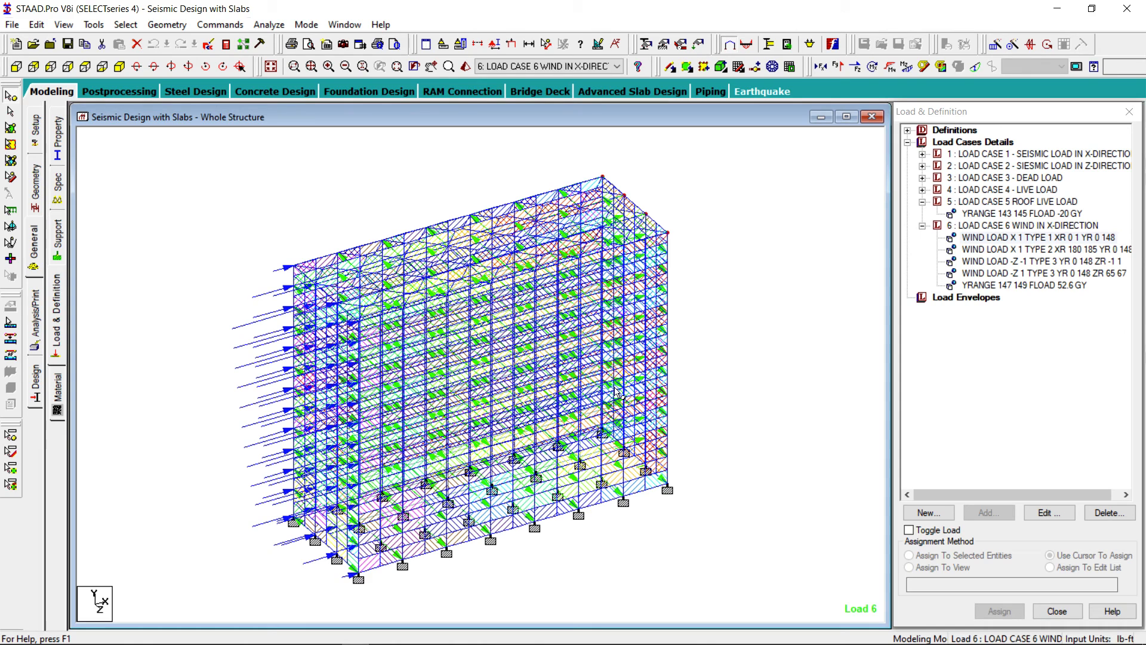
Close the load and definition settings and maximize the whole-structure model window.
click(1059, 611)
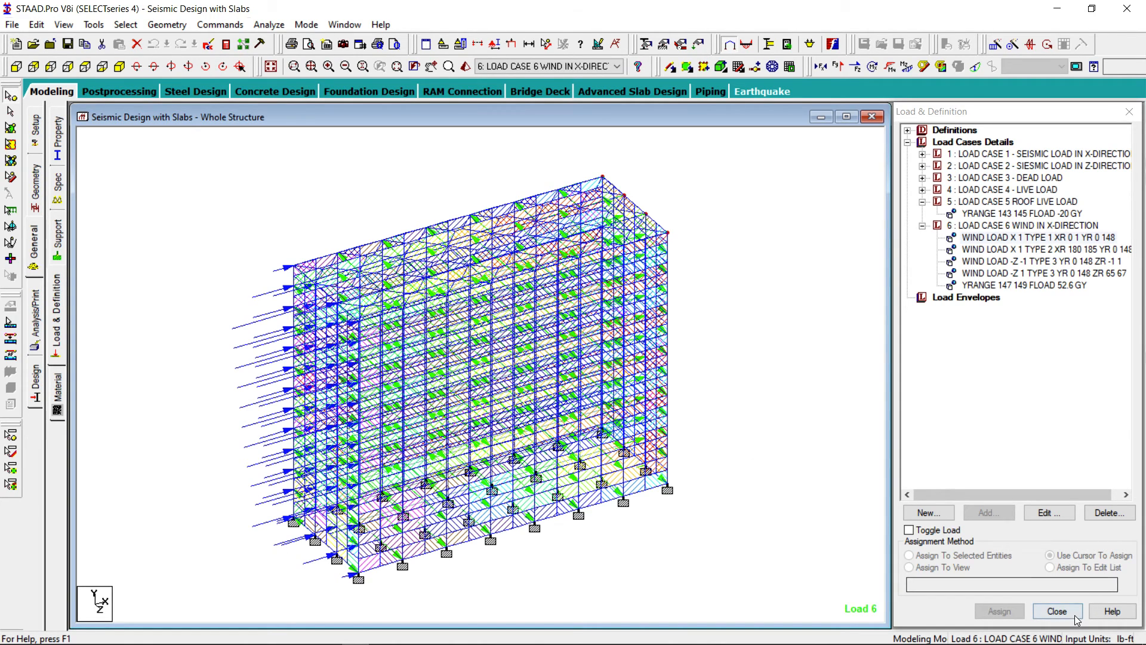
click(846, 116)
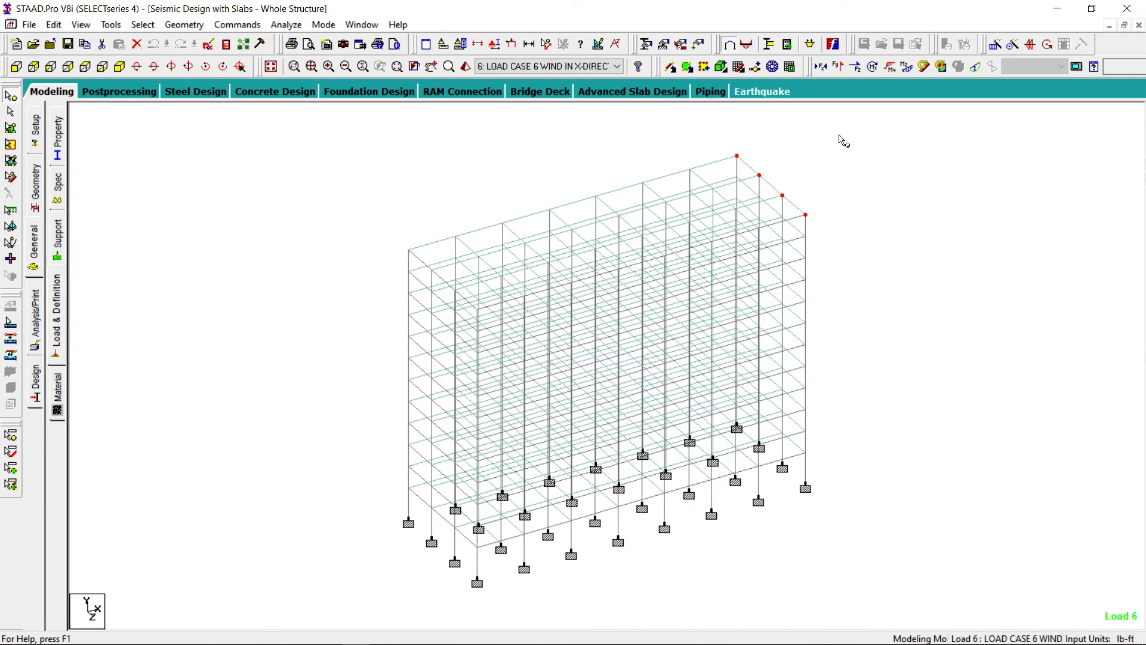